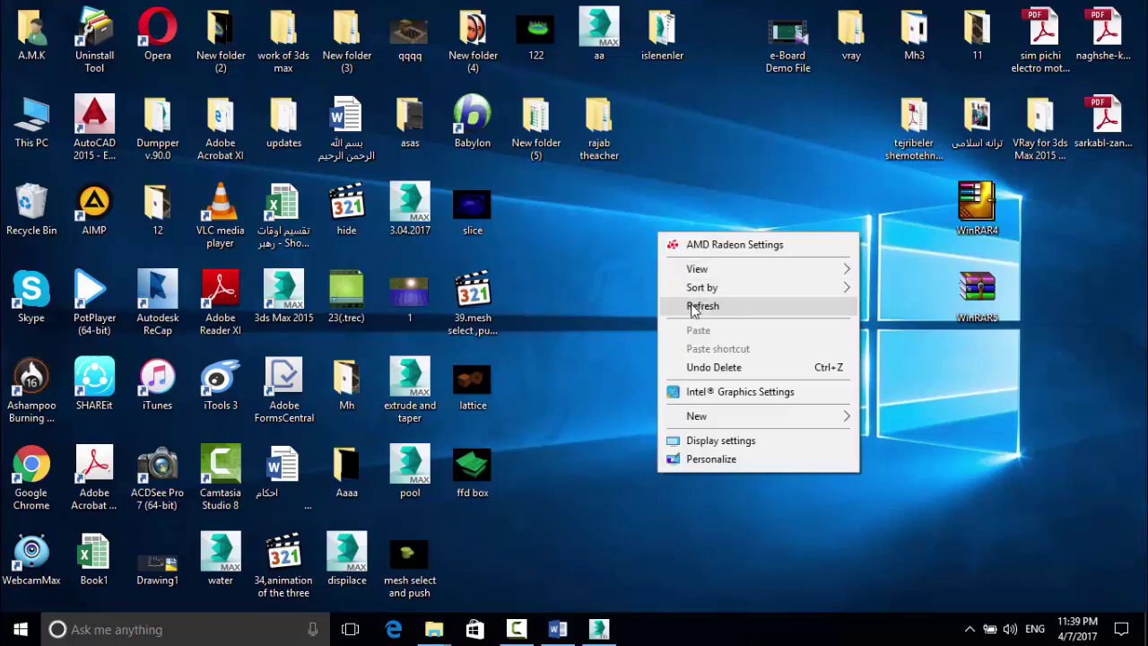
pyautogui.click(701, 305)
pyautogui.rightClick(672, 247)
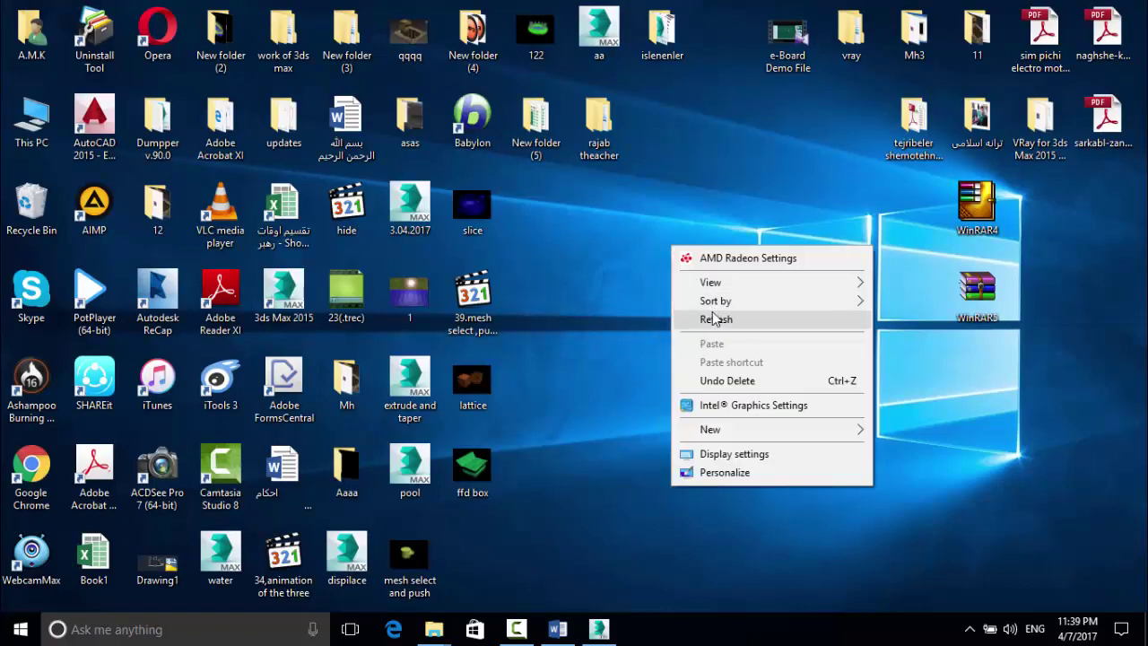
pyautogui.click(719, 321)
pyautogui.rightClick(706, 279)
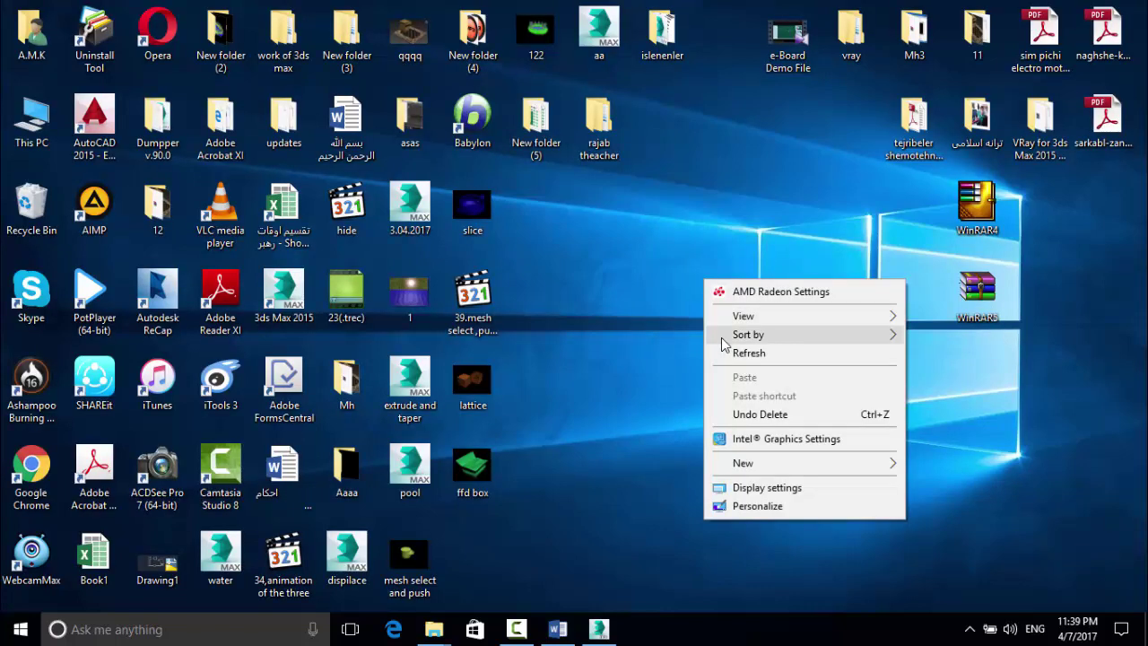
pyautogui.click(728, 351)
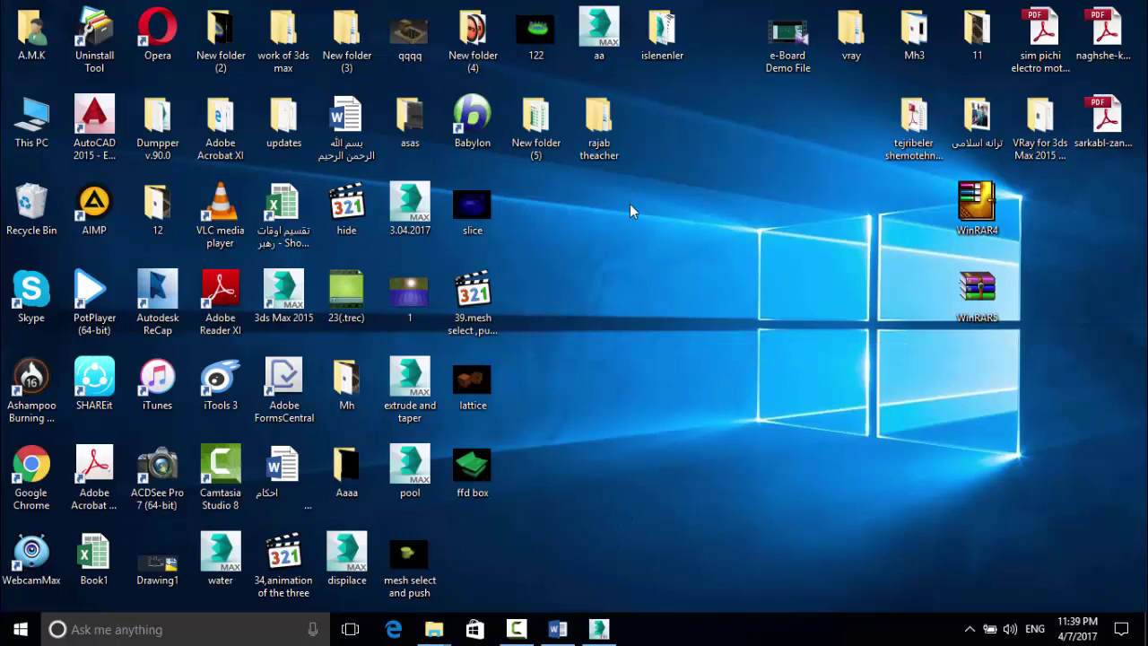
# Move the two outlying desktop folders into the column under New folder (5), with islenenler lowest, and refresh the desktop.
pyautogui.moveTo(603, 135); pyautogui.dragTo(556, 205)
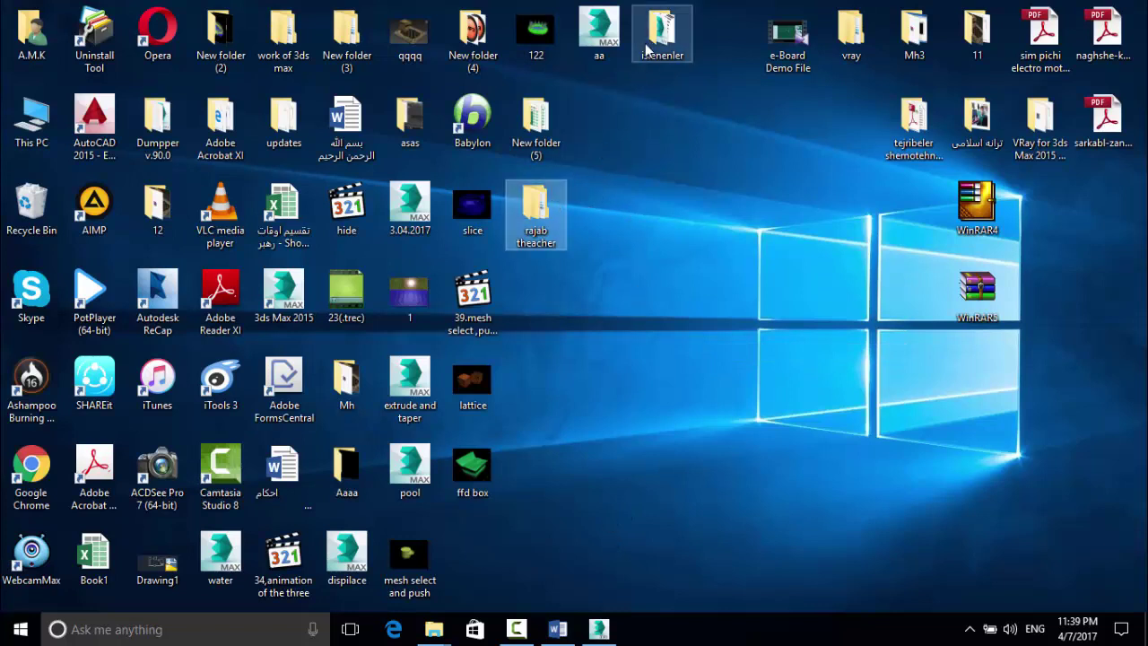
pyautogui.moveTo(663, 34); pyautogui.dragTo(602, 116)
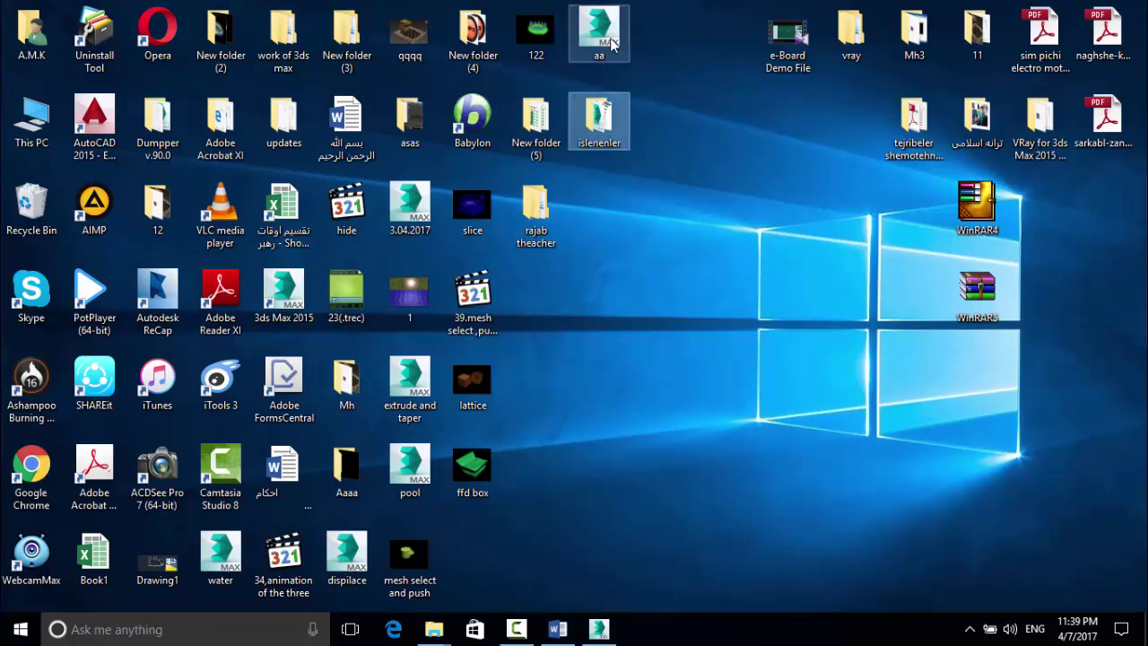
pyautogui.rightClick(659, 69)
pyautogui.click(691, 141)
pyautogui.rightClick(690, 136)
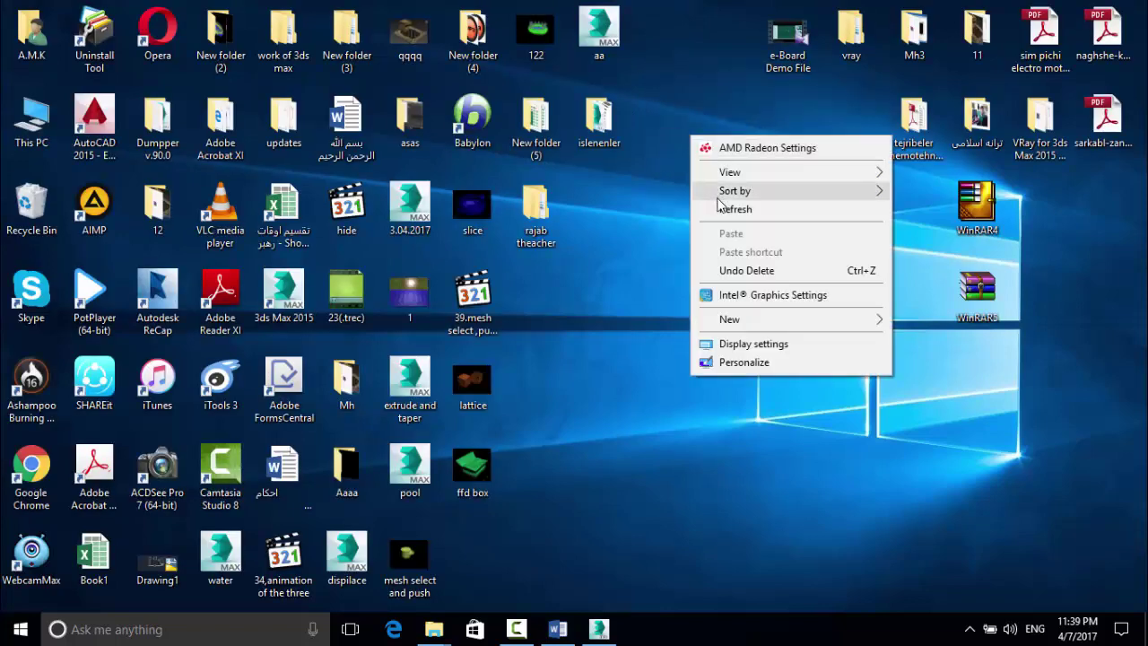
pyautogui.click(704, 208)
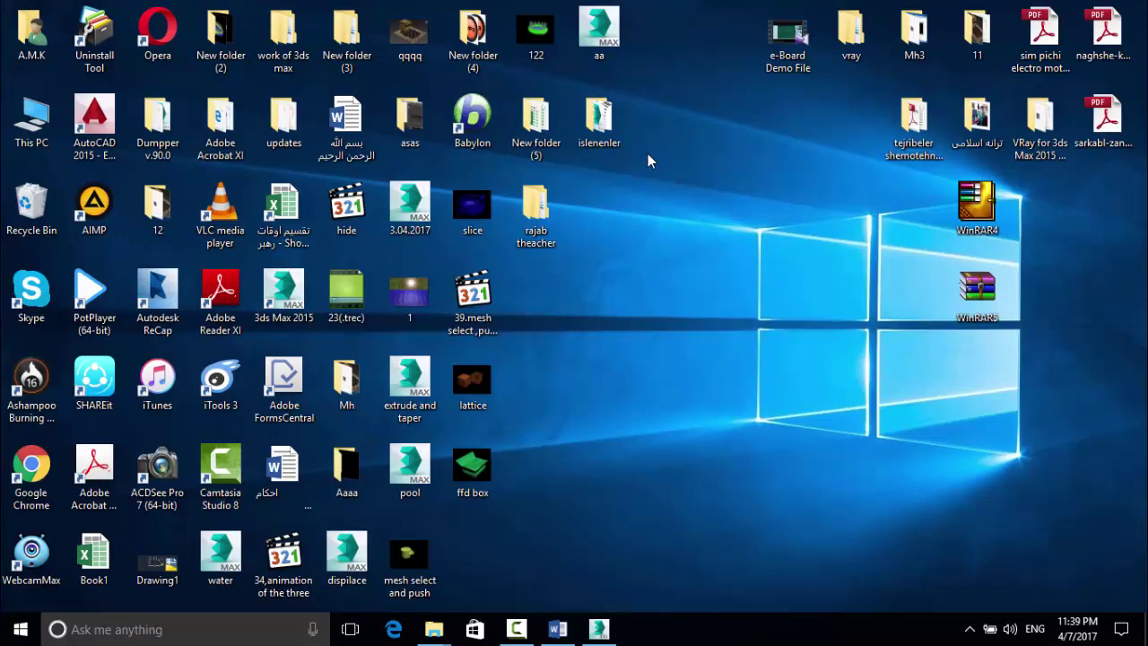
pyautogui.moveTo(598, 118); pyautogui.dragTo(566, 274)
pyautogui.rightClick(620, 217)
pyautogui.click(656, 292)
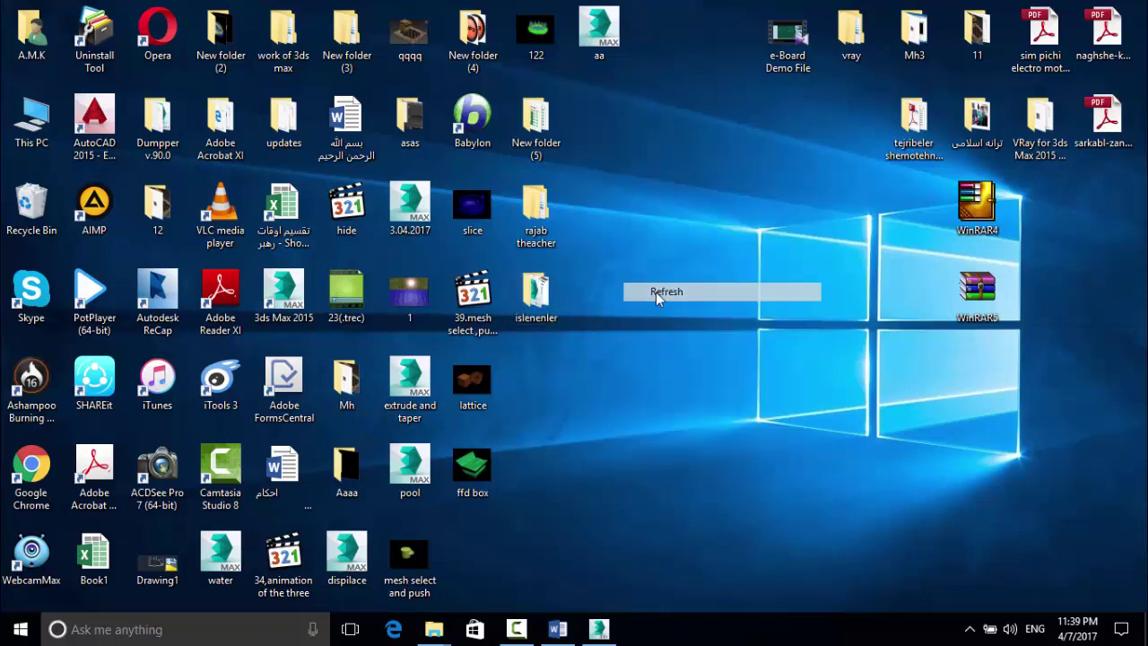
pyautogui.rightClick(617, 200)
pyautogui.click(642, 274)
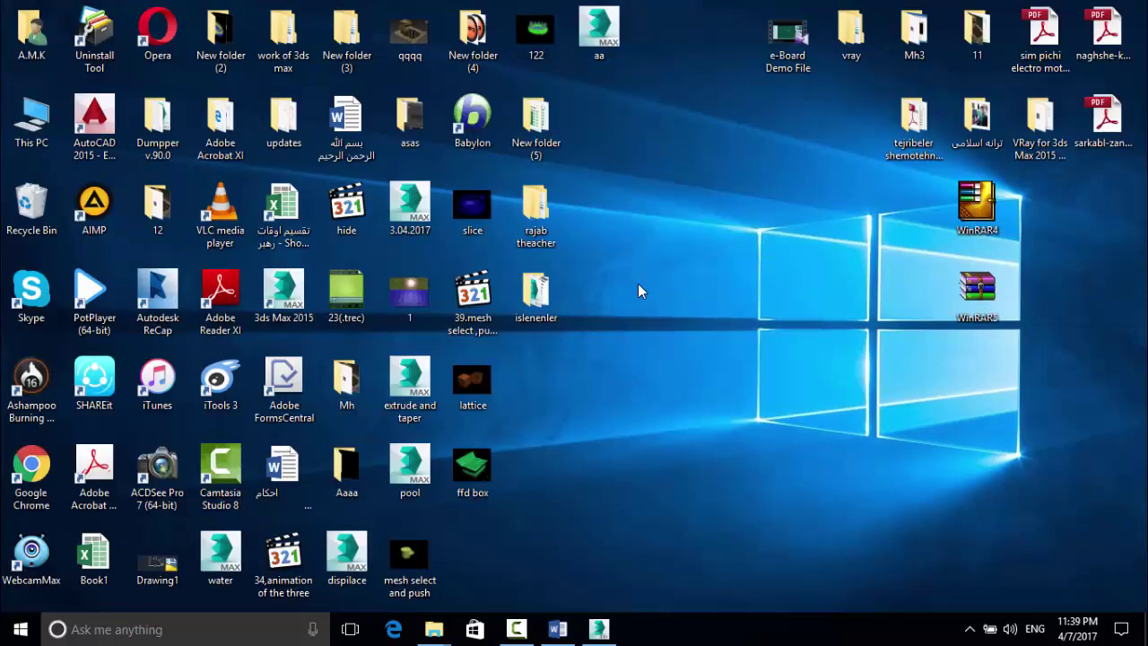
pyautogui.rightClick(616, 333)
pyautogui.click(641, 405)
# Switch to 3ds Max and maximize the Perspective viewport.
pyautogui.click(598, 628)
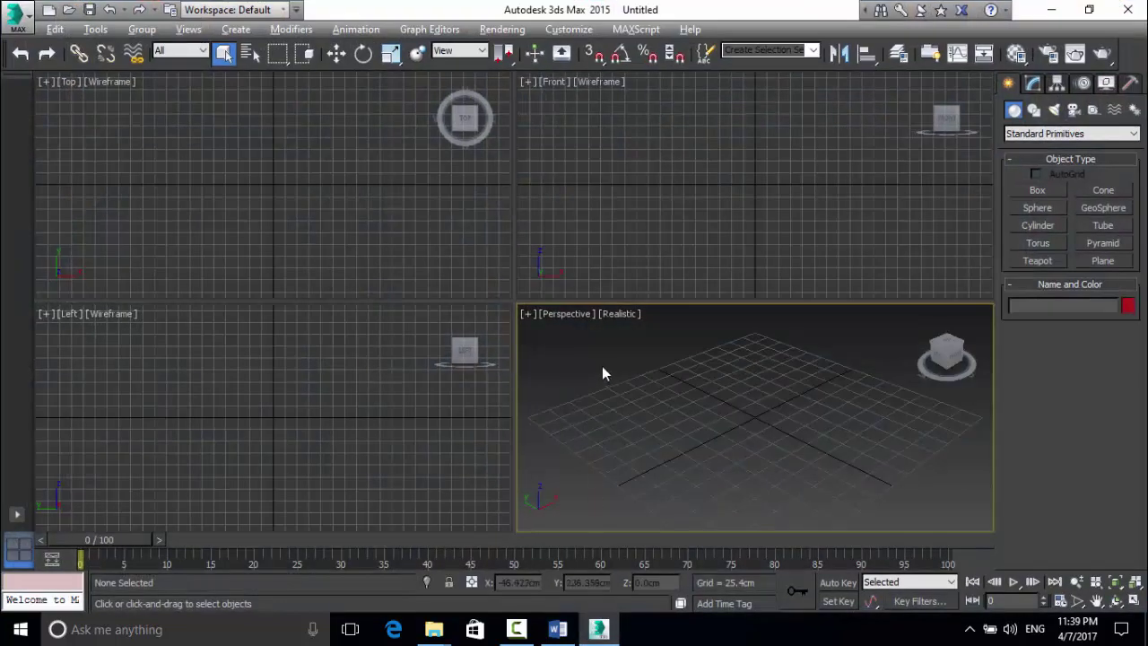
pyautogui.hotkey('alt', 'w')
pyautogui.scroll(3, 585, 316)
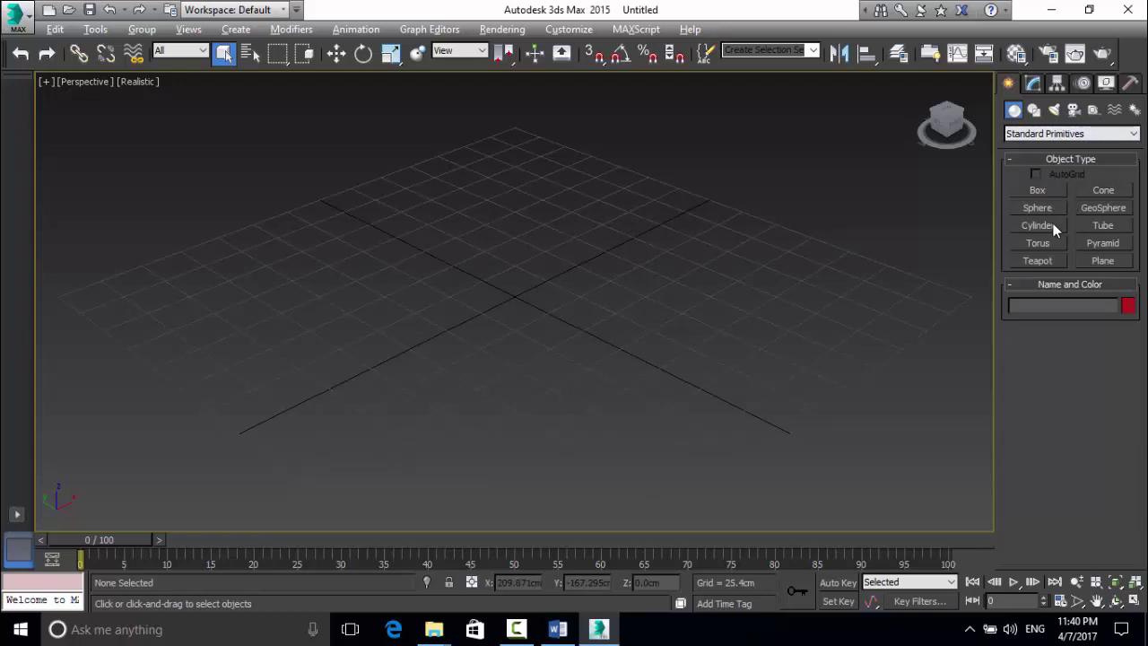
# Create an upward-widening cone near the grid center, about 34.6 cm base radius, 62.5 cm top radius and 105.6 cm high.
pyautogui.click(1101, 190)
pyautogui.moveTo(513, 335); pyautogui.dragTo(579, 335)
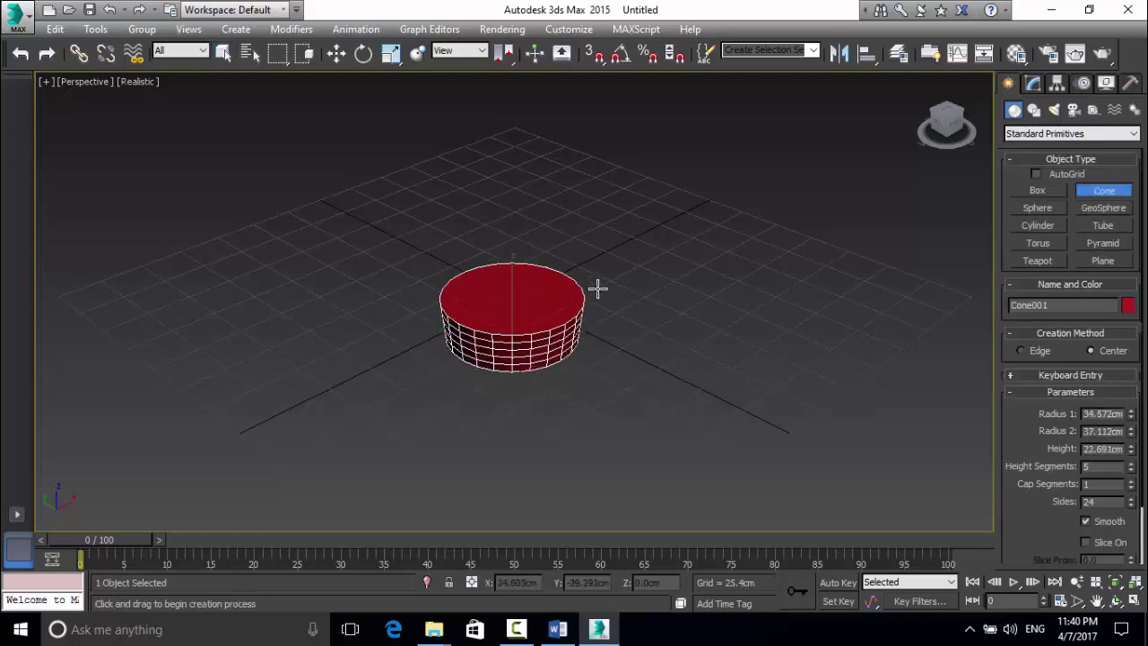
pyautogui.click(635, 134)
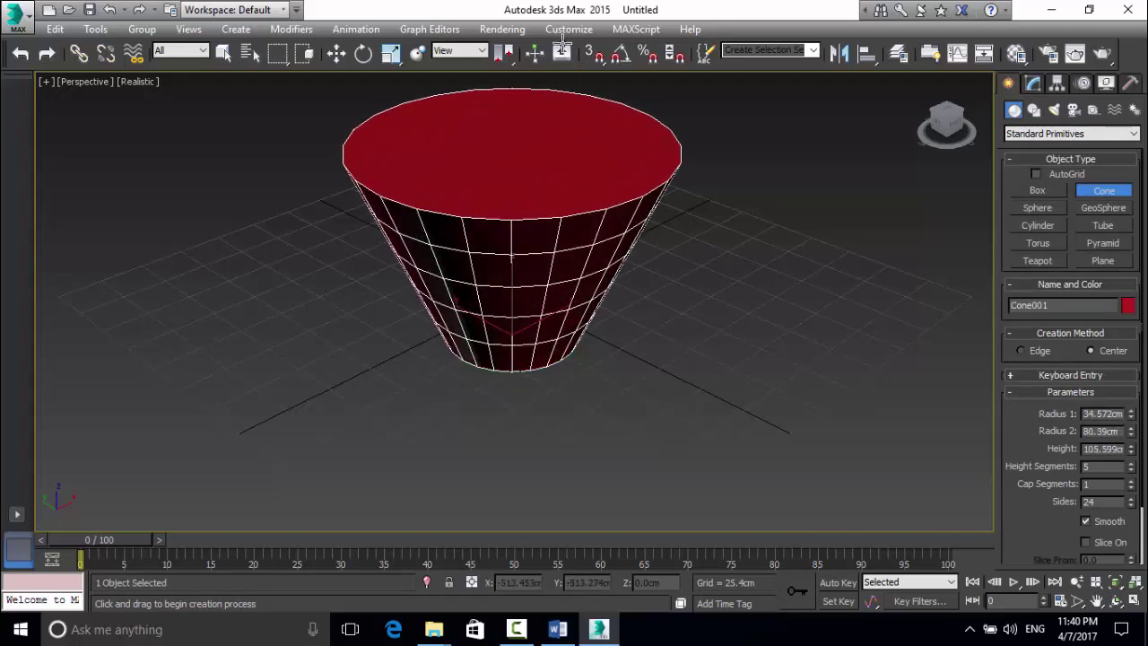
pyautogui.click(559, 79)
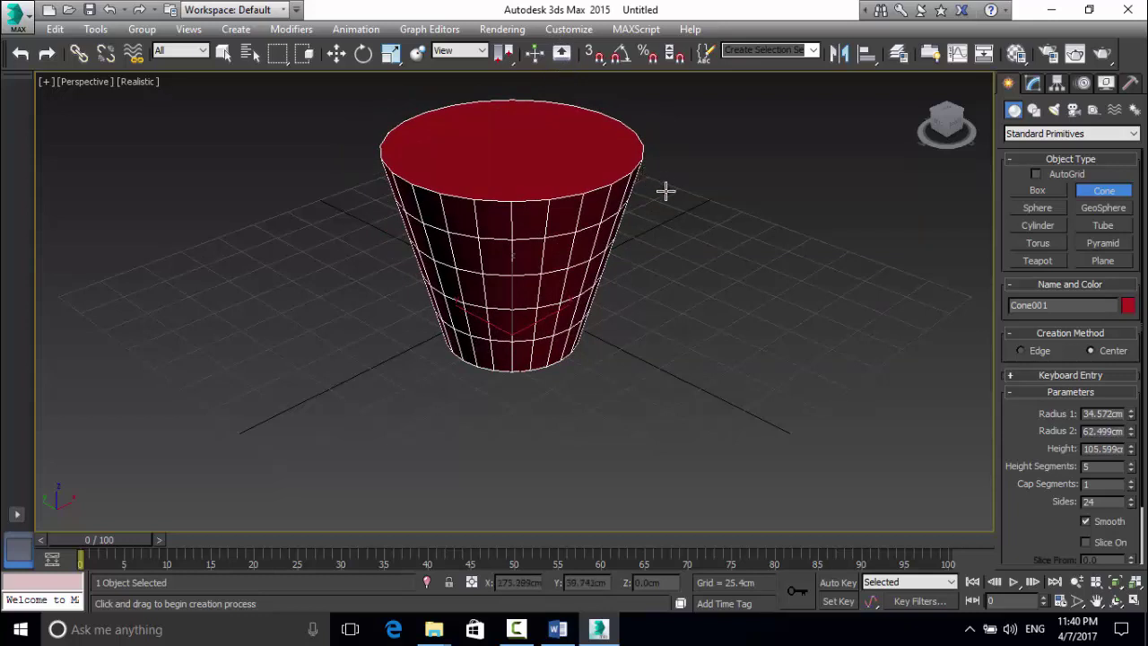
pyautogui.rightClick(627, 224)
pyautogui.click(625, 229)
pyautogui.click(580, 235)
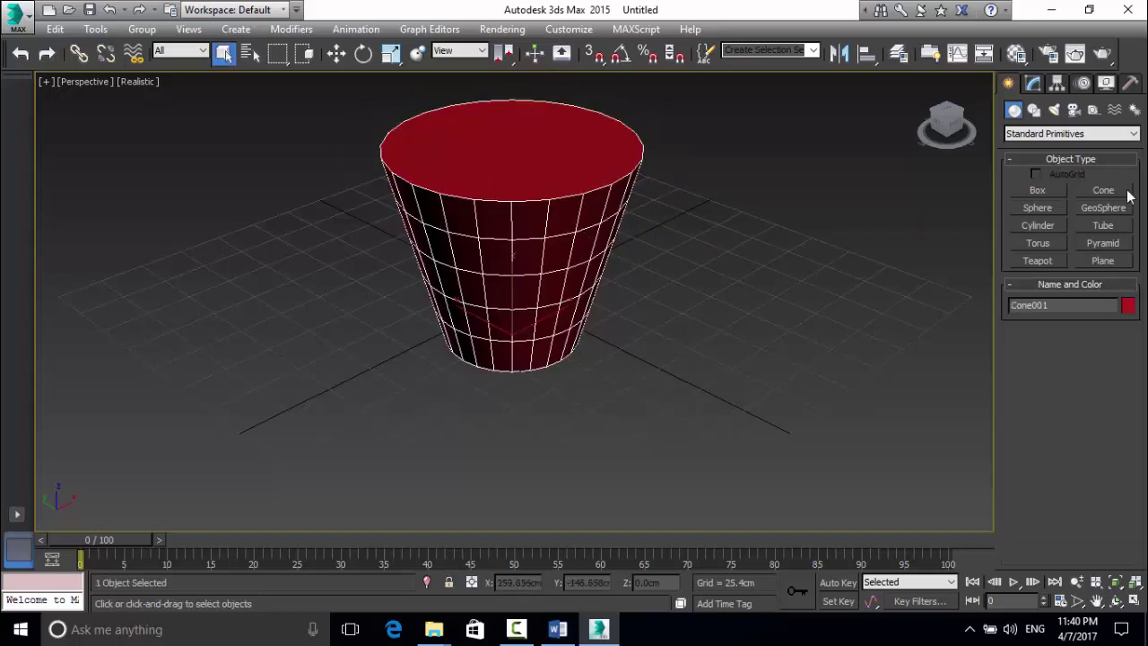
# Set the cone's Radius 1 to 35 cm.
pyautogui.click(1034, 84)
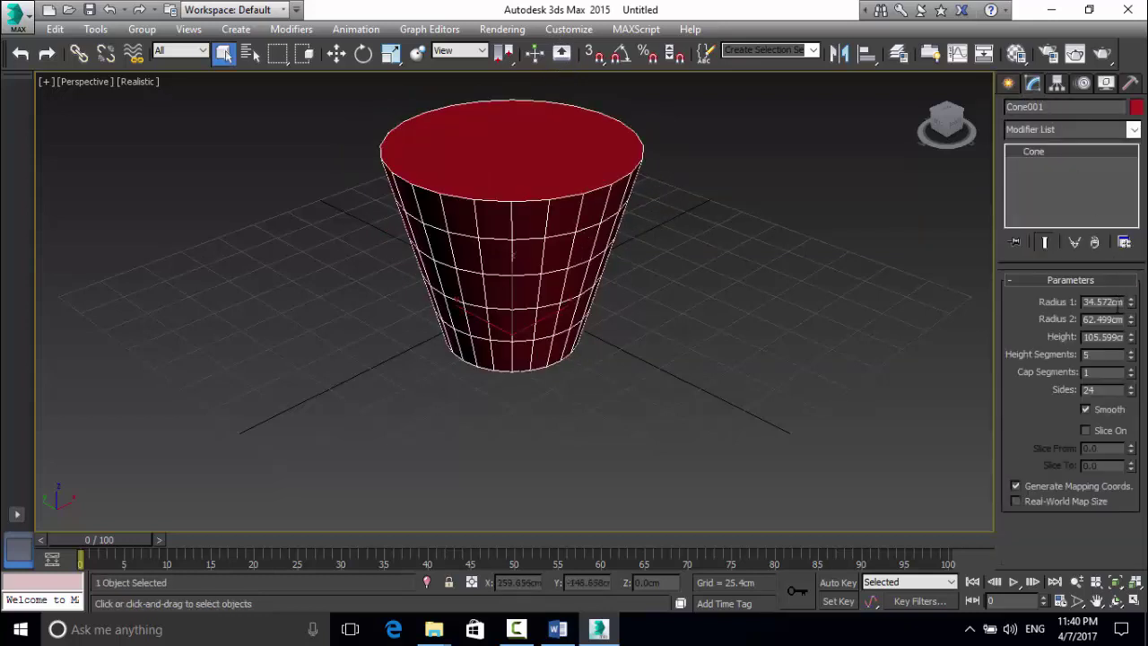
pyautogui.moveTo(1123, 302); pyautogui.dragTo(1088, 336)
pyautogui.moveTo(1125, 303); pyautogui.dragTo(1054, 303)
pyautogui.write('35')
pyautogui.press('Return')
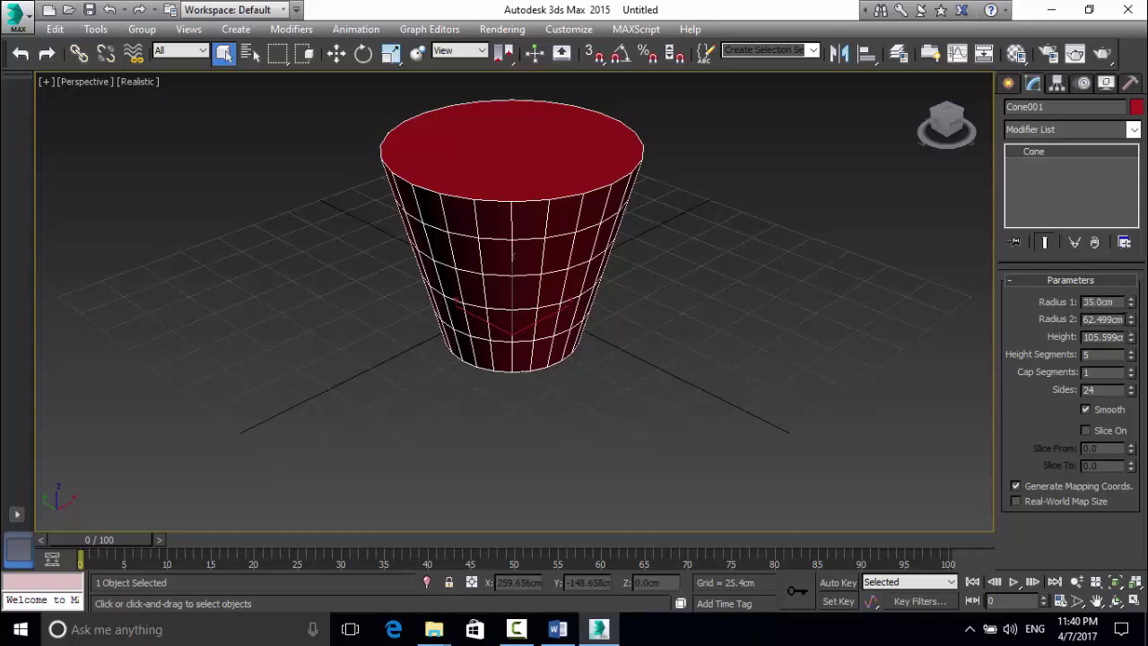
# Set the cone's Radius 2 to 65 cm.
pyautogui.moveTo(1124, 319); pyautogui.dragTo(1072, 320)
pyautogui.write('65')
pyautogui.press('Return')
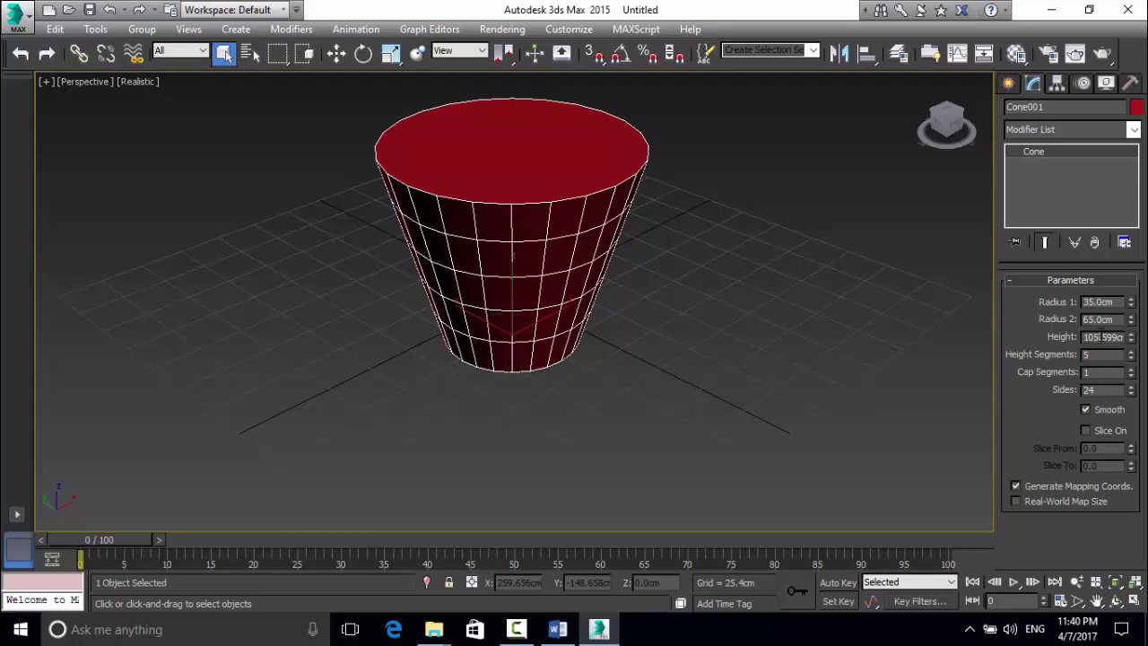
# Set the cone's Radius 2 to 60 cm and its height to 100 cm.
pyautogui.moveTo(1116, 319); pyautogui.dragTo(1068, 319)
pyautogui.write('60')
pyautogui.press('Return')
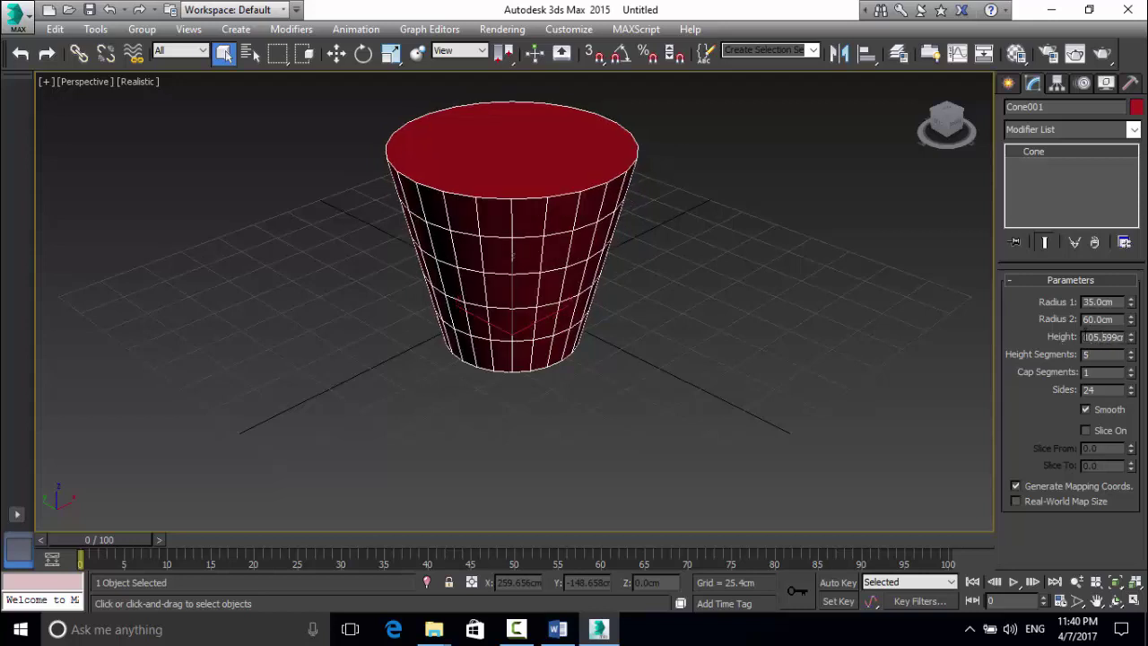
pyautogui.moveTo(1082, 336); pyautogui.dragTo(1140, 337)
pyautogui.write('100')
pyautogui.press('Return')
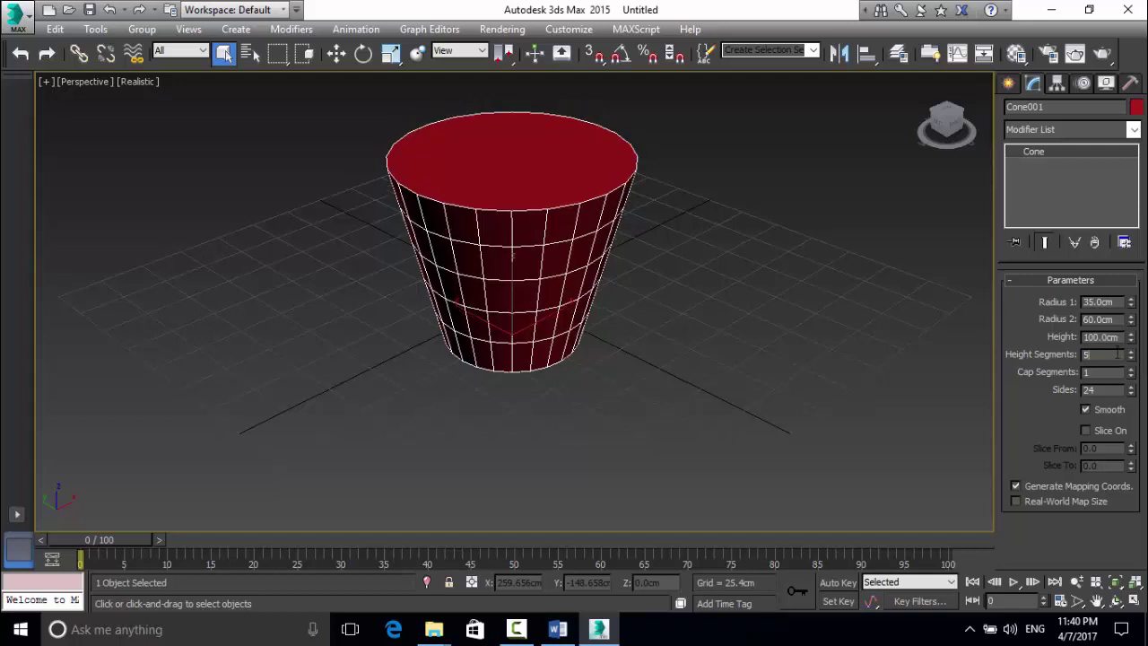
# Set the cone's height segments to 10 and its number of sides to 25.
pyautogui.click(1131, 352)
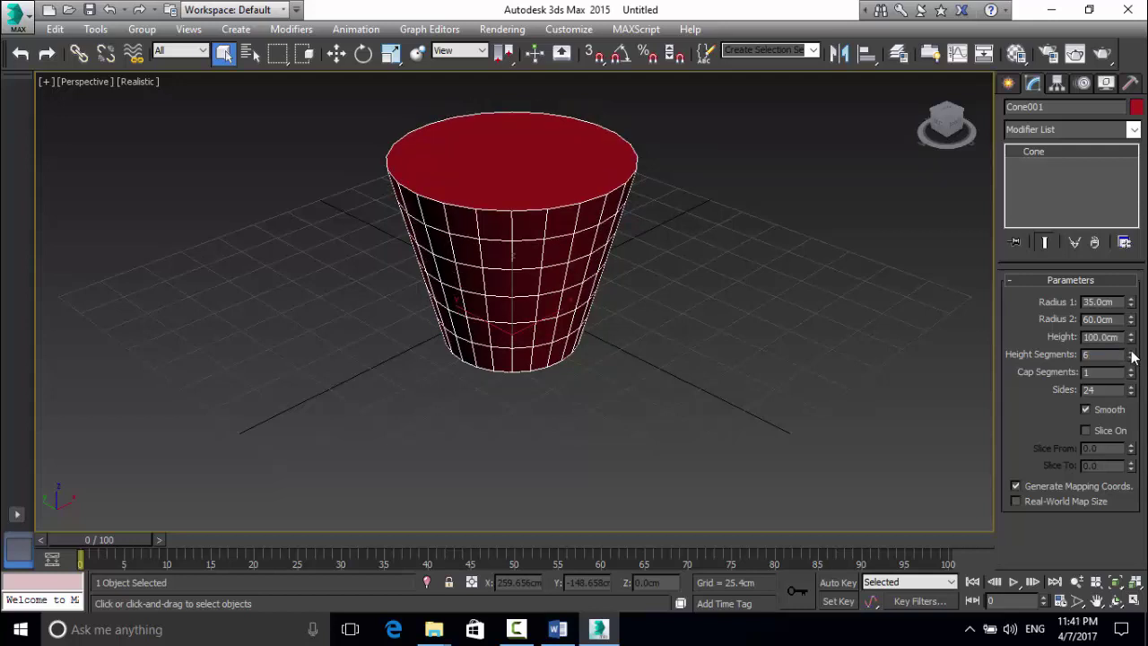
pyautogui.click(1130, 352)
pyautogui.doubleClick(1089, 355)
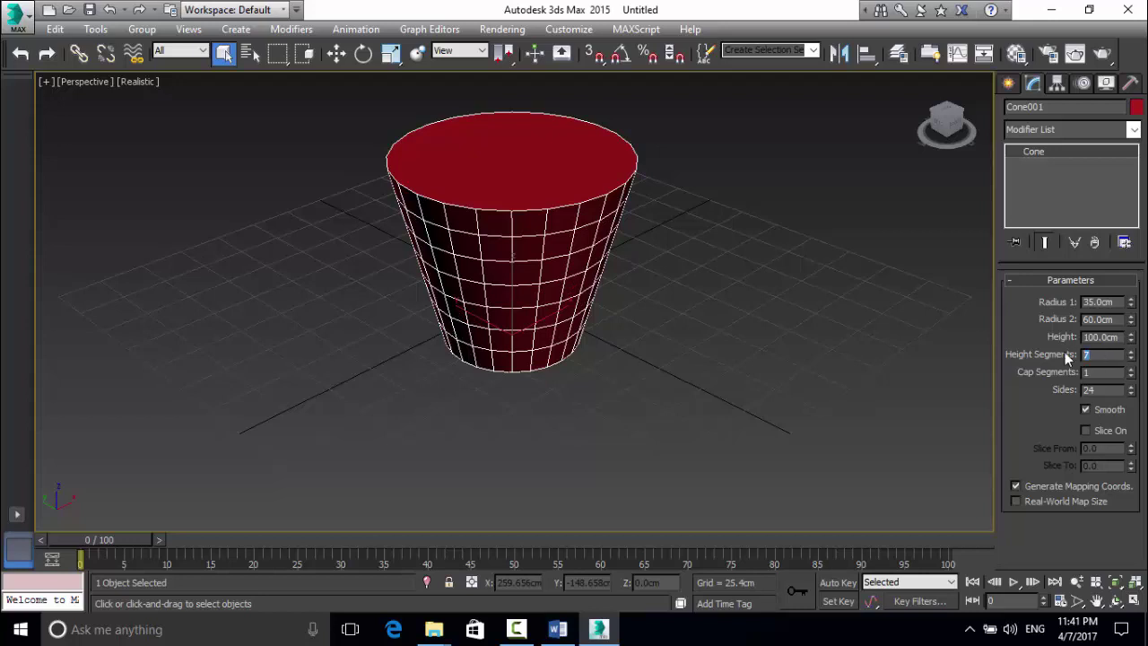
pyautogui.write('10')
pyautogui.click(1099, 371)
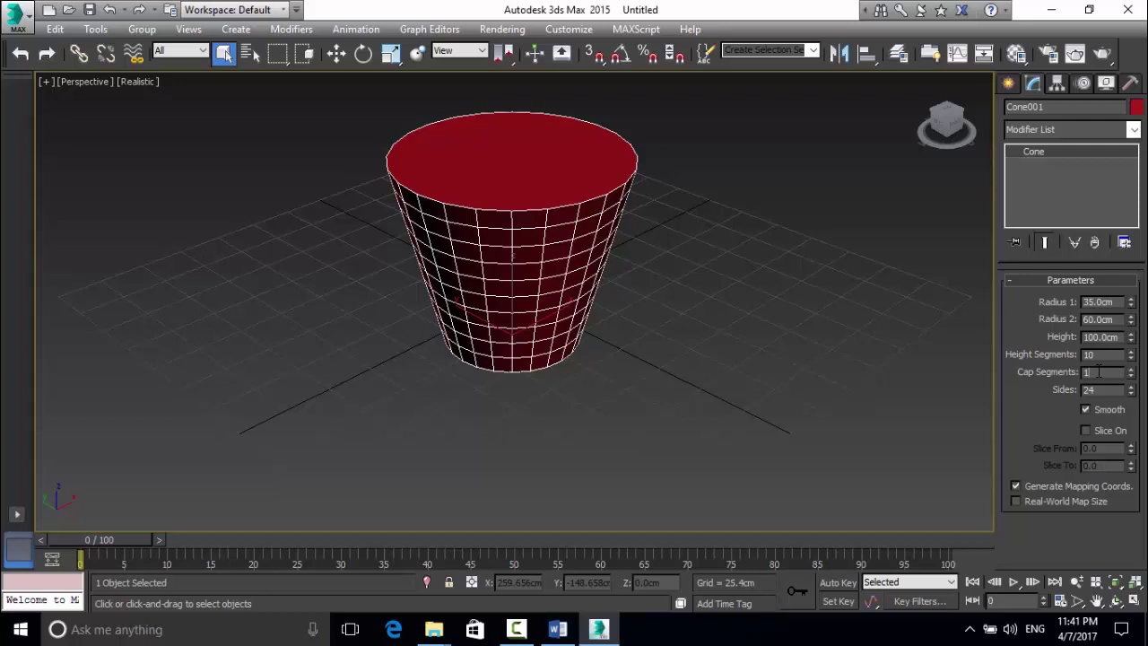
pyautogui.moveTo(1098, 371); pyautogui.dragTo(1085, 379)
pyautogui.click(1105, 389)
pyautogui.click(1131, 386)
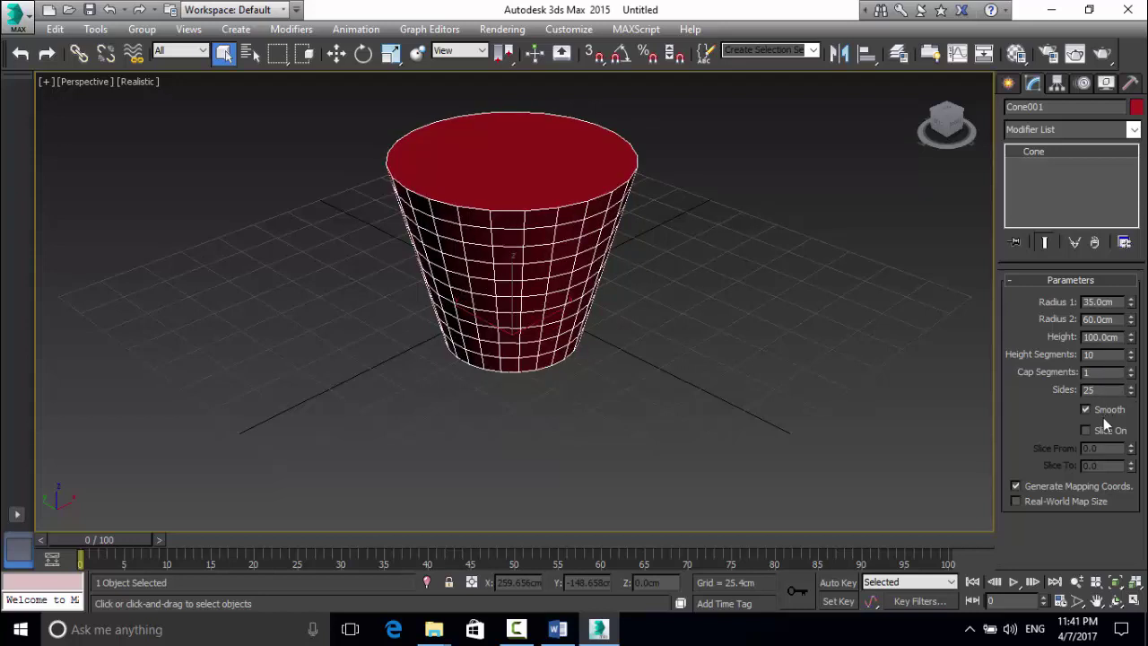
# Apply a Lattice modifier to the cone.
pyautogui.click(1072, 130)
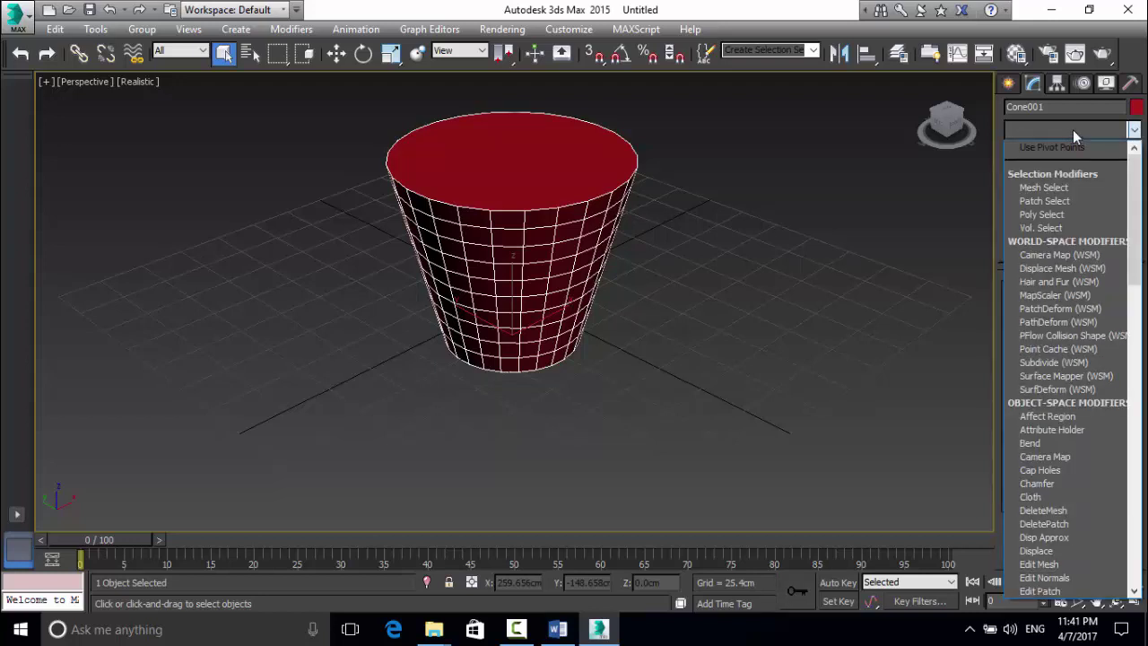
pyautogui.write('latt')
pyautogui.click(1066, 150)
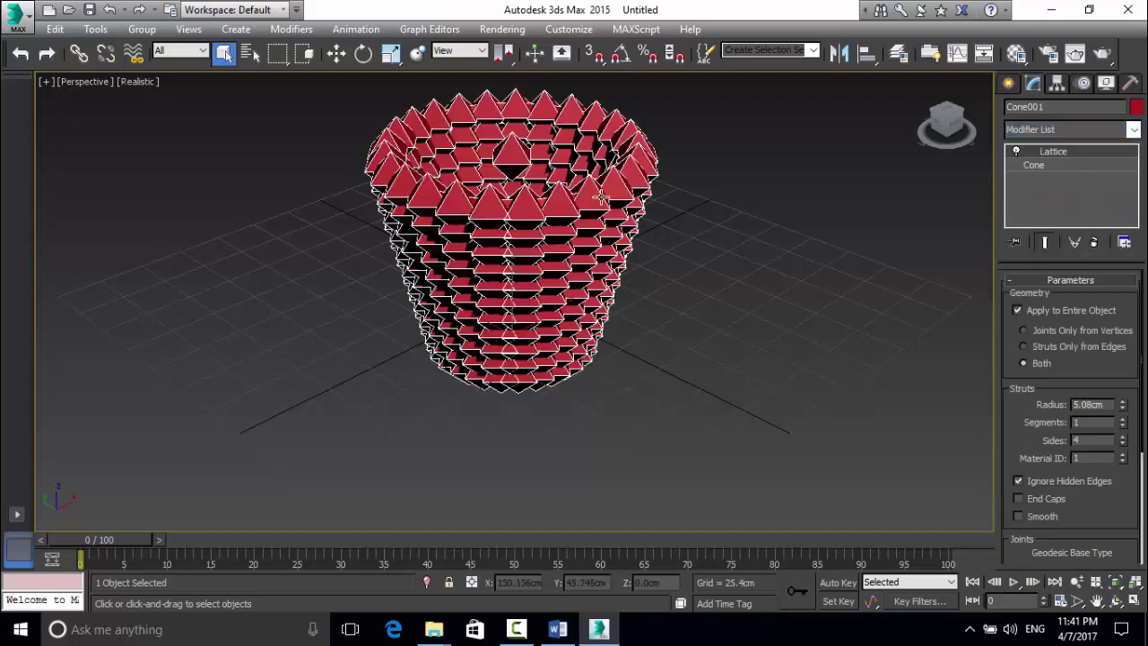
# Reduce the lattice's strut radius to 1.27 cm and its joint radius to 1.27 cm.
pyautogui.rightClick(1122, 408)
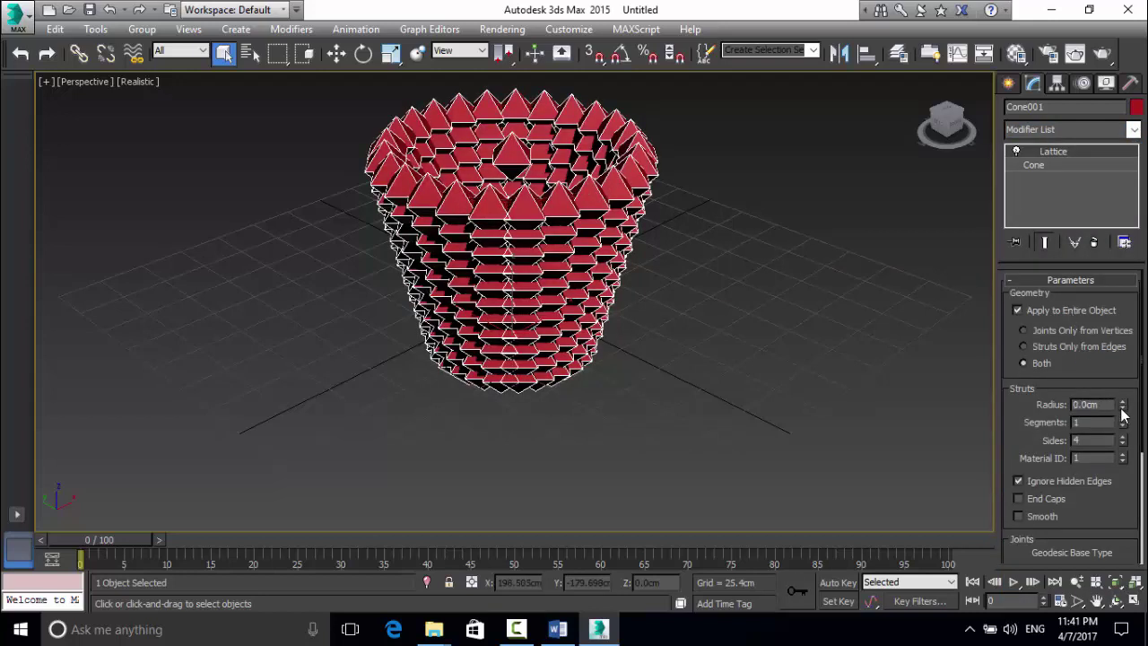
pyautogui.scroll(-2, 1120, 418)
pyautogui.click(1122, 326)
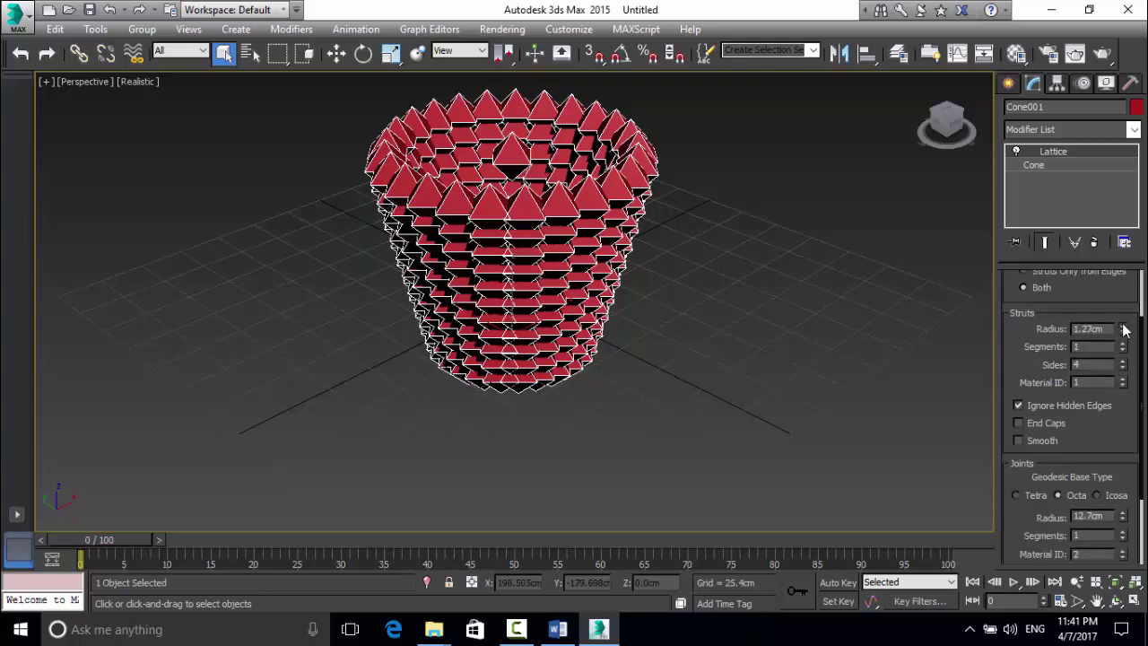
pyautogui.scroll(-2, 1115, 420)
pyautogui.click(1122, 444)
pyautogui.click(1122, 444)
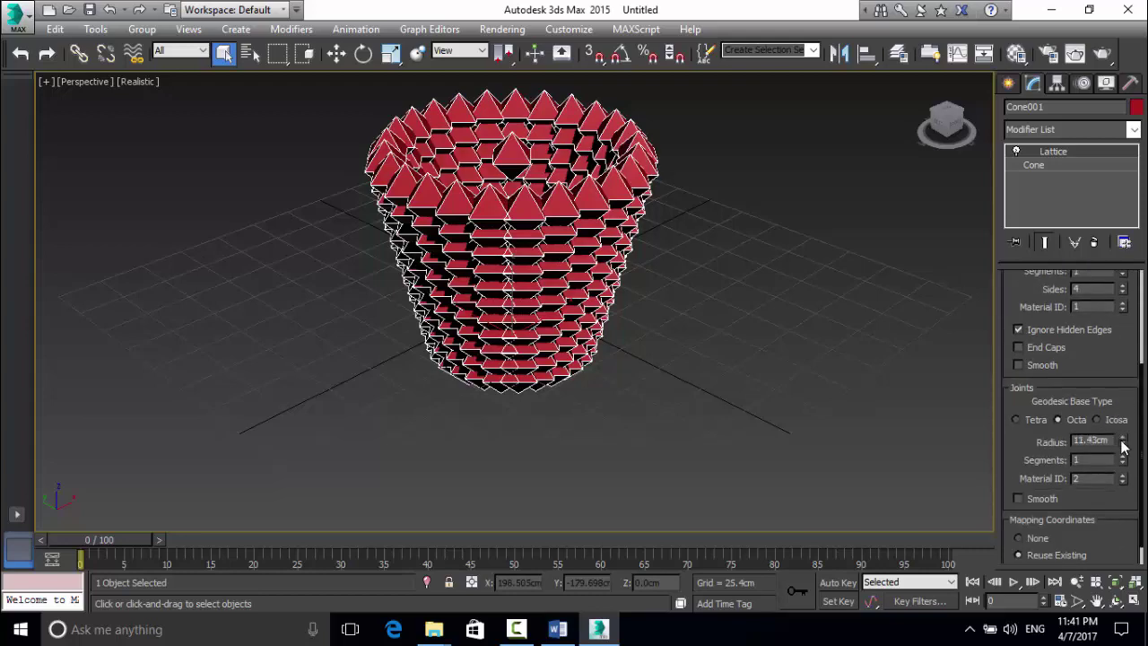
pyautogui.moveTo(1123, 445); pyautogui.dragTo(1124, 450)
# Set the lattice's strut radius to 2.54 cm and its strut segments to 5.
pyautogui.scroll(1, 1116, 349)
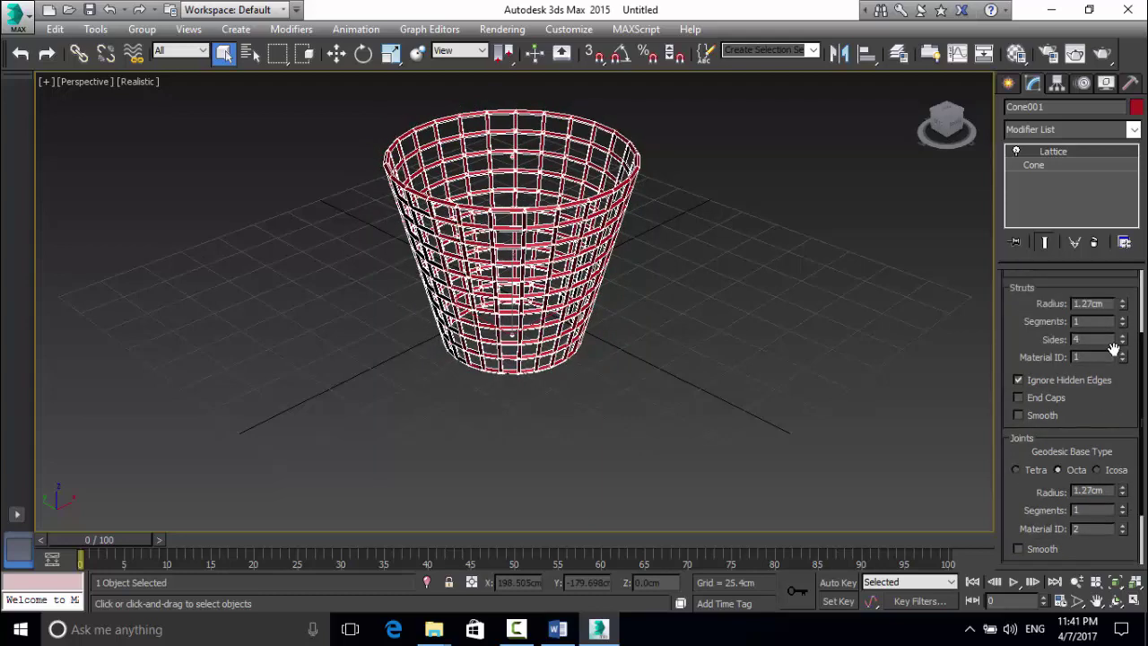
pyautogui.click(1121, 303)
pyautogui.click(1121, 303)
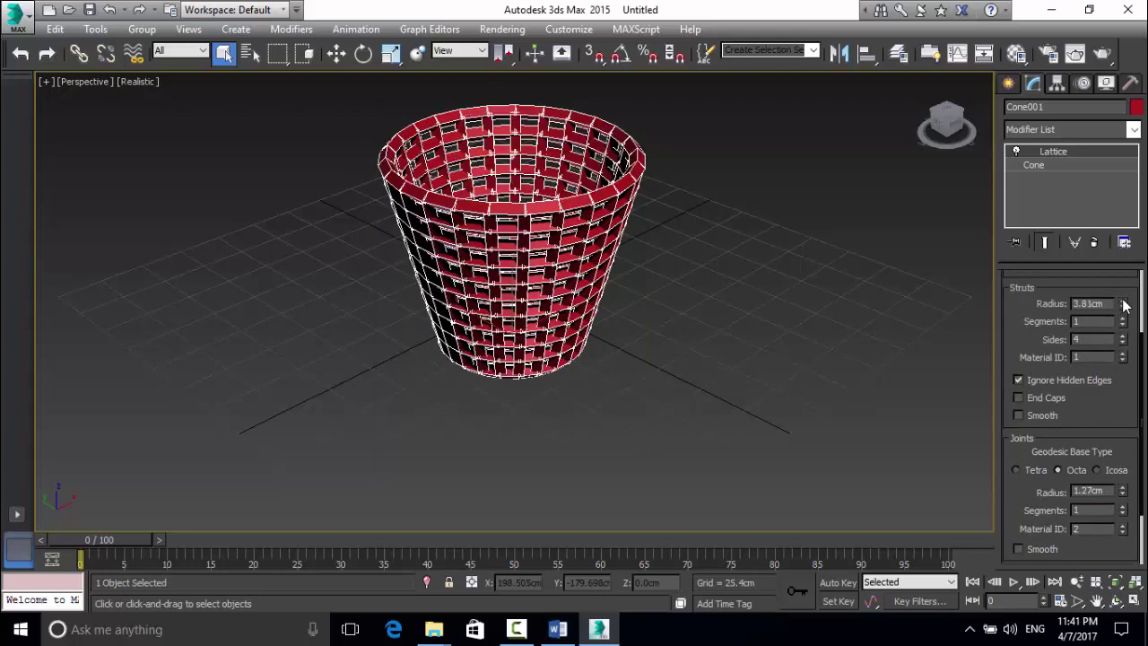
pyautogui.click(1122, 309)
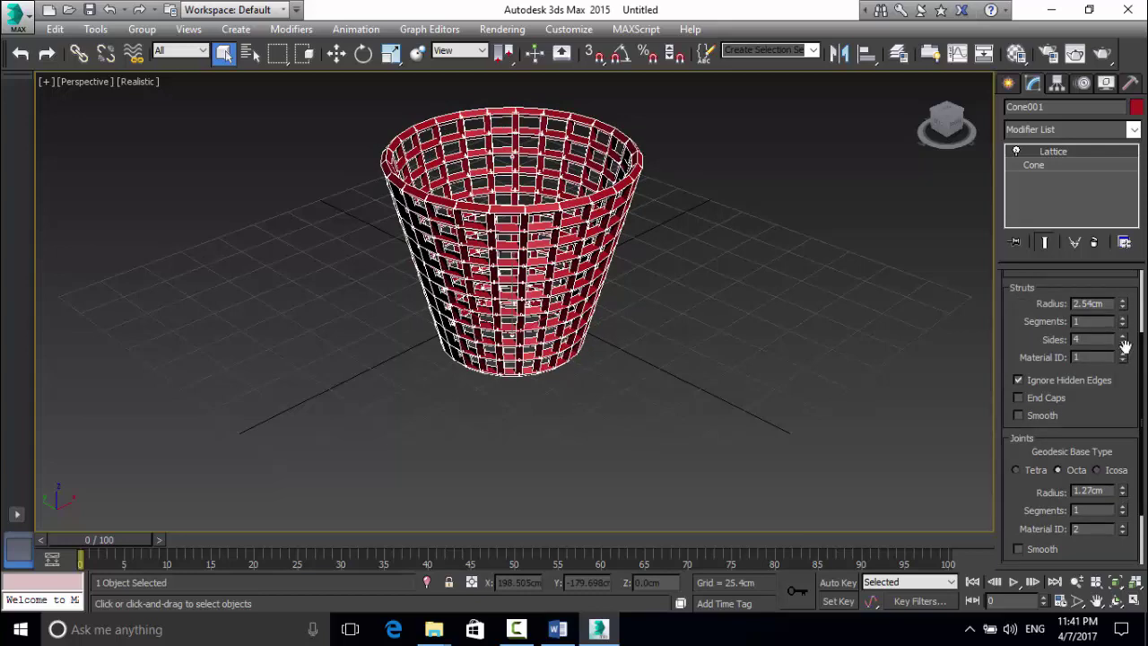
pyautogui.click(1122, 319)
pyautogui.click(1122, 318)
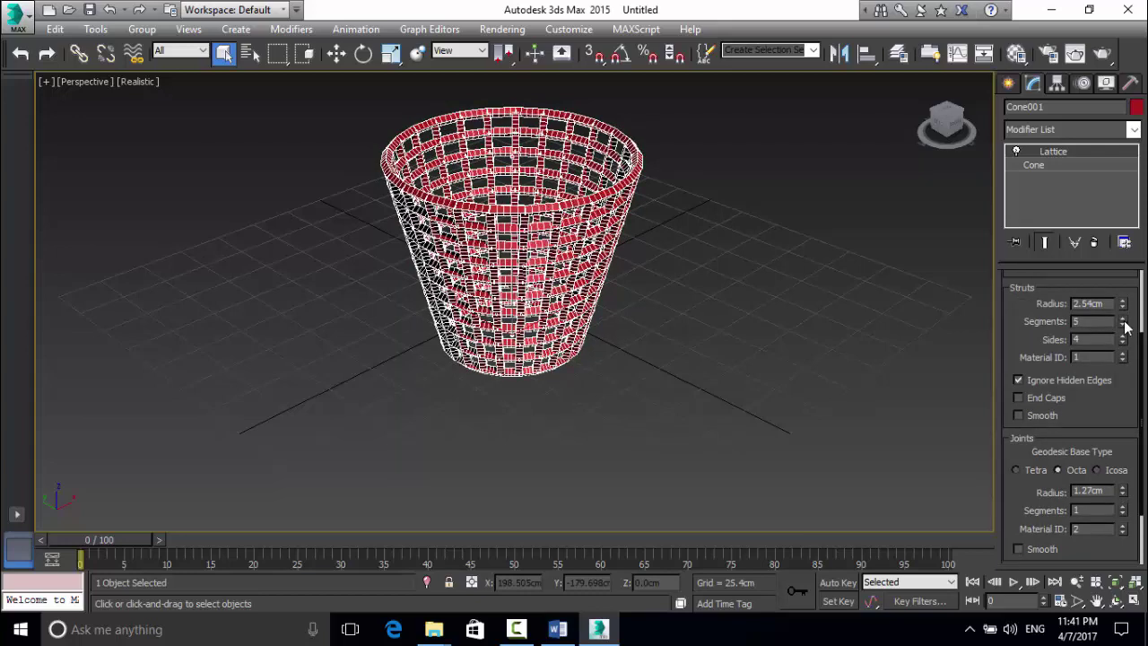
# Deselect the lattice basket and inspect its shape up close.
pyautogui.click(837, 361)
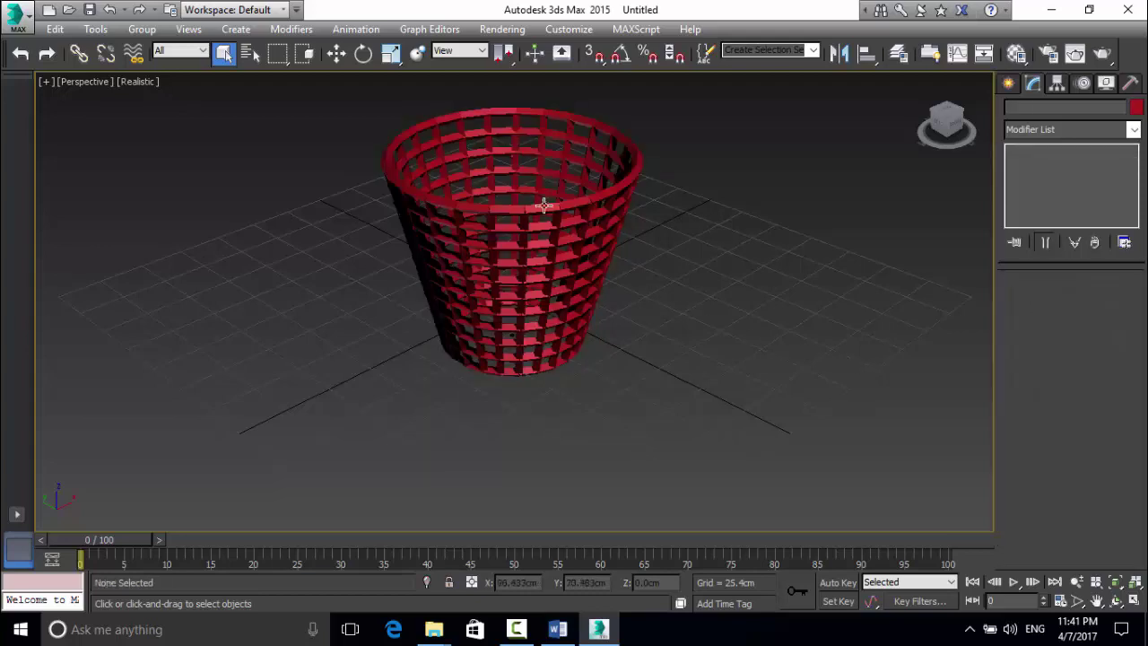
pyautogui.scroll(4, 543, 205)
pyautogui.scroll(-4, 543, 205)
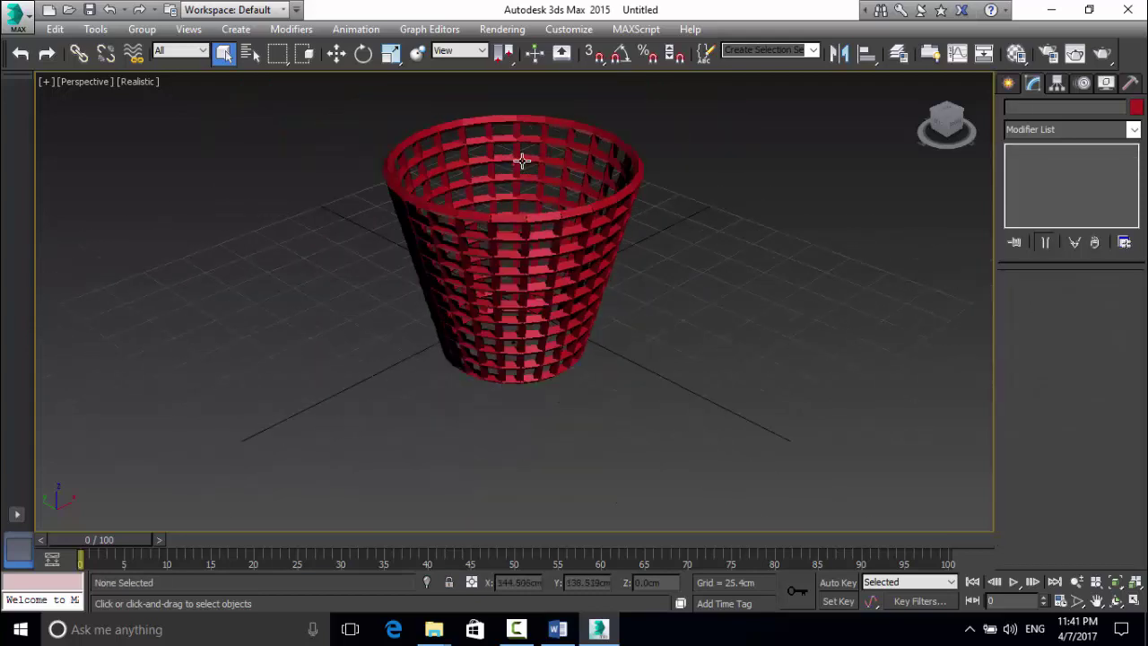
# Draw a cylinder on the grid beside the basket, about 47 cm in radius and 14 cm high.
pyautogui.scroll(2, 520, 159)
pyautogui.click(1116, 601)
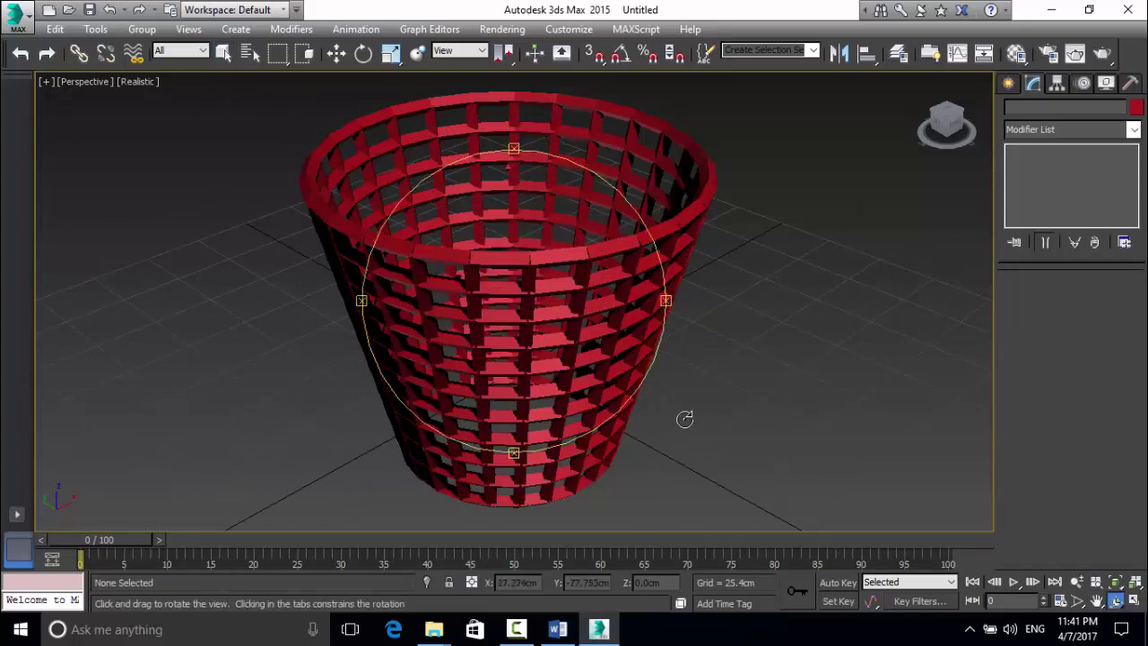
pyautogui.moveTo(544, 405); pyautogui.dragTo(574, 448)
pyautogui.rightClick(798, 397)
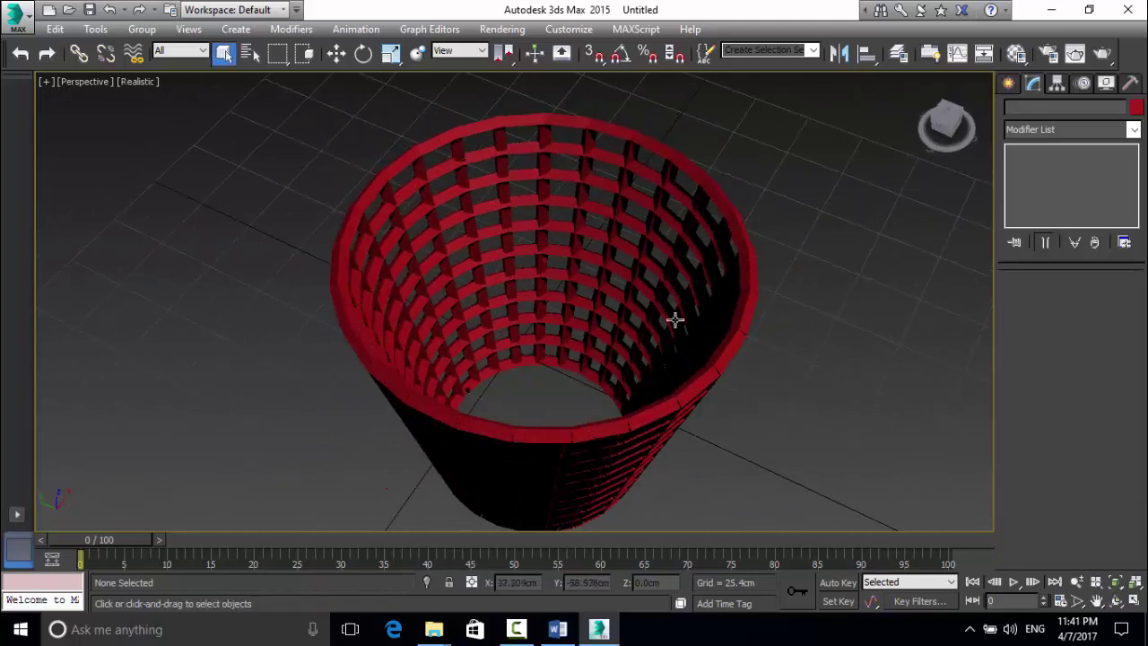
pyautogui.scroll(-4, 636, 282)
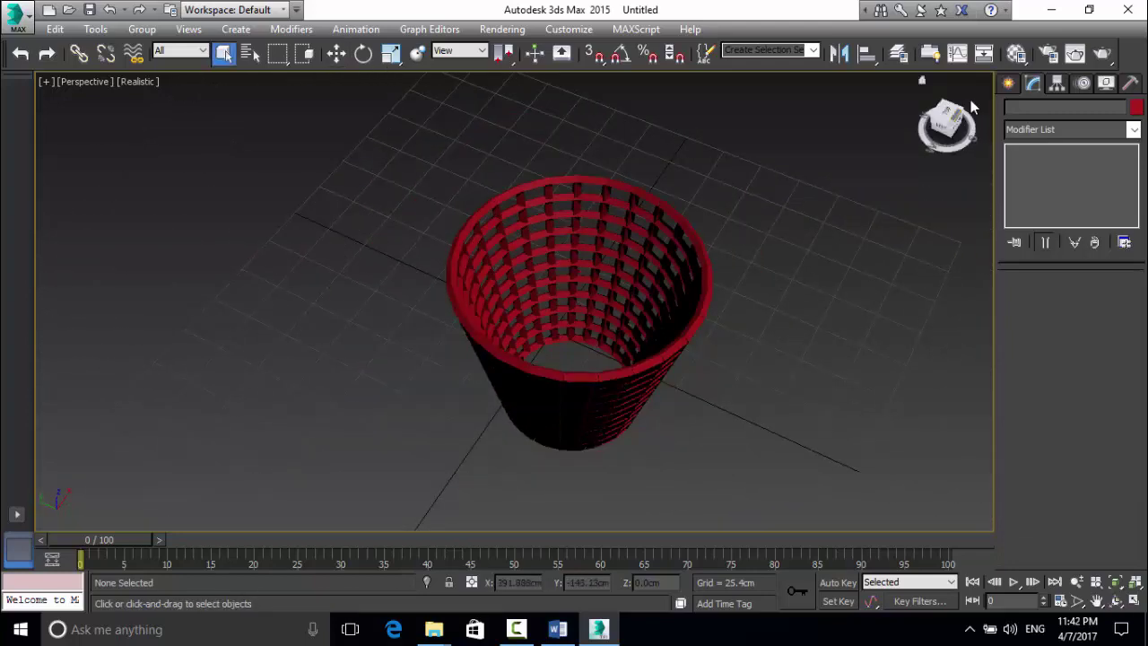
pyautogui.click(1008, 84)
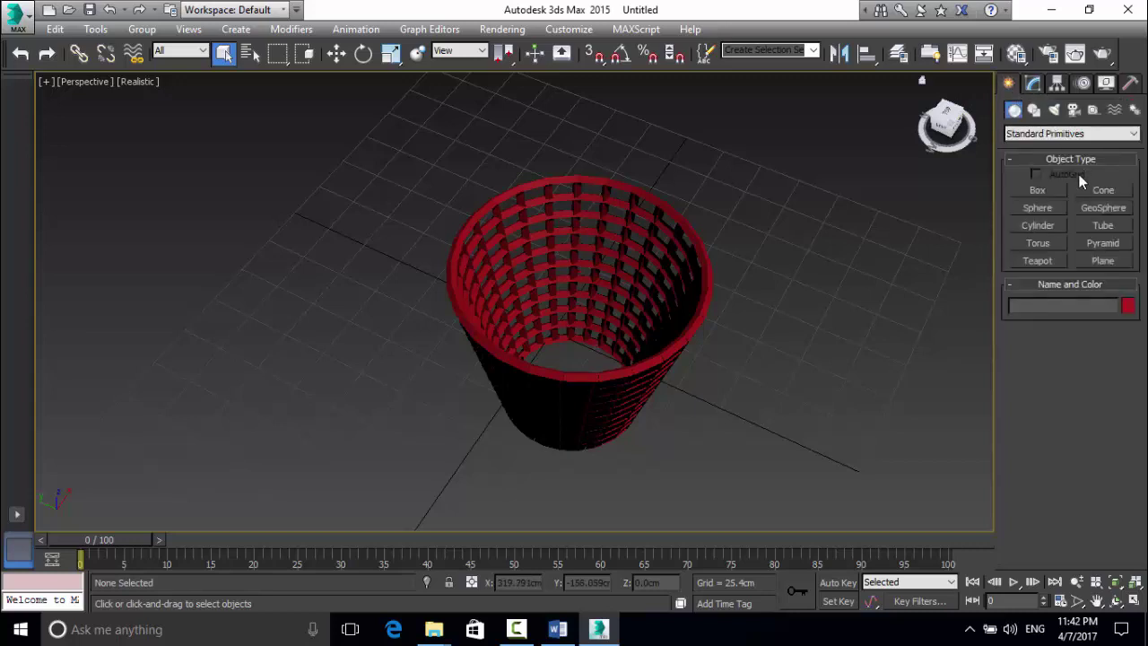
pyautogui.click(1047, 225)
pyautogui.moveTo(773, 321); pyautogui.dragTo(834, 355)
pyautogui.rightClick(835, 356)
pyautogui.moveTo(790, 278); pyautogui.dragTo(834, 338)
pyautogui.click(851, 306)
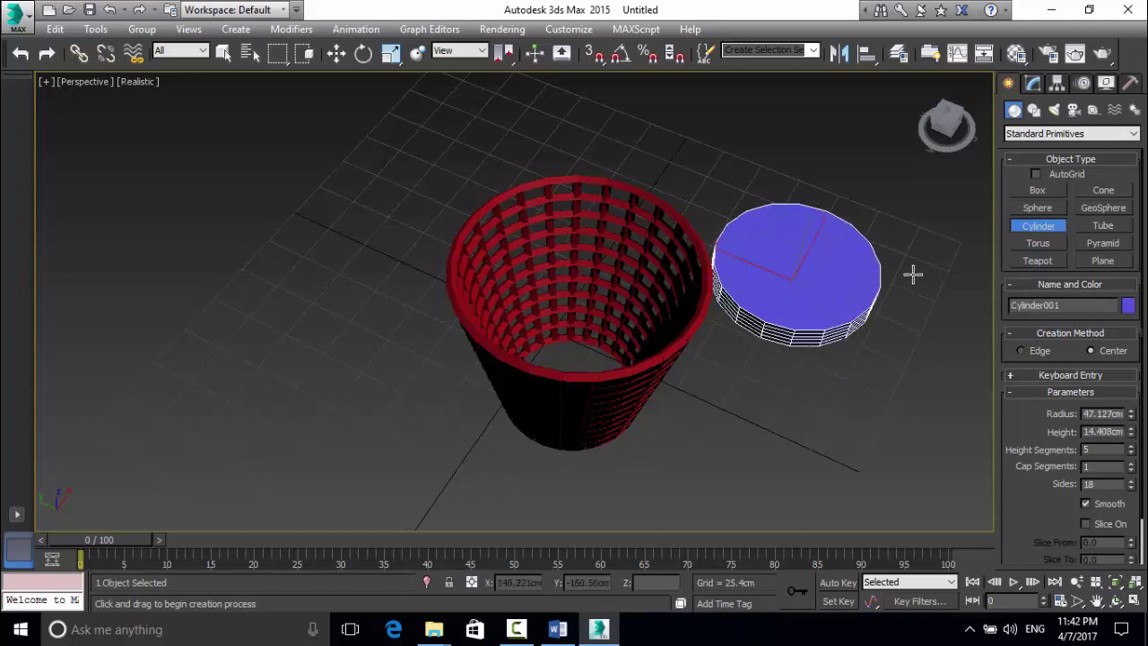
pyautogui.rightClick(913, 275)
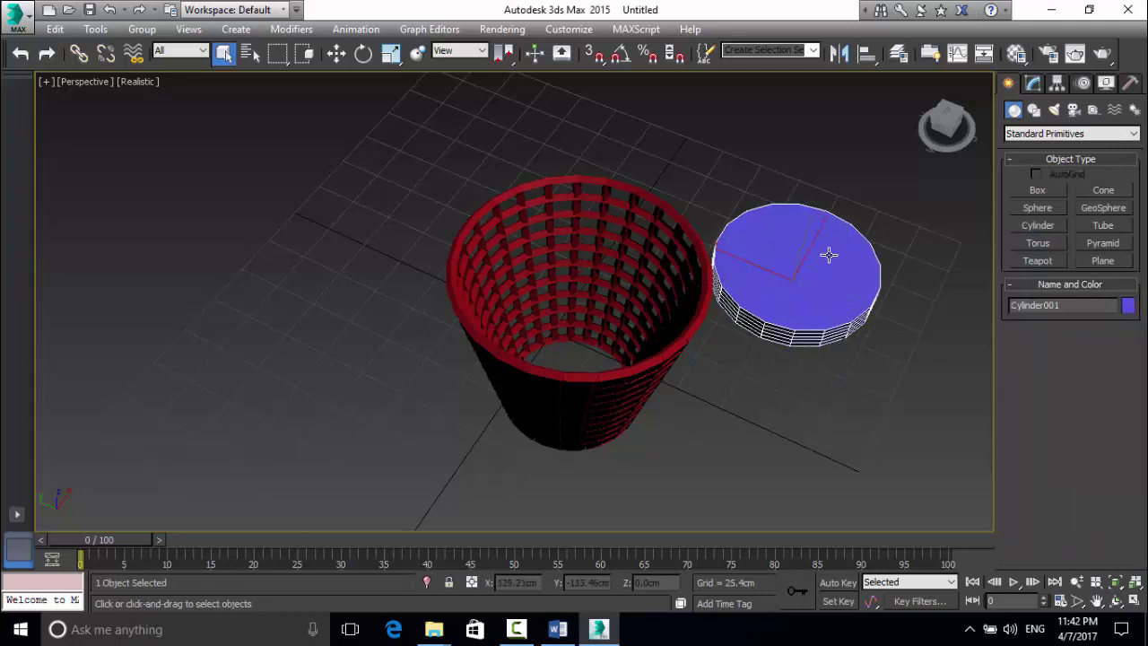
# Set the cylinder's radius to 35 cm and its height to 1 cm to make a thin base disc.
pyautogui.click(1033, 83)
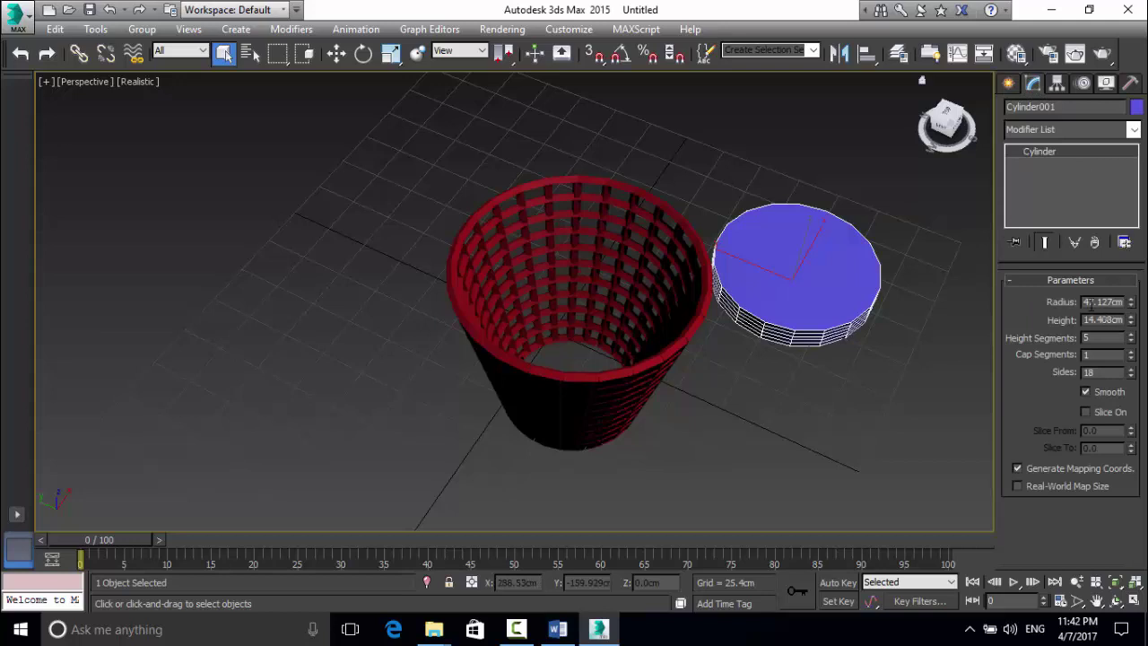
pyautogui.click(701, 303)
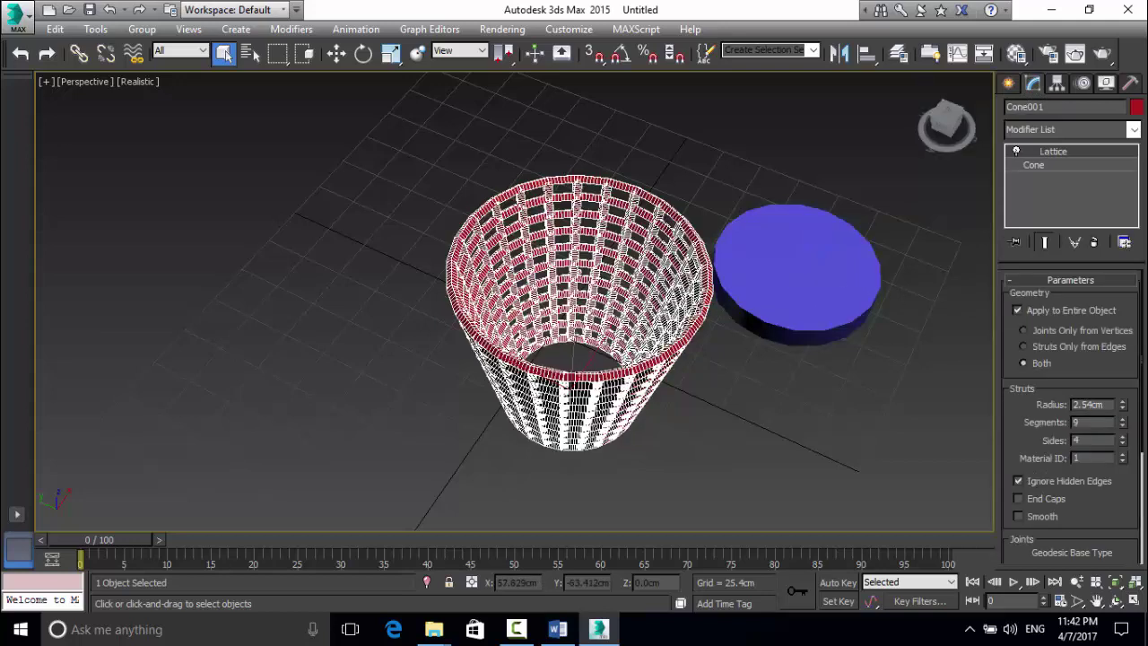
pyautogui.click(1043, 163)
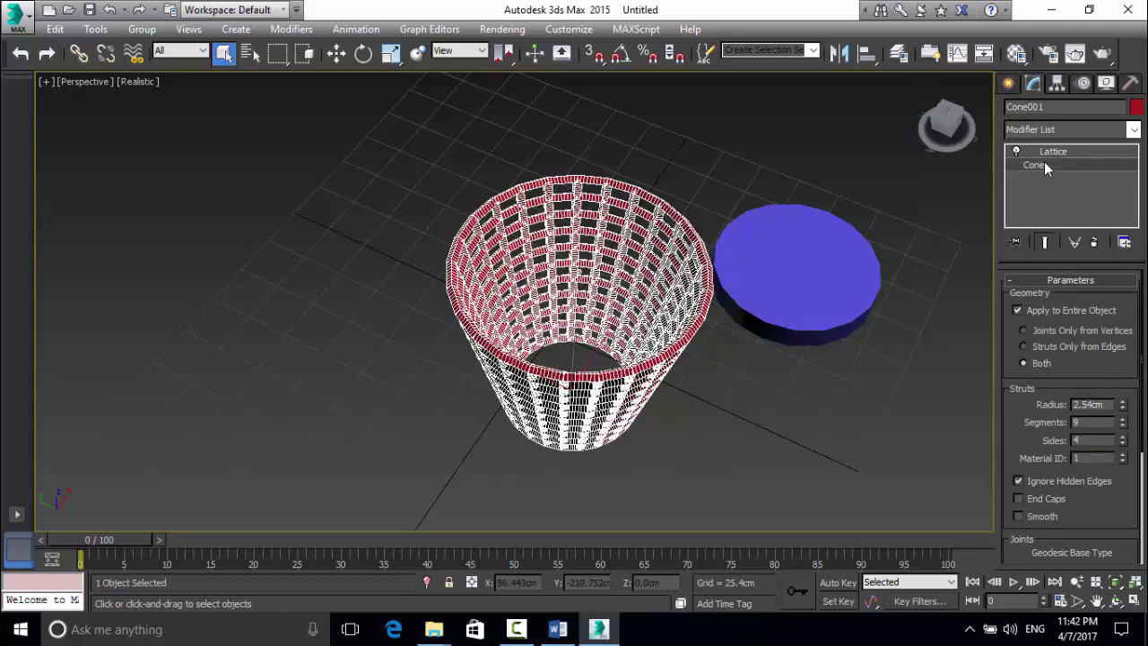
pyautogui.click(831, 273)
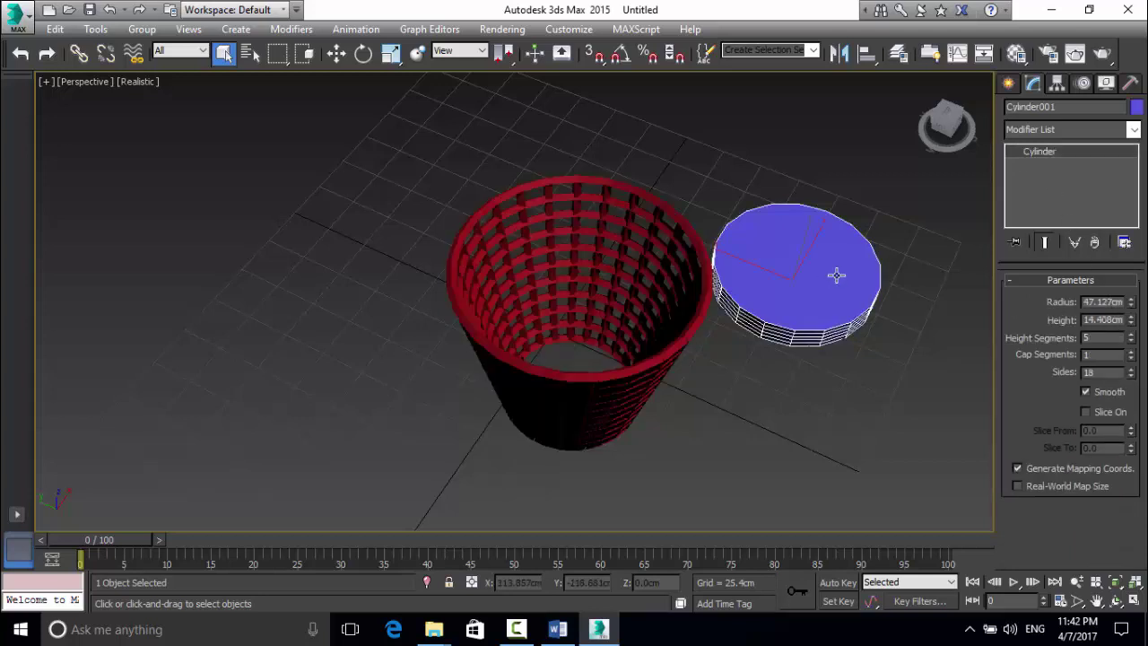
pyautogui.doubleClick(1084, 302)
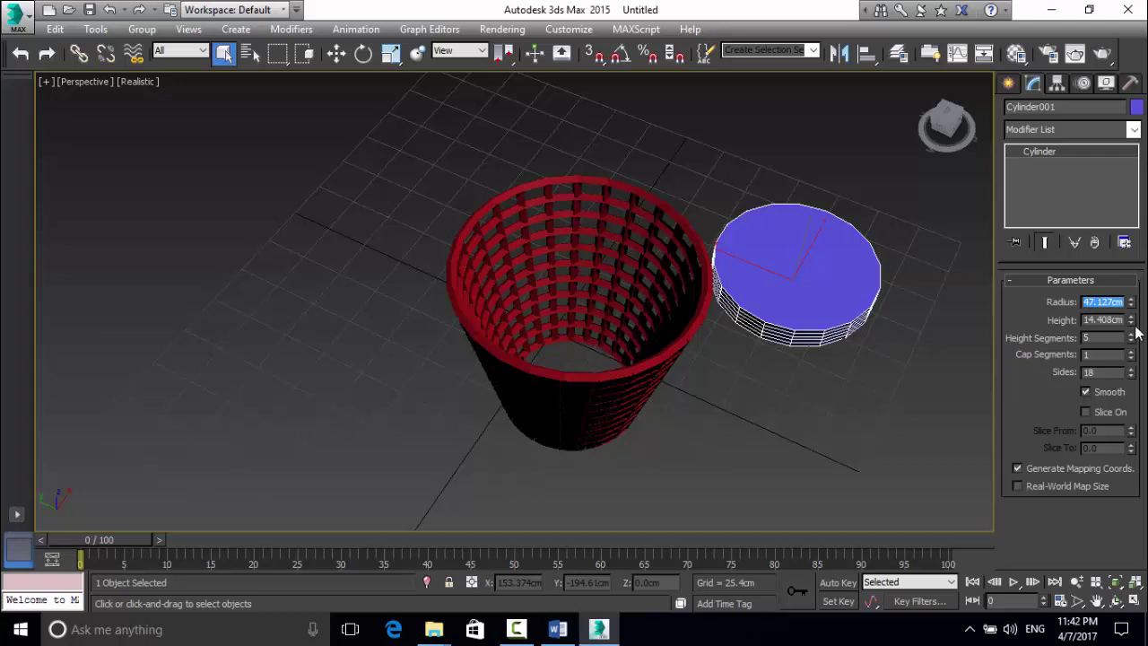
pyautogui.write('35')
pyautogui.press('Tab')
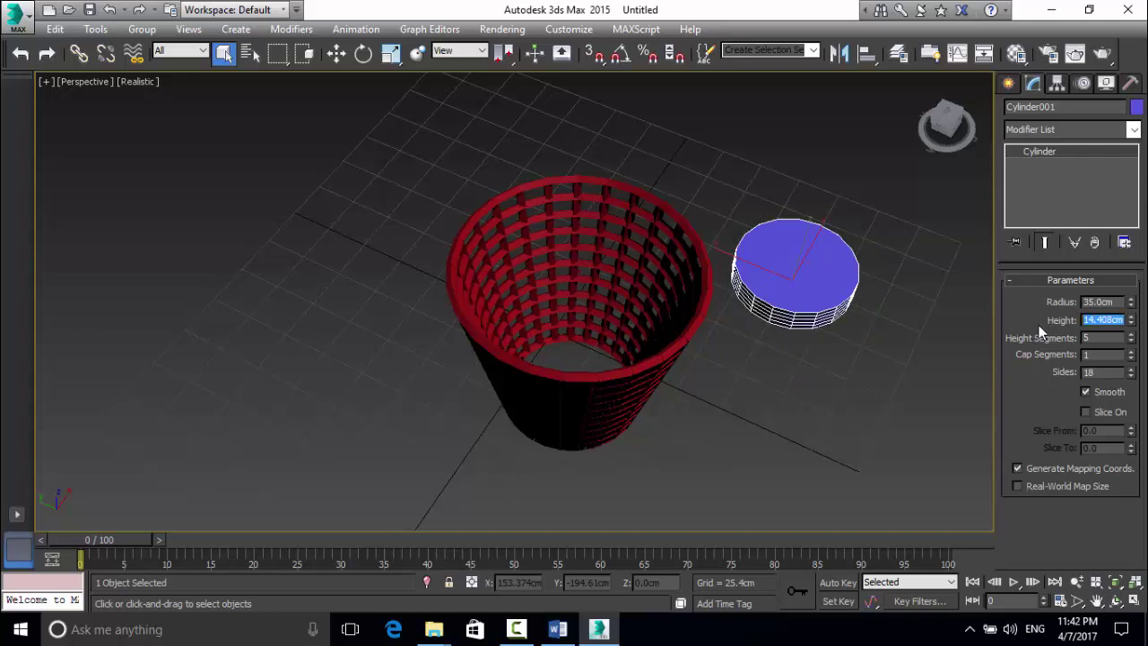
pyautogui.write('1')
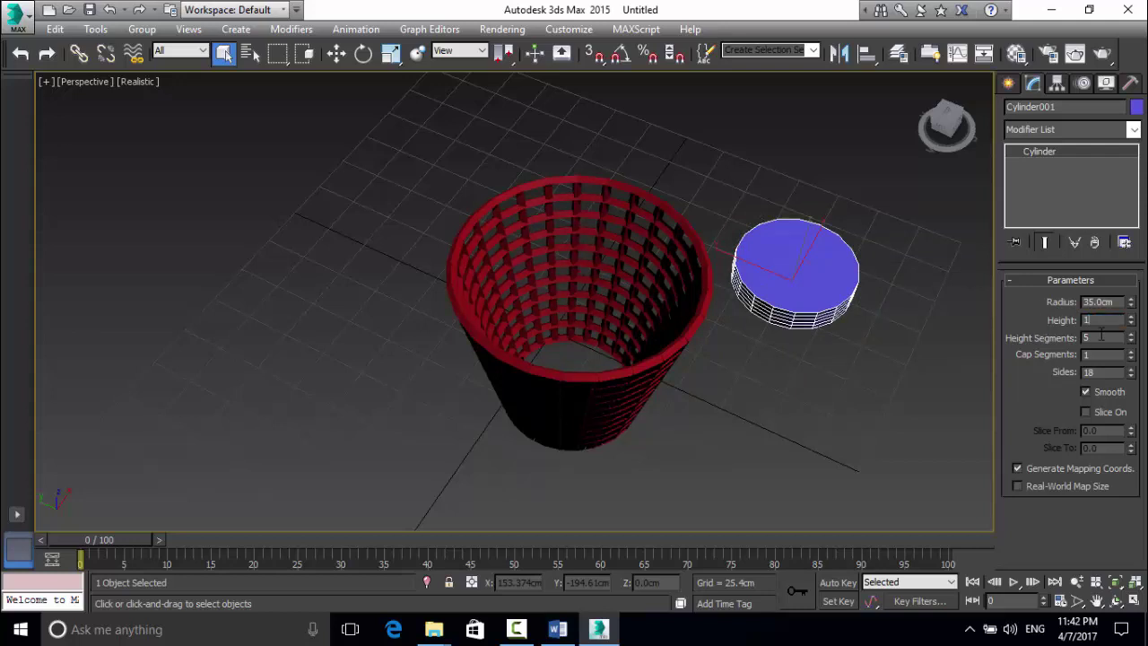
pyautogui.press('Tab')
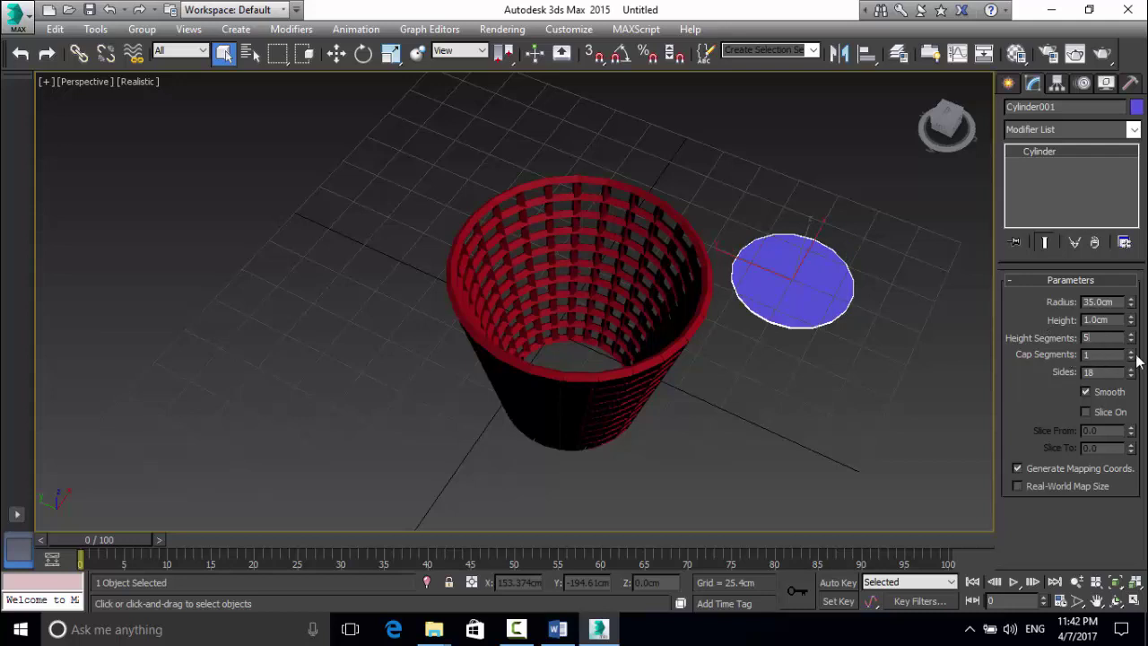
# Set the disc to 10 cap segments, 1 height segment and 19 sides.
pyautogui.moveTo(1132, 355); pyautogui.dragTo(1112, 357)
pyautogui.doubleClick(1112, 357)
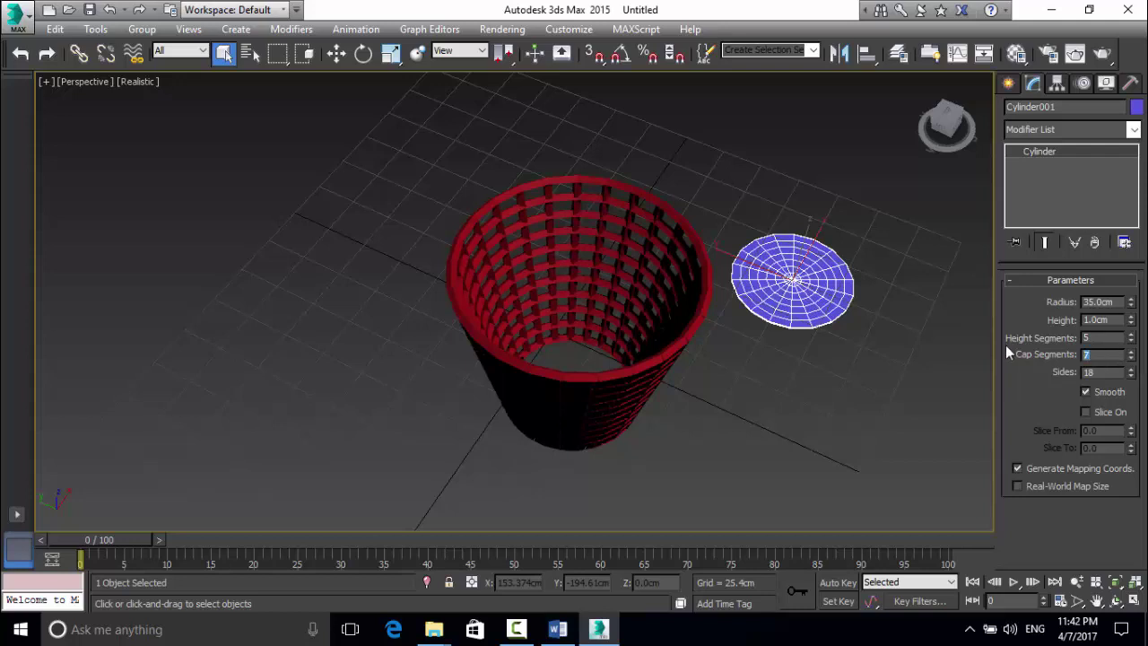
pyautogui.write('10')
pyautogui.click(1101, 373)
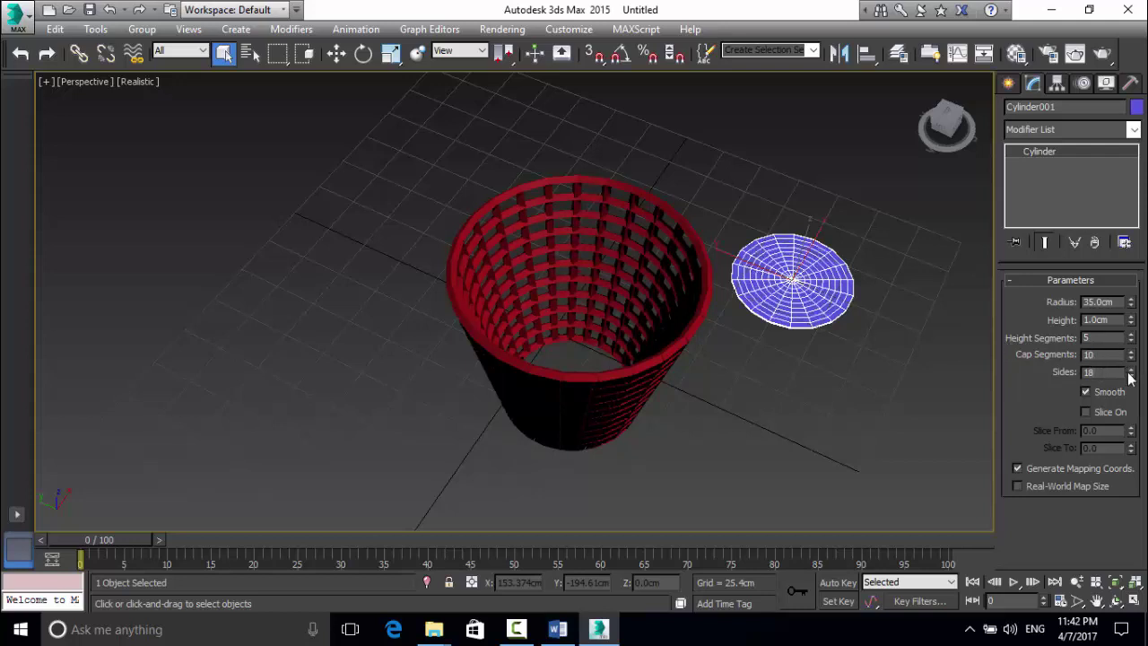
pyautogui.click(1131, 370)
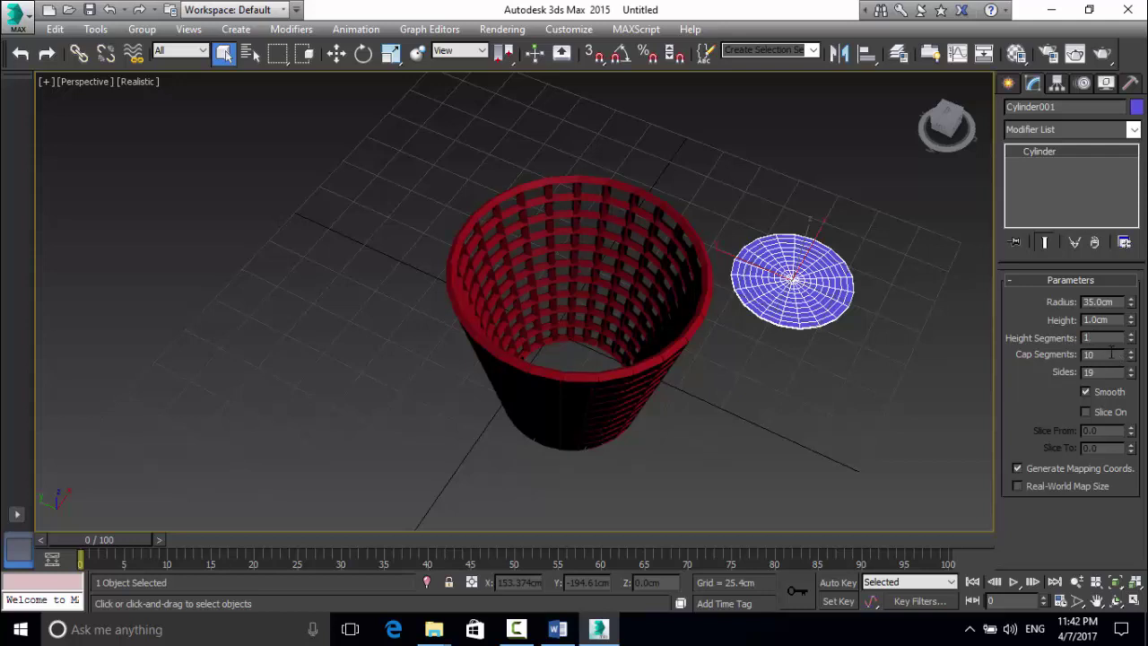
# Copy the Lattice modifier from the basket and paste it onto the disc.
pyautogui.click(1053, 130)
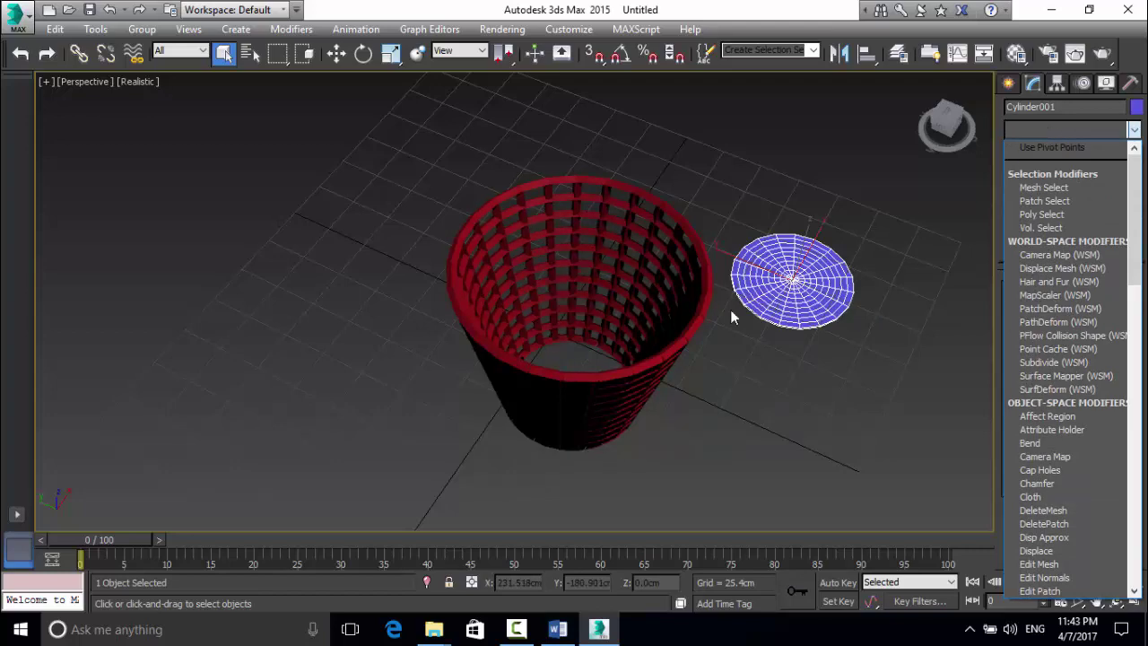
pyautogui.click(648, 236)
pyautogui.click(648, 234)
pyautogui.rightClick(648, 231)
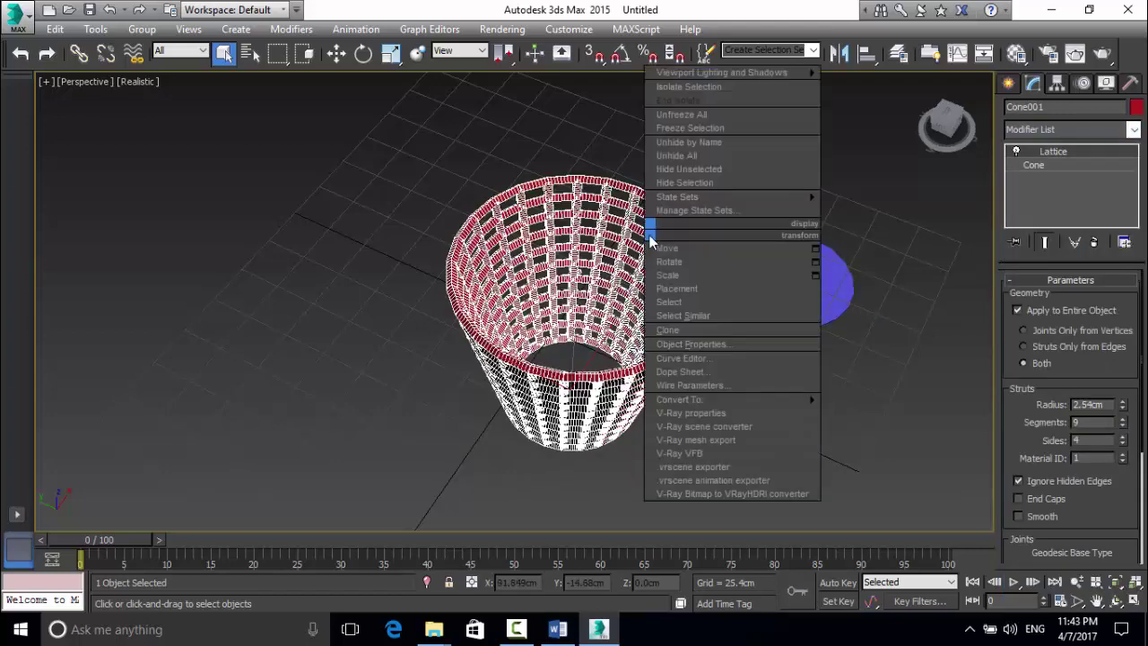
pyautogui.rightClick(1049, 149)
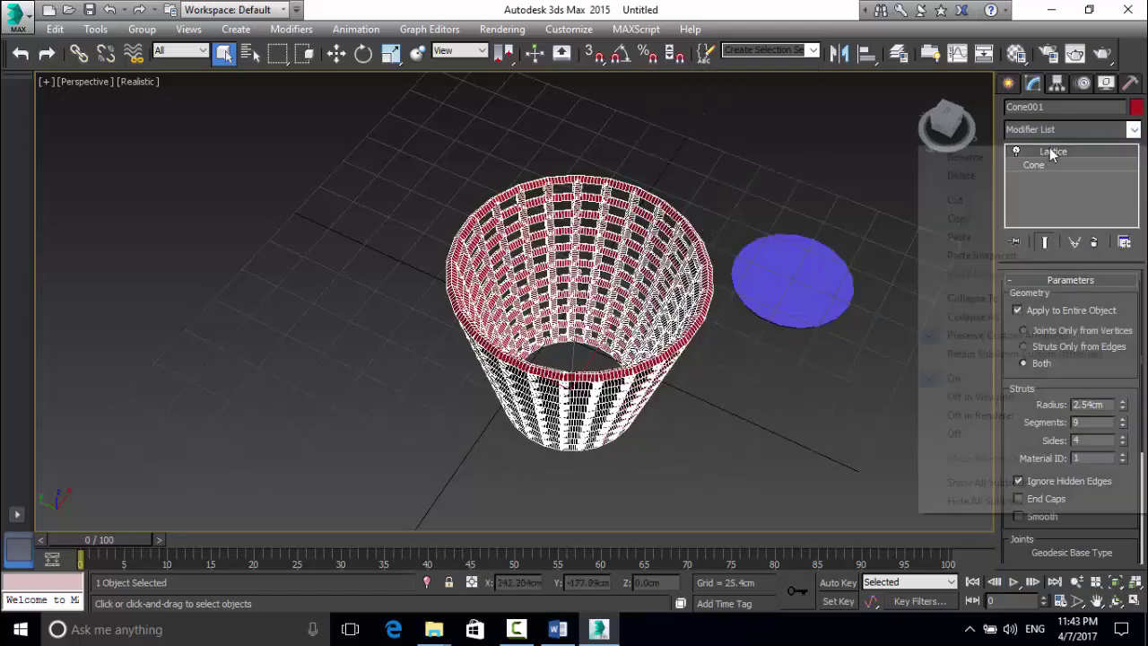
pyautogui.click(976, 218)
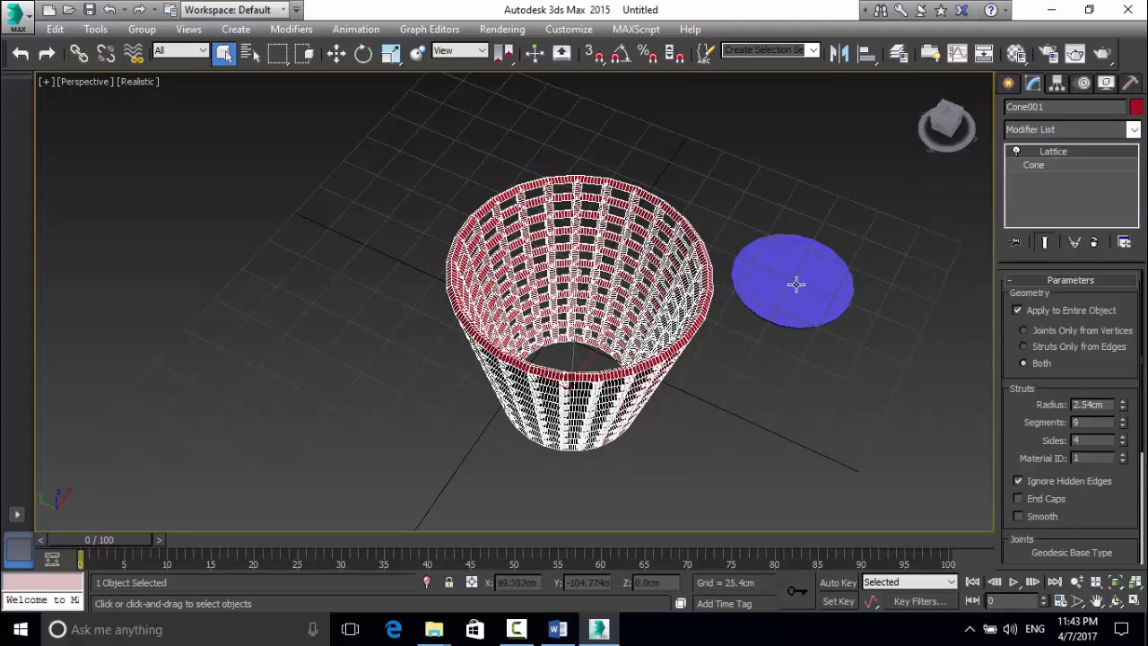
pyautogui.click(807, 273)
pyautogui.rightClick(1066, 151)
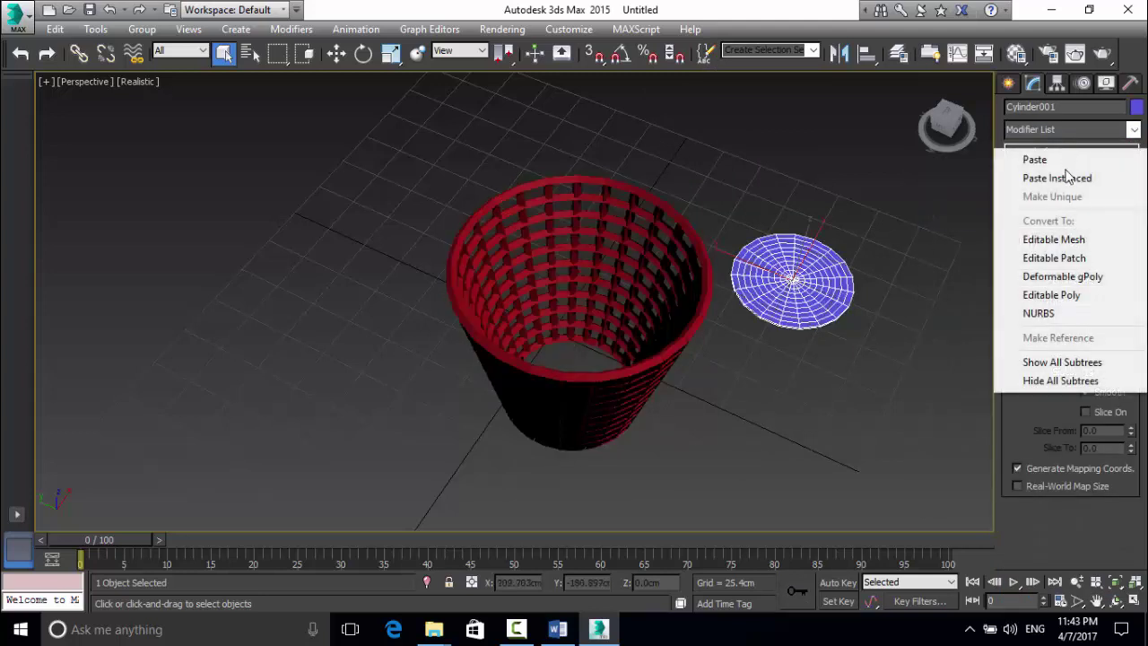
pyautogui.click(1052, 160)
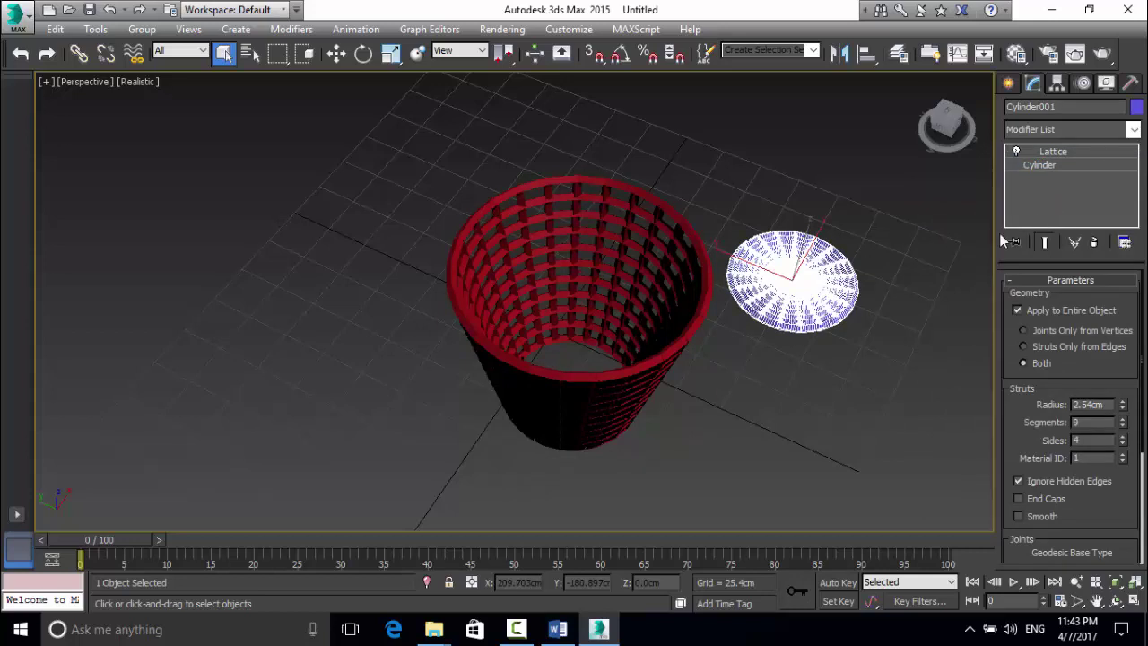
# Set the disc lattice's strut radius to 1.27 cm and its joint radius to 2.54 cm, and deselect the disc.
pyautogui.click(1122, 402)
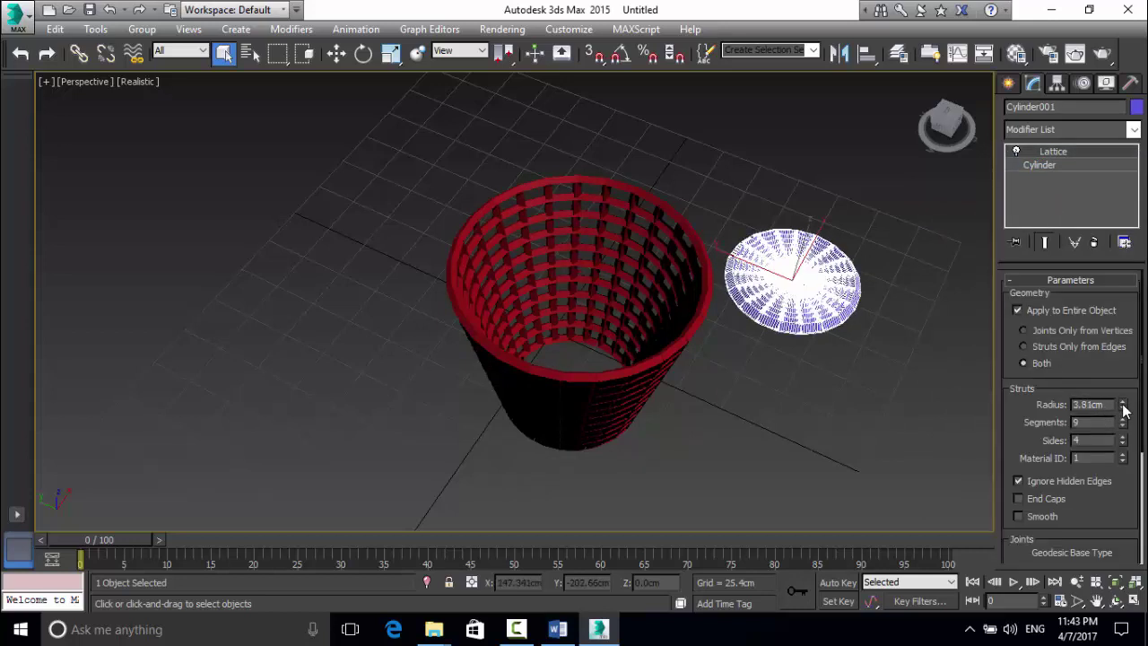
pyautogui.moveTo(1122, 409); pyautogui.dragTo(1123, 412)
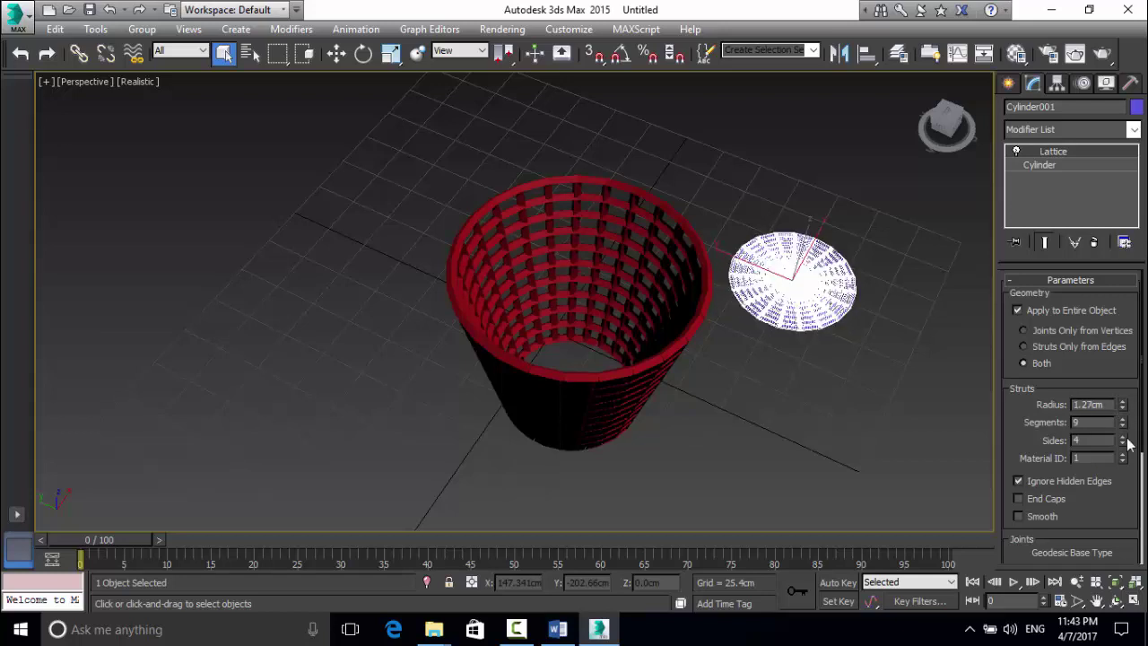
pyautogui.scroll(-4, 1126, 440)
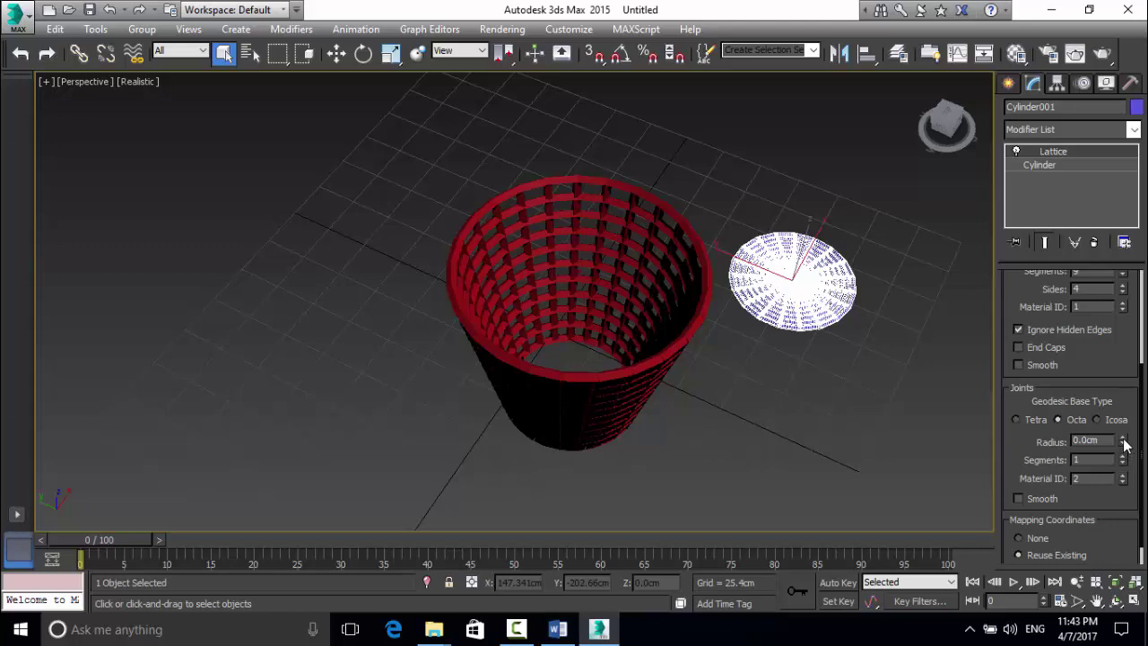
pyautogui.click(1123, 437)
pyautogui.click(895, 336)
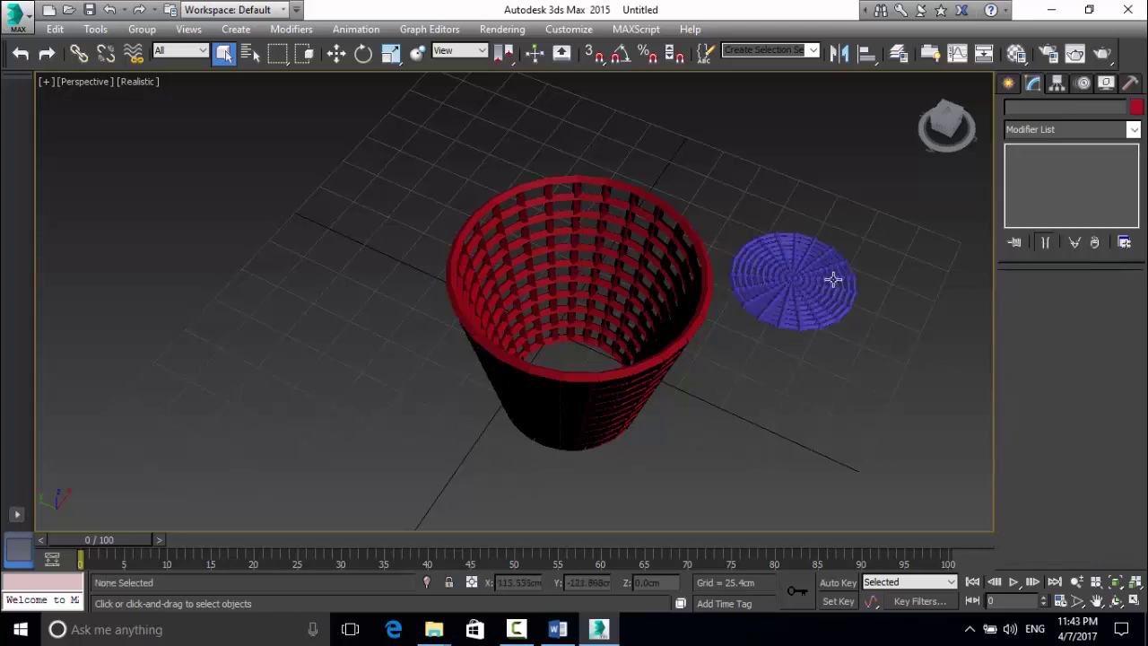
# Reduce the disc lattice's struts to 1 segment and 3 sides.
pyautogui.scroll(4, 833, 277)
pyautogui.scroll(5, 777, 294)
pyautogui.scroll(-5, 772, 297)
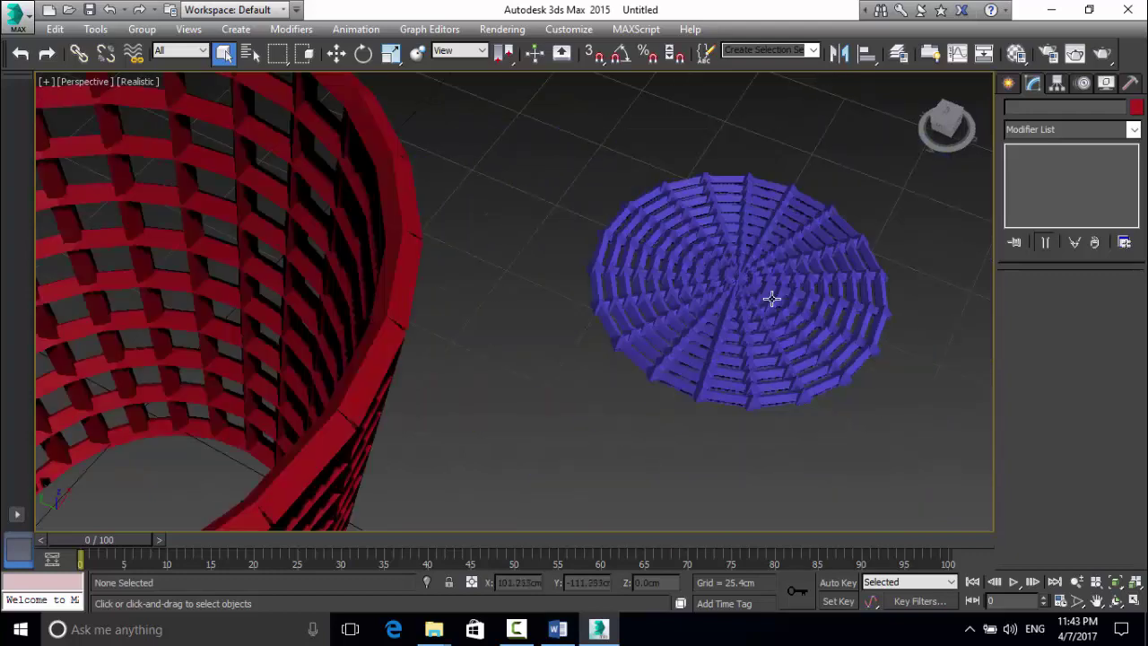
pyautogui.click(818, 277)
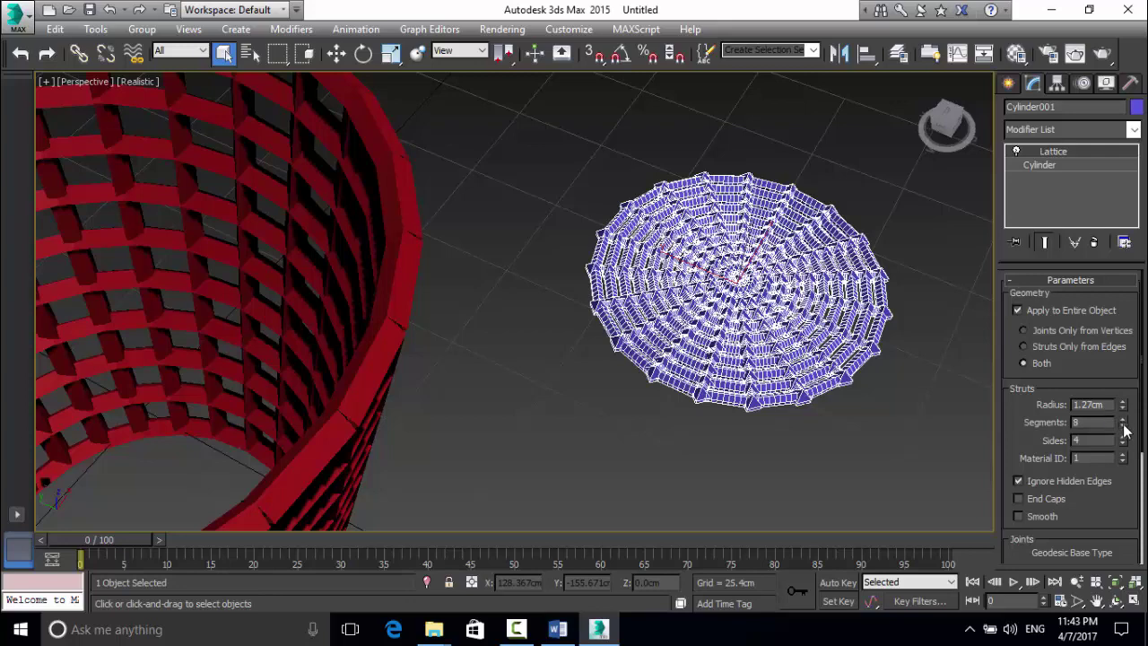
pyautogui.rightClick(1122, 425)
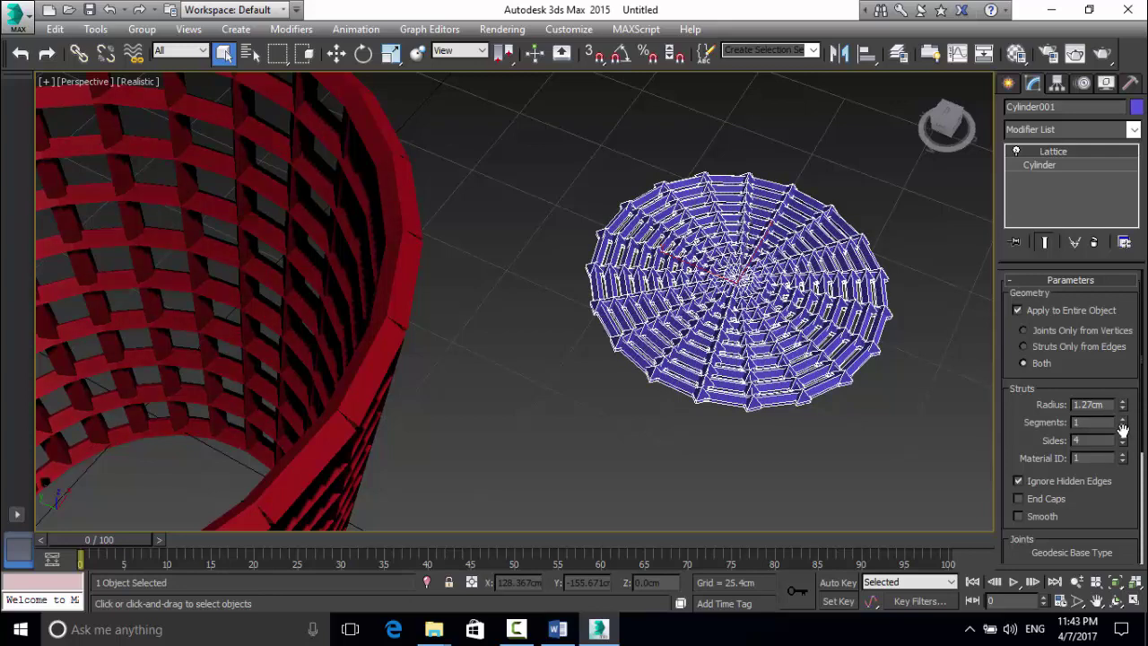
pyautogui.click(1122, 443)
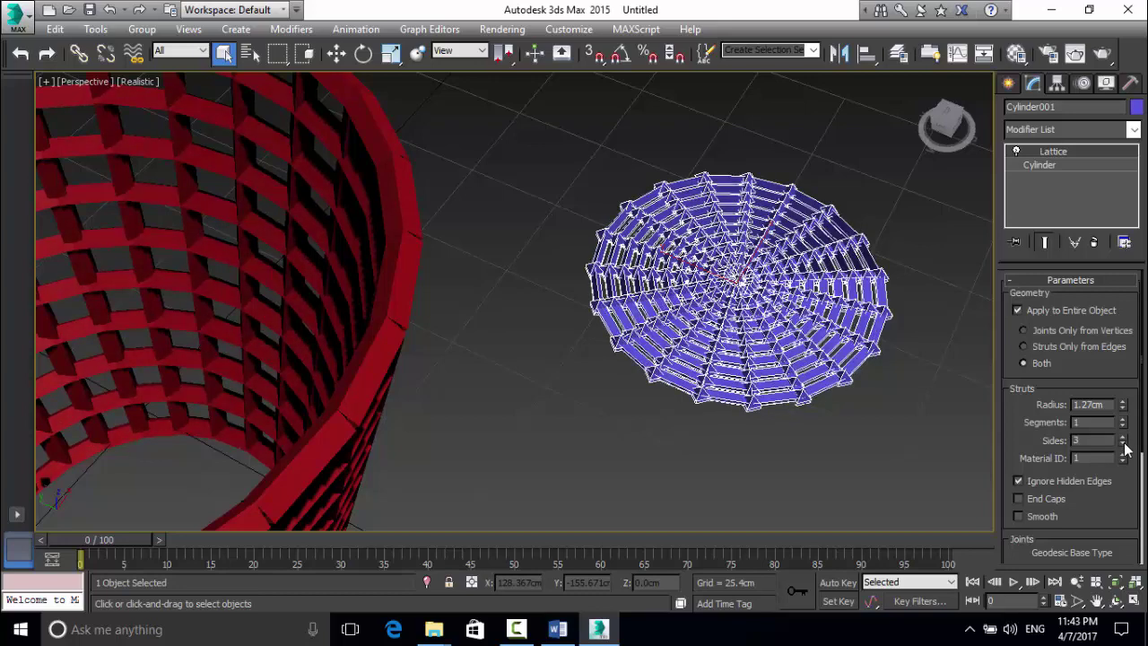
# Reduce the disc lattice's joint radius to 1.27 cm, and deselect the disc to view its grid up close.
pyautogui.scroll(-3, 1120, 455)
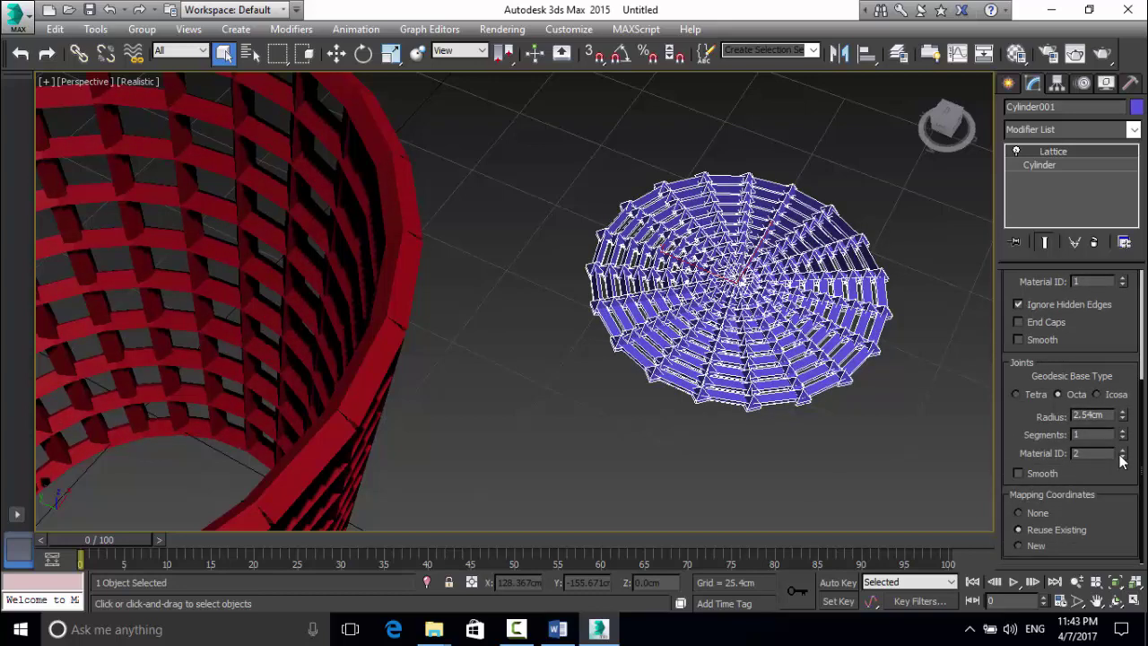
pyautogui.click(1124, 449)
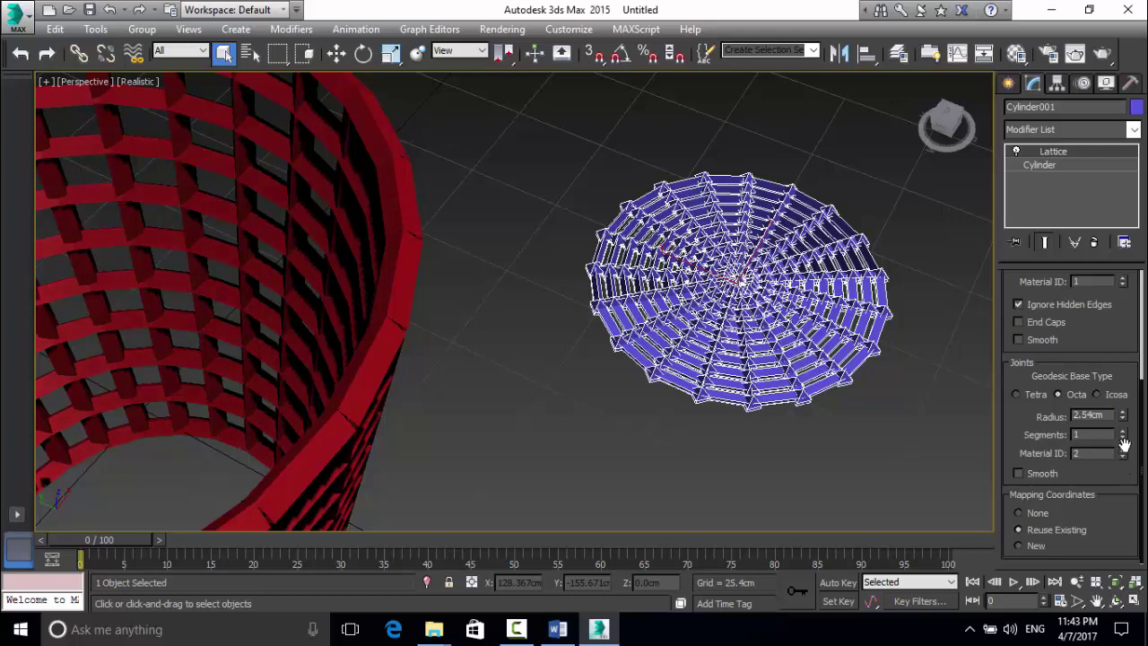
pyautogui.click(1123, 419)
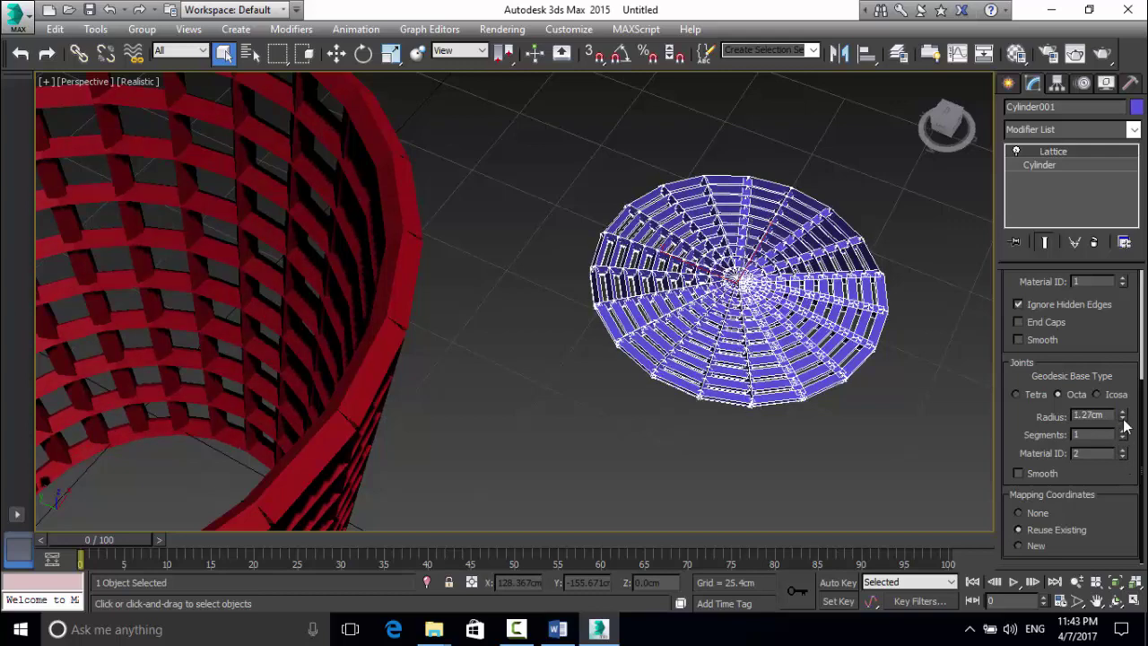
pyautogui.click(828, 424)
pyautogui.scroll(5, 823, 311)
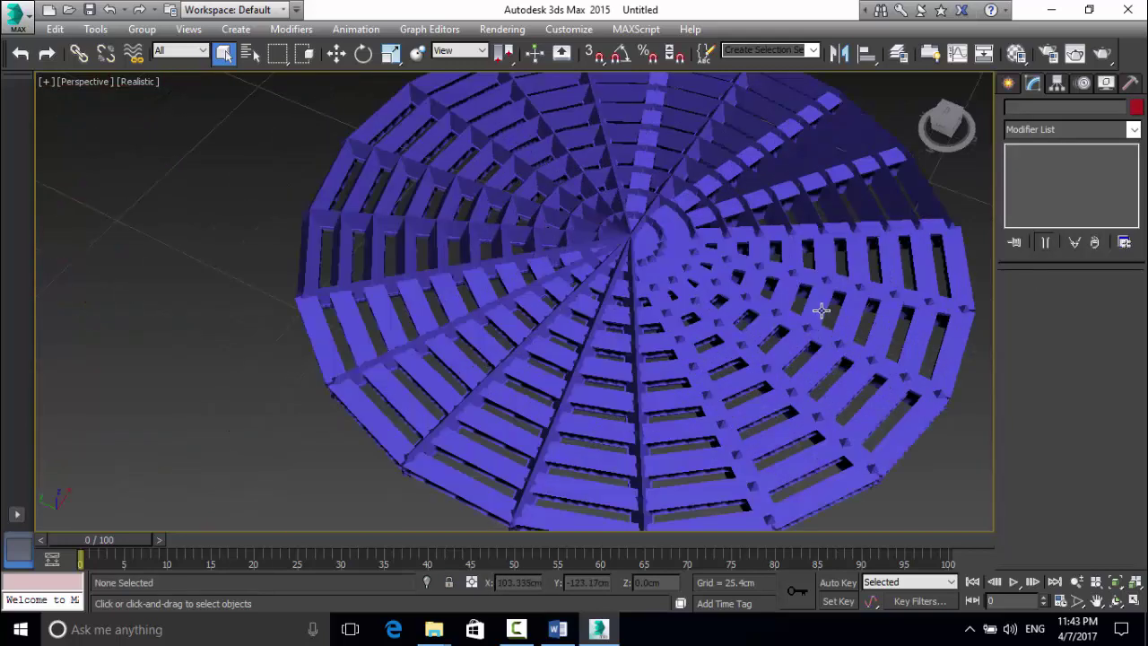
# Move the basket to the world origin by setting its X and Y positions to 0.
pyautogui.scroll(-8, 762, 310)
pyautogui.click(731, 289)
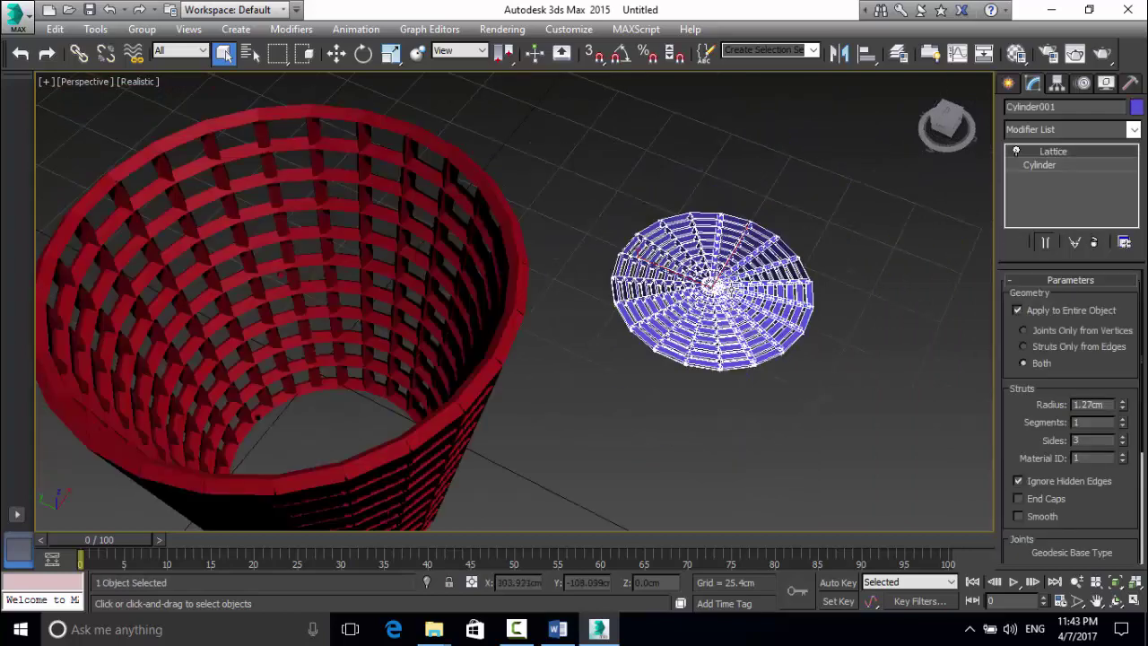
pyautogui.click(673, 373)
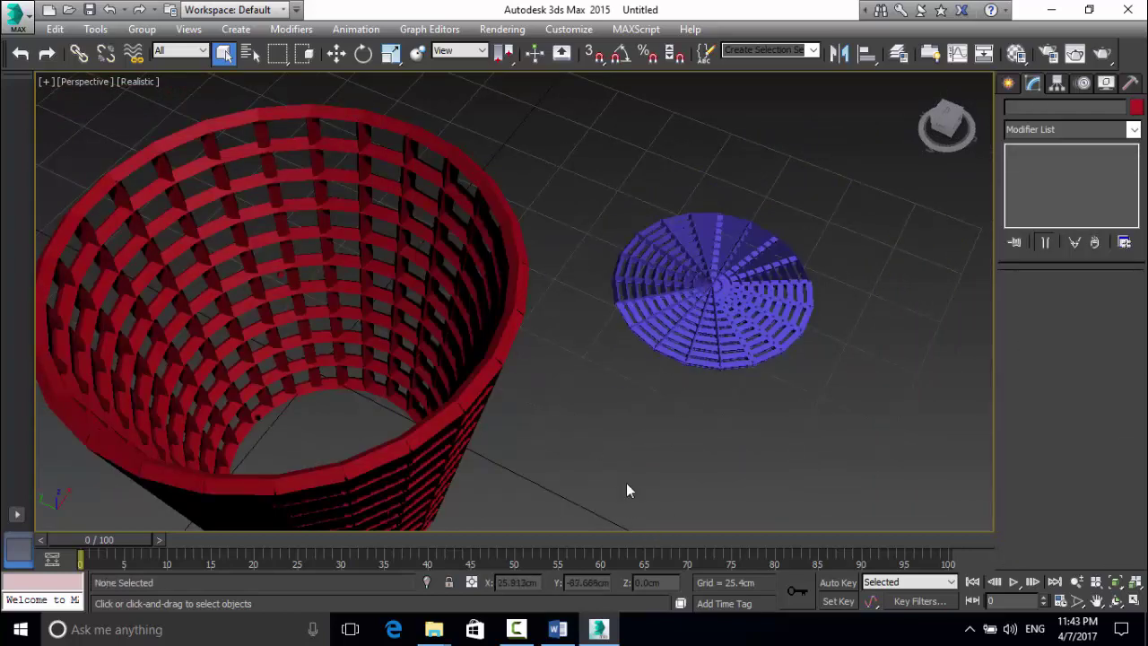
pyautogui.scroll(-6, 547, 395)
pyautogui.click(520, 390)
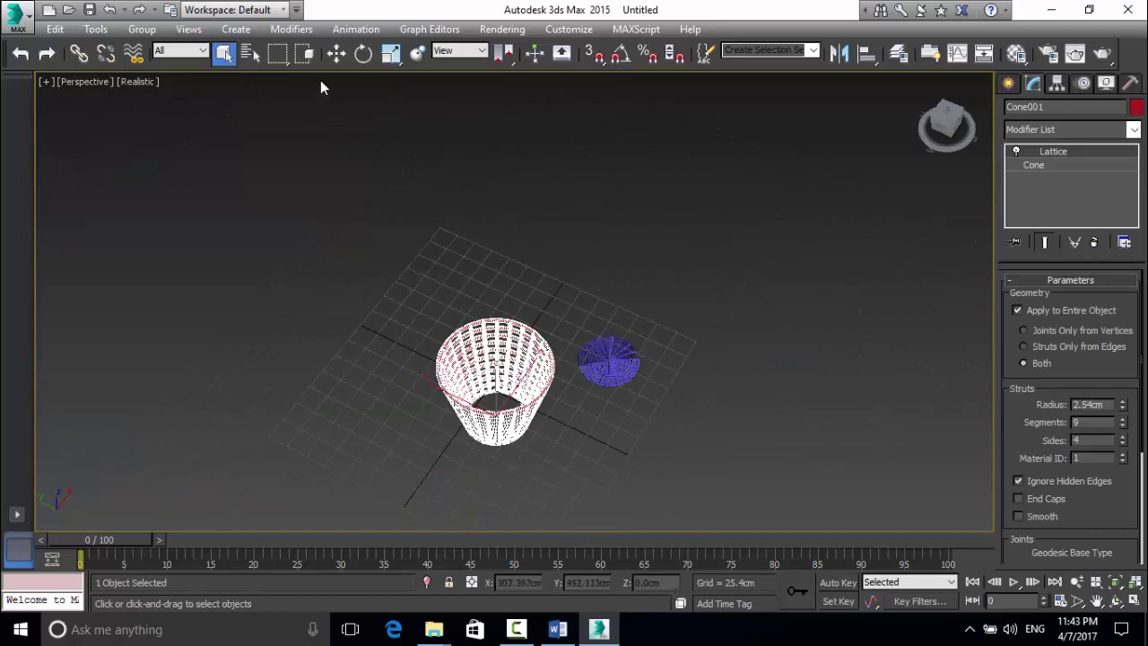
pyautogui.click(336, 54)
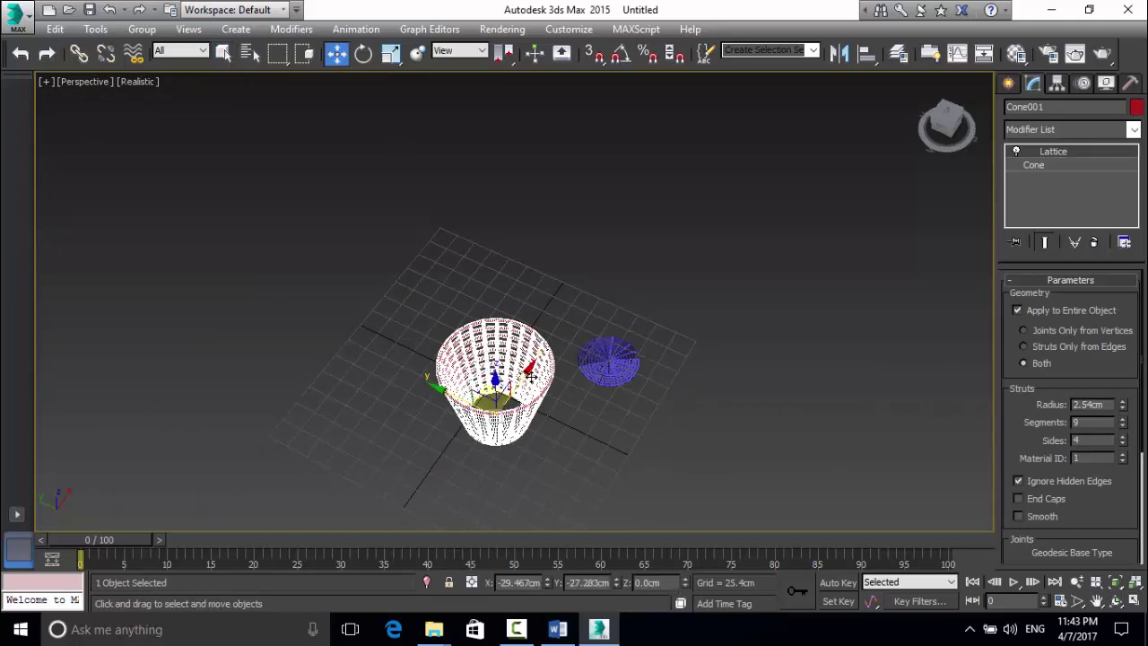
pyautogui.moveTo(532, 376); pyautogui.dragTo(538, 370)
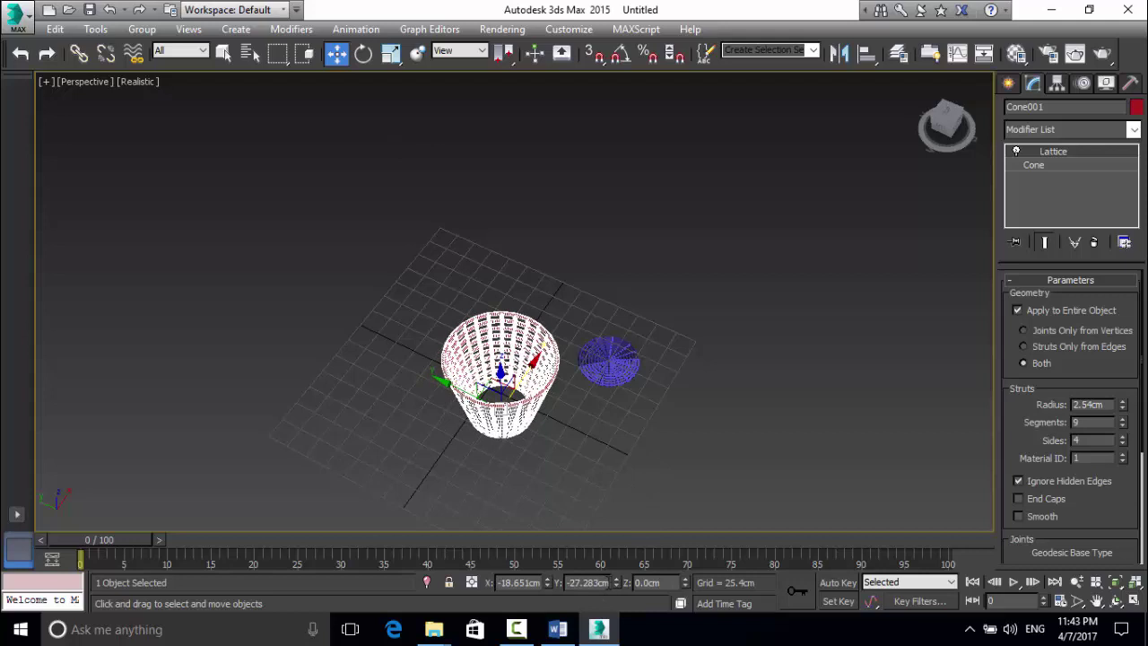
pyautogui.doubleClick(592, 582)
pyautogui.write('0')
pyautogui.press('Return')
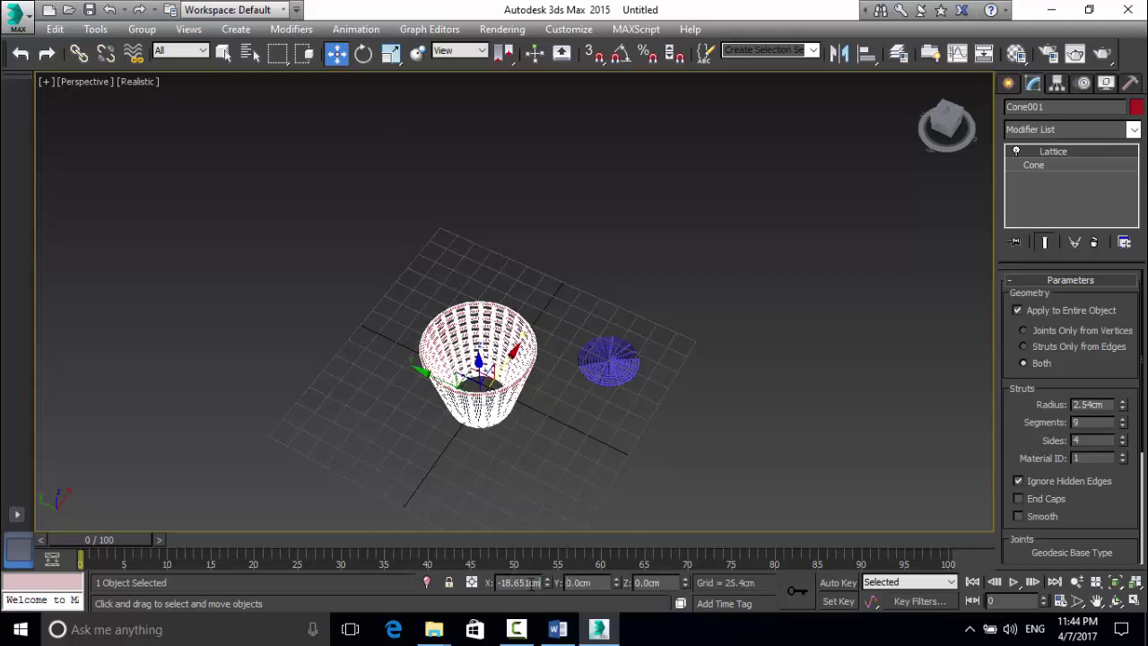
pyautogui.doubleClick(518, 582)
pyautogui.write('0')
# Centre the lattice disc in the basket's base by setting its X and Y positions to 0, and deselect it.
pyautogui.click(604, 374)
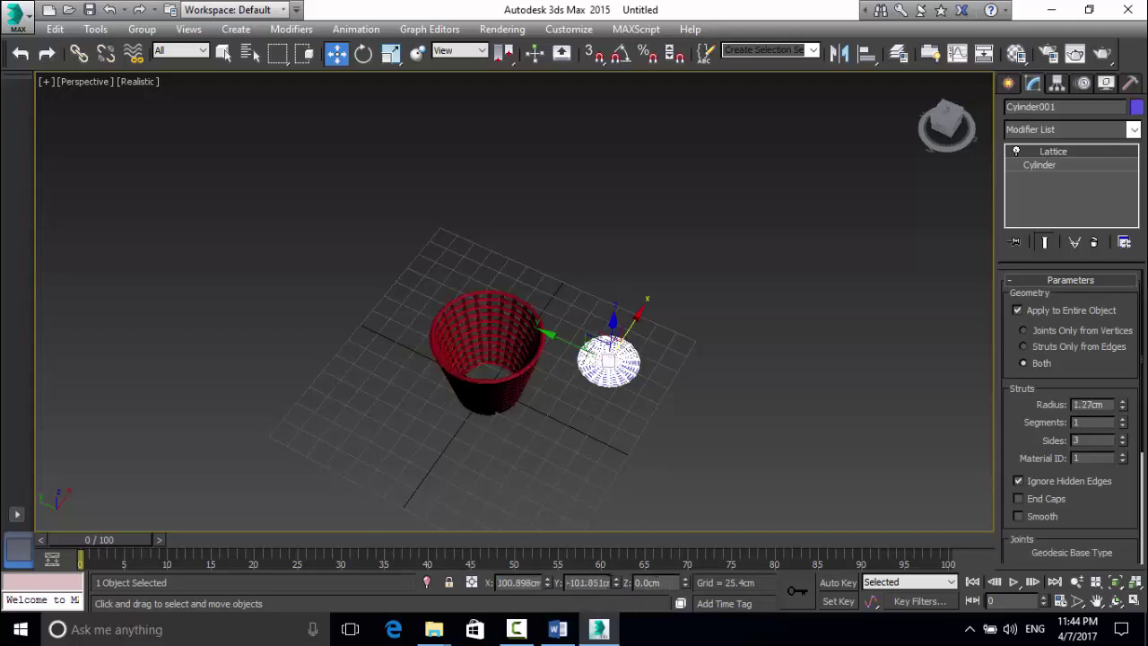
pyautogui.doubleClick(588, 582)
pyautogui.write('0')
pyautogui.click(538, 582)
pyautogui.click(595, 487)
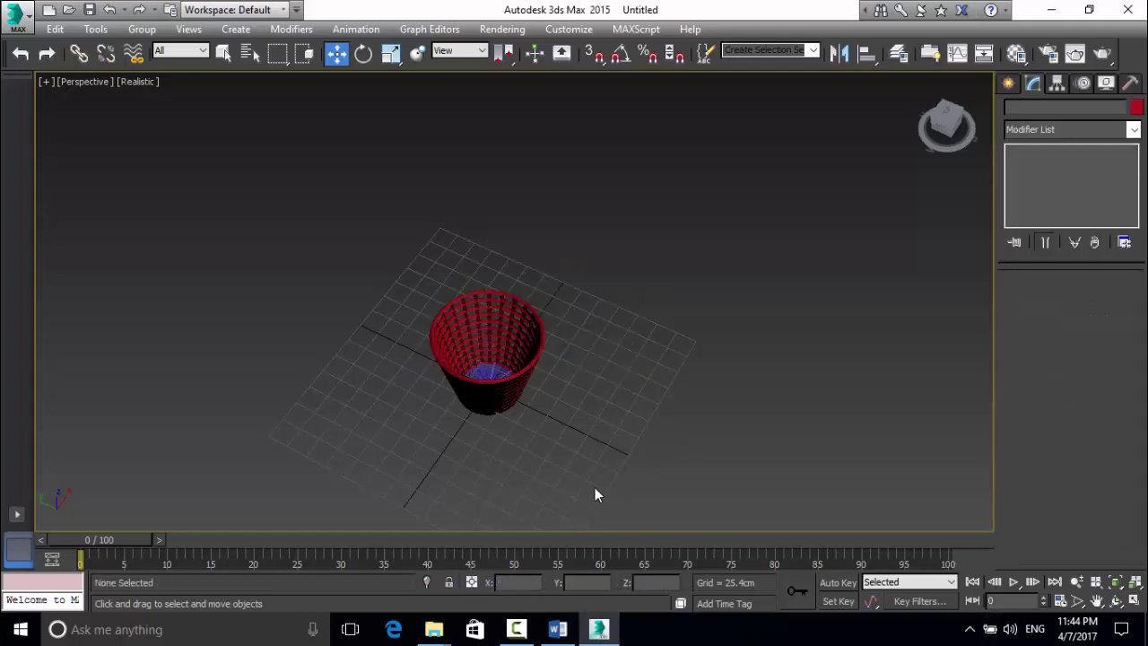
pyautogui.scroll(5, 484, 394)
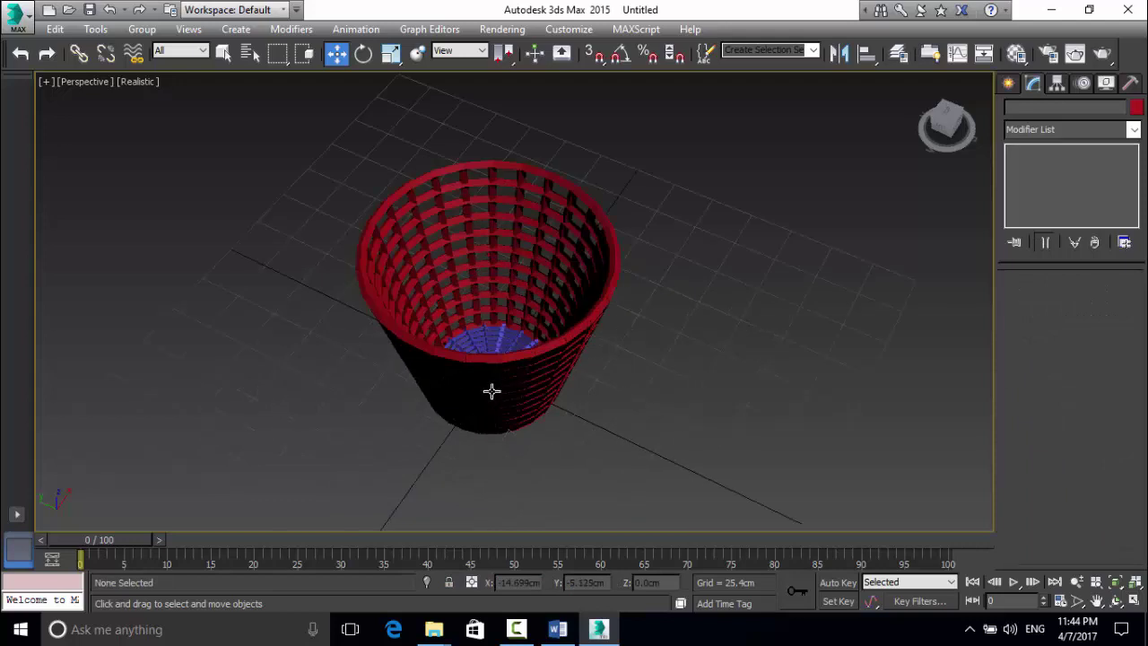
# Group the basket and its base disc under the default group name.
pyautogui.moveTo(697, 291); pyautogui.dragTo(415, 428)
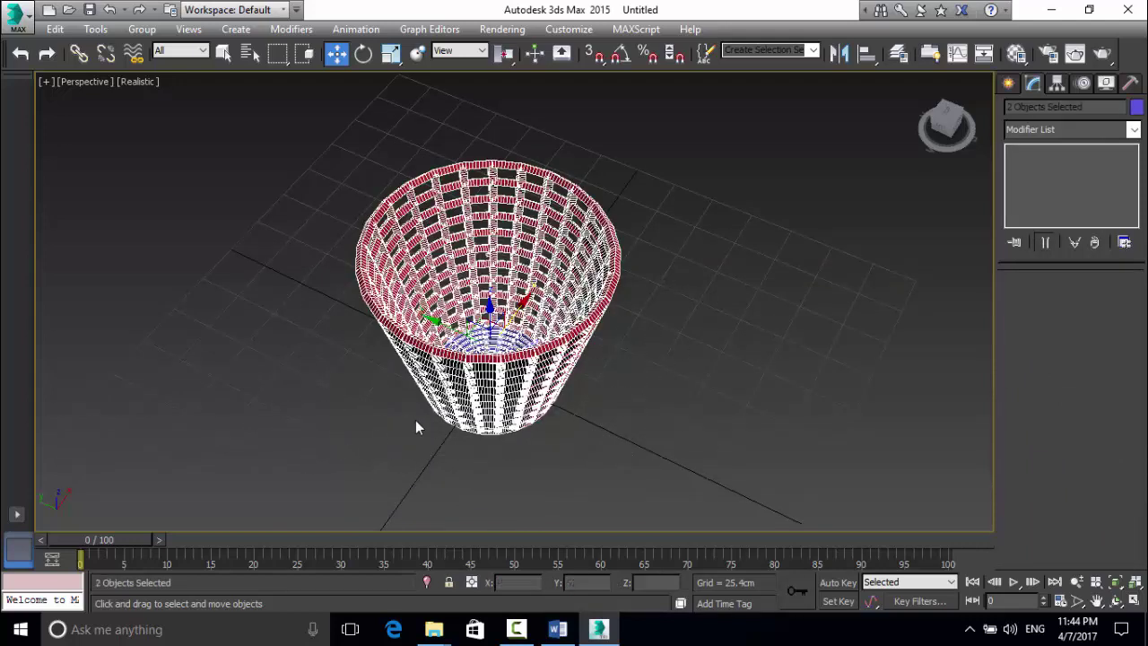
pyautogui.click(142, 29)
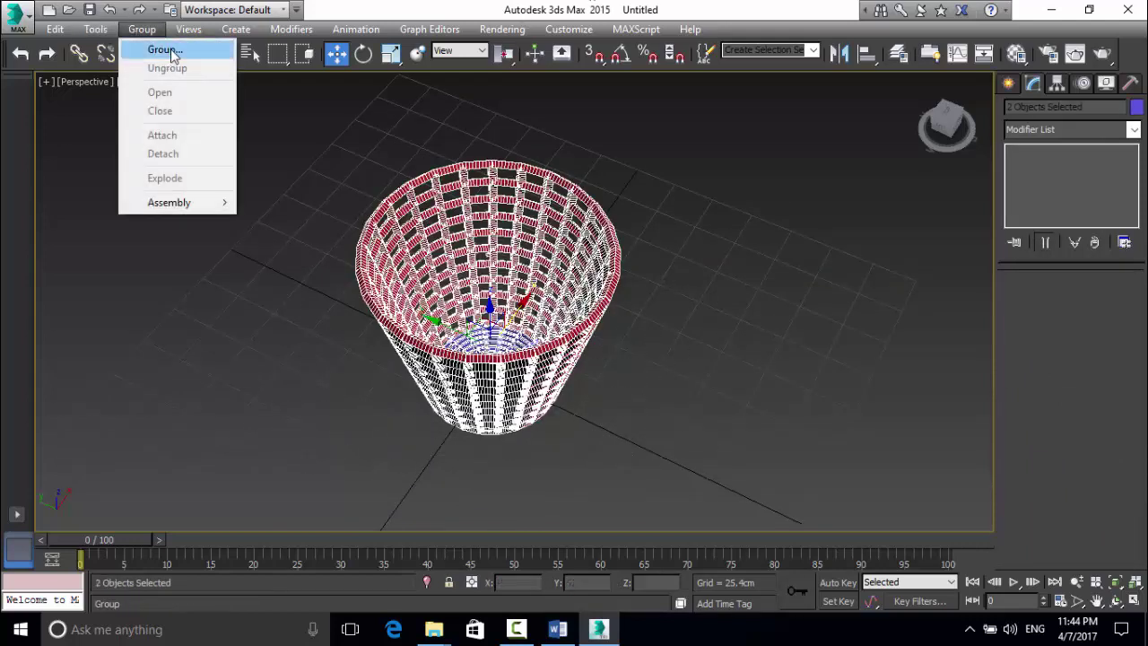
pyautogui.click(162, 46)
pyautogui.click(586, 343)
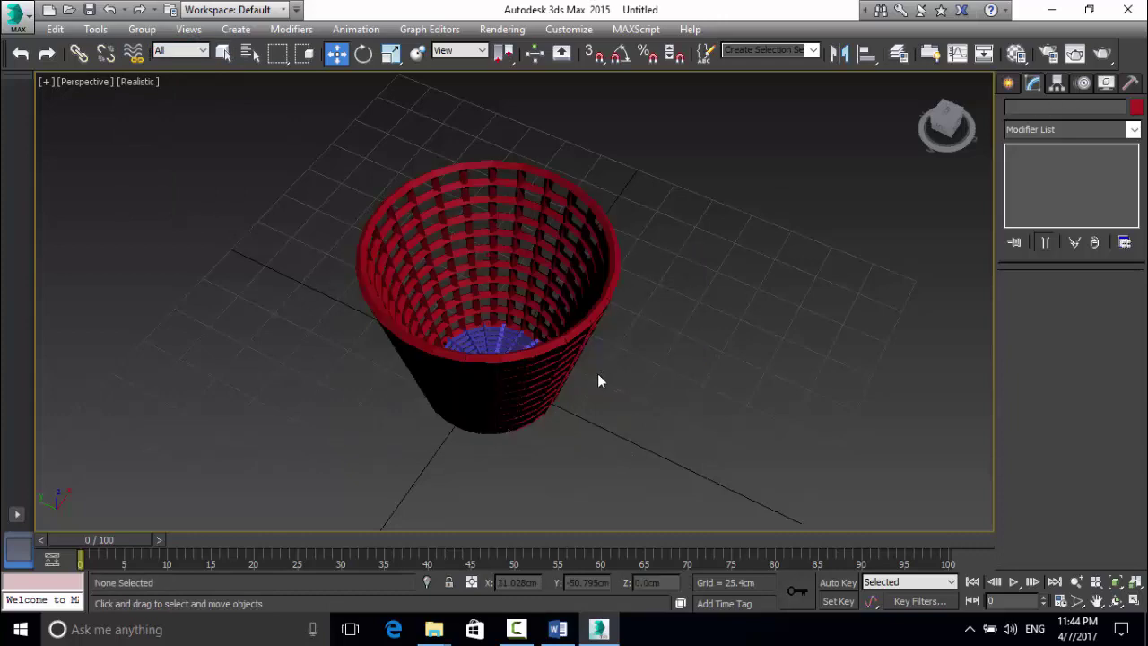
# Raise the grouped basket vertically to a Z position of about 103 cm, and deselect it.
pyautogui.moveTo(518, 321); pyautogui.dragTo(518, 251)
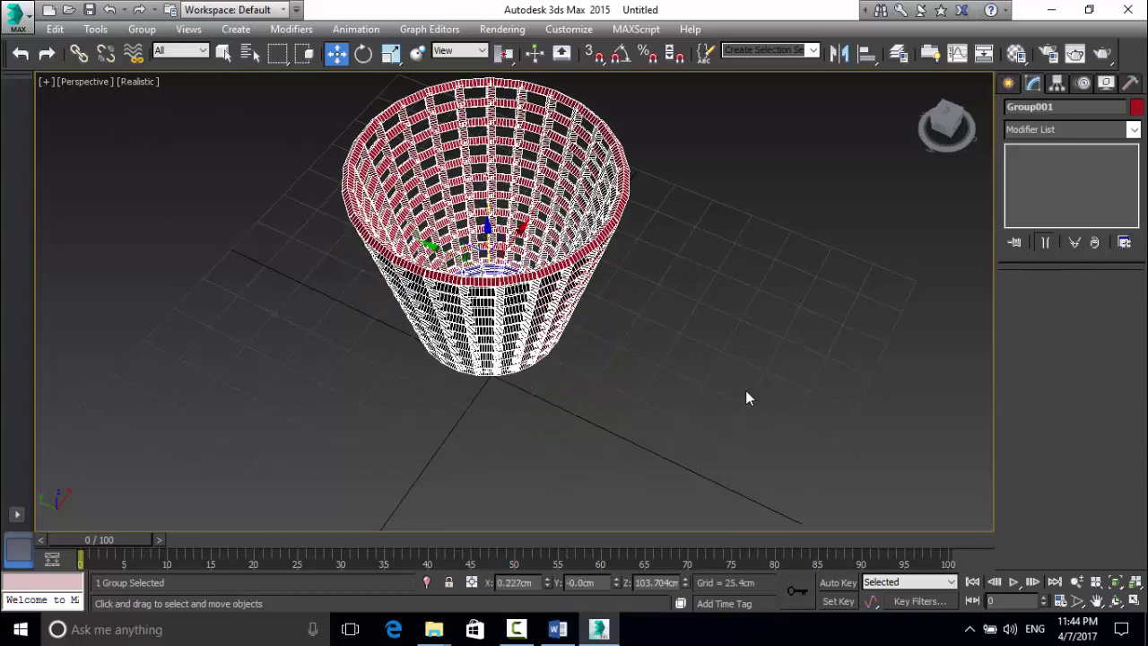
pyautogui.click(648, 356)
pyautogui.scroll(-3, 645, 341)
pyautogui.scroll(4, 634, 308)
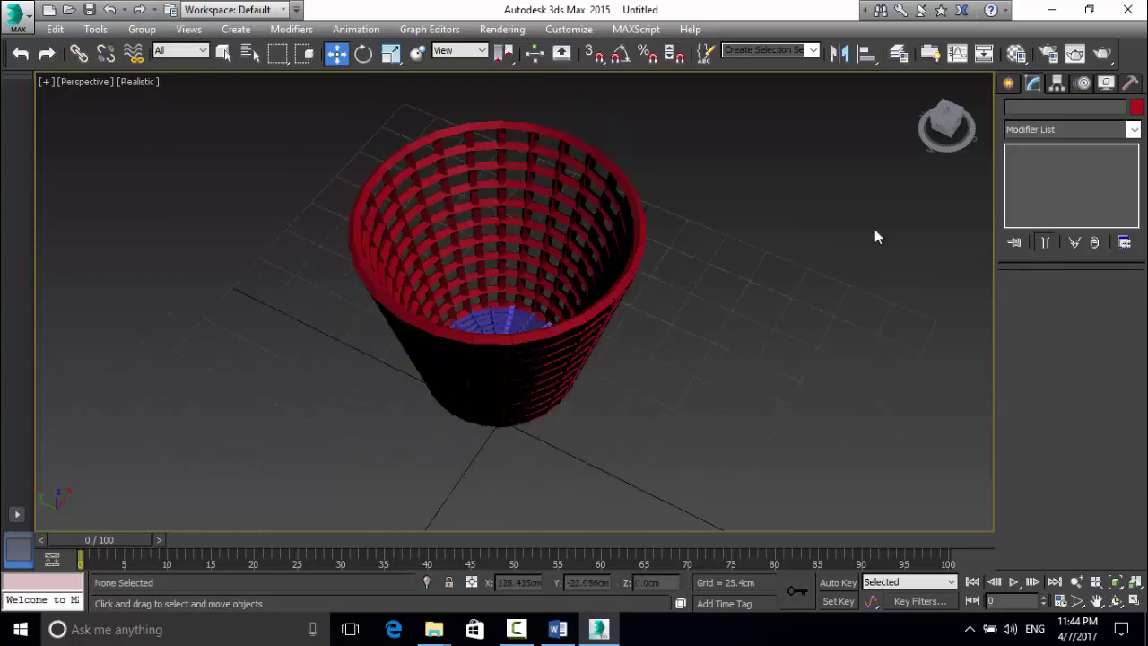
# Try to recolour the basket dark blue with nothing selected.
pyautogui.click(1135, 108)
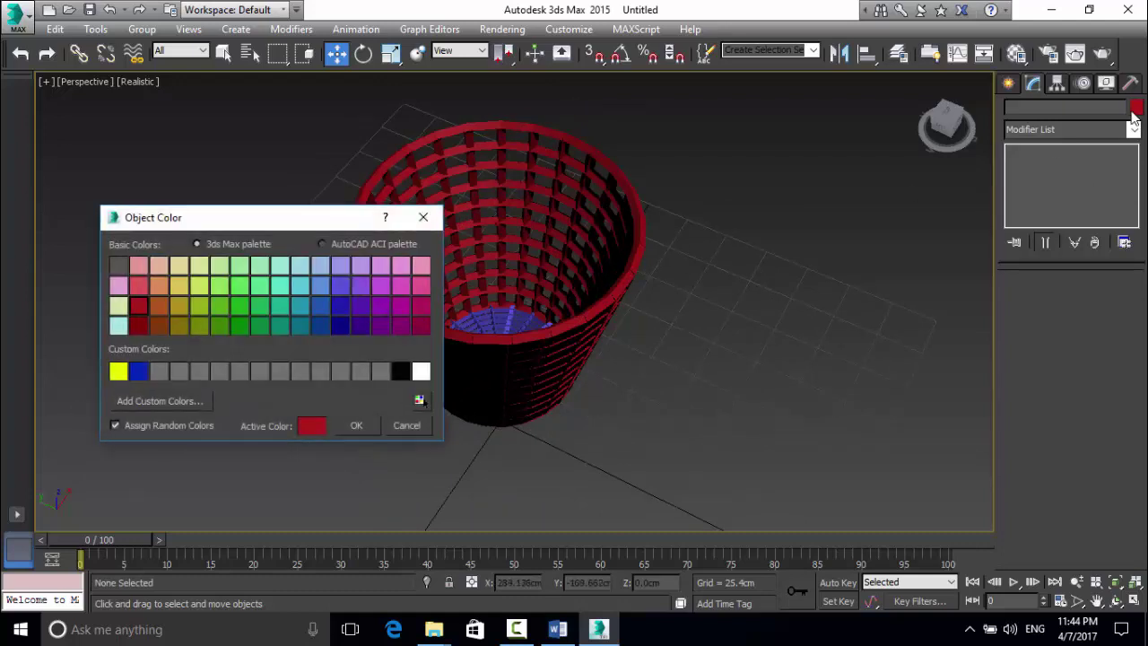
pyautogui.click(342, 325)
pyautogui.click(354, 423)
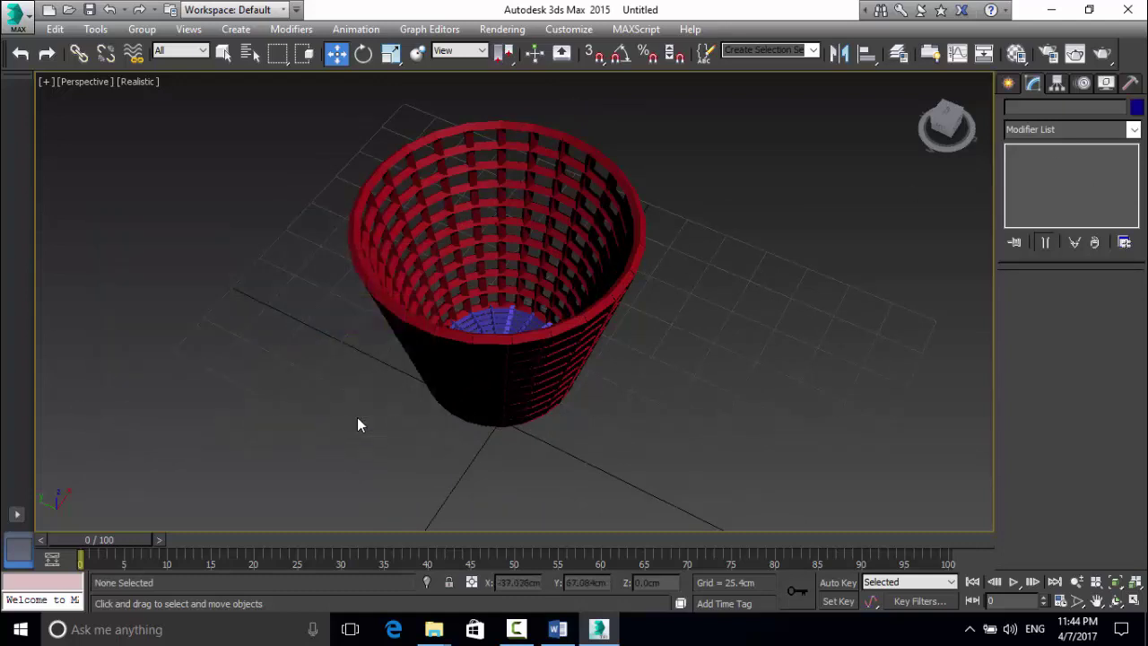
# Set the object colour of the whole basket group to dark blue, and deselect the group to check it.
pyautogui.click(523, 333)
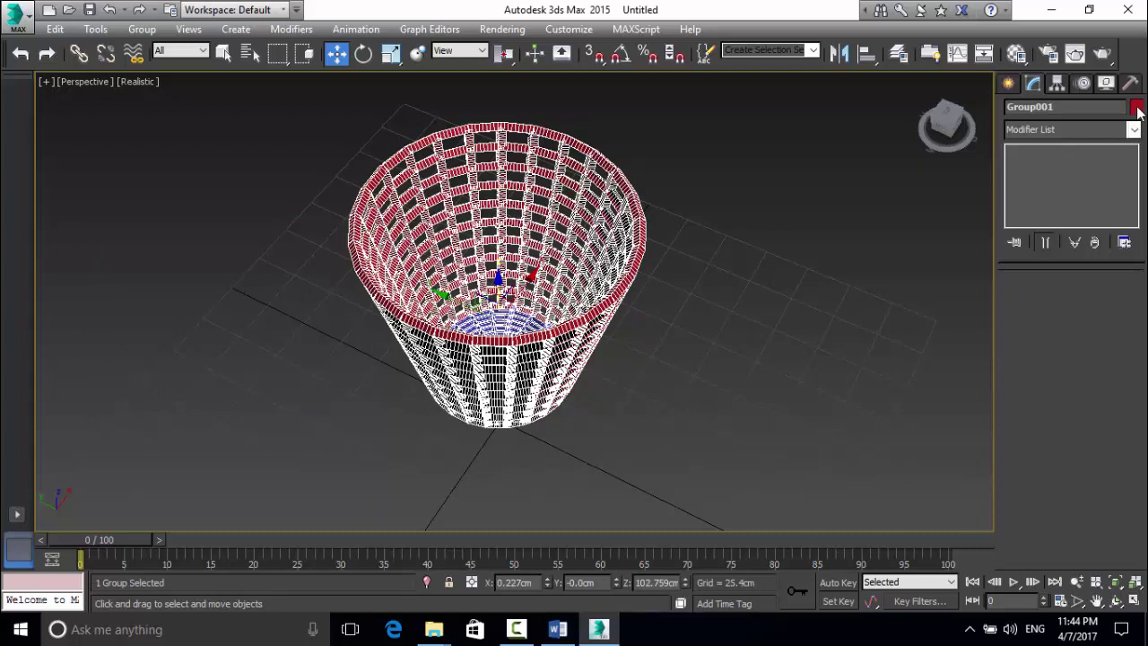
pyautogui.click(1135, 108)
pyautogui.click(342, 326)
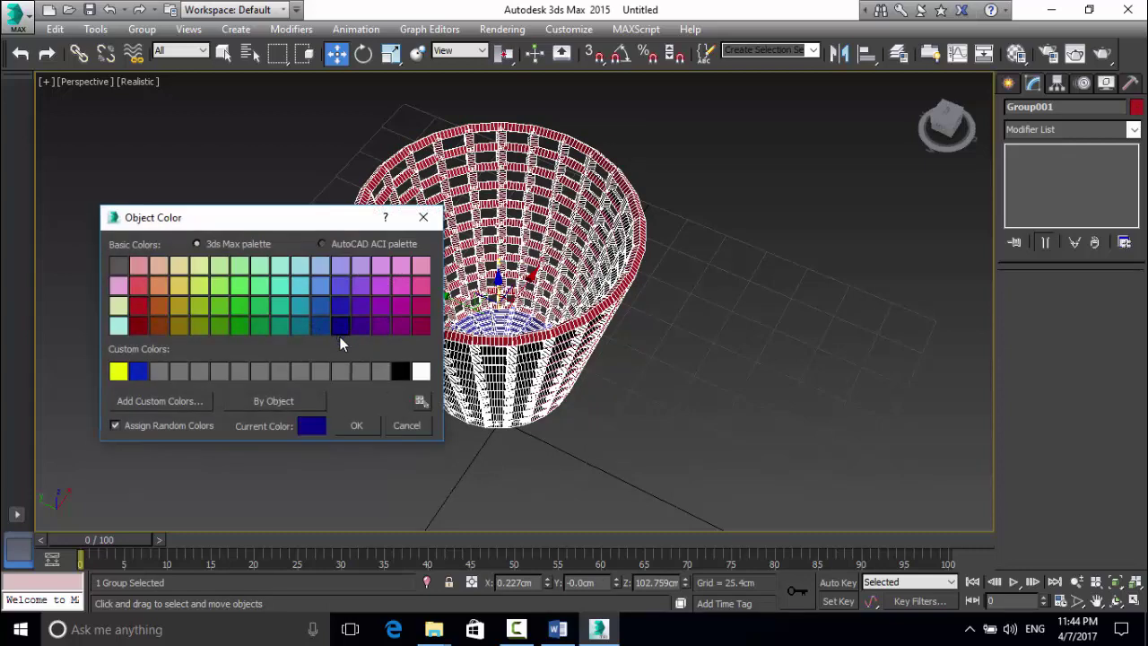
pyautogui.click(356, 425)
pyautogui.click(366, 420)
pyautogui.scroll(3, 542, 336)
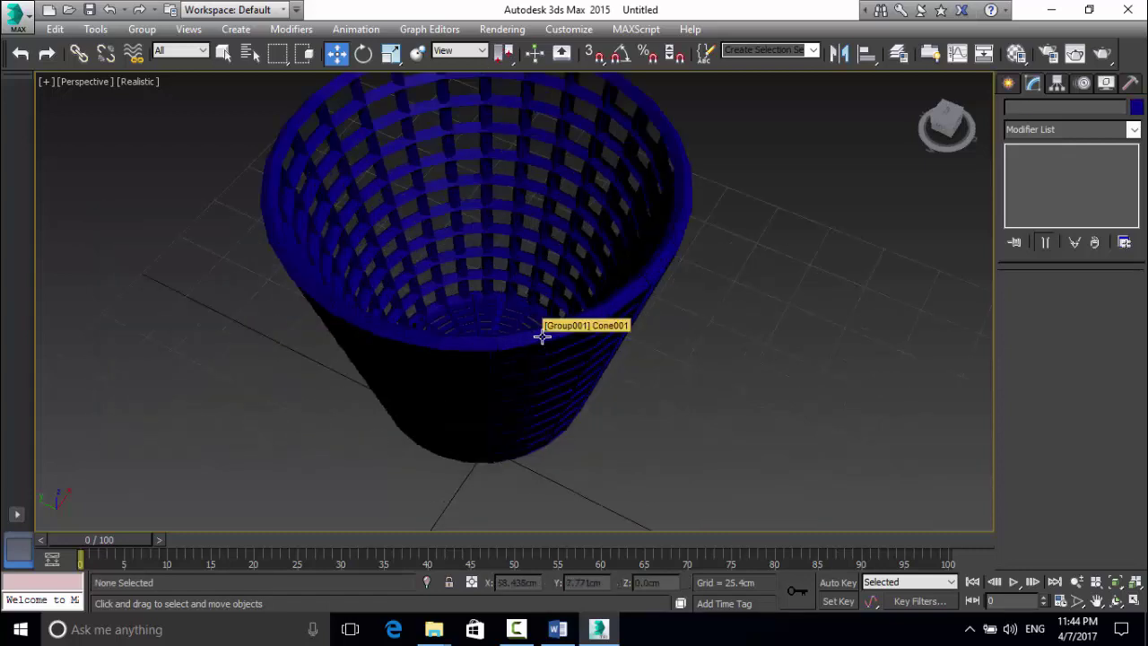
pyautogui.scroll(-3, 541, 337)
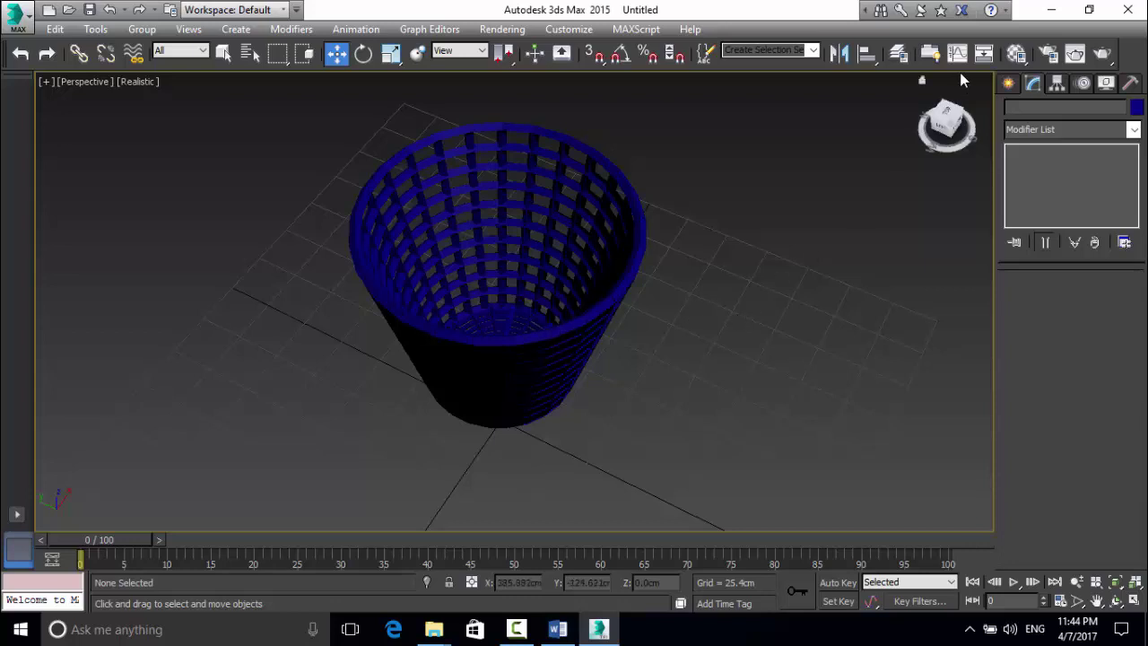
# Start assigning a Bitmap map to the Diffuse Color of the second sample material in the Material Editor.
pyautogui.click(1016, 53)
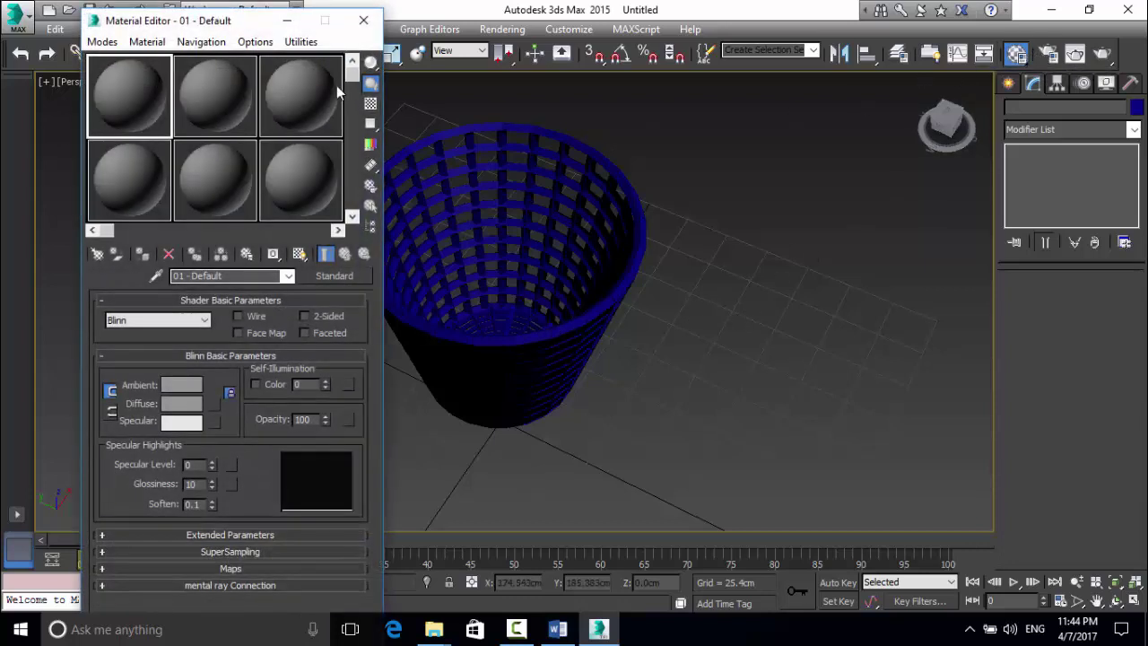
pyautogui.click(190, 96)
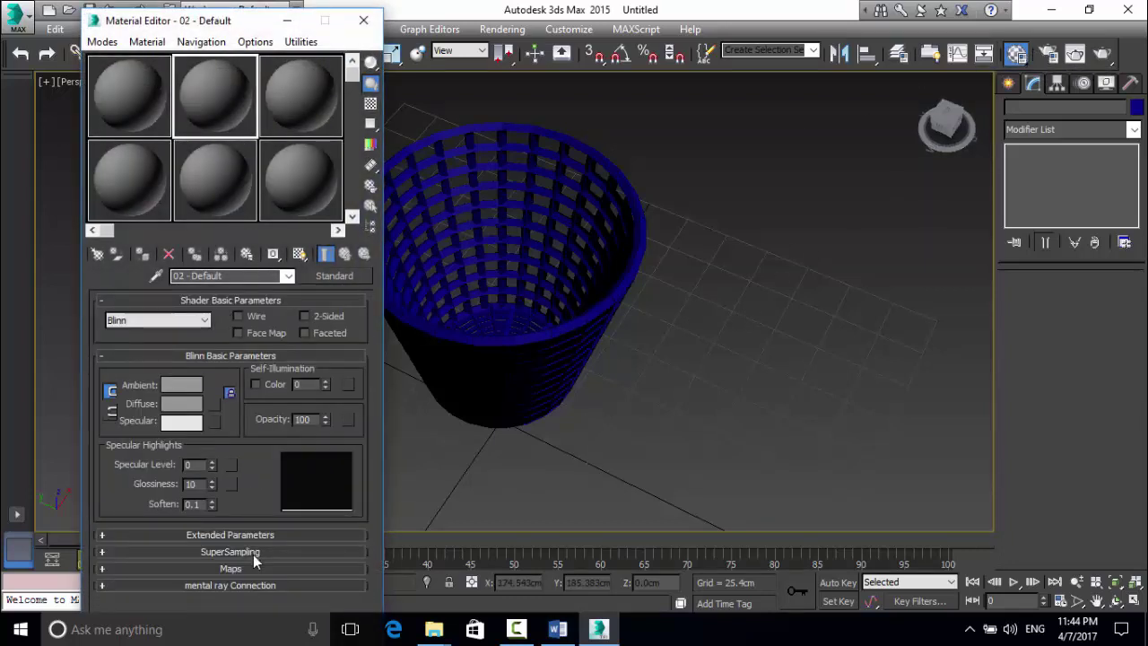
pyautogui.click(256, 565)
pyautogui.click(285, 348)
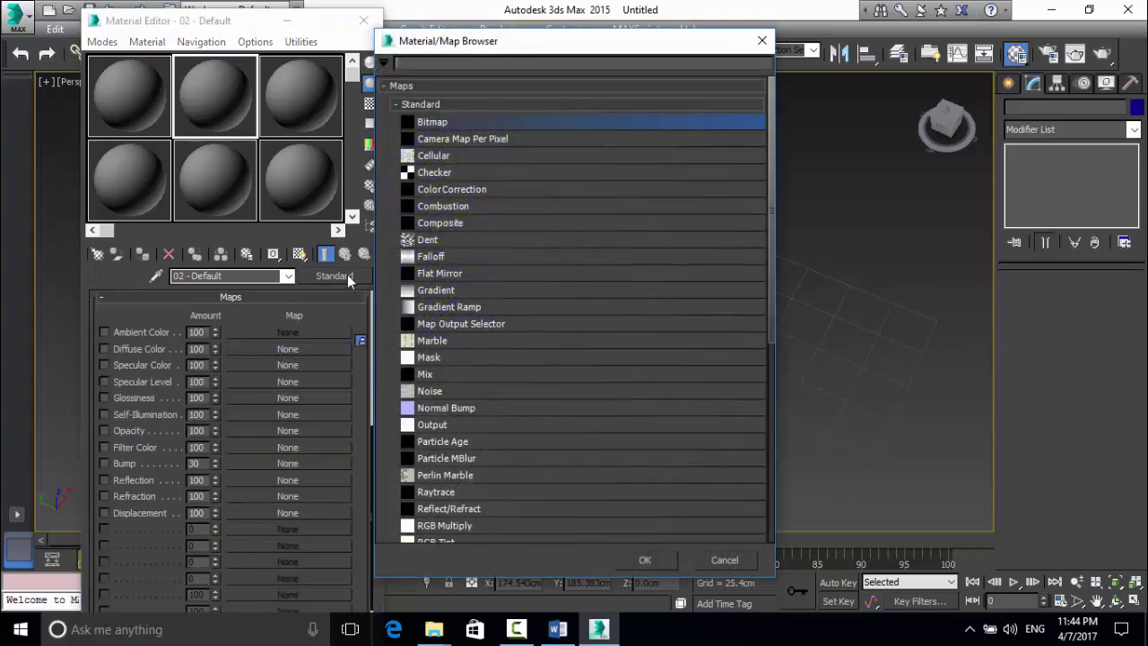
pyautogui.doubleClick(458, 120)
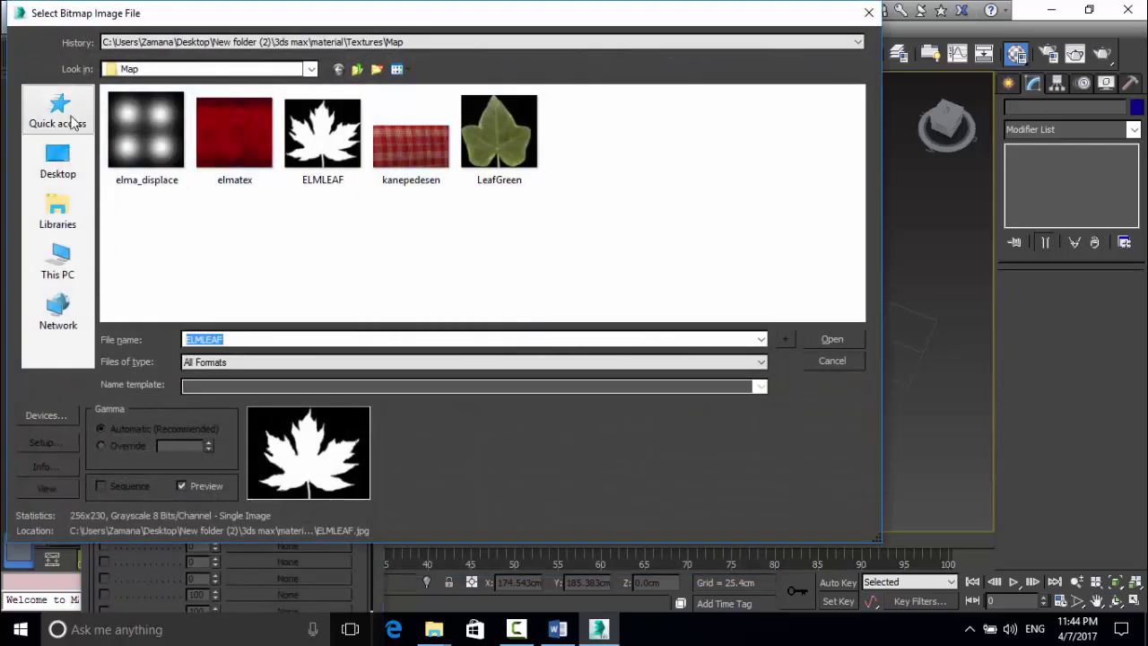
# Browse from the Map folder up to the material folder, and open its maps subfolder to look over the texture categories.
pyautogui.click(310, 69)
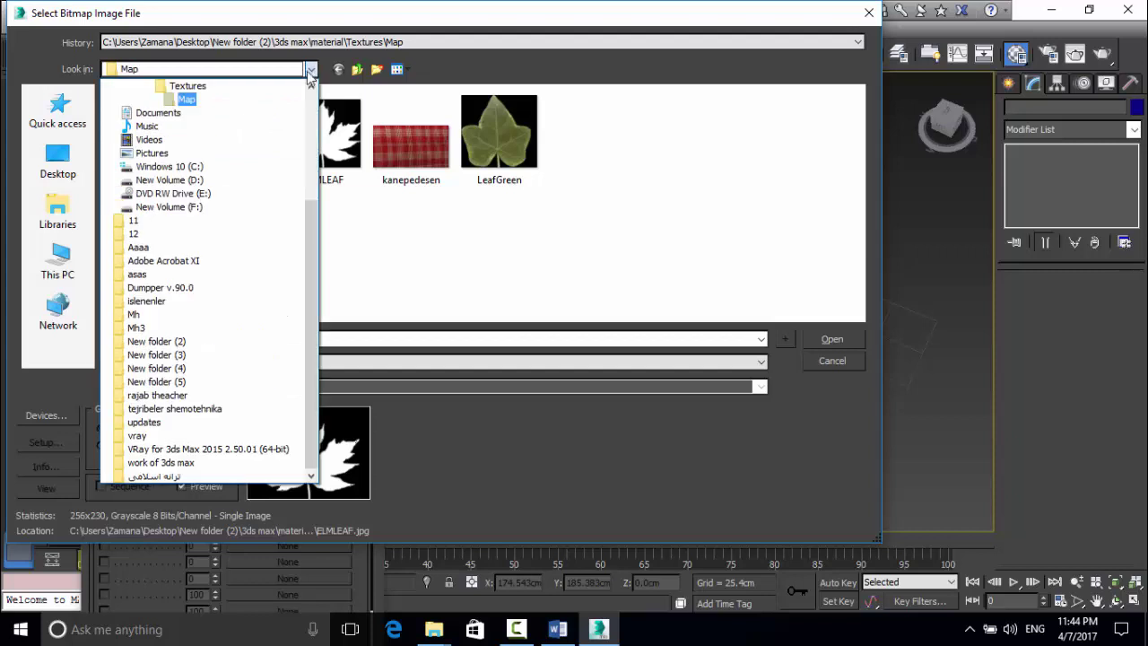
pyautogui.click(254, 87)
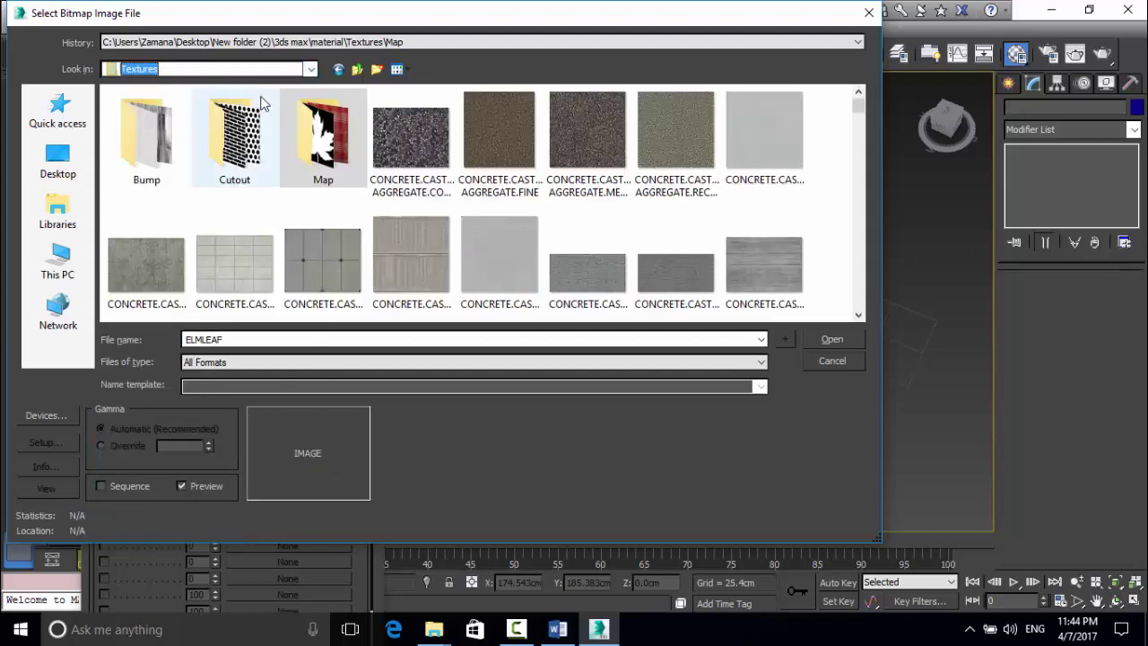
pyautogui.click(309, 69)
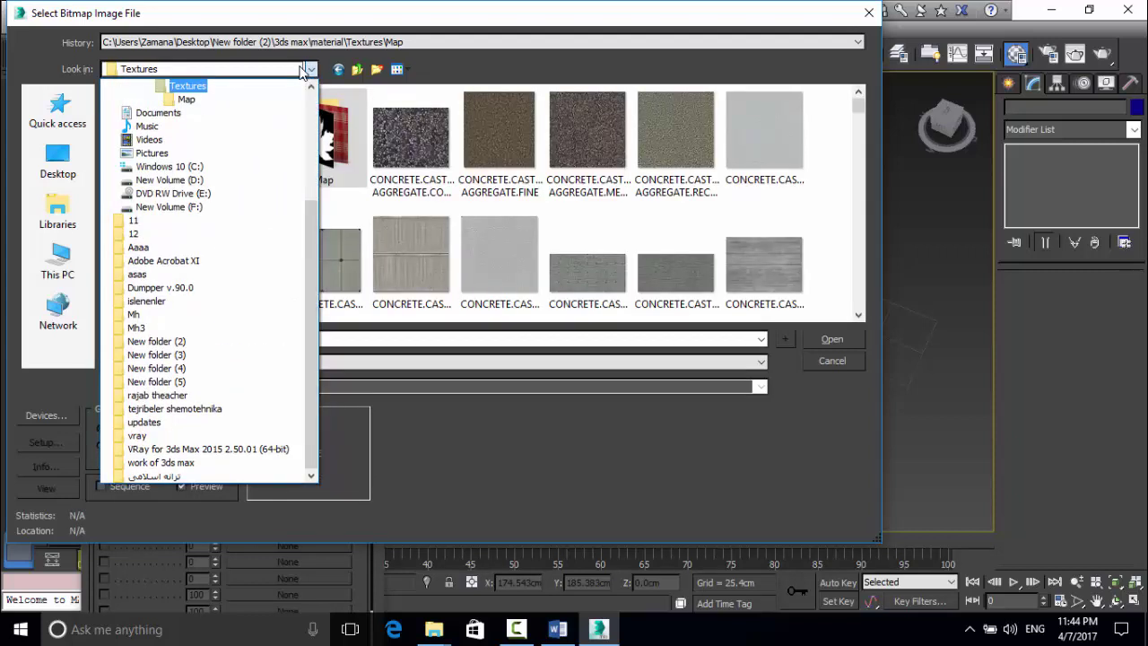
pyautogui.scroll(1, 237, 103)
pyautogui.click(243, 113)
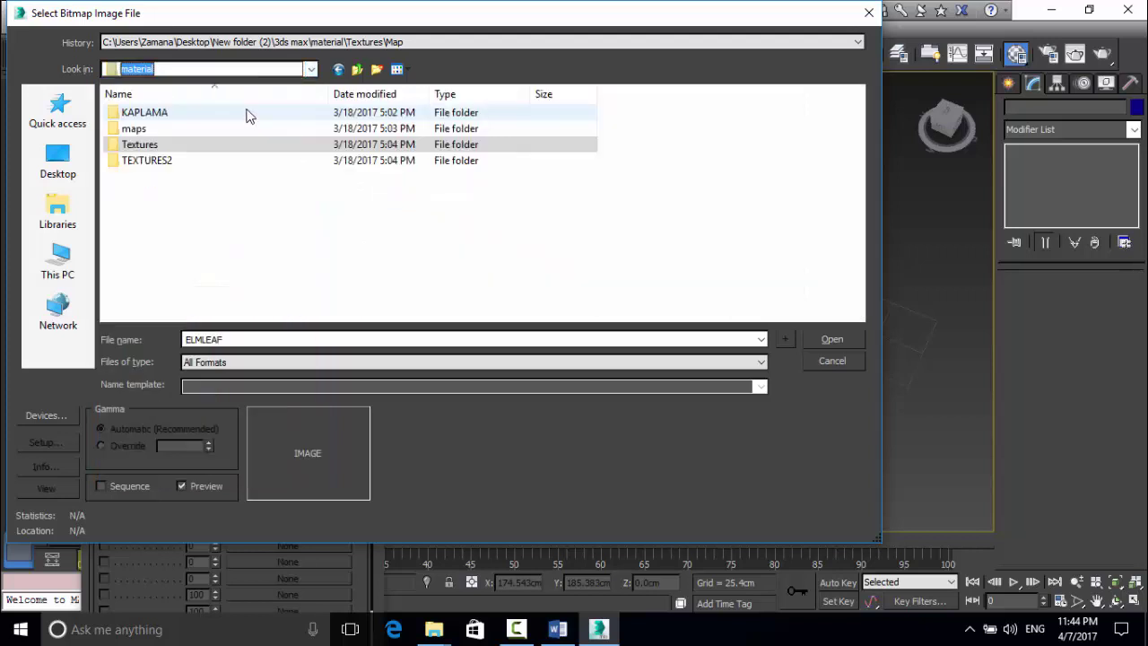
pyautogui.doubleClick(215, 131)
pyautogui.scroll(-2, 278, 215)
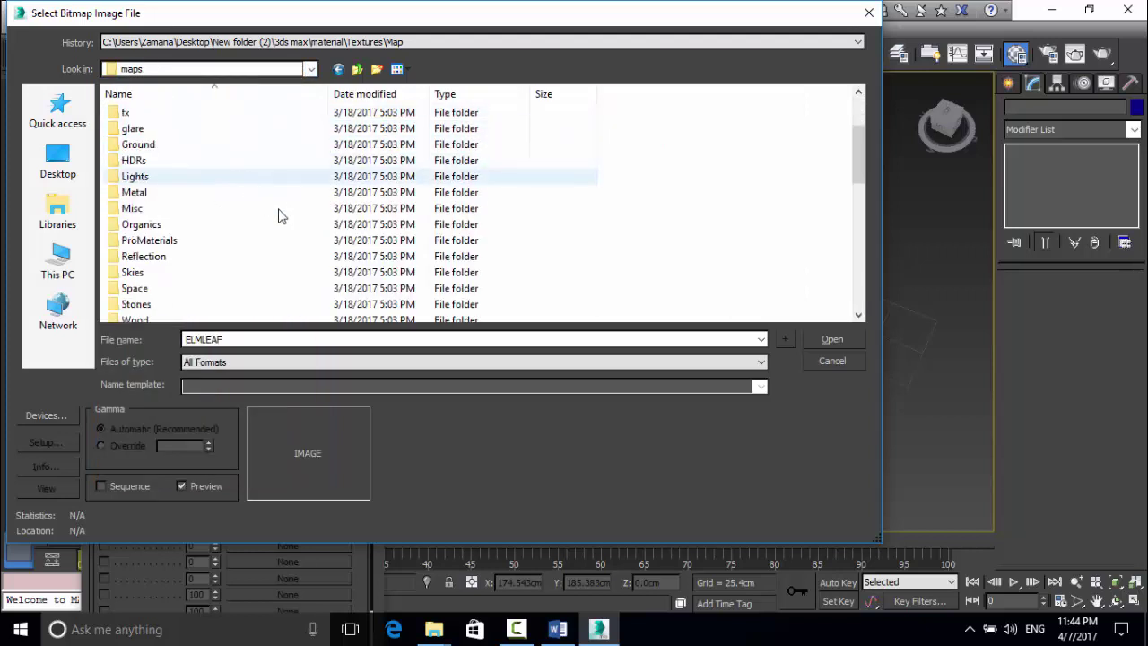
pyautogui.scroll(-1, 278, 211)
pyautogui.scroll(3, 277, 205)
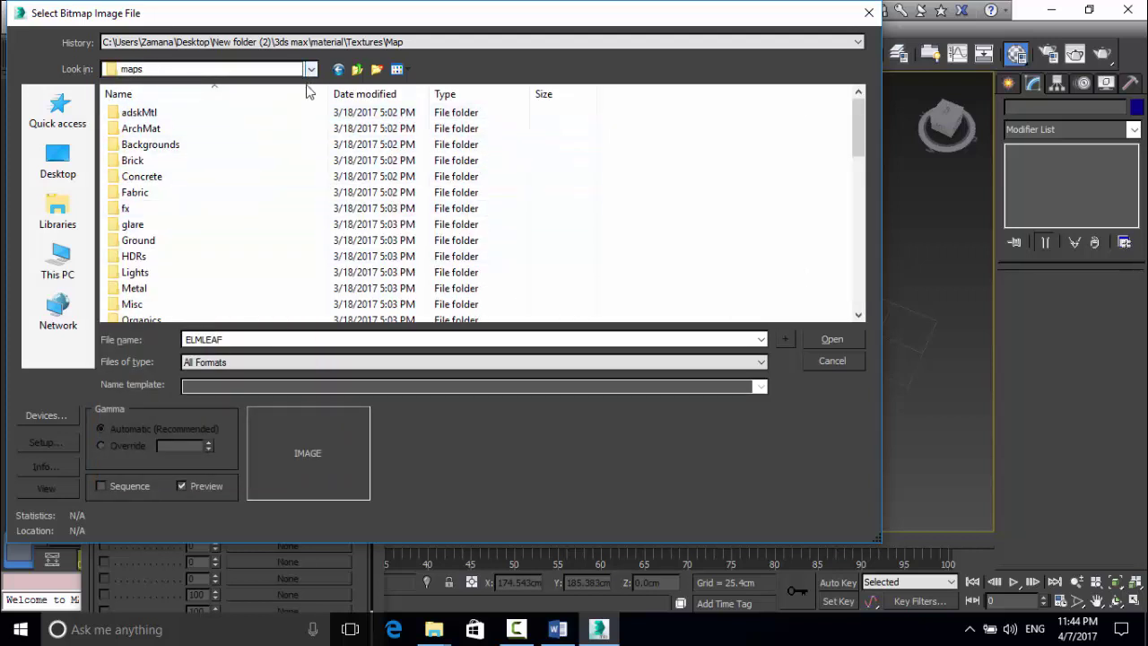
# Look over the textures in the adskMtl folder and return to the maps folder.
pyautogui.doubleClick(227, 113)
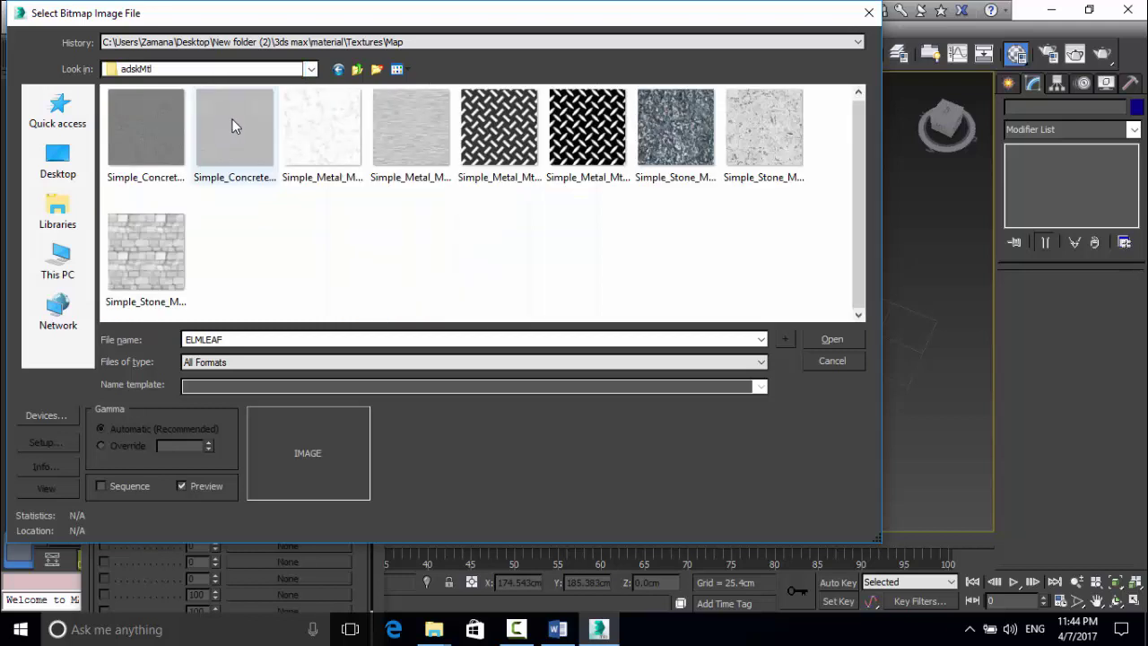
pyautogui.click(310, 69)
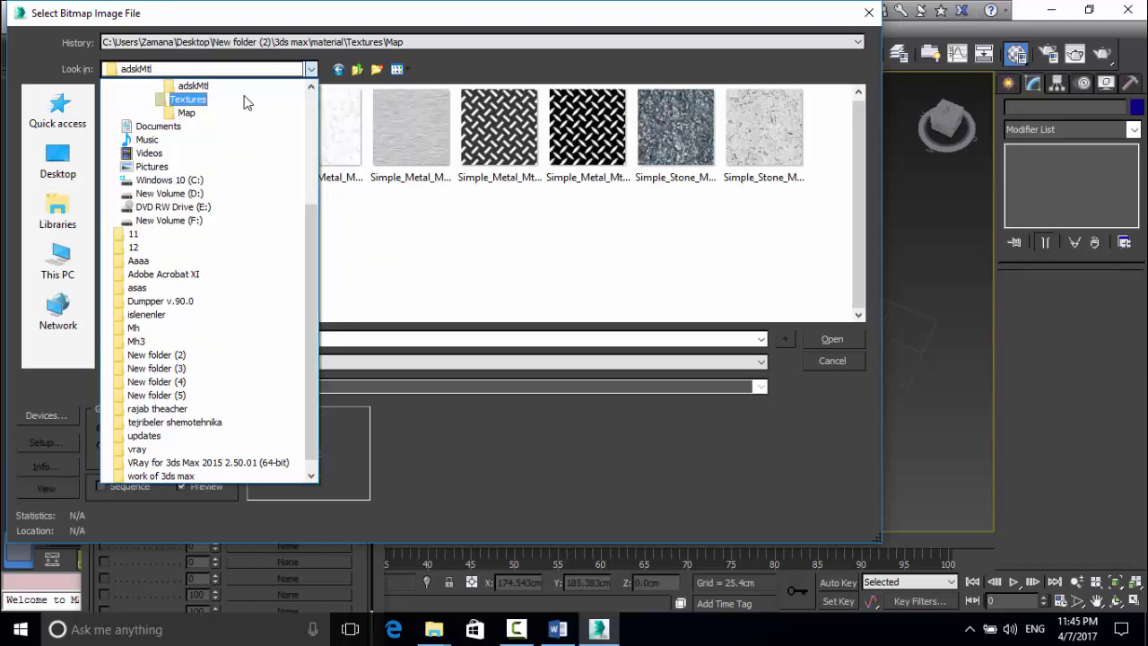
pyautogui.click(240, 87)
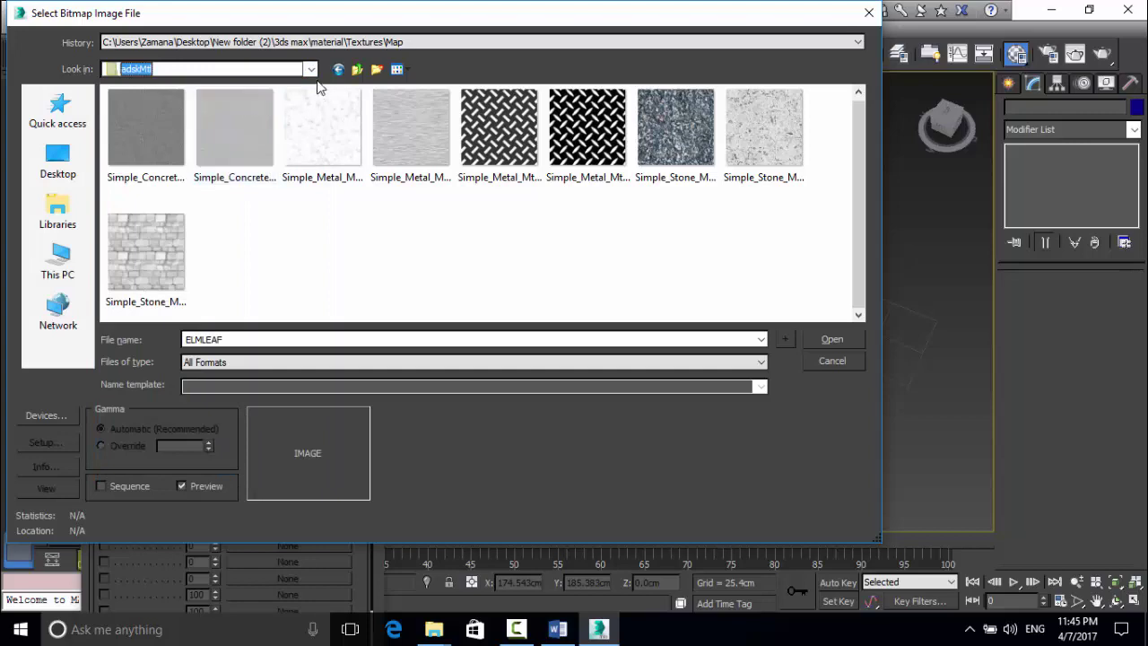
pyautogui.click(338, 69)
# Load the Finishes.Flooring.Rug.Braided image from the ArchMat folder as the material's Diffuse Color bitmap.
pyautogui.doubleClick(224, 130)
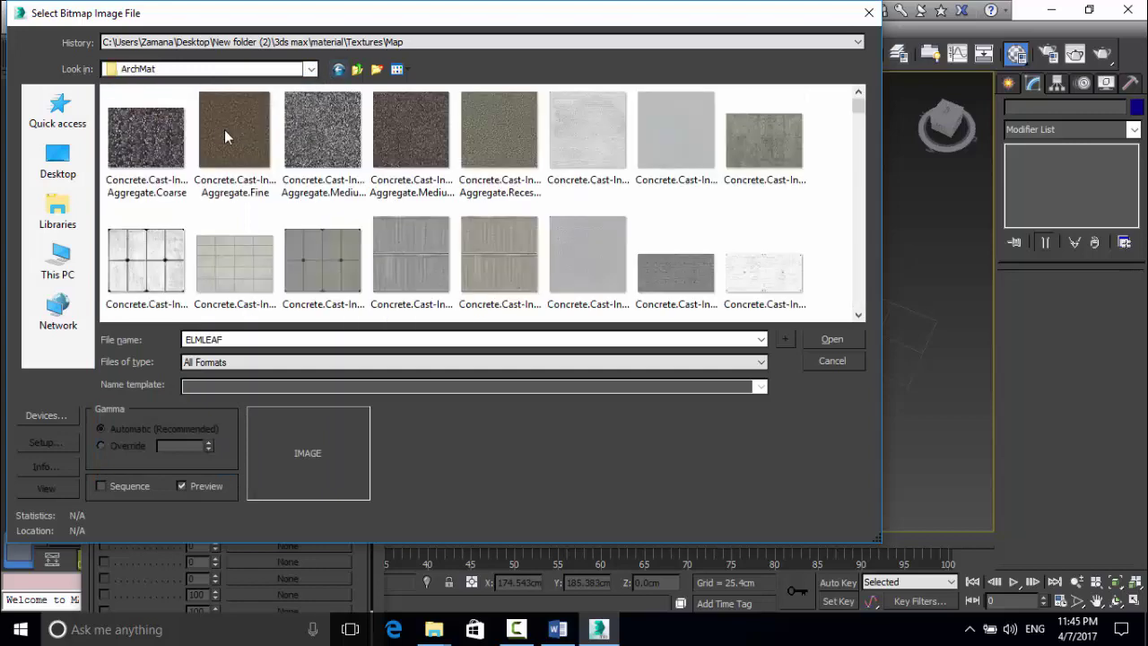
pyautogui.scroll(-6, 225, 136)
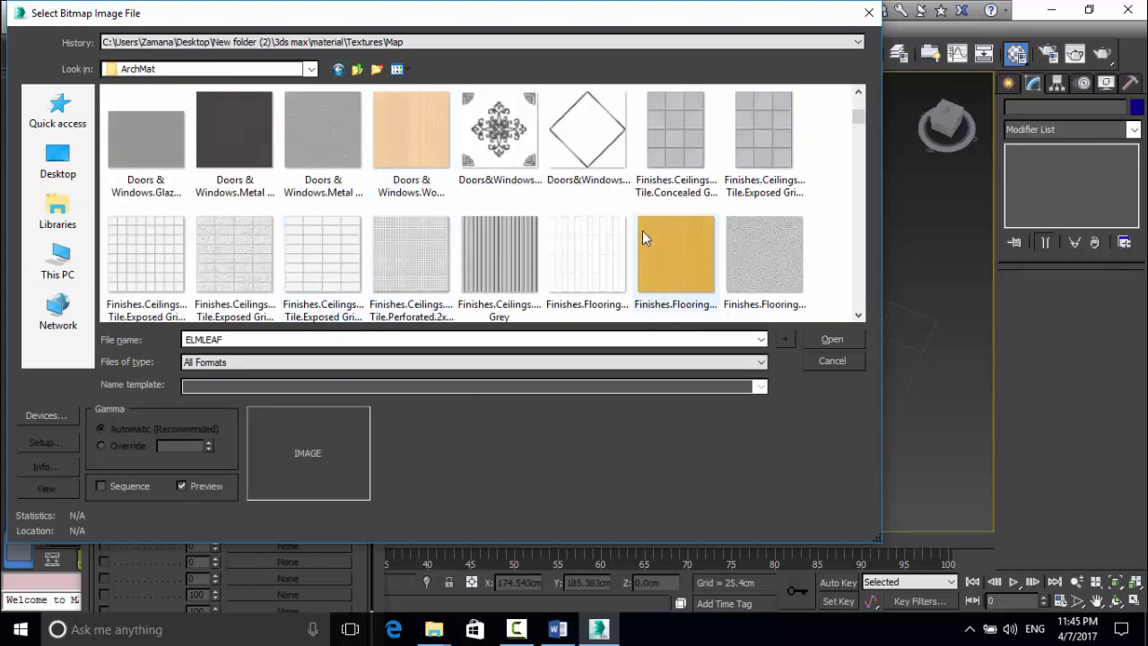
pyautogui.scroll(-8, 642, 230)
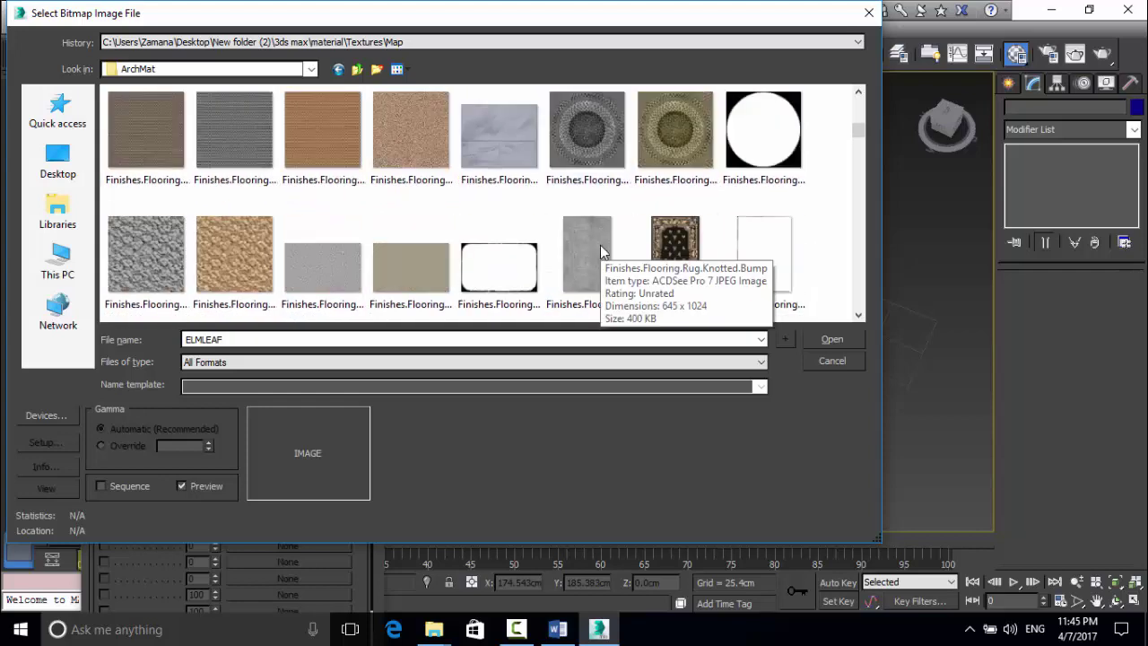
pyautogui.click(668, 157)
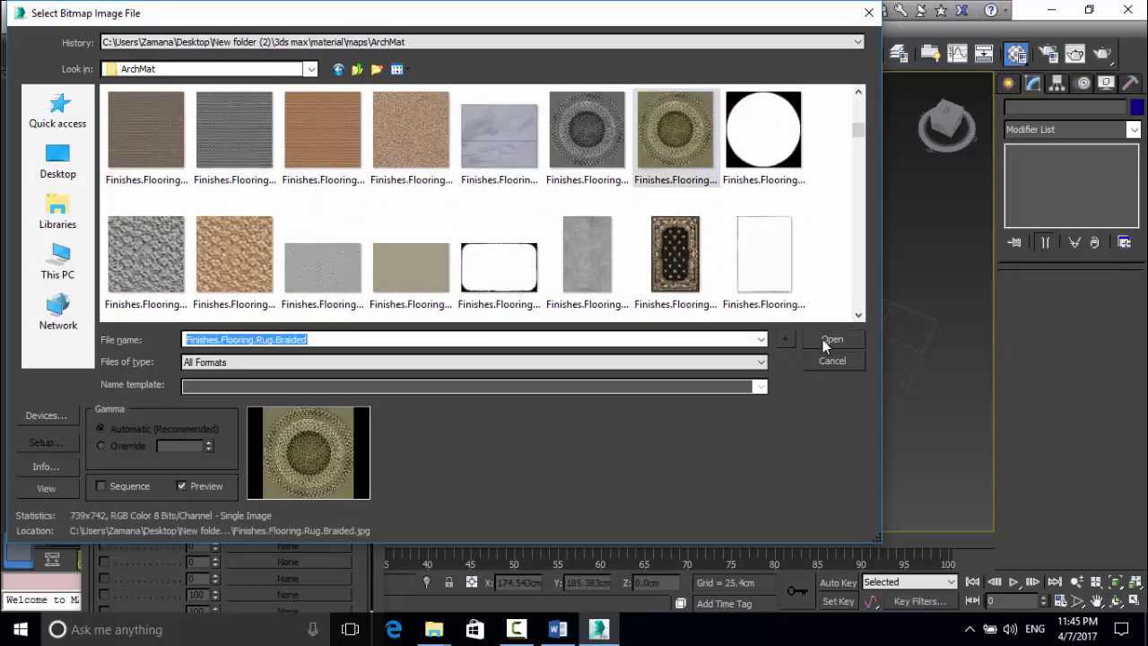
pyautogui.click(822, 339)
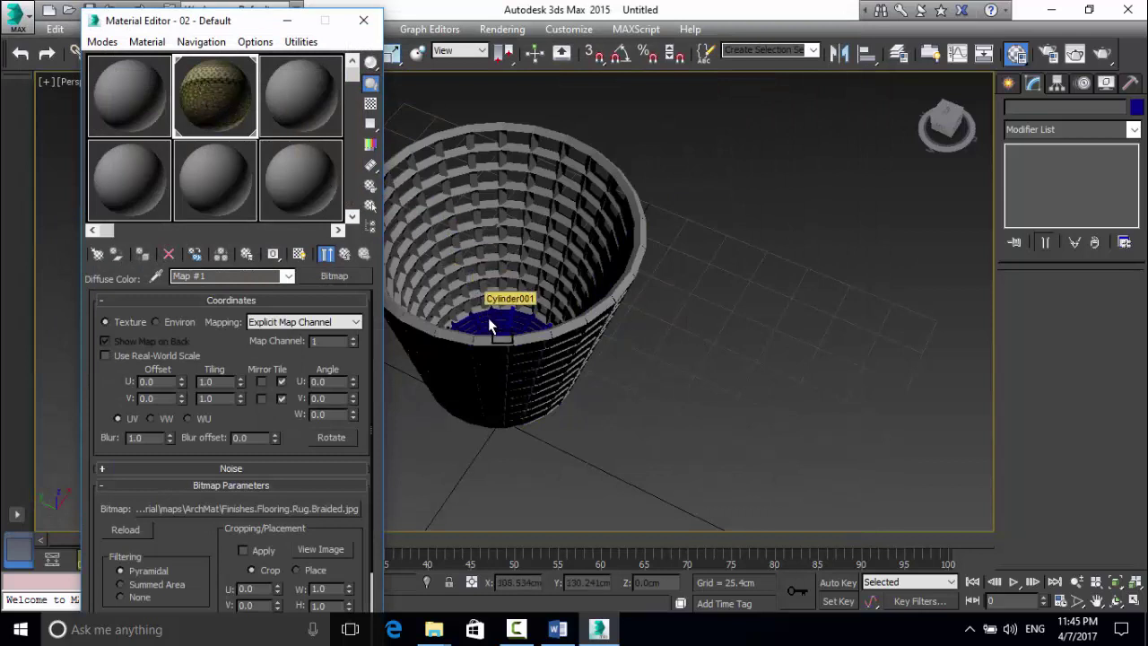
# Apply the braided rug material to the basket's base, show its texture in the viewport, and close the Material Editor.
pyautogui.click(299, 253)
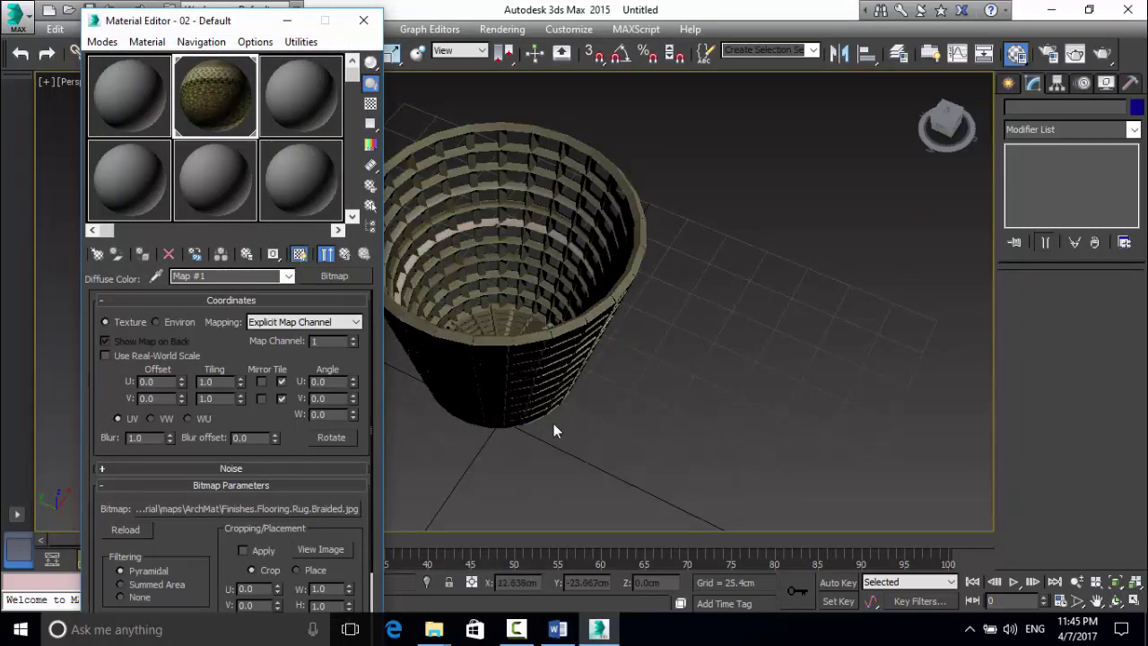
pyautogui.click(363, 20)
pyautogui.scroll(5, 544, 304)
pyautogui.scroll(-8, 546, 305)
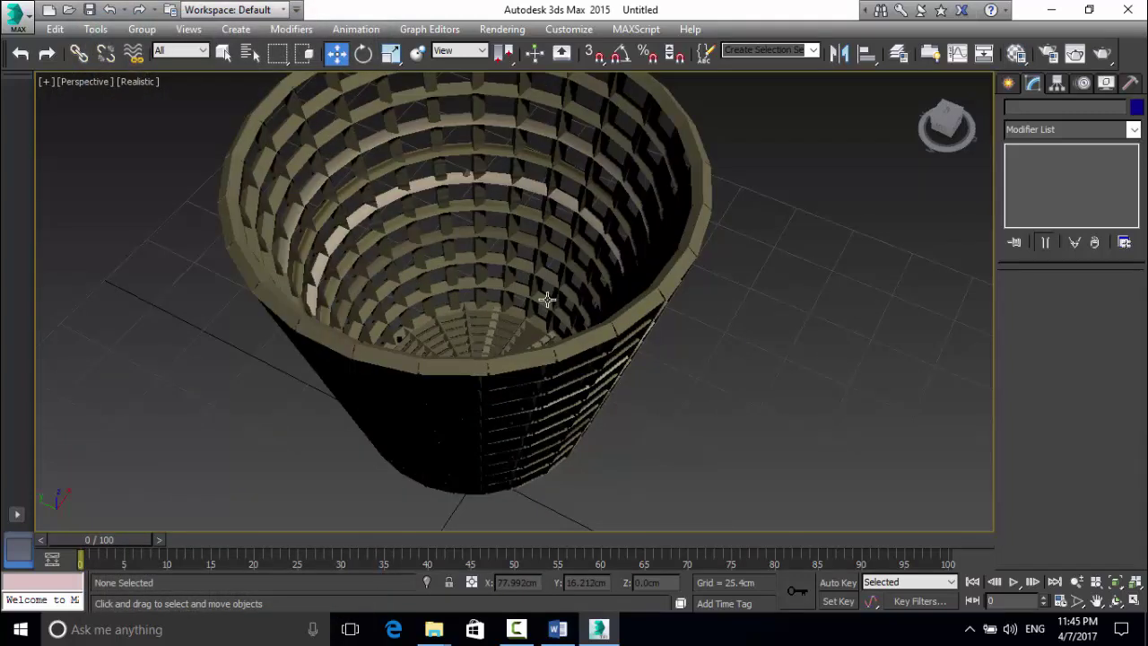
pyautogui.scroll(3, 553, 292)
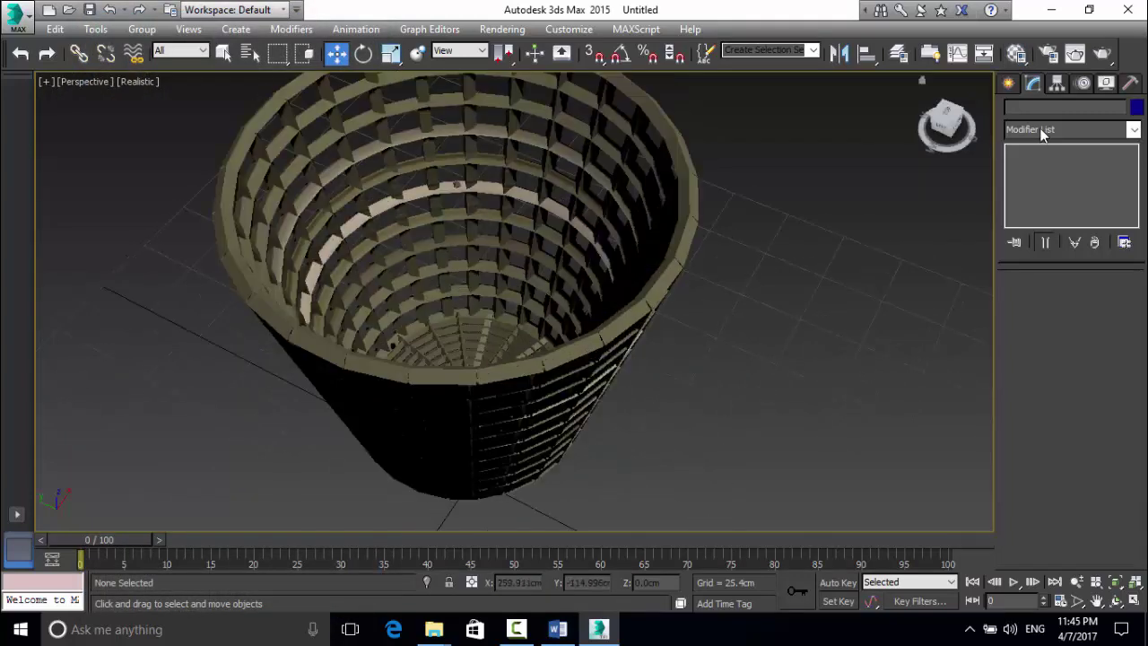
# Review the object colour with nothing selected and with the basket group selected, accept dark blue both times, and deselect the group.
pyautogui.click(1135, 107)
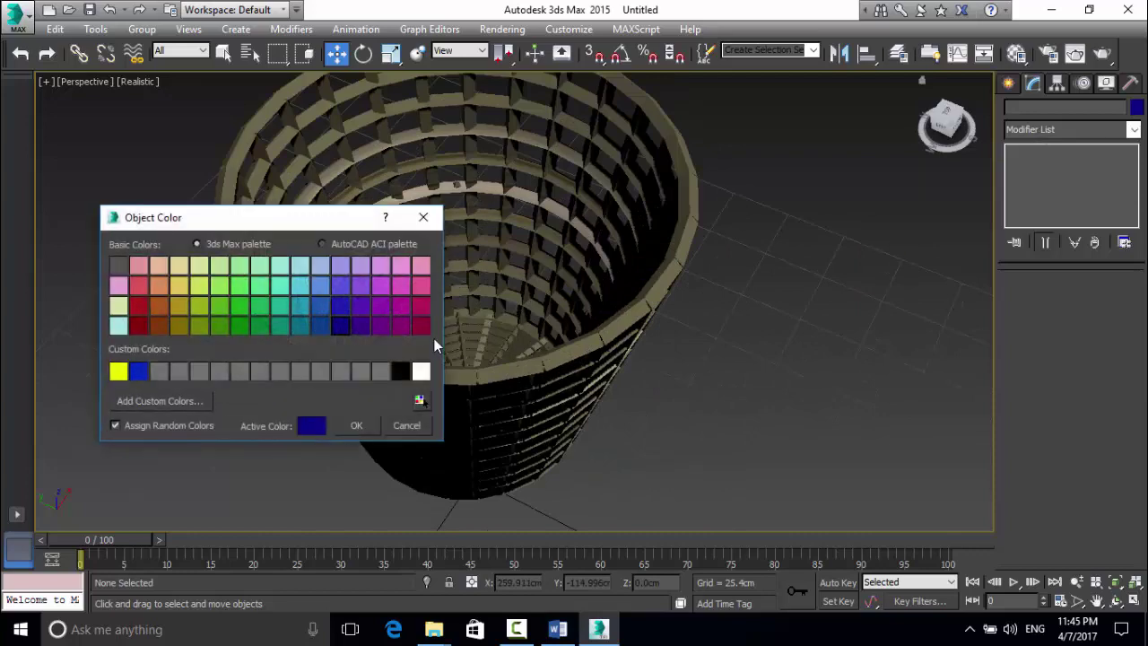
pyautogui.click(355, 426)
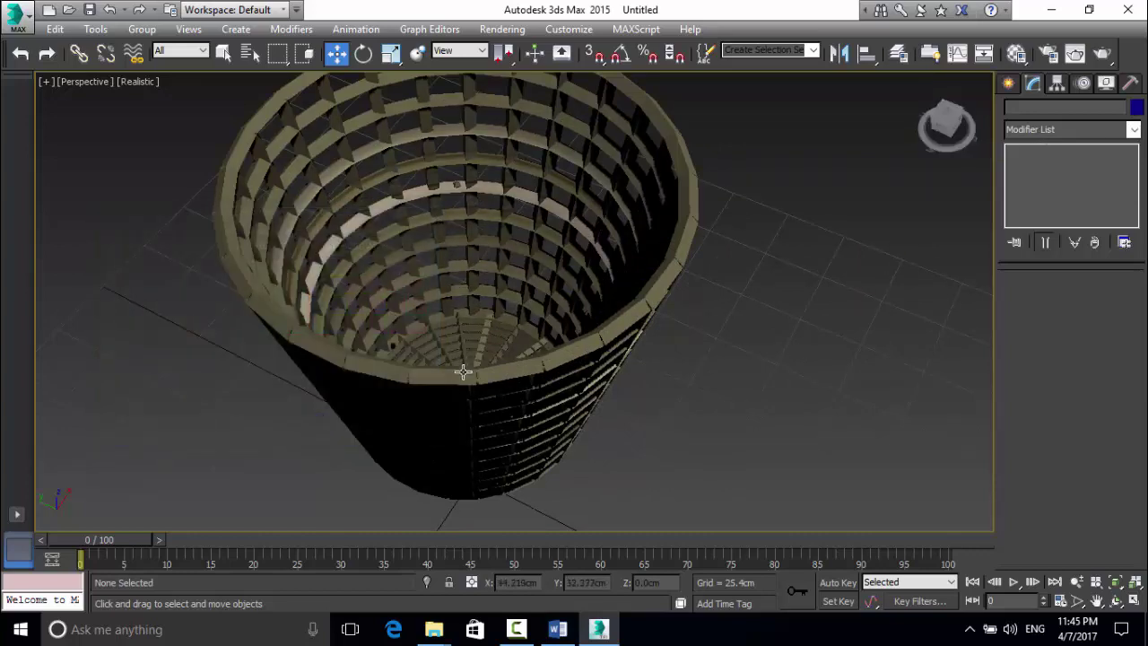
pyautogui.click(463, 371)
pyautogui.click(1135, 108)
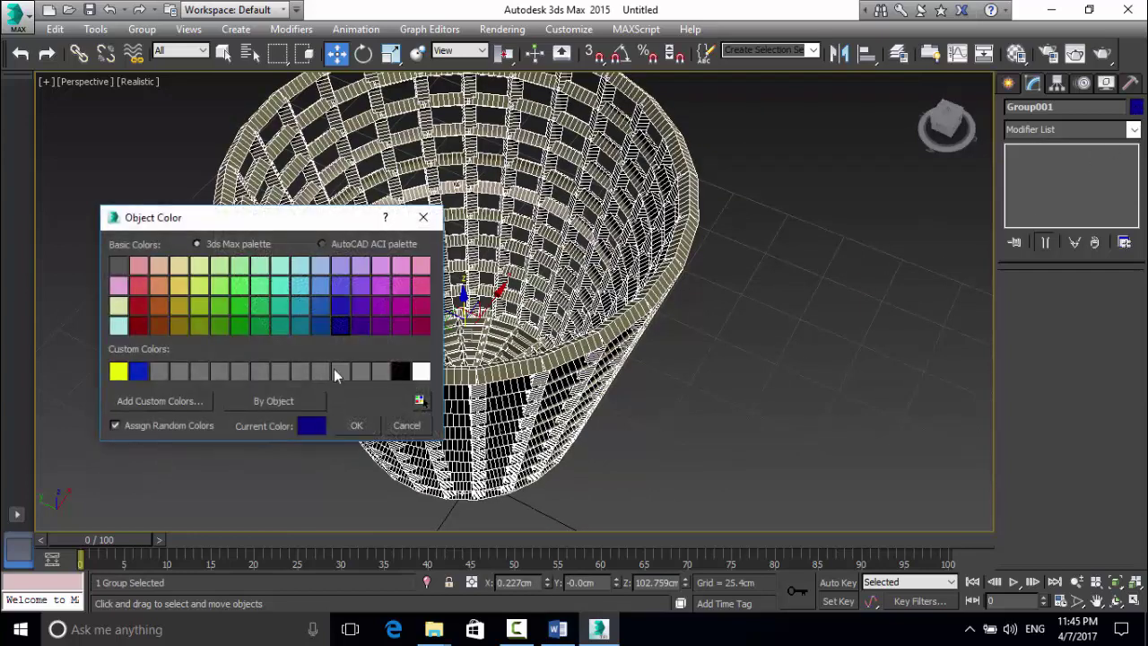
pyautogui.click(356, 425)
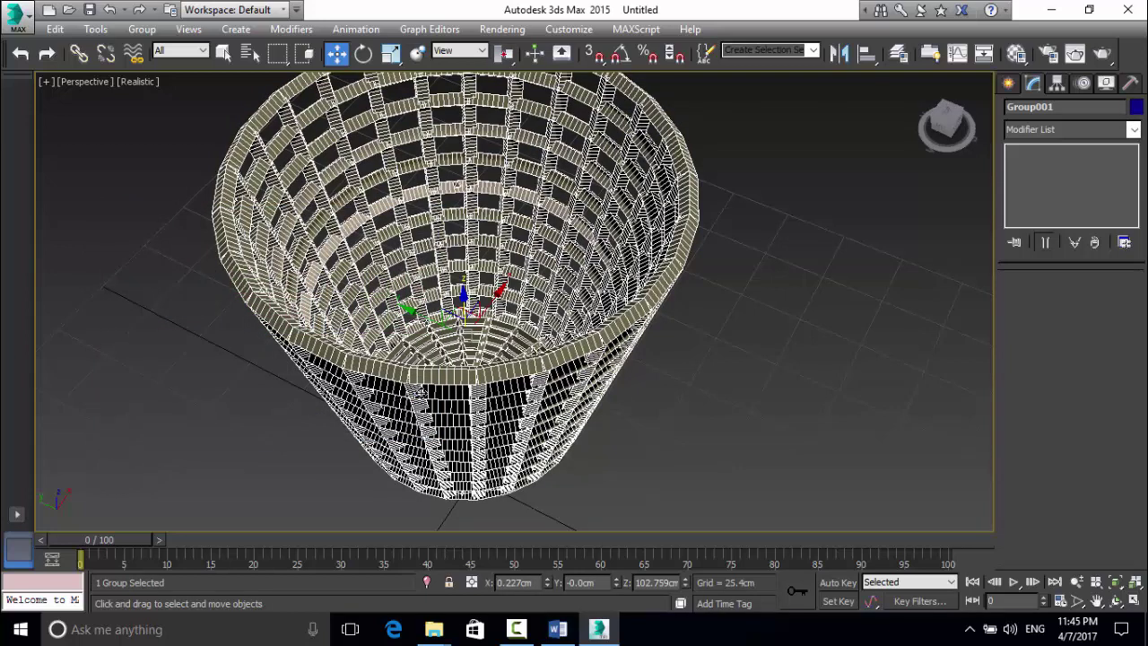
pyautogui.click(661, 375)
pyautogui.scroll(-5, 673, 397)
pyautogui.scroll(4, 661, 385)
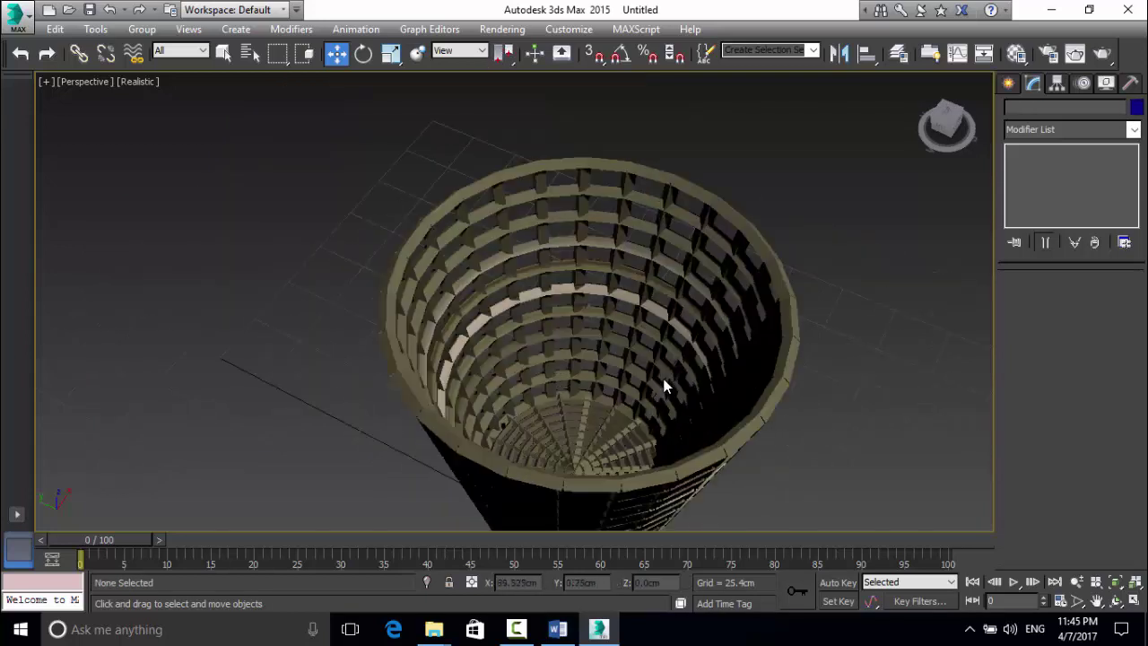
pyautogui.scroll(-2, 675, 361)
pyautogui.scroll(5, 725, 387)
pyautogui.scroll(-5, 724, 379)
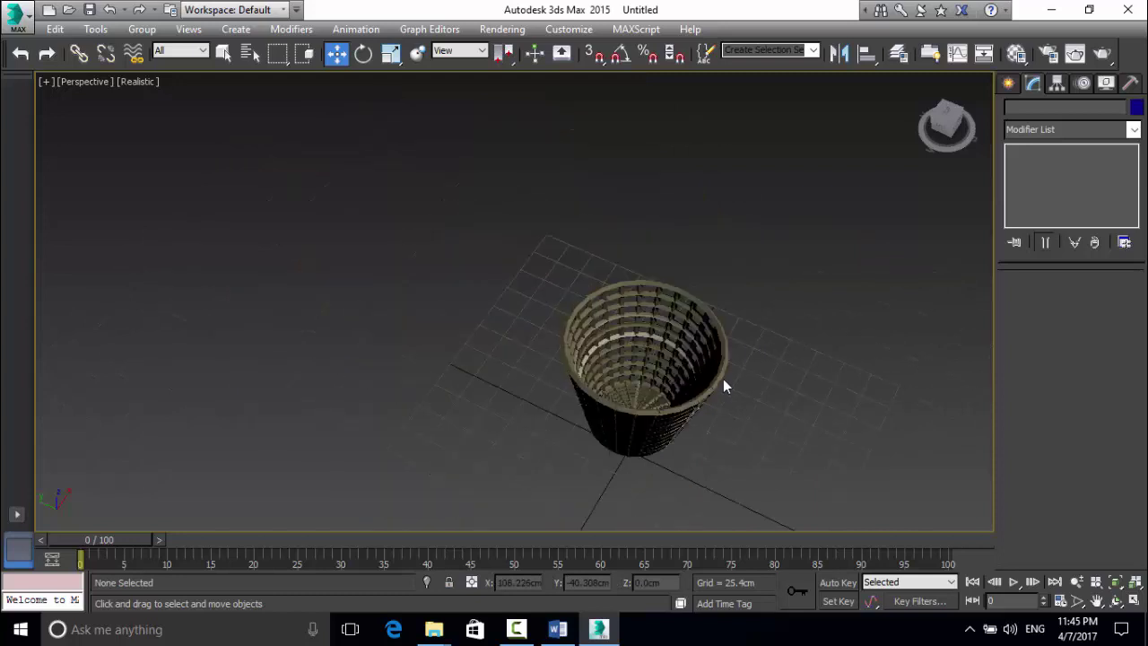
pyautogui.click(507, 630)
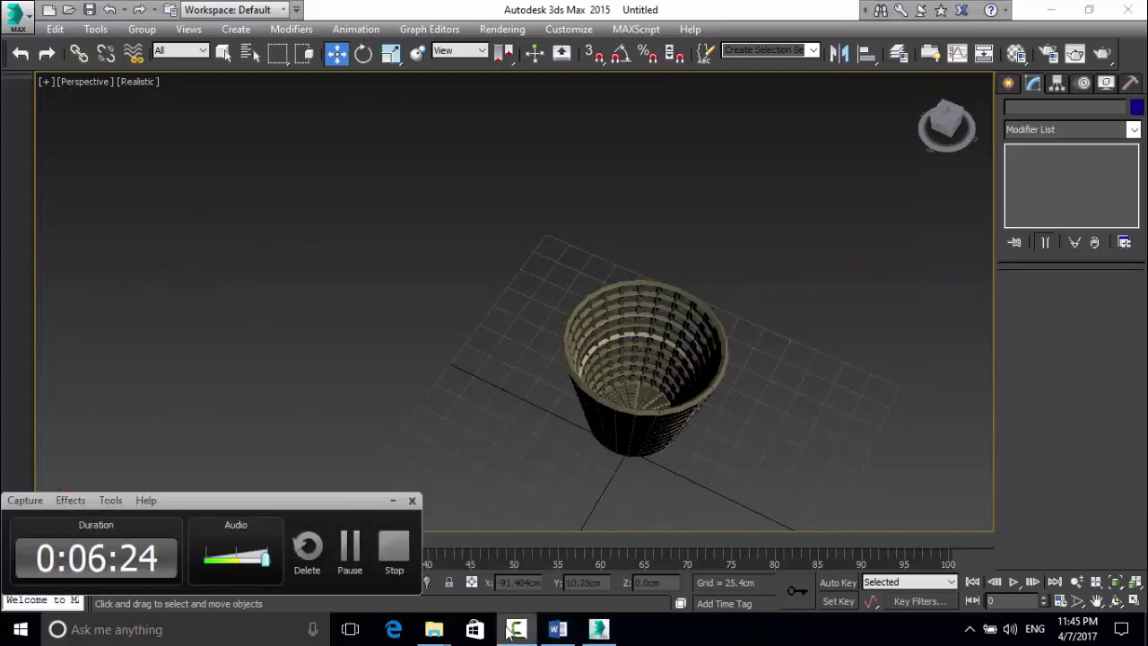
pyautogui.click(348, 548)
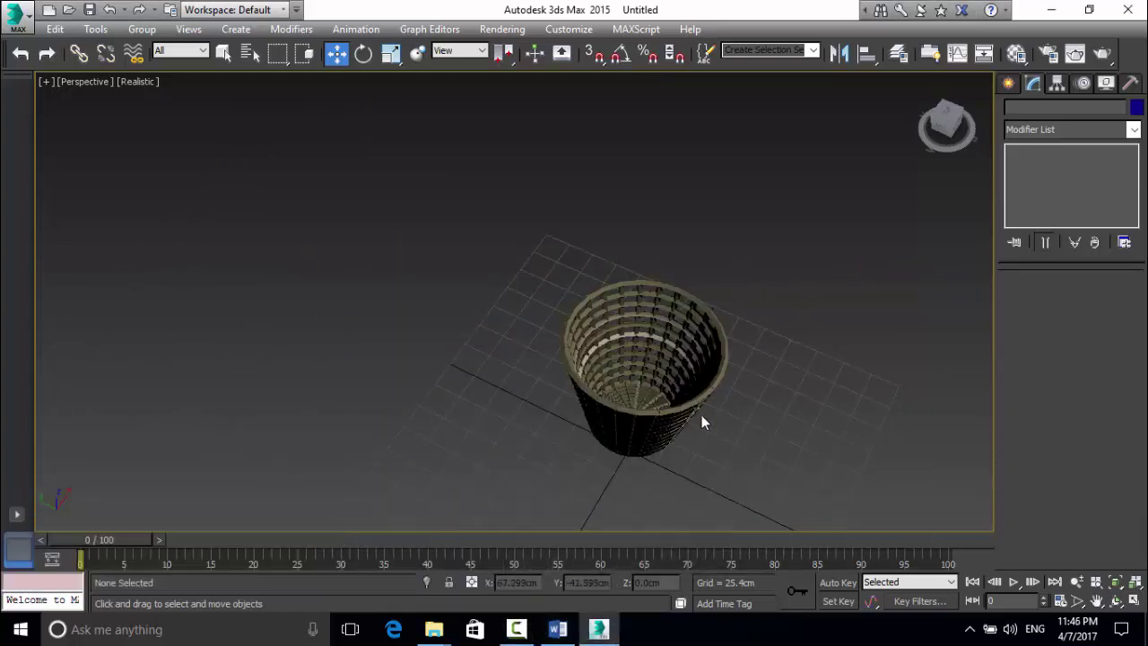
# Move the basket group away from the grid's centre to about Y 64.6 cm and Z 86 cm.
pyautogui.click(725, 337)
pyautogui.scroll(5, 755, 405)
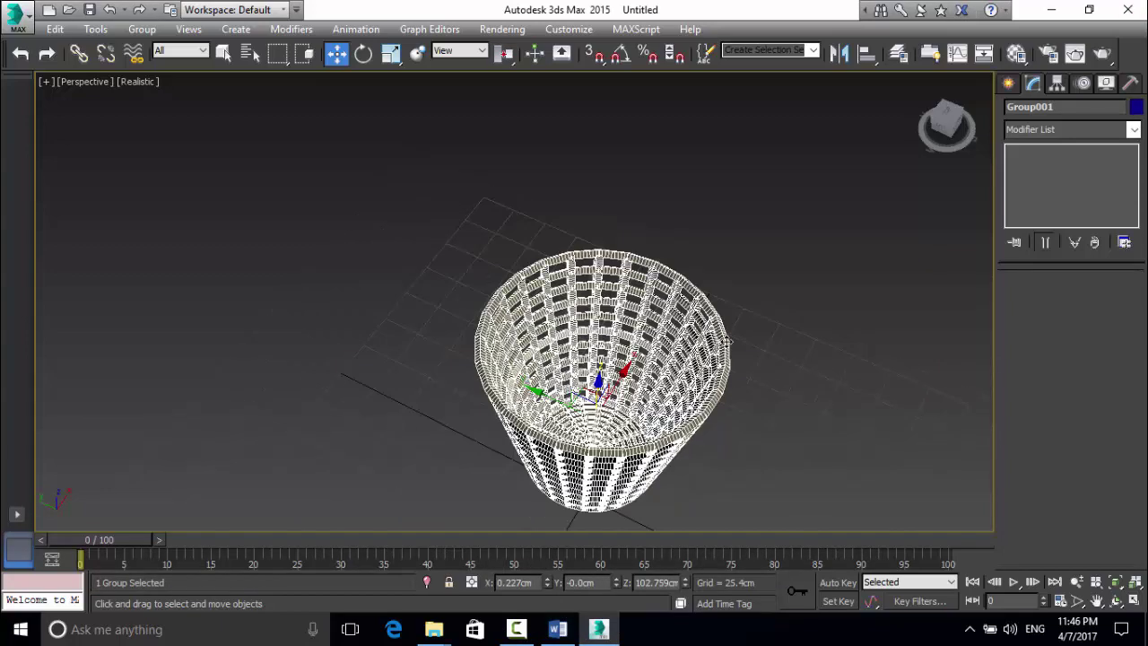
pyautogui.scroll(-3, 754, 405)
pyautogui.click(740, 386)
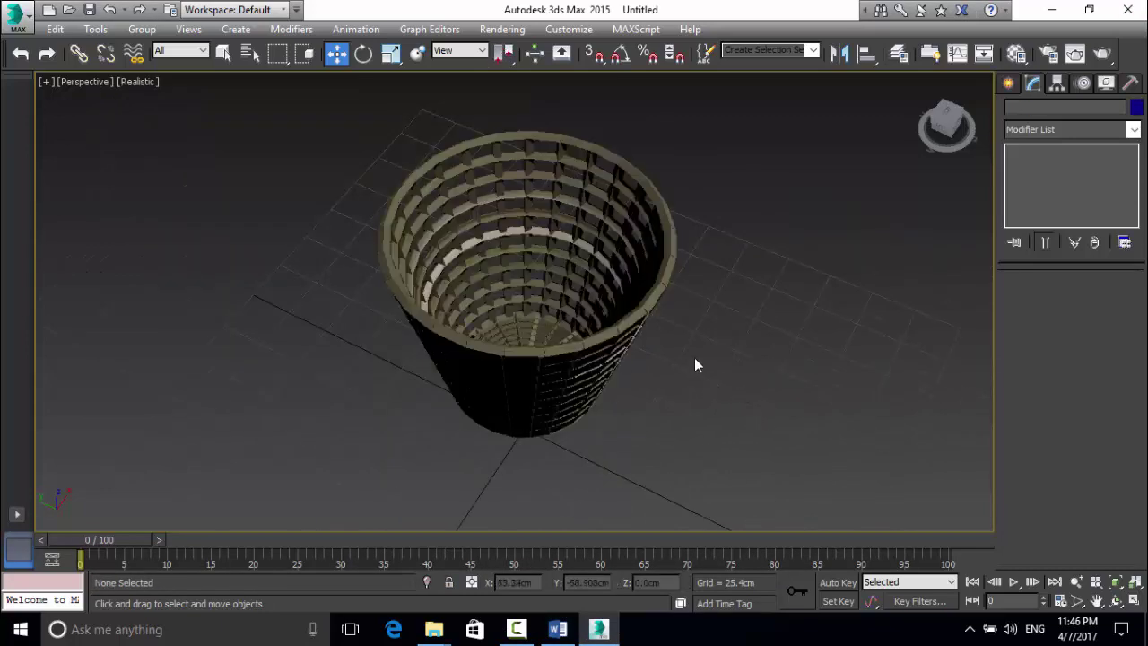
pyautogui.click(638, 314)
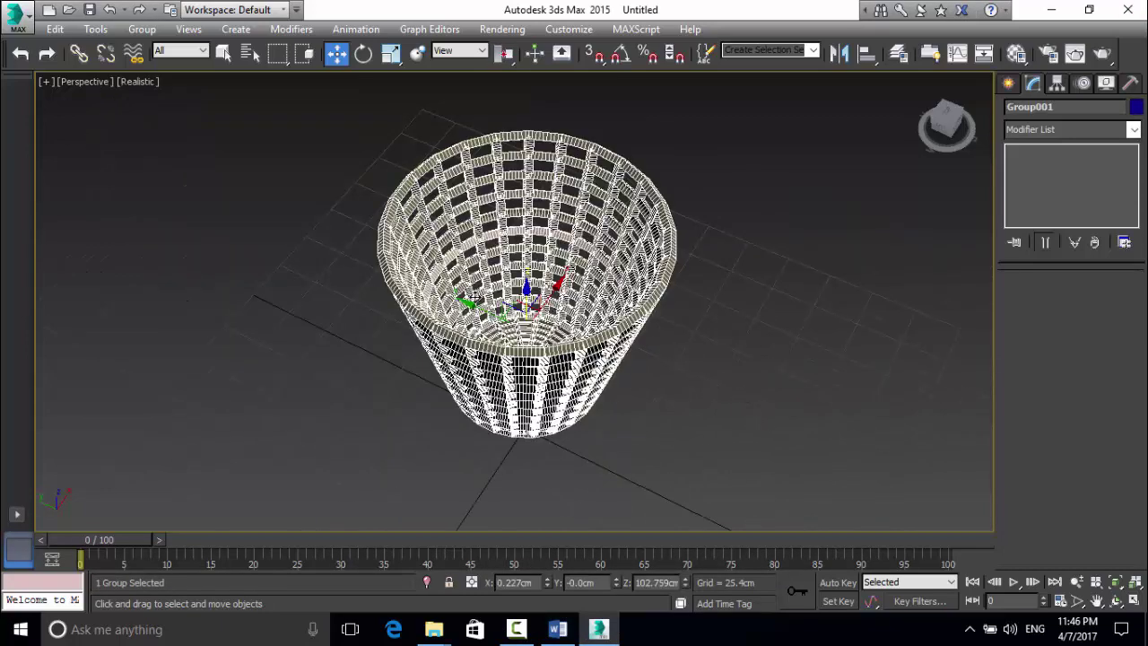
pyautogui.moveTo(475, 298); pyautogui.dragTo(368, 282)
# Create a standard box about 104 cm long, 115 cm wide and 116 cm high on the grid beside the basket.
pyautogui.click(1009, 83)
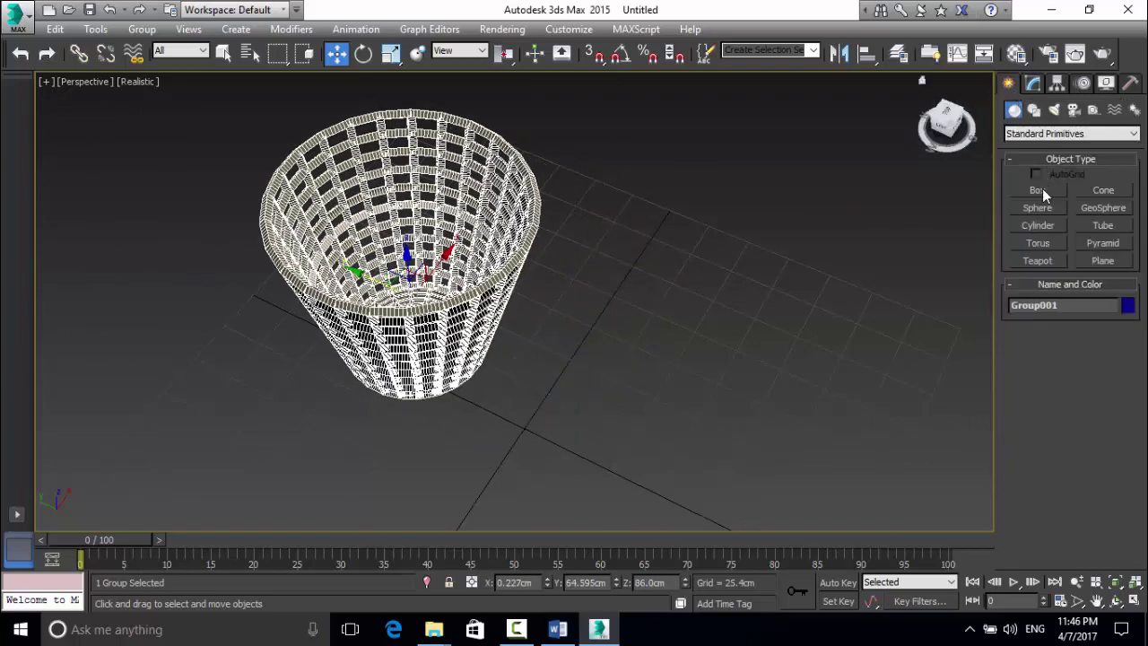
pyautogui.click(1037, 190)
pyautogui.moveTo(654, 307); pyautogui.dragTo(762, 525)
pyautogui.click(815, 347)
pyautogui.press('w')
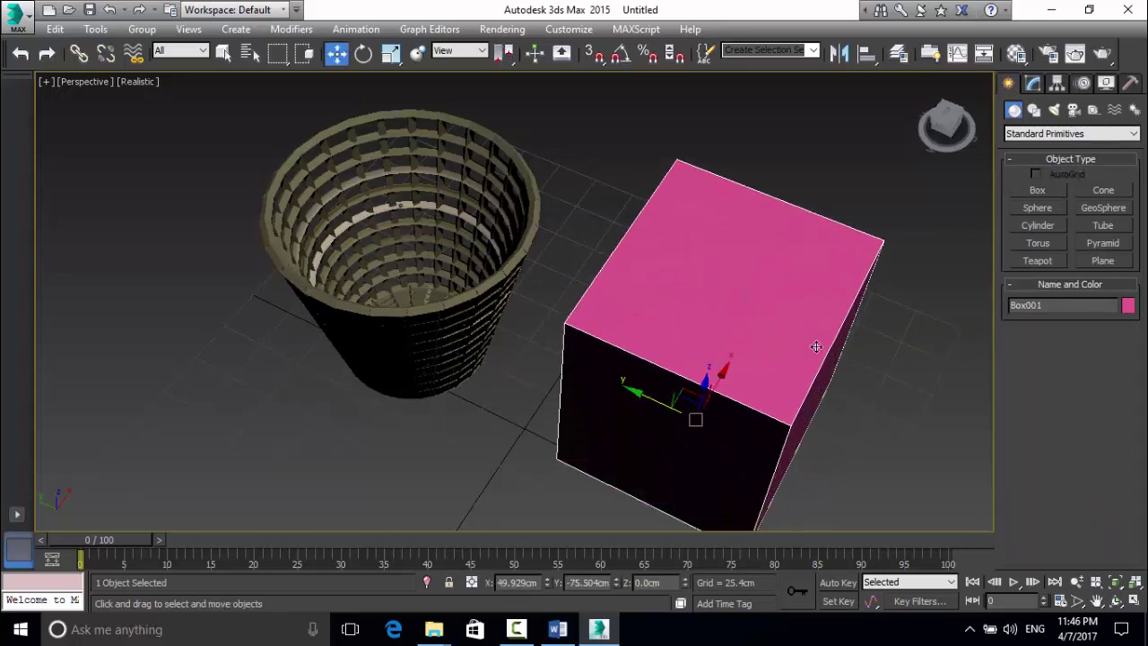
# Set the box's length, width and height to 100 cm each.
pyautogui.click(1040, 86)
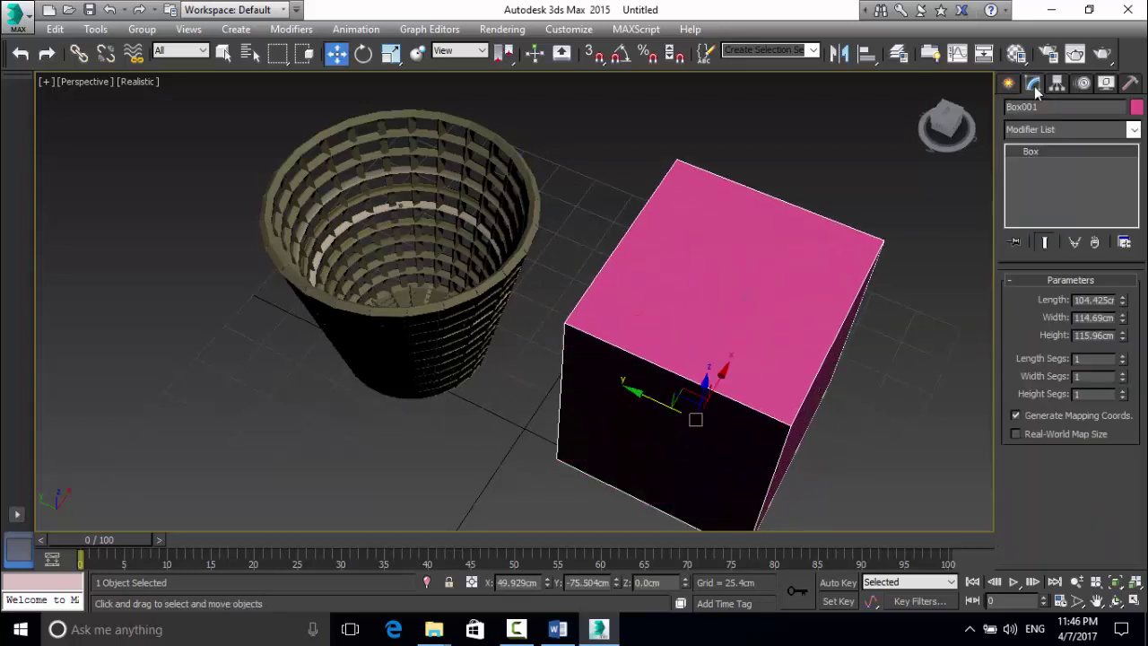
pyautogui.doubleClick(1076, 300)
pyautogui.write('100')
pyautogui.press('Return')
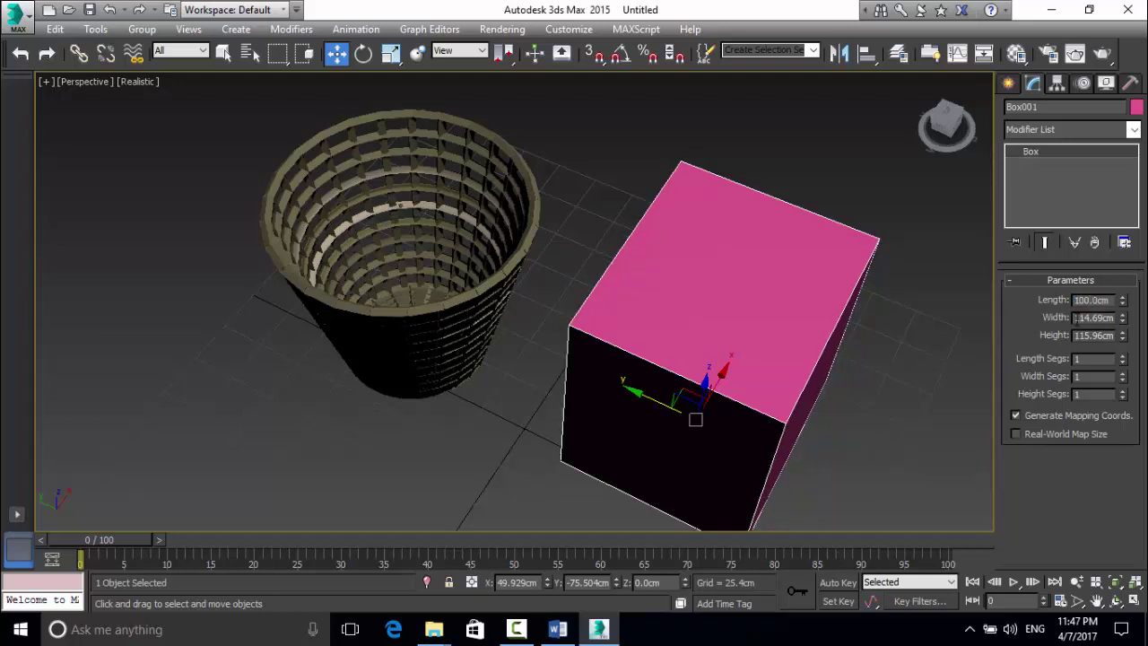
pyautogui.doubleClick(1075, 318)
pyautogui.write('100')
pyautogui.press('Return')
pyautogui.doubleClick(1076, 334)
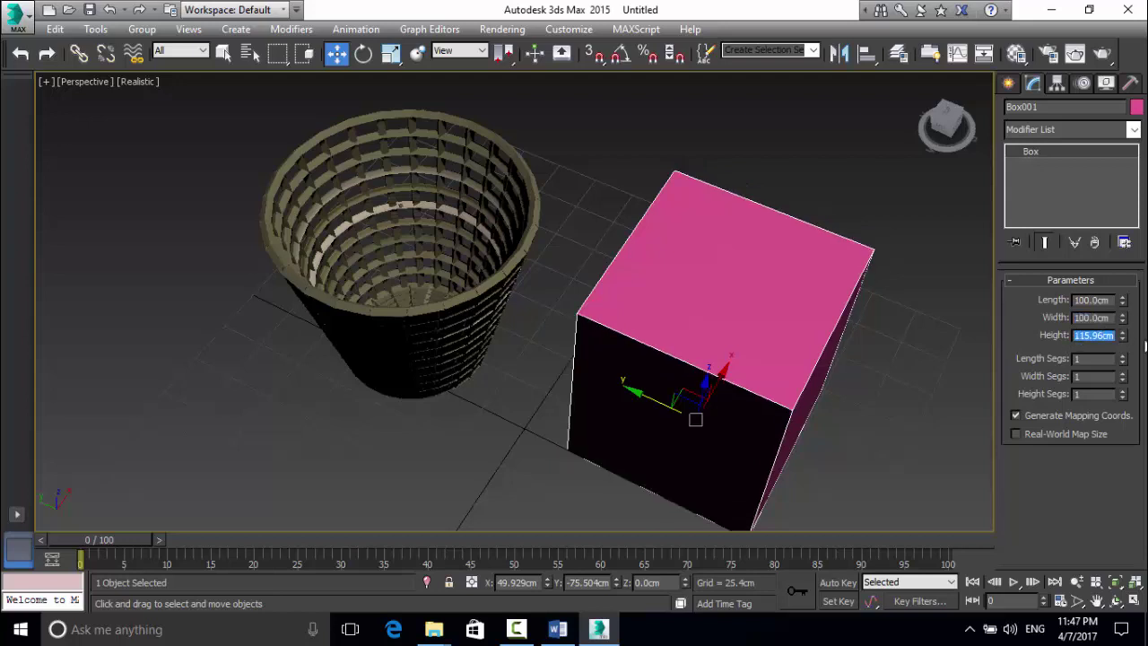
pyautogui.write('100')
pyautogui.press('Return')
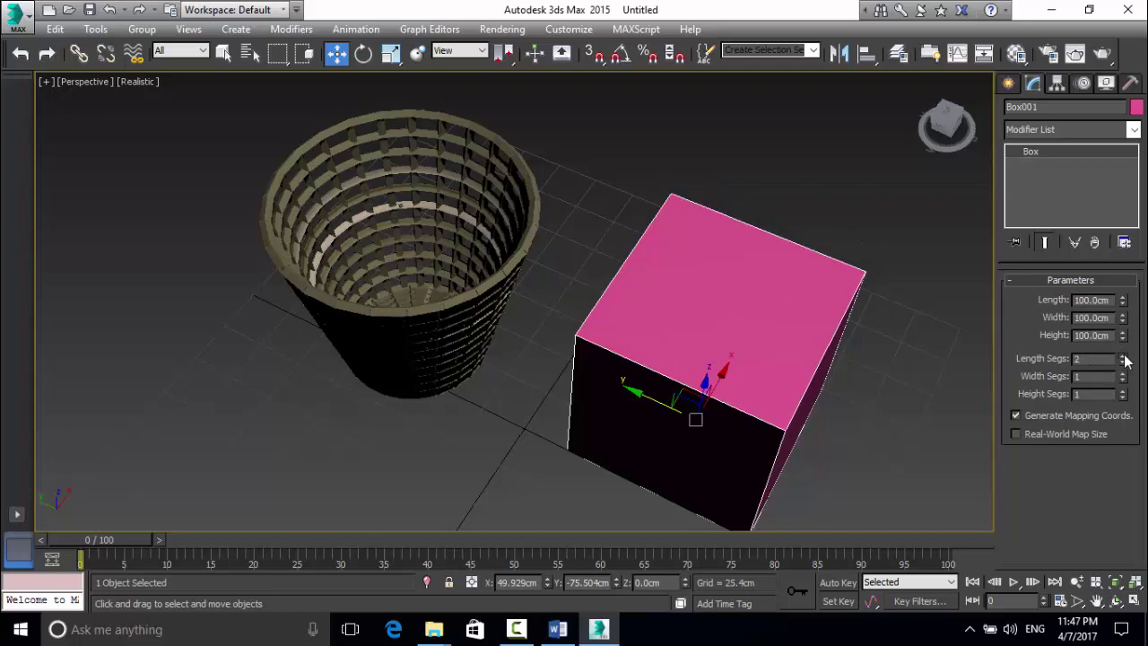
# Set the box's length segments and width segments to 10 each.
pyautogui.moveTo(1126, 360); pyautogui.dragTo(1112, 289)
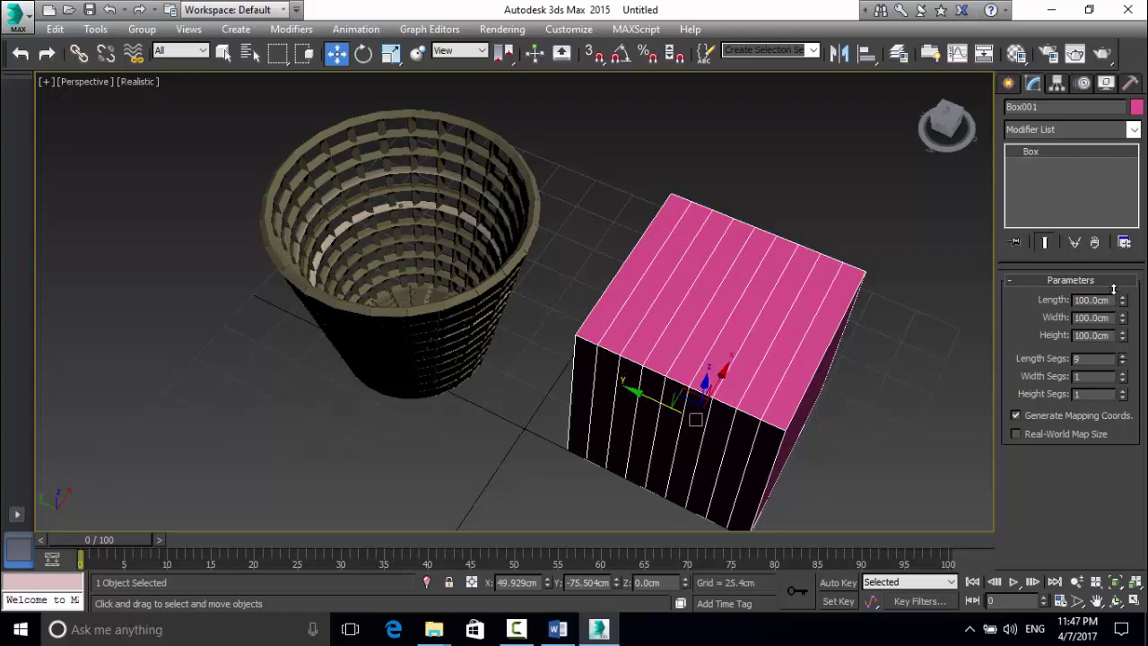
pyautogui.moveTo(1125, 383); pyautogui.dragTo(1122, 316)
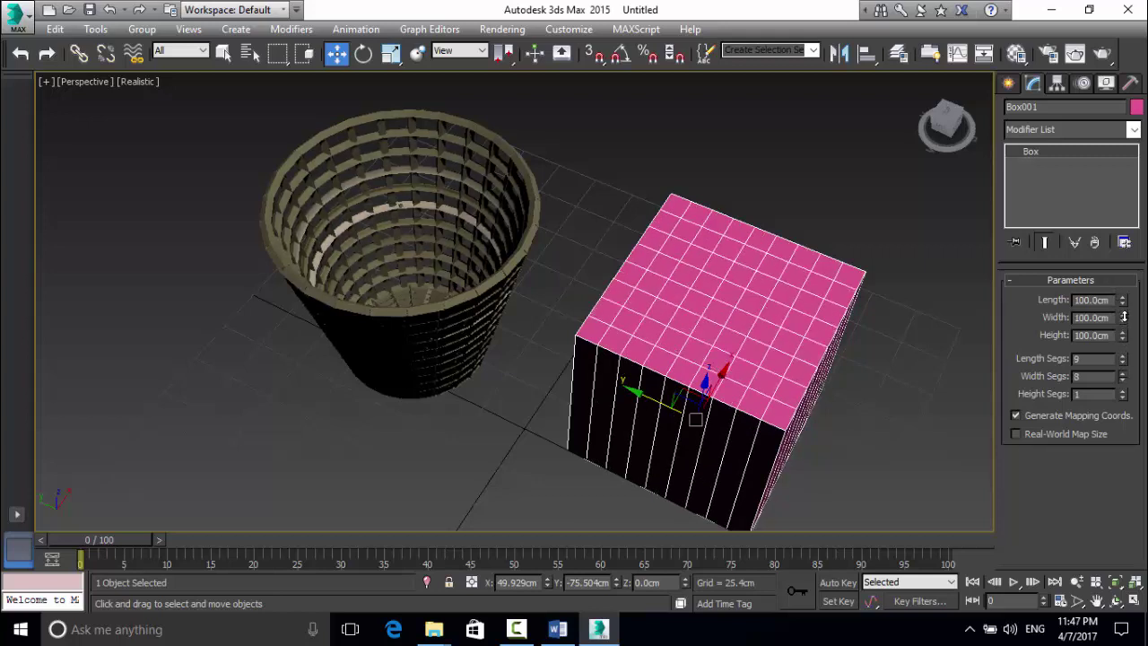
pyautogui.click(1121, 373)
pyautogui.click(1122, 373)
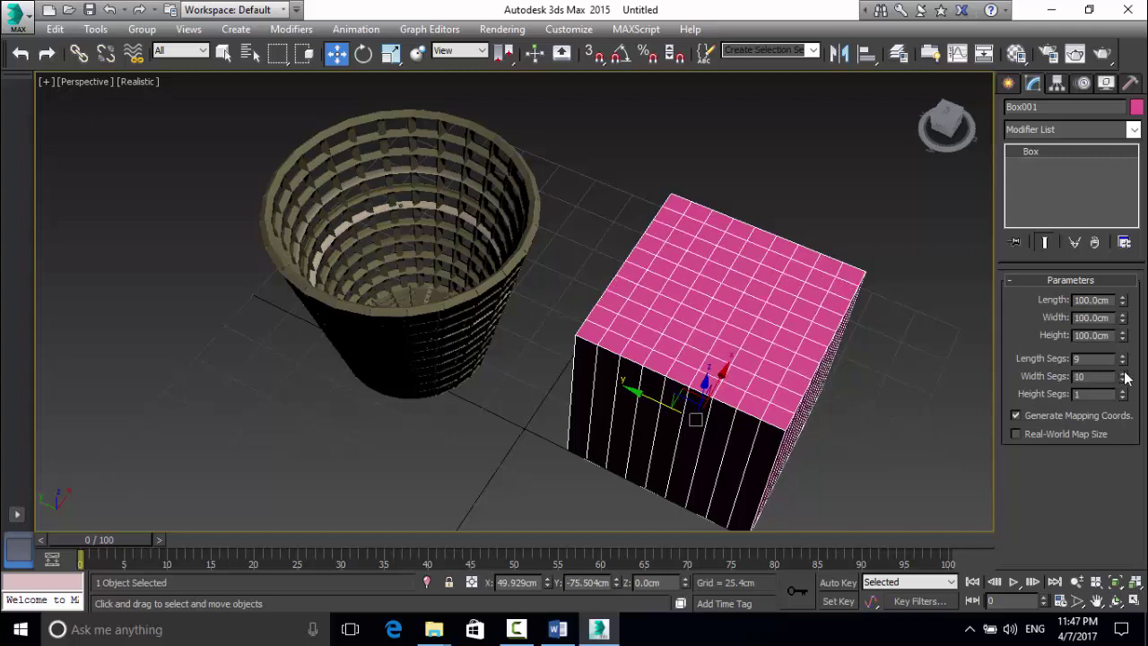
pyautogui.click(1121, 356)
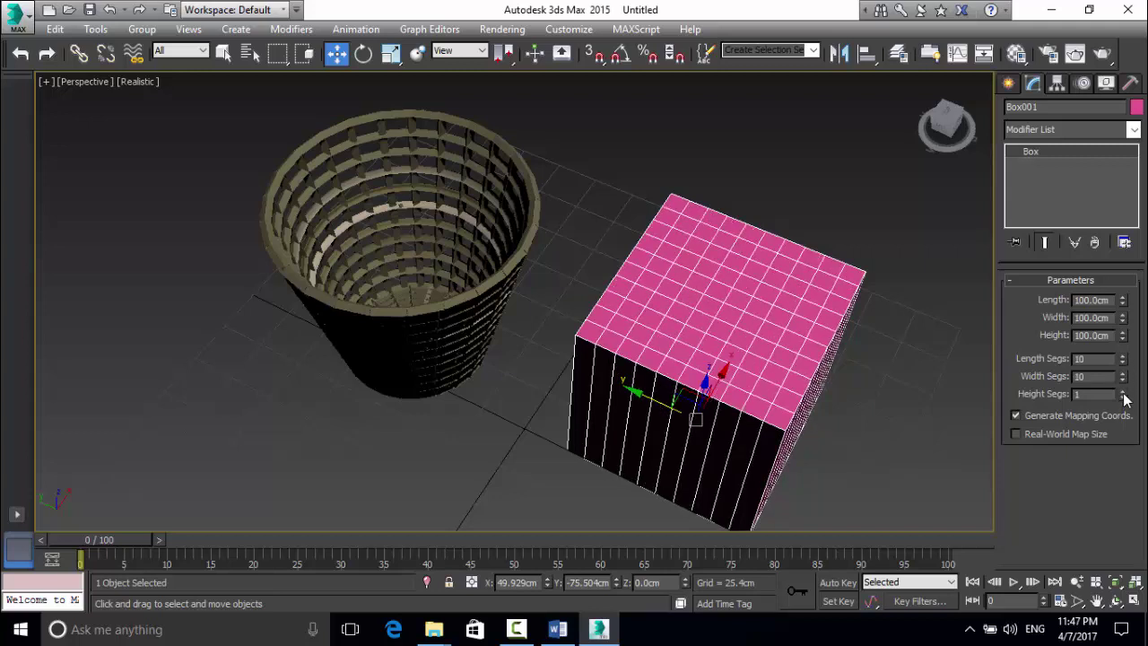
# Try three height segments on the box and return to one.
pyautogui.click(1121, 391)
pyautogui.click(1122, 391)
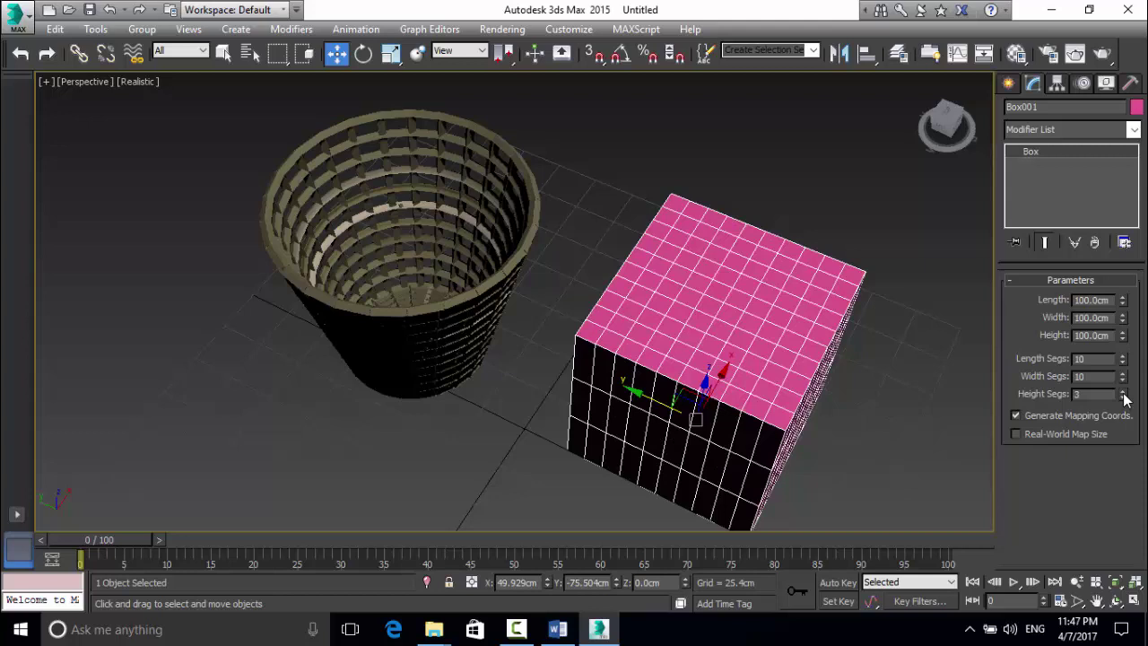
pyautogui.click(1122, 397)
pyautogui.click(1123, 397)
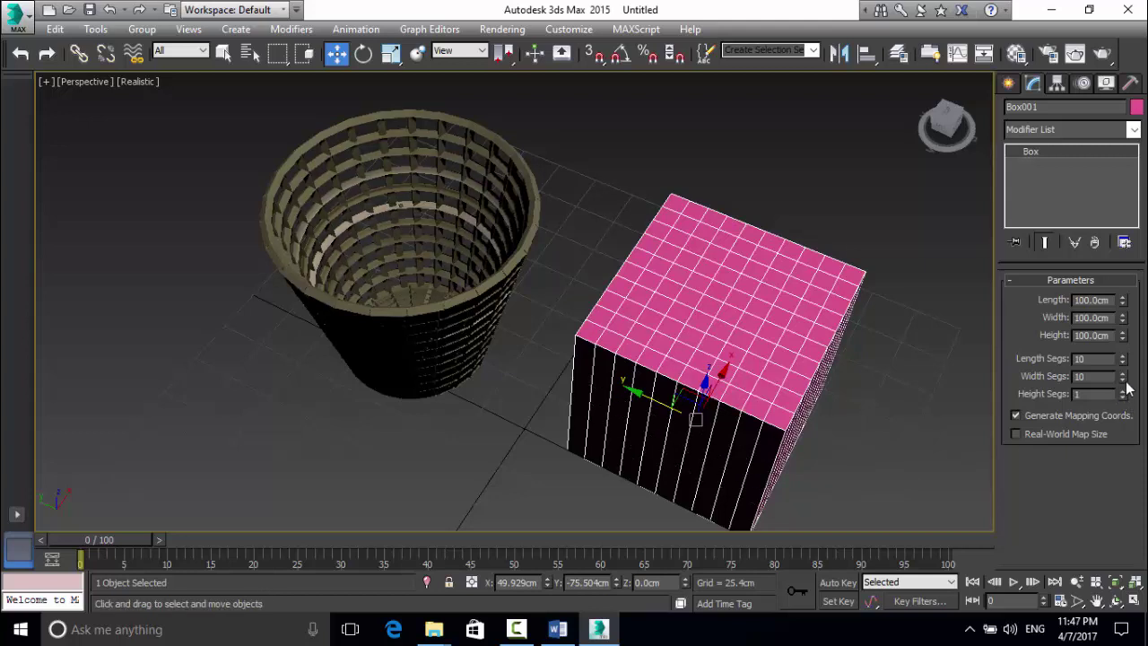
# Reduce the box's width segments to 1.
pyautogui.click(1122, 379)
pyautogui.click(1122, 379)
pyautogui.click(1122, 380)
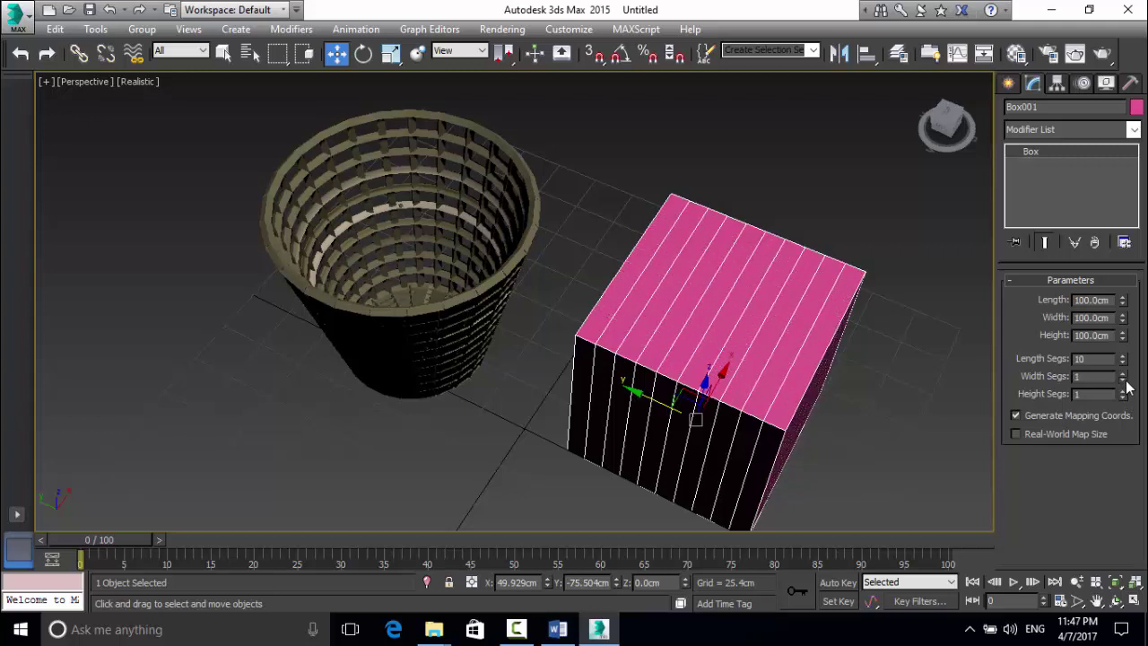
# Apply a Lattice modifier to the pink 100 cm box.
pyautogui.click(1056, 131)
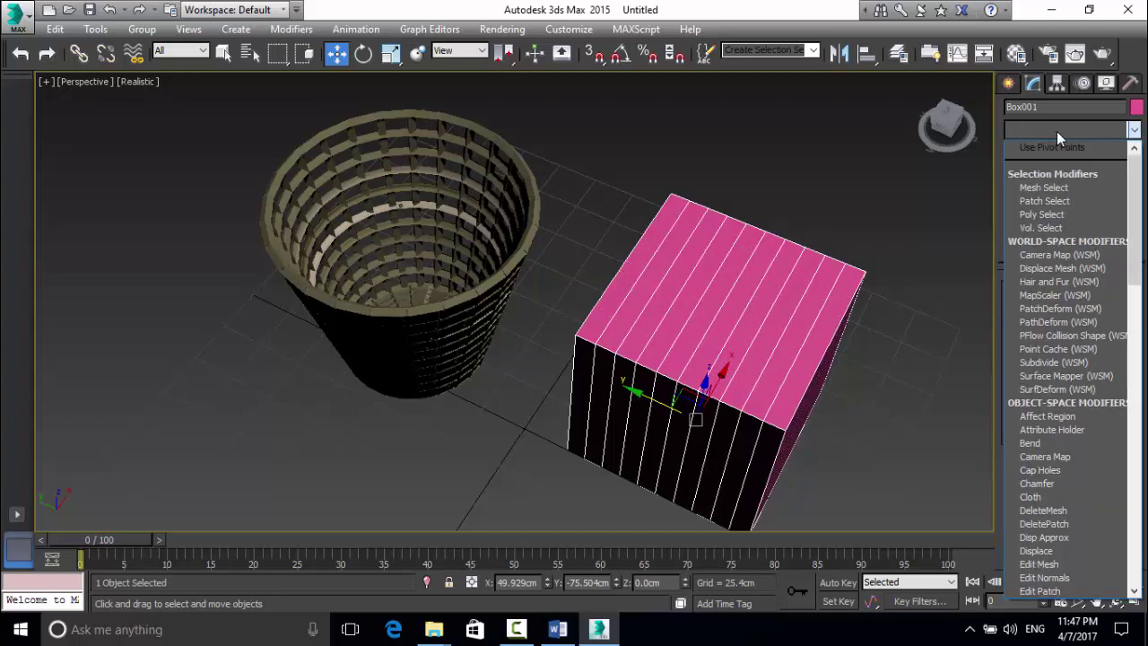
pyautogui.press('l')
pyautogui.click(1054, 147)
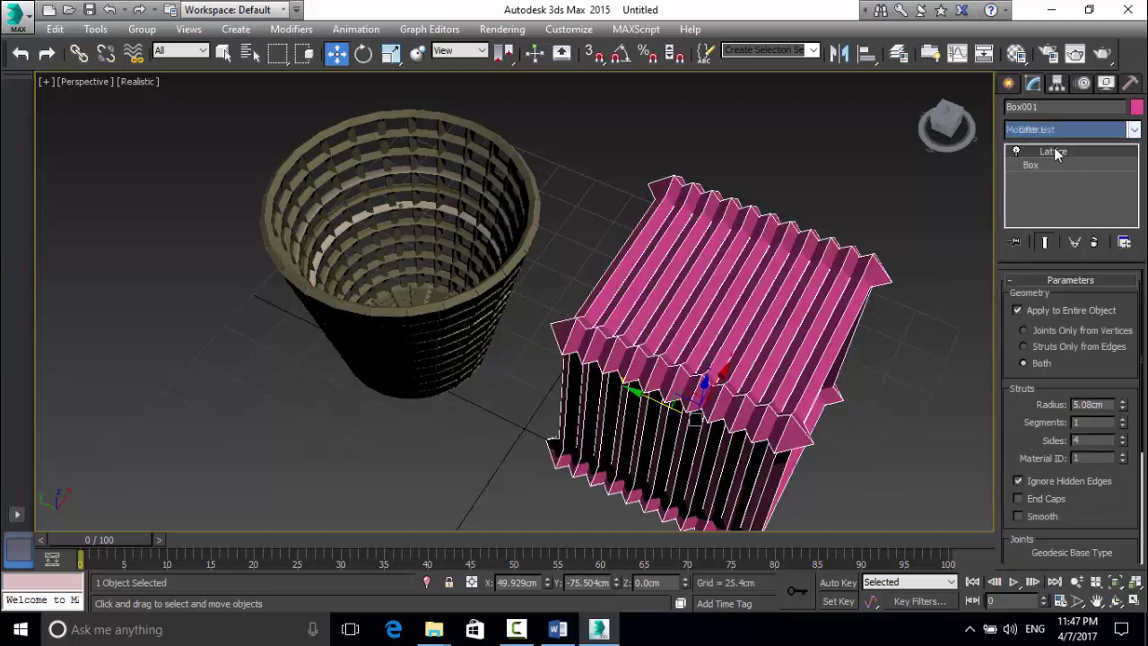
pyautogui.scroll(-4, 876, 301)
pyautogui.scroll(5, 876, 303)
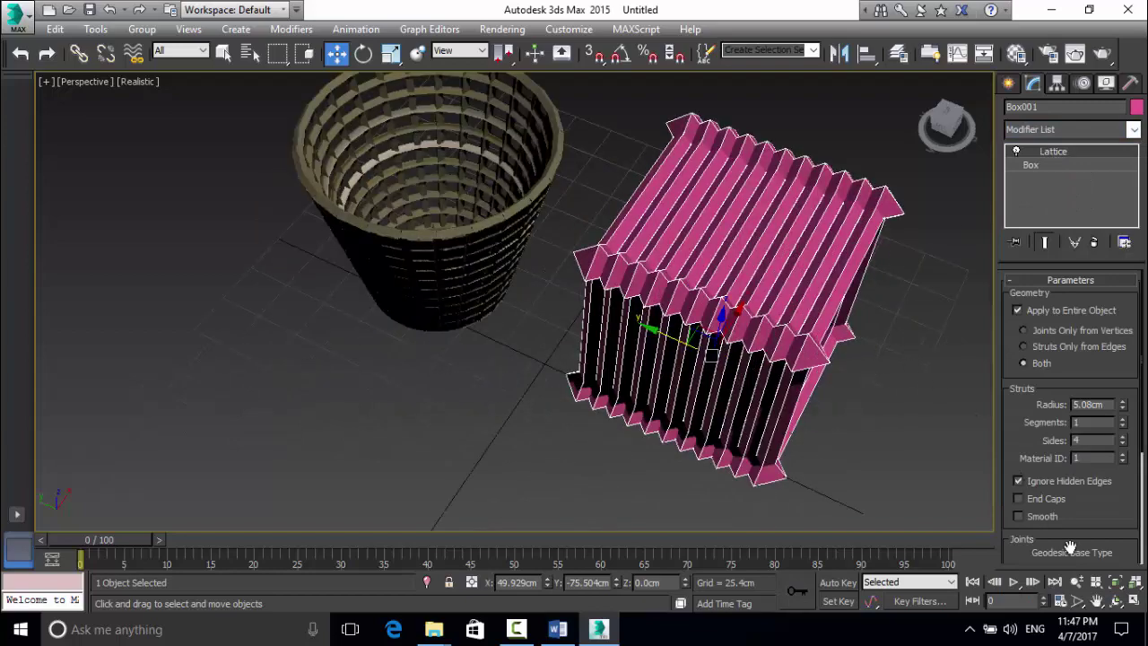
# Set the lattice struts radius of the pink box to 2.54 cm and reduce its joints radius.
pyautogui.click(1115, 600)
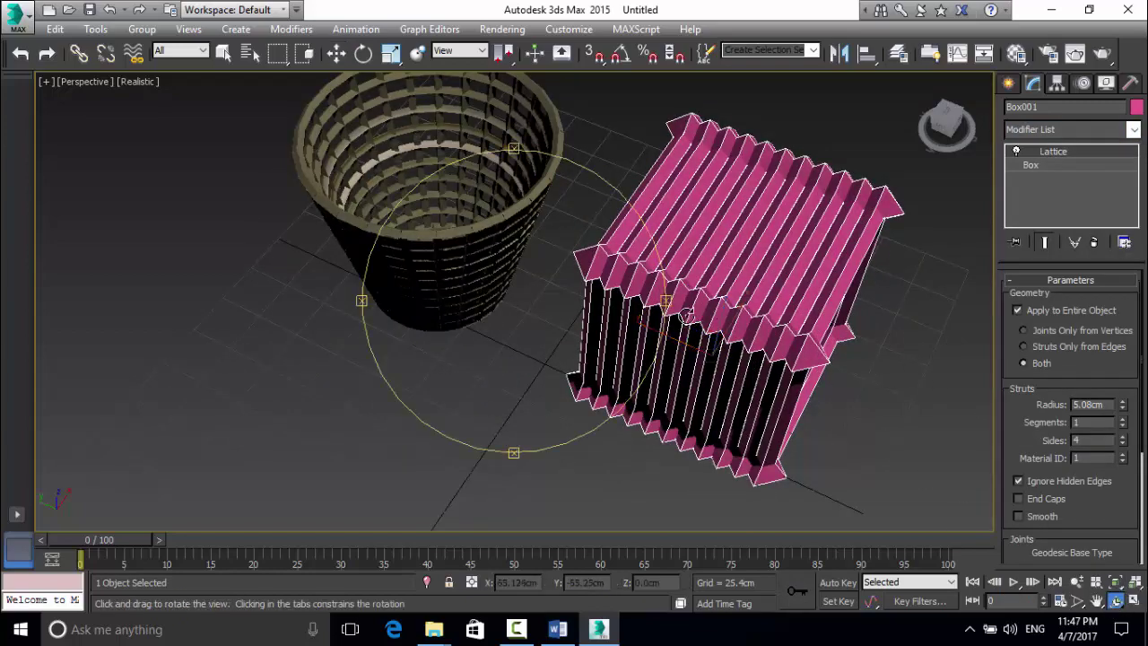
pyautogui.moveTo(685, 314); pyautogui.dragTo(623, 260)
pyautogui.press('w')
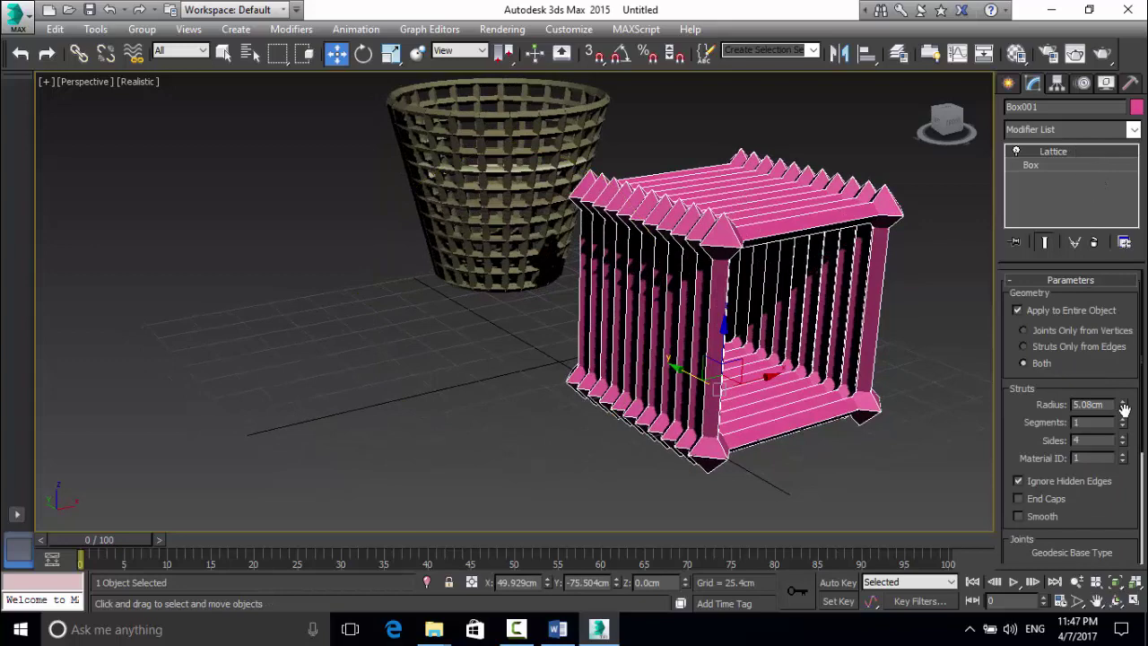
pyautogui.moveTo(1121, 410); pyautogui.dragTo(1124, 405)
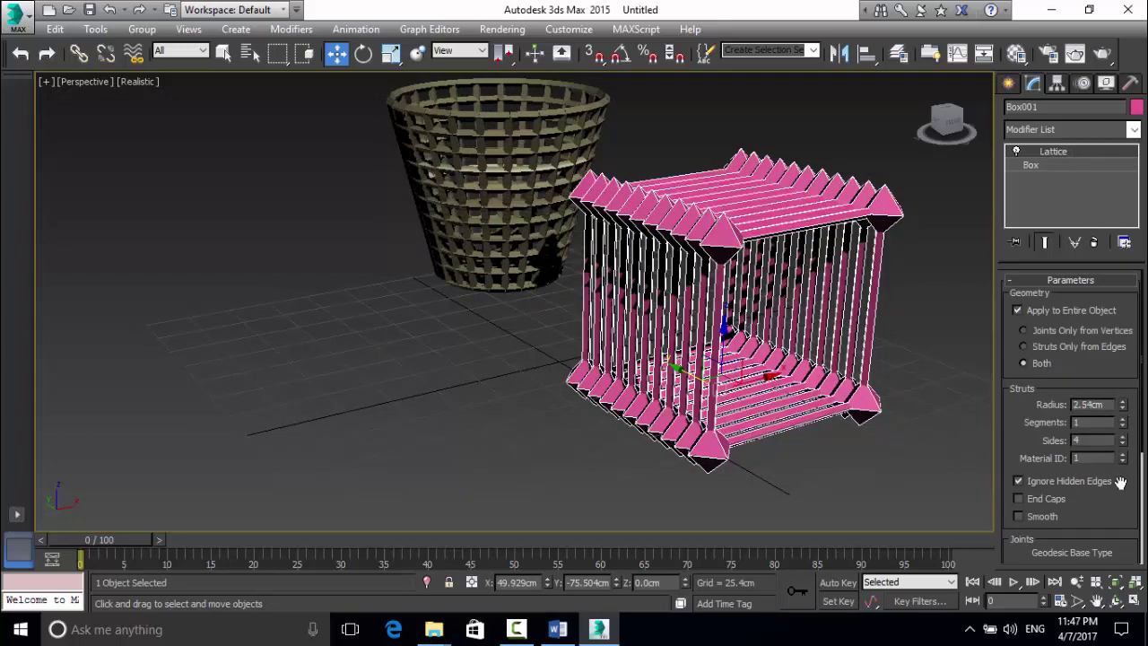
pyautogui.scroll(-3, 1120, 481)
pyautogui.moveTo(1122, 495); pyautogui.dragTo(1115, 484)
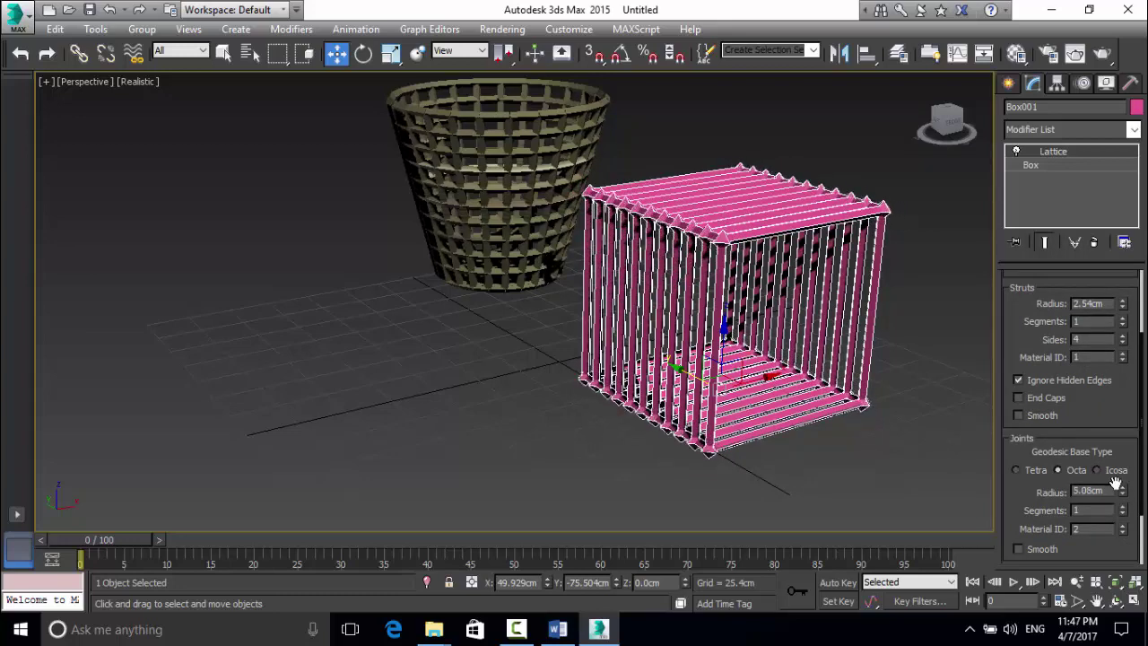
# Deselect the pink lattice box and examine its struts and joints up close and from farther away.
pyautogui.click(952, 464)
pyautogui.scroll(5, 811, 355)
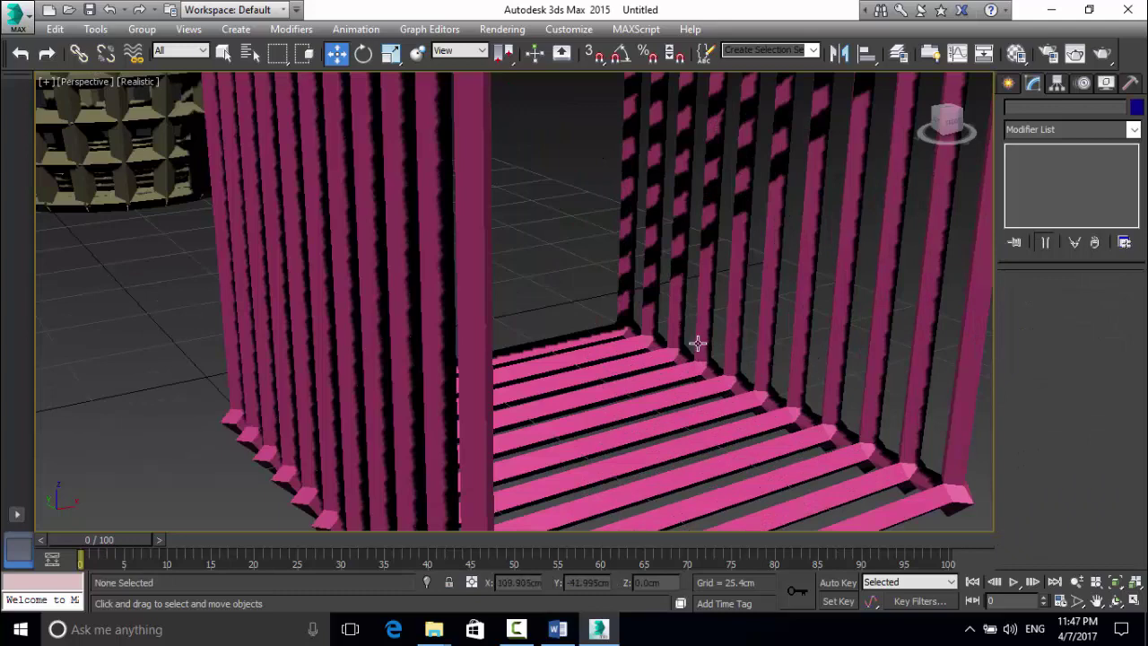
pyautogui.scroll(-2, 682, 339)
pyautogui.scroll(-5, 562, 333)
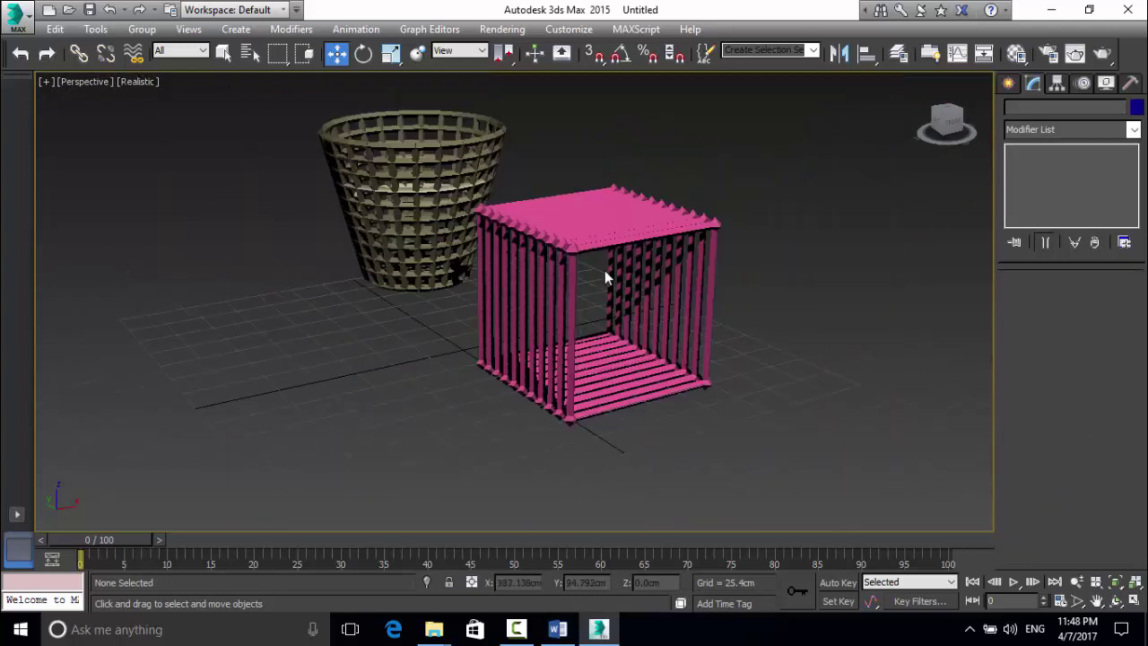
pyautogui.scroll(4, 605, 276)
pyautogui.scroll(4, 605, 272)
pyautogui.scroll(-4, 605, 267)
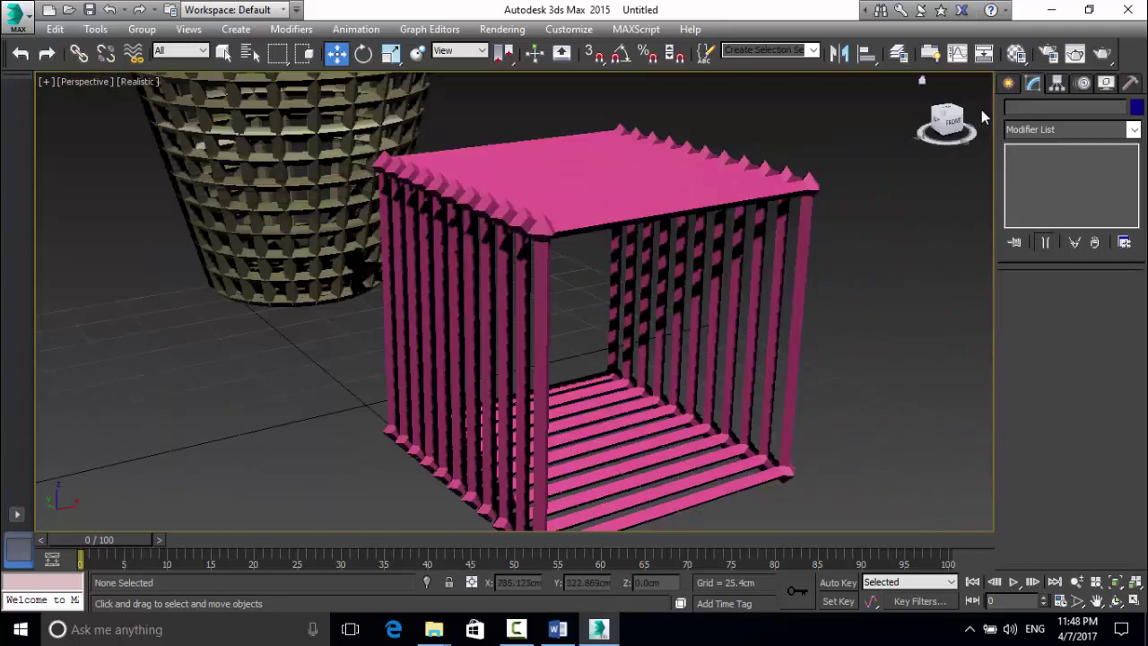
# Create a second box beside the lattice box, about 9.3 cm long, 20.1 cm wide and 64.5 cm high.
pyautogui.click(1008, 82)
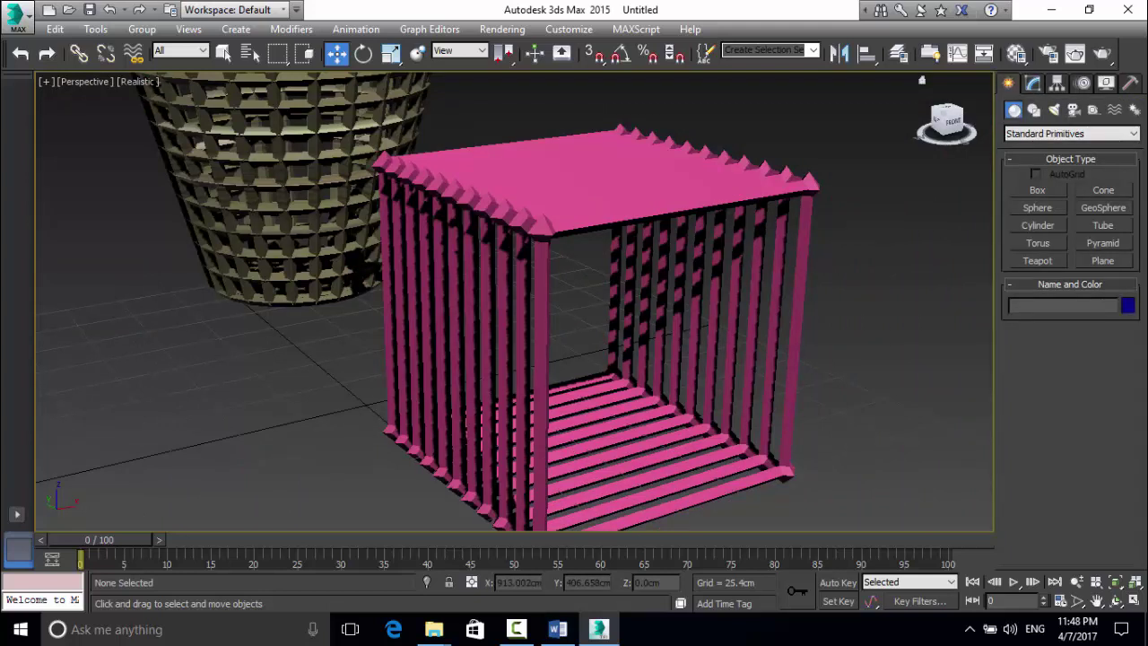
pyautogui.click(1037, 191)
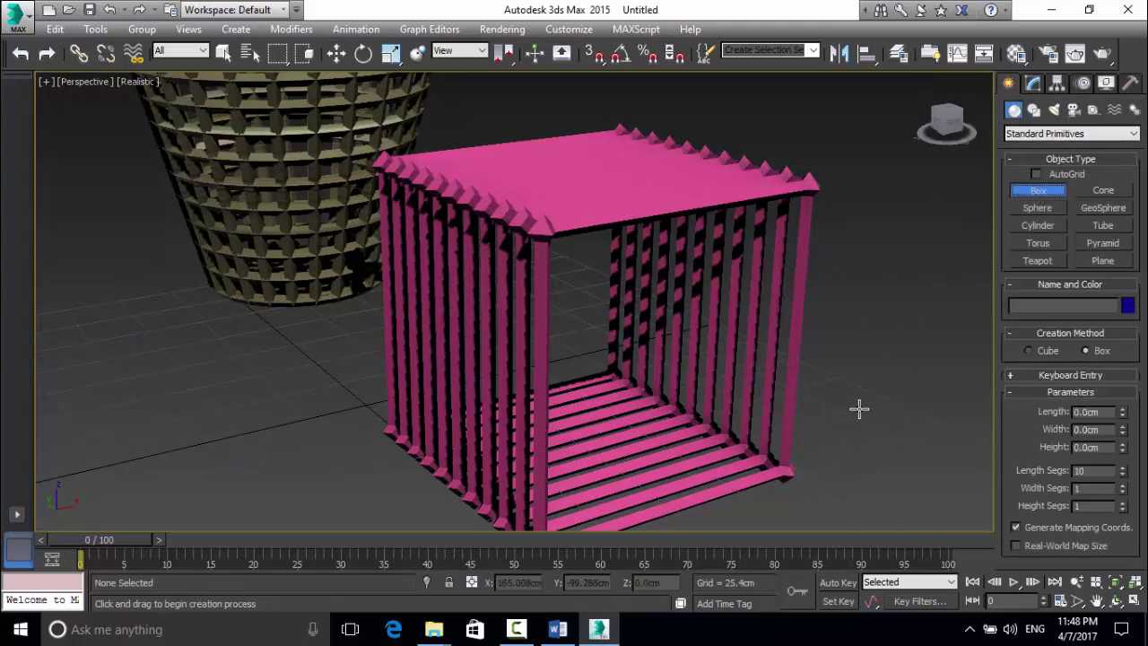
pyautogui.moveTo(843, 461); pyautogui.dragTo(906, 464)
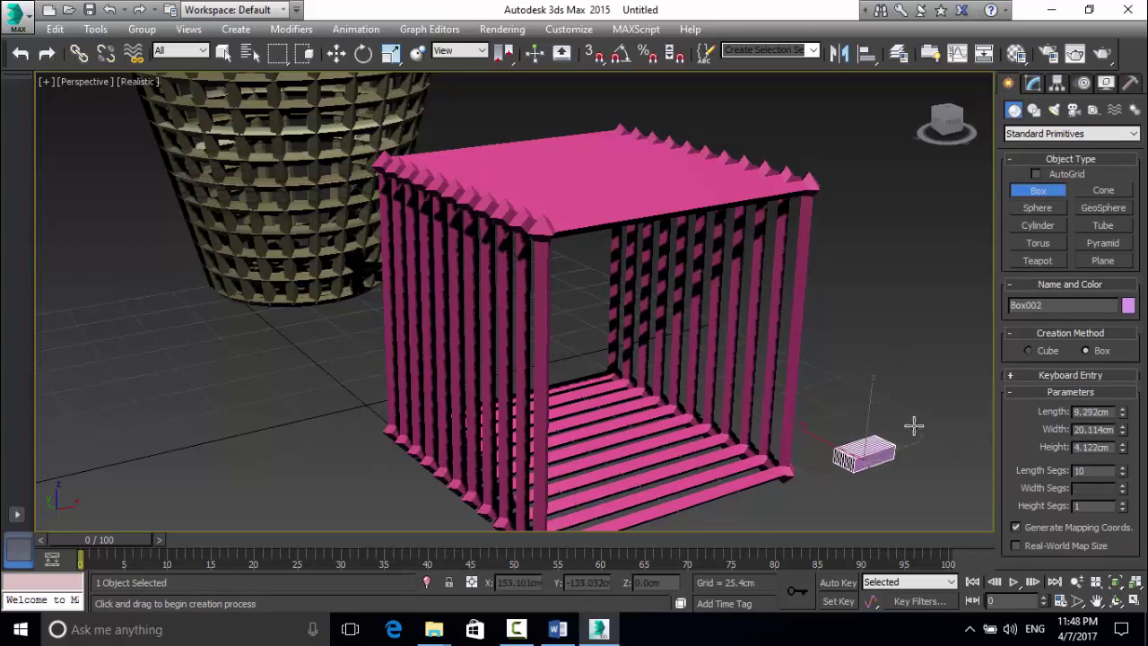
pyautogui.click(905, 273)
pyautogui.press('w')
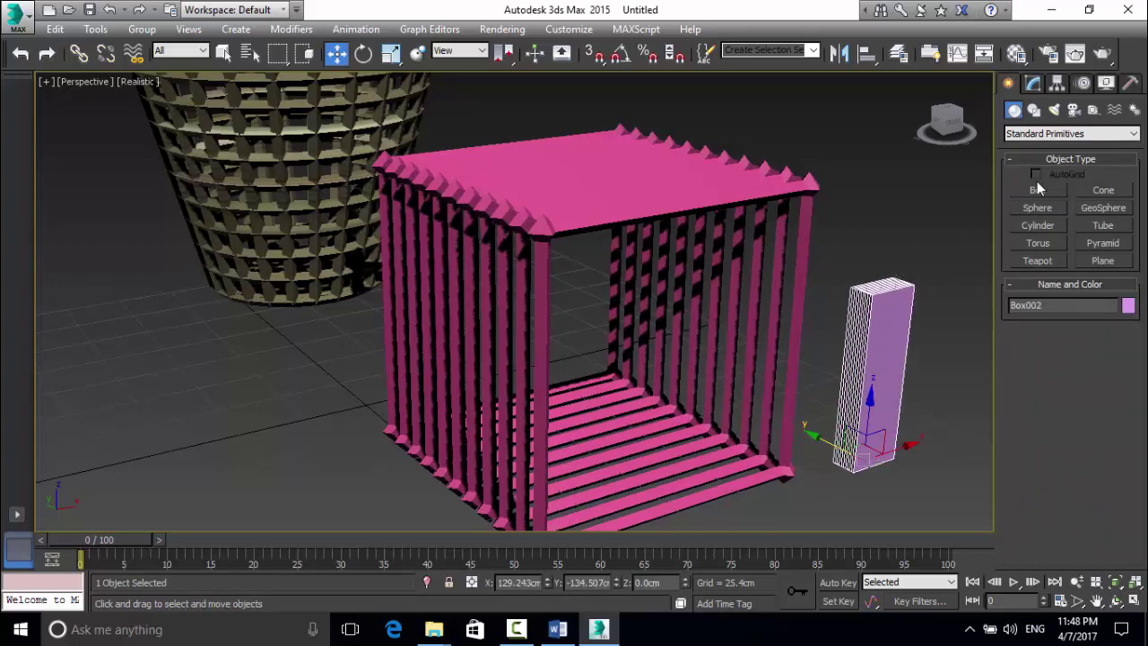
# Set the new box's length to 3 cm and its width and height to 100 cm each.
pyautogui.click(1032, 83)
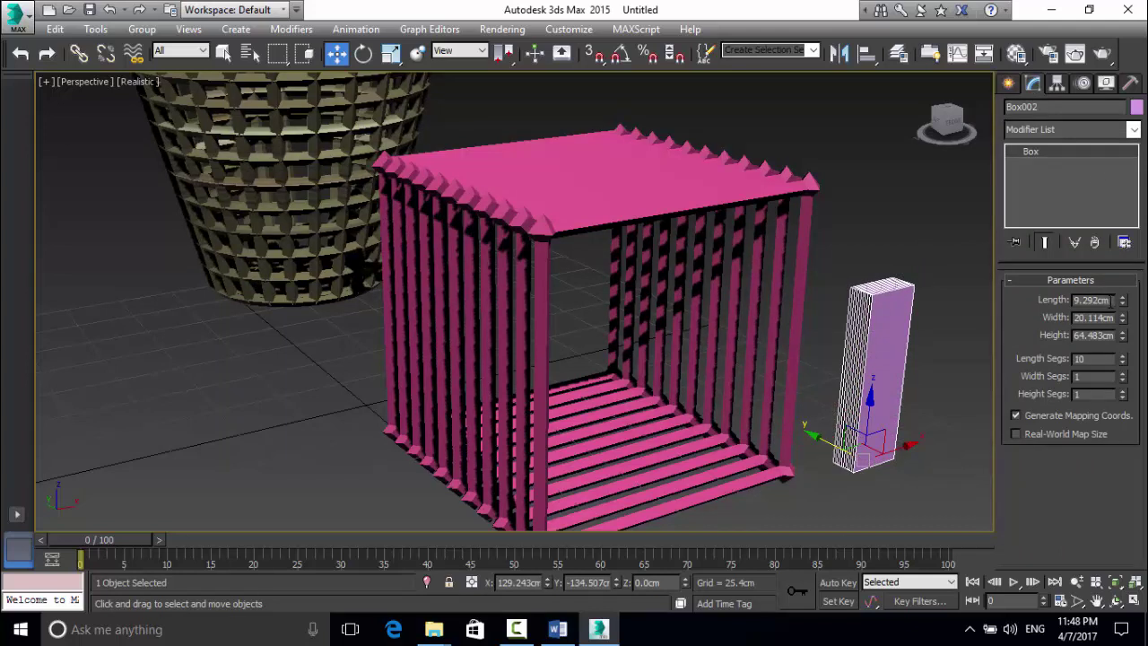
pyautogui.moveTo(1122, 305); pyautogui.dragTo(1120, 303)
pyautogui.doubleClick(1092, 300)
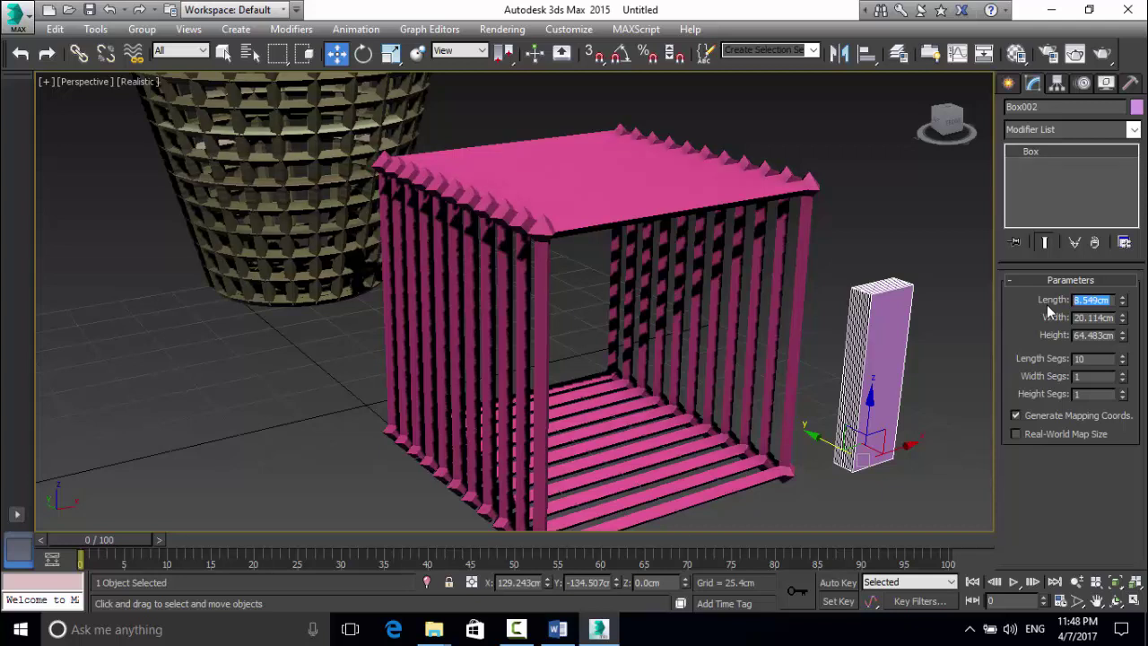
pyautogui.write('3')
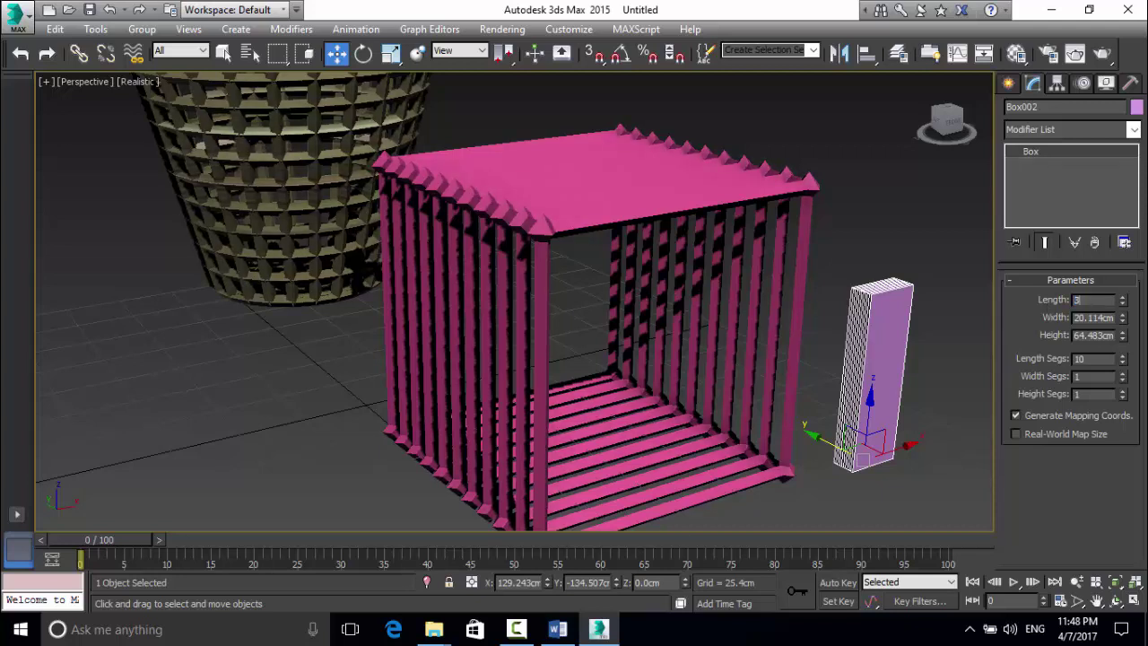
pyautogui.press('Return')
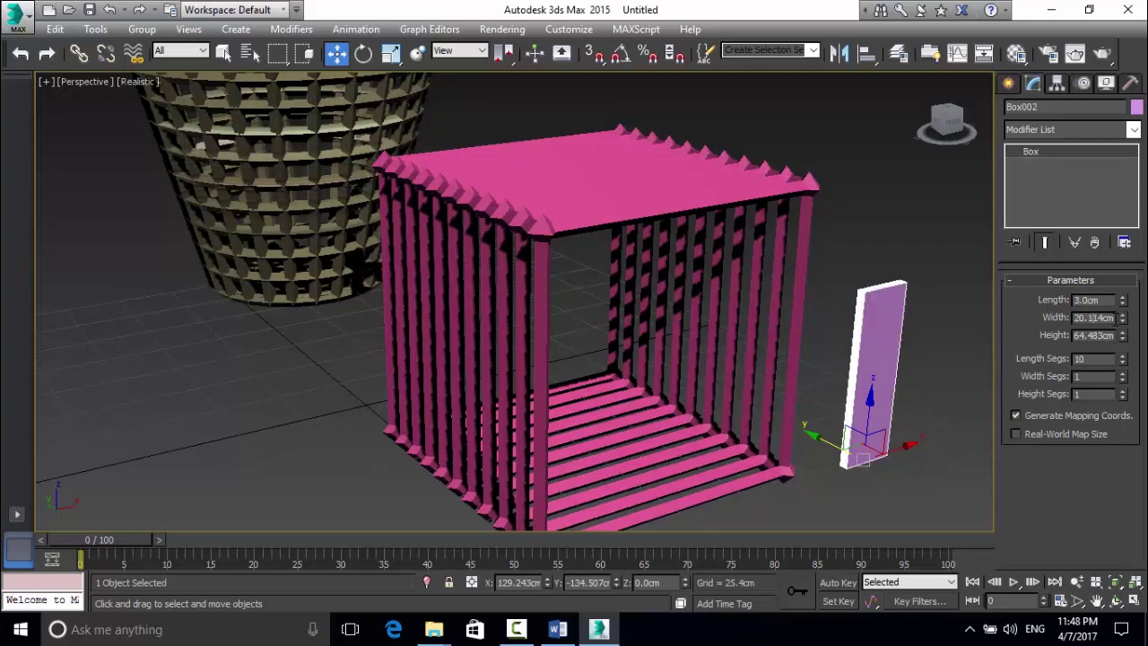
pyautogui.doubleClick(1092, 318)
pyautogui.write('100')
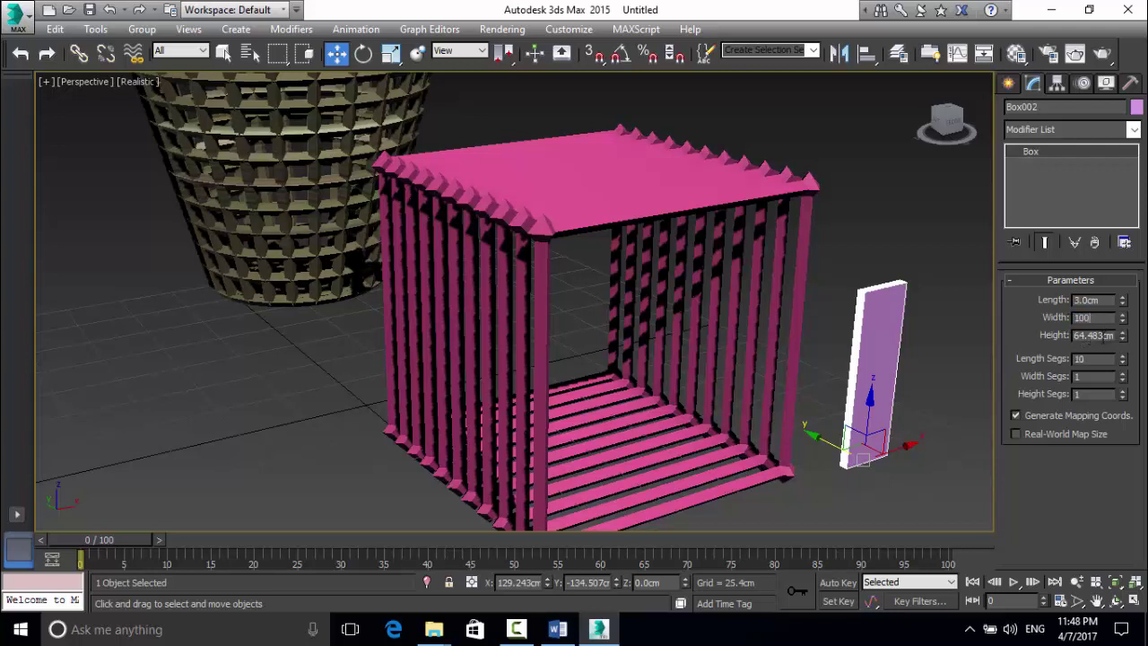
pyautogui.press('Return')
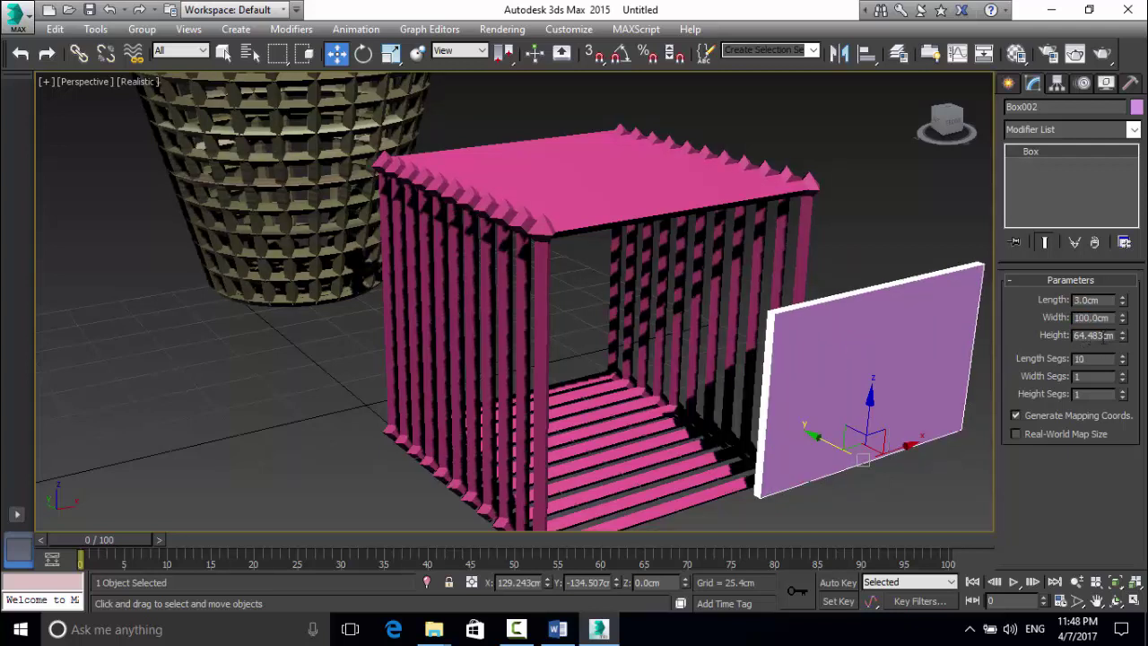
pyautogui.doubleClick(1092, 335)
pyautogui.write('100')
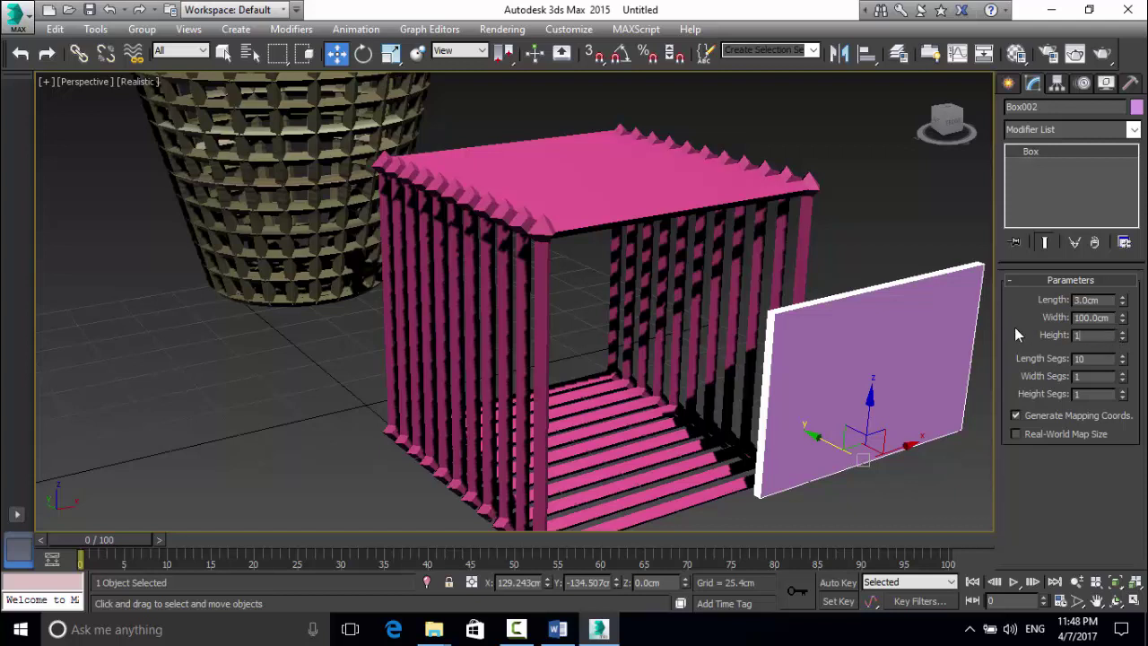
# Set the thin panel's width segments and height segments to 10 each.
pyautogui.click(1102, 358)
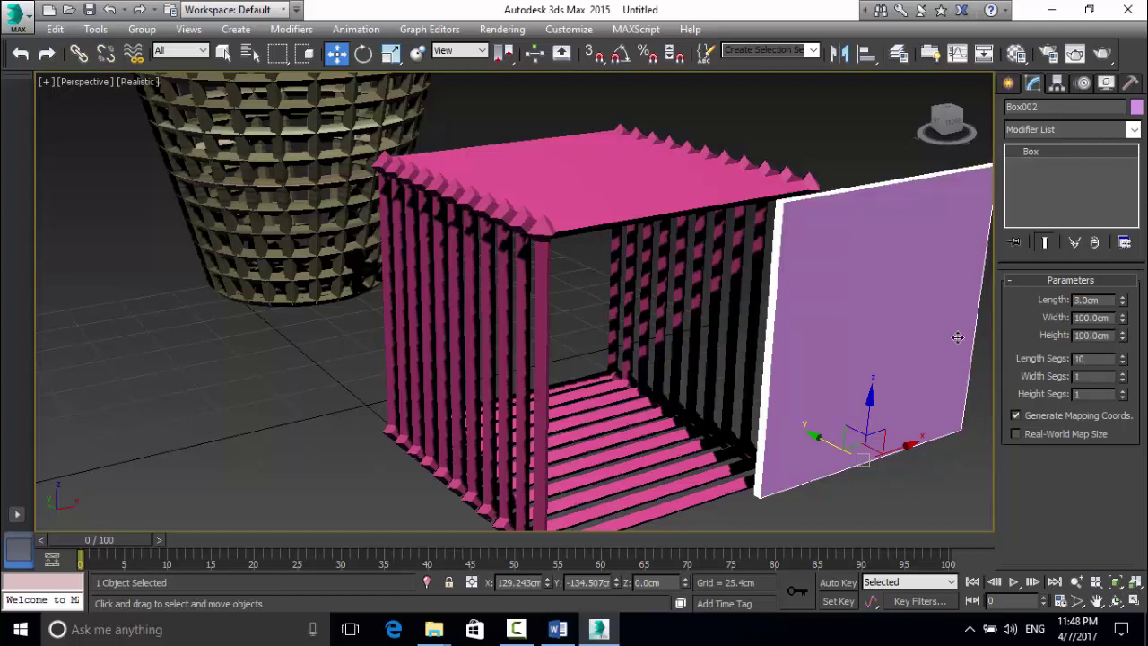
pyautogui.press('BackSpace')
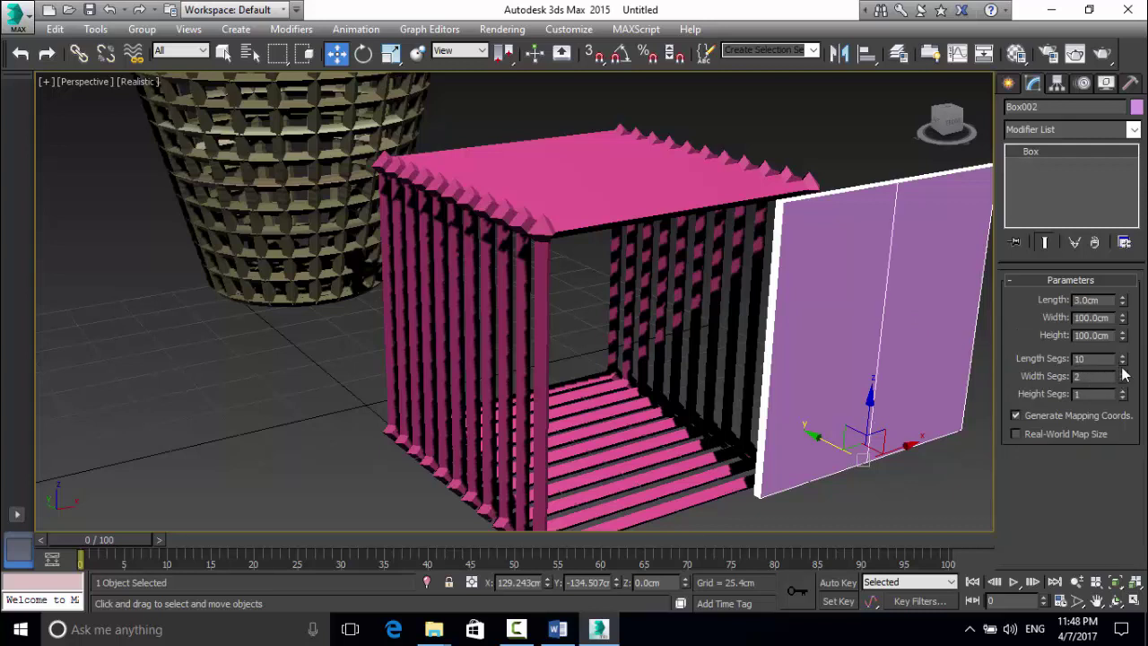
pyautogui.moveTo(1122, 373); pyautogui.dragTo(1121, 317)
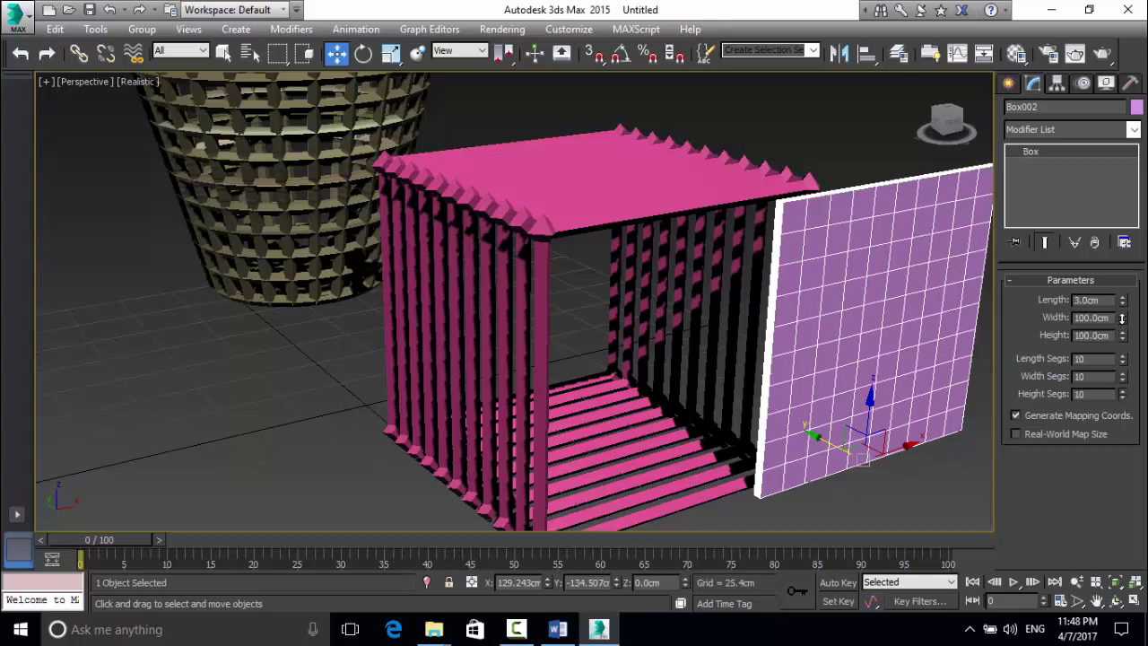
# Apply a Lattice modifier to the thin segmented panel.
pyautogui.click(1066, 129)
pyautogui.scroll(-15, 1066, 134)
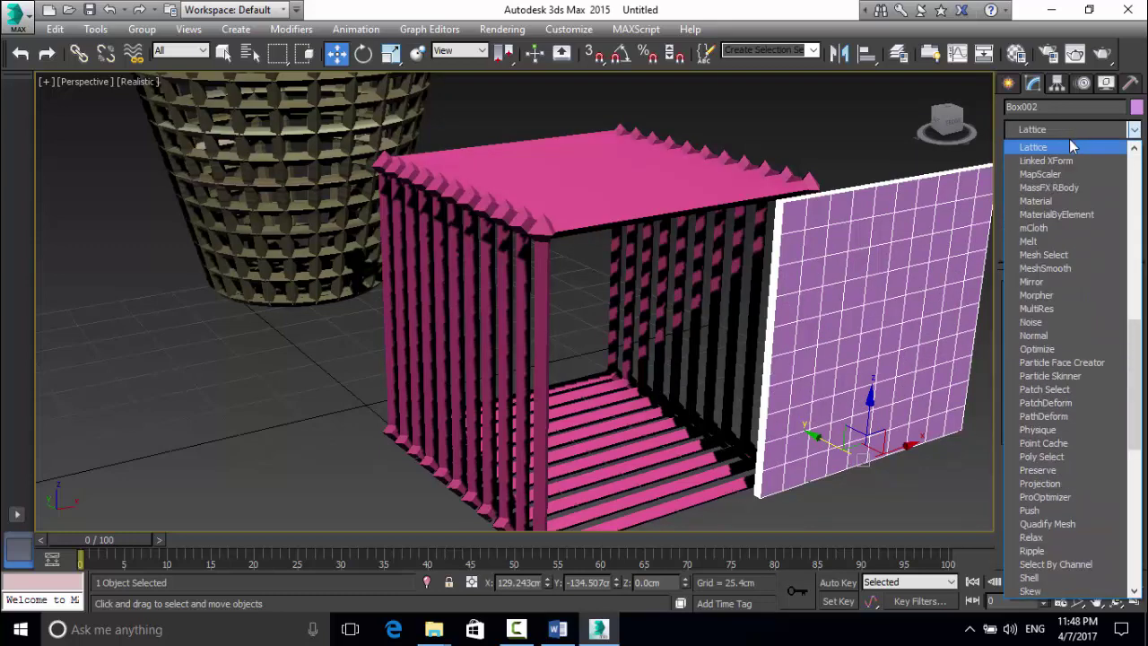
pyautogui.click(1066, 145)
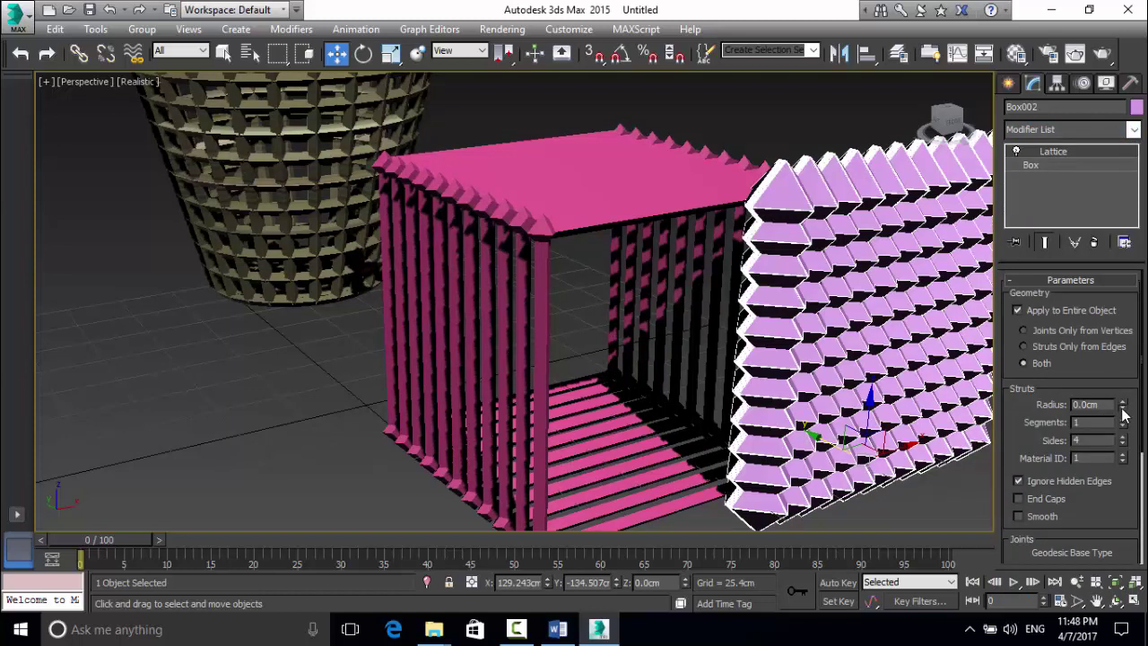
# Set the panel's lattice struts radius to 1.27 cm and its joints radius to 3.81 cm.
pyautogui.scroll(-5, 1110, 415)
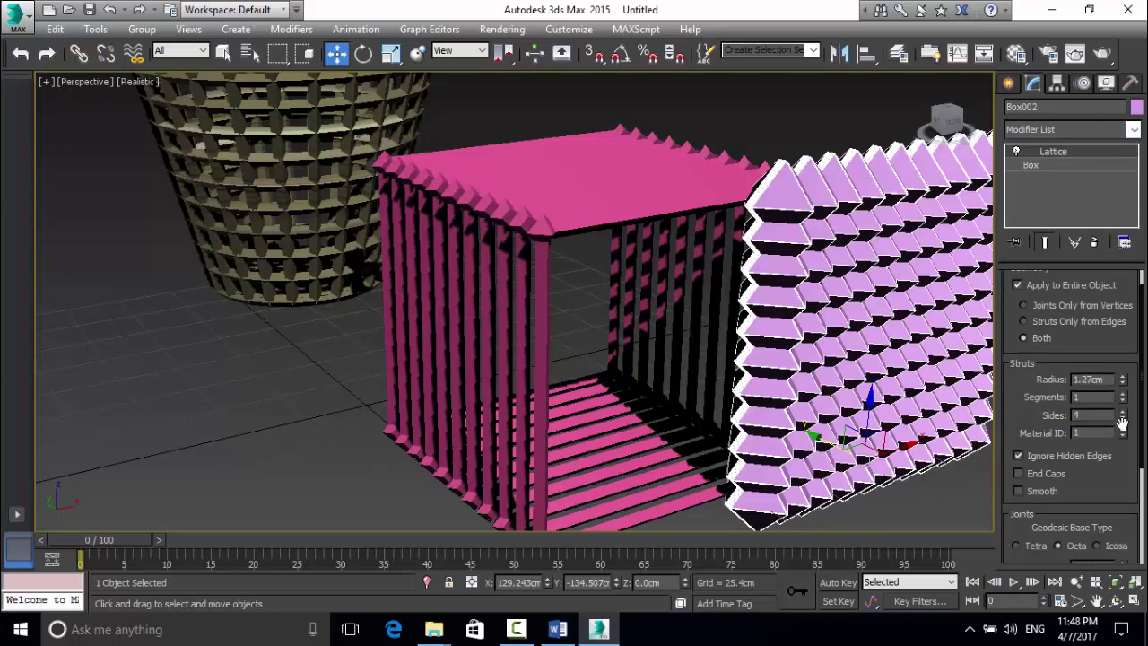
pyautogui.scroll(-1, 1116, 440)
pyautogui.moveTo(1122, 418); pyautogui.dragTo(1123, 425)
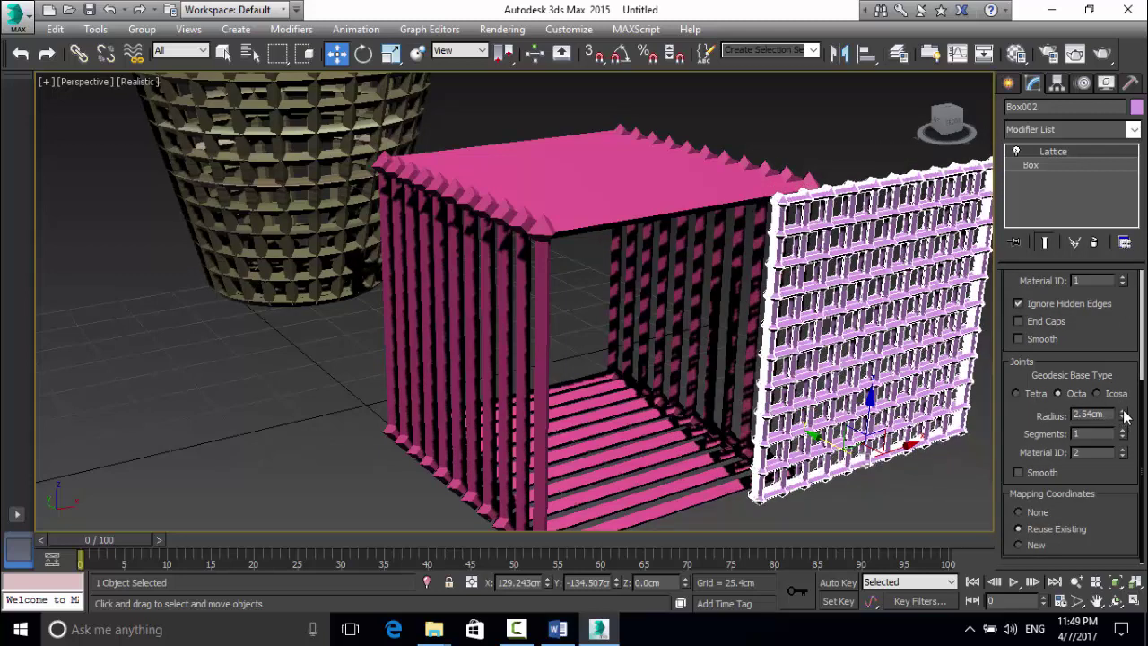
pyautogui.click(1123, 411)
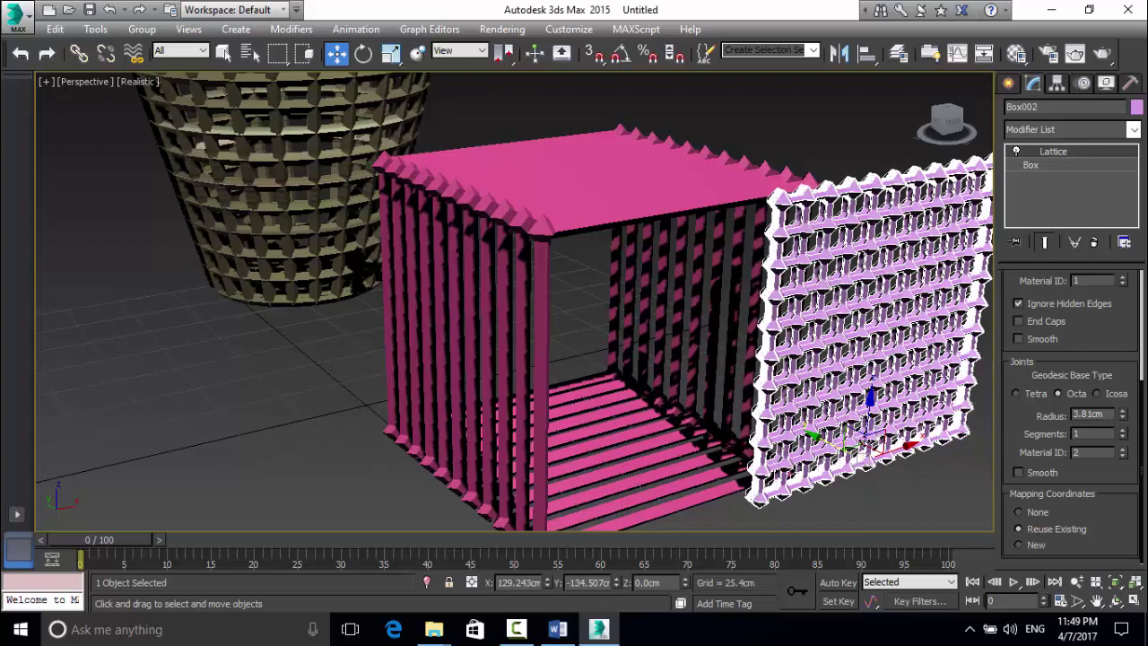
# Move the lattice panel along Y to behind the pink lattice box, and shift the basket group farther back.
pyautogui.moveTo(818, 439); pyautogui.dragTo(538, 368)
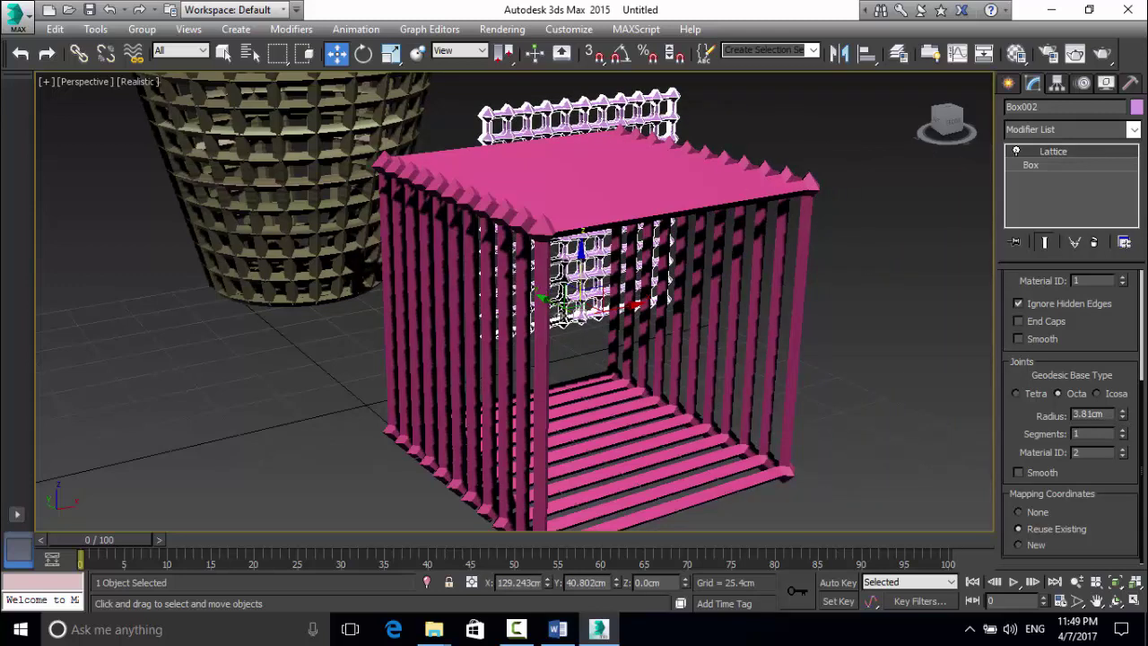
pyautogui.moveTo(538, 309); pyautogui.dragTo(549, 304)
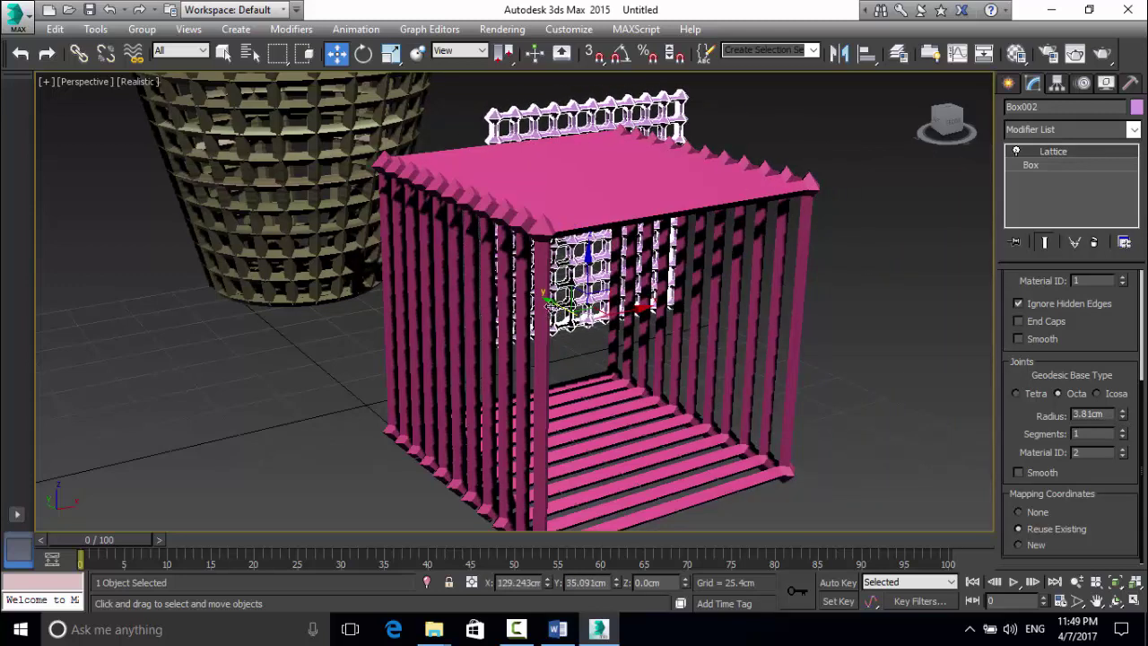
pyautogui.click(334, 237)
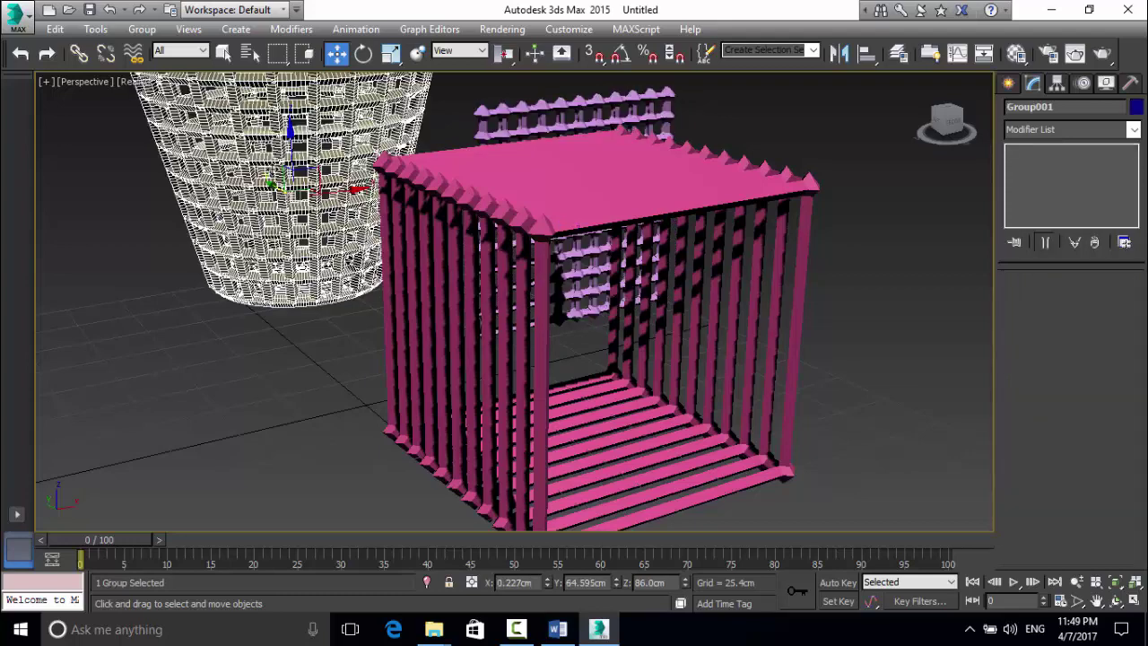
# Place the pink lattice box at the grid centre with X and Y positions of 0 cm.
pyautogui.click(476, 287)
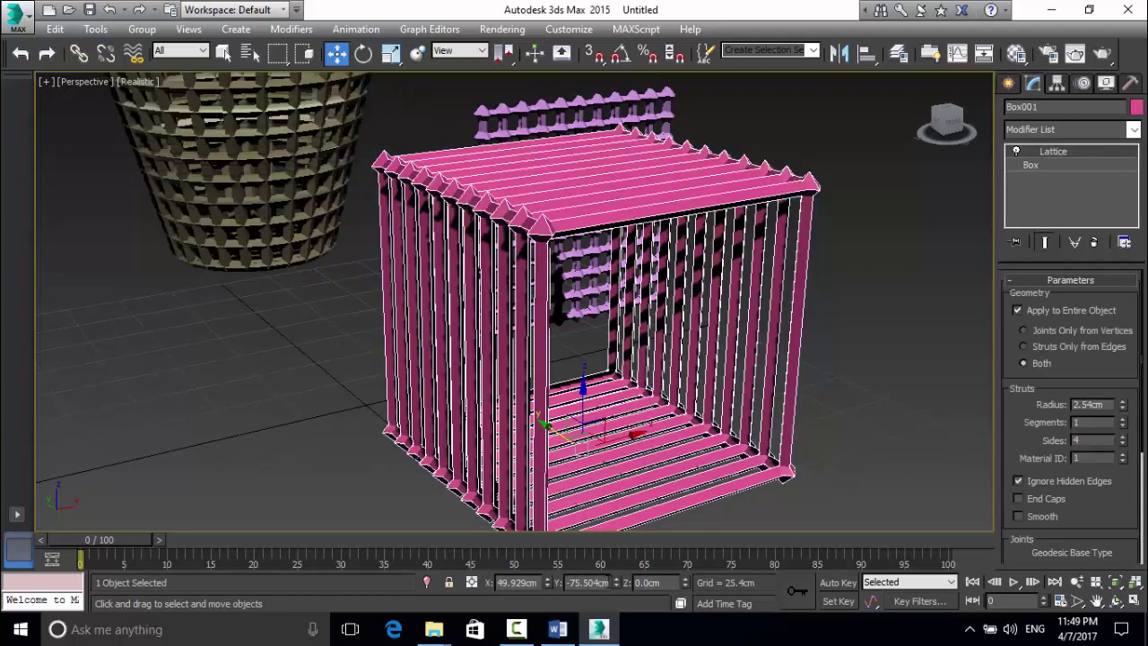
pyautogui.moveTo(612, 582); pyautogui.dragTo(558, 582)
pyautogui.write('0.0cm')
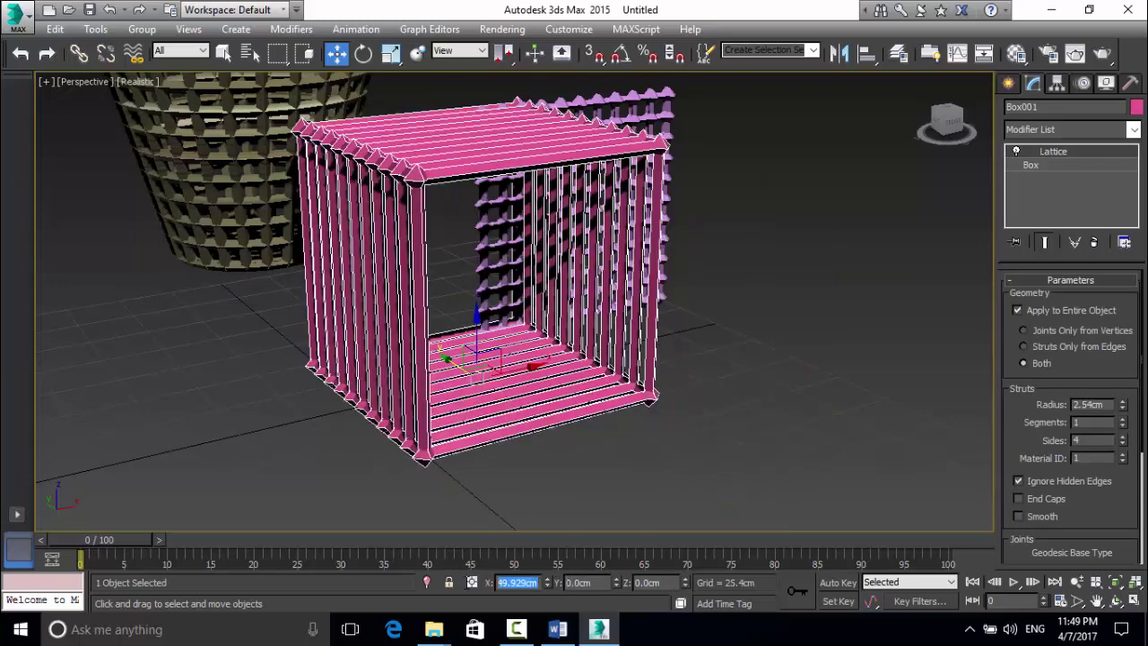
pyautogui.write('0')
pyautogui.press('Return')
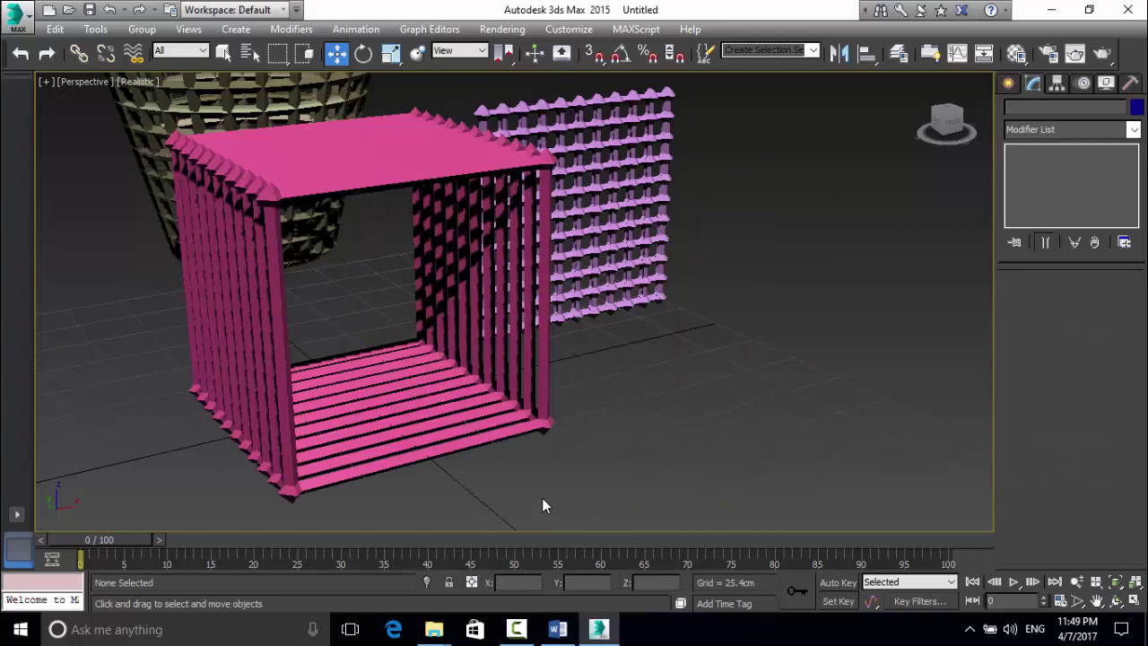
# Place the lattice panel at the grid centre with X and Y positions of 0 cm.
pyautogui.click(626, 239)
pyautogui.write('0')
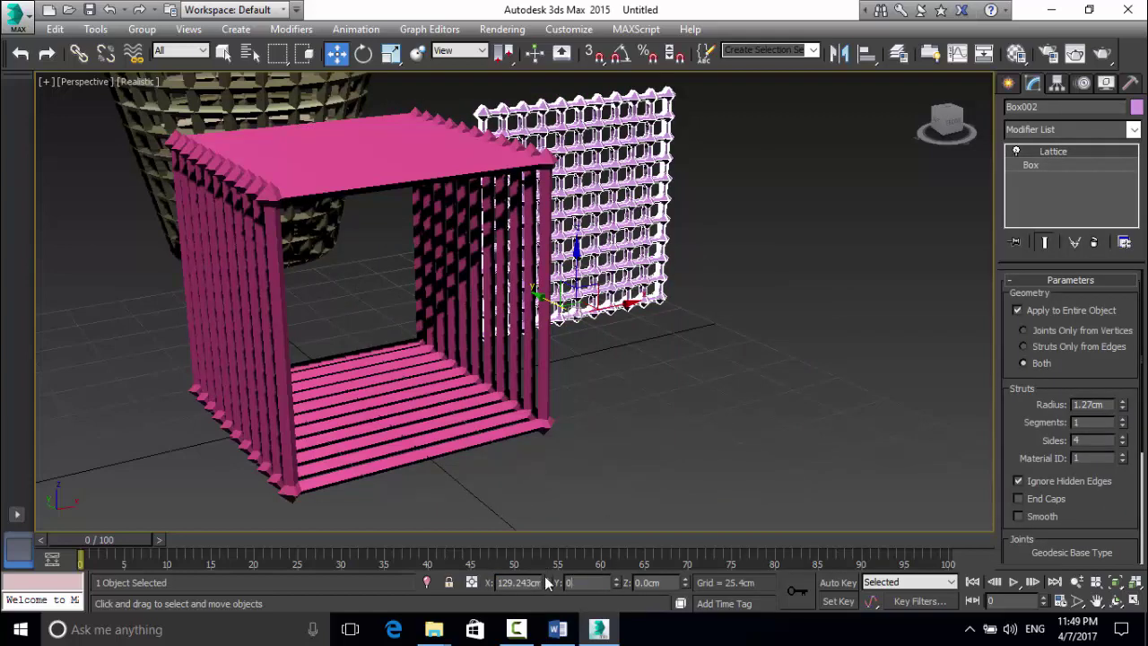
pyautogui.doubleClick(498, 583)
pyautogui.write('0')
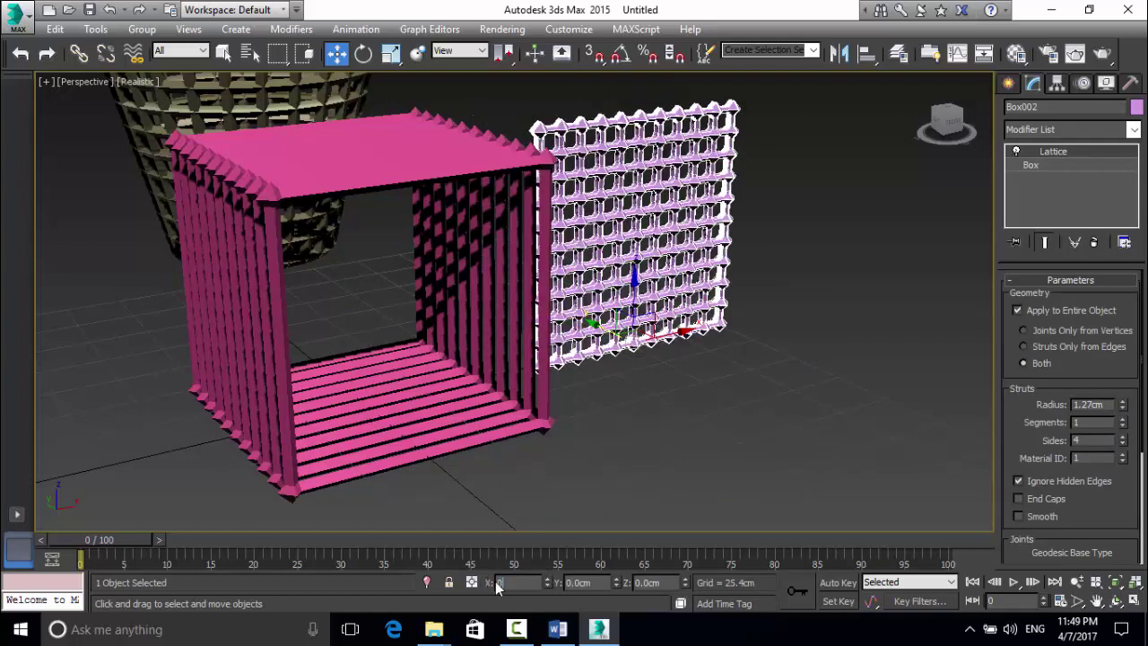
pyautogui.press('Return')
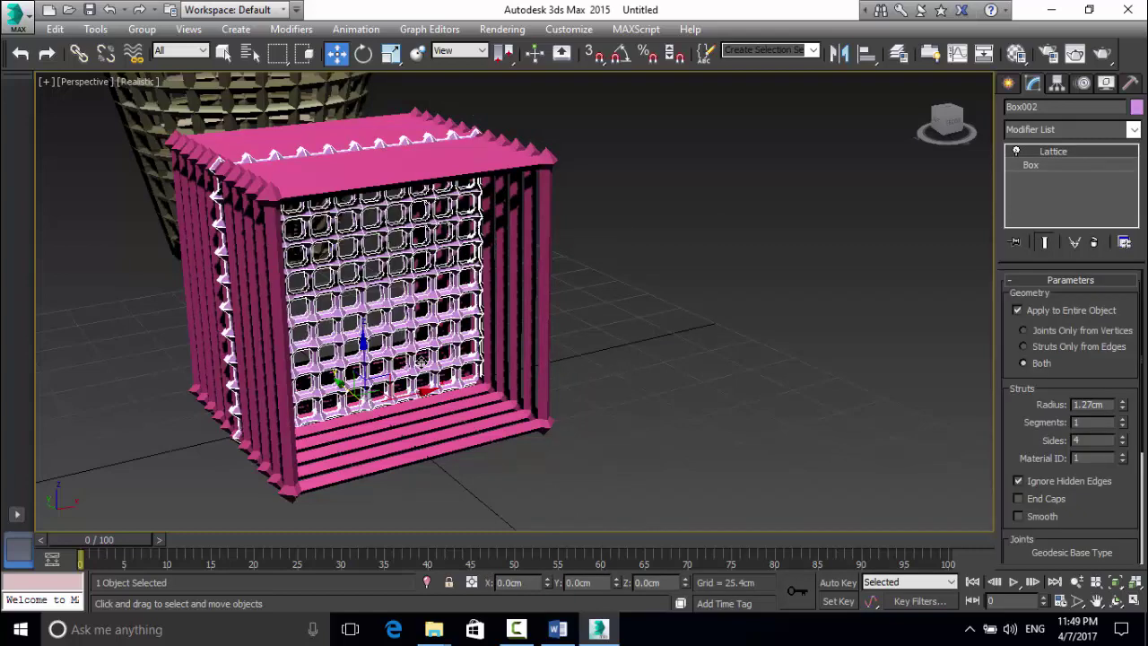
pyautogui.moveTo(545, 581); pyautogui.dragTo(550, 578)
pyautogui.rightClick(546, 582)
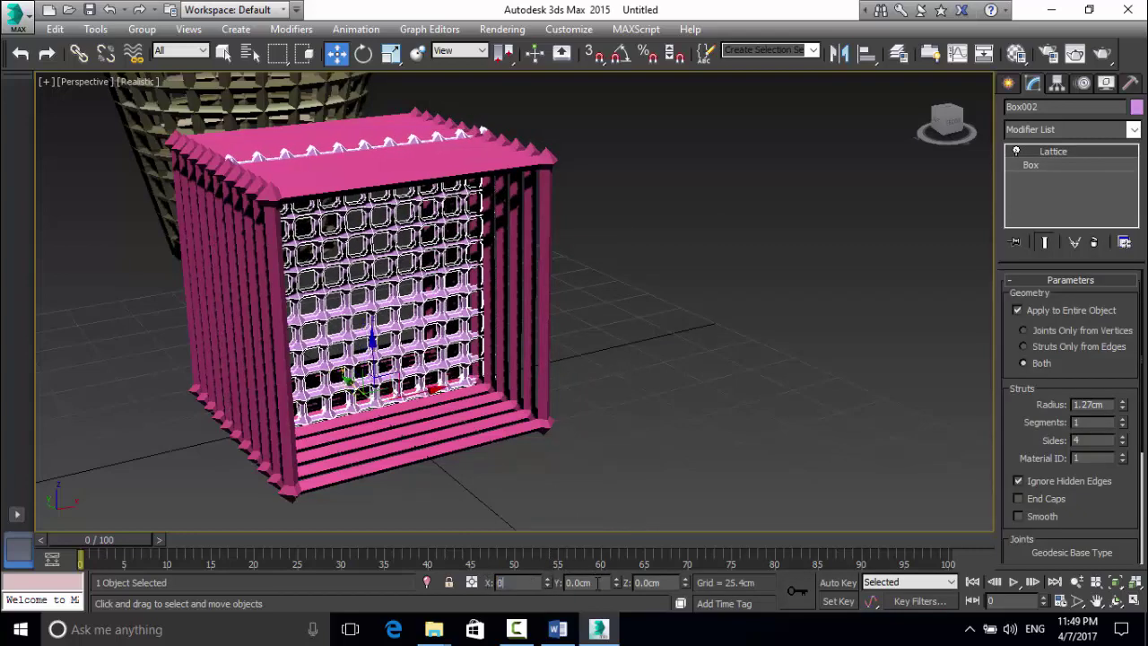
# Set the lattice panel's Y position to 50 cm so it closes the back of the pink box.
pyautogui.moveTo(616, 582); pyautogui.dragTo(609, 584)
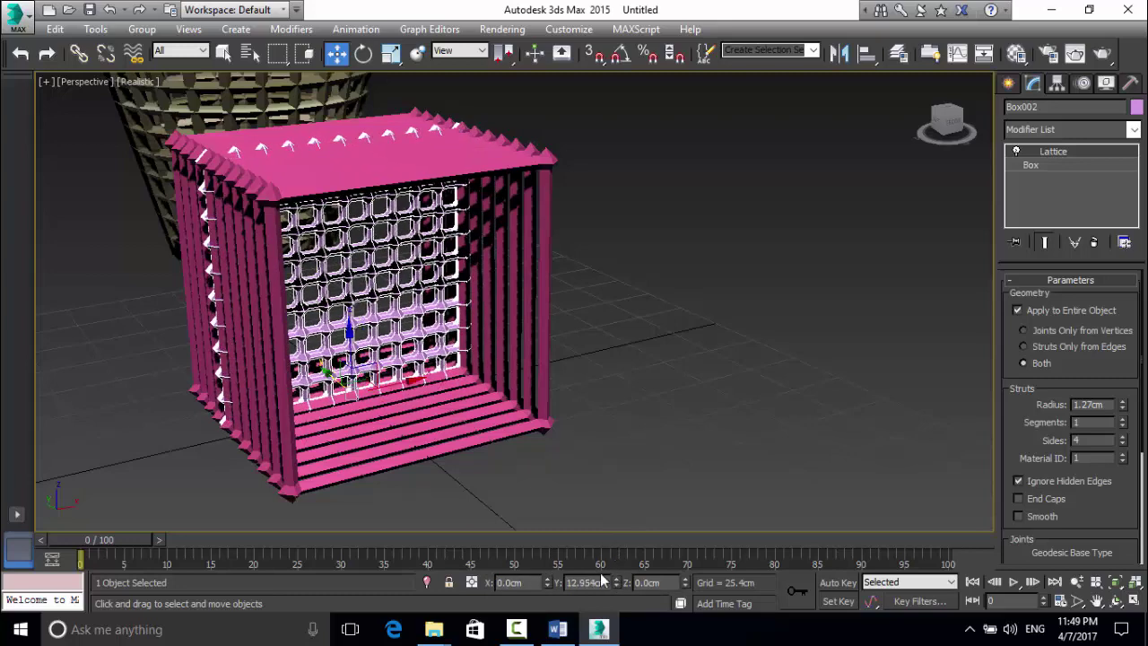
pyautogui.doubleClick(583, 583)
pyautogui.write('50')
pyautogui.press('Return')
pyautogui.click(609, 503)
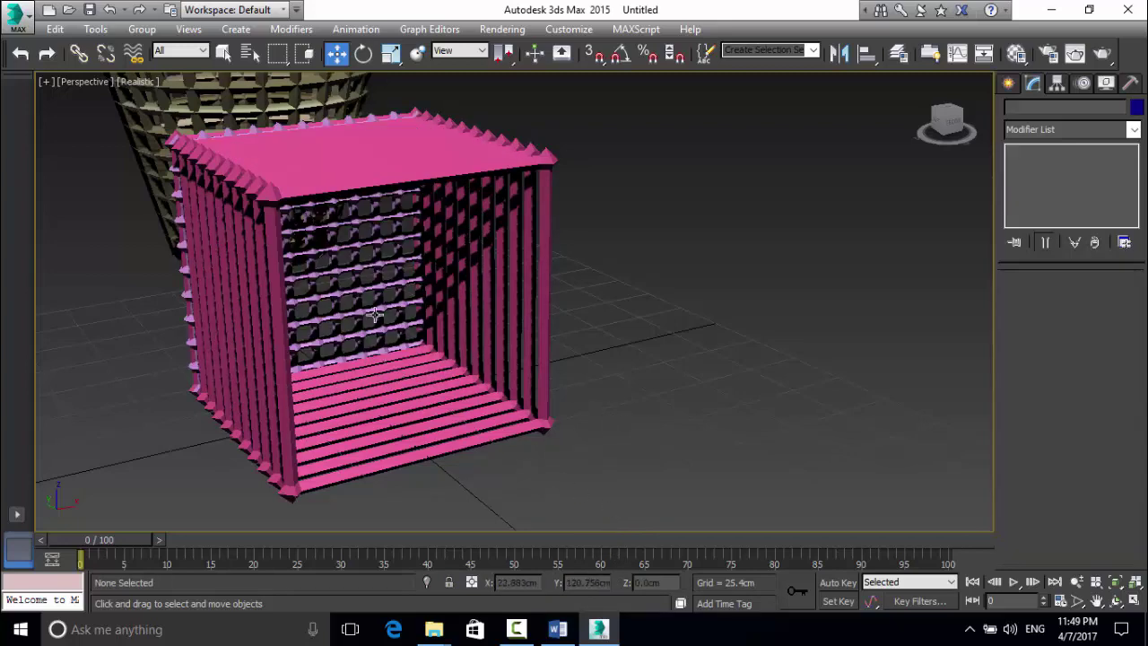
# Group the pink lattice box and the lattice panel under the default group name.
pyautogui.moveTo(518, 348); pyautogui.dragTo(391, 295)
pyautogui.click(142, 29)
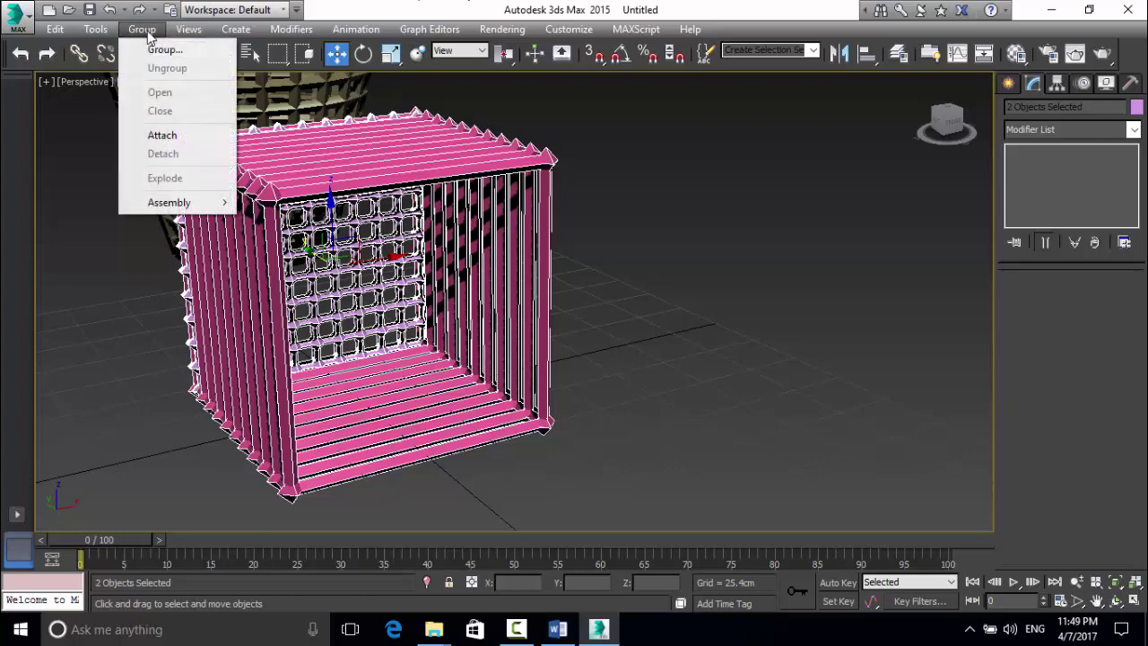
pyautogui.click(157, 45)
pyautogui.click(585, 345)
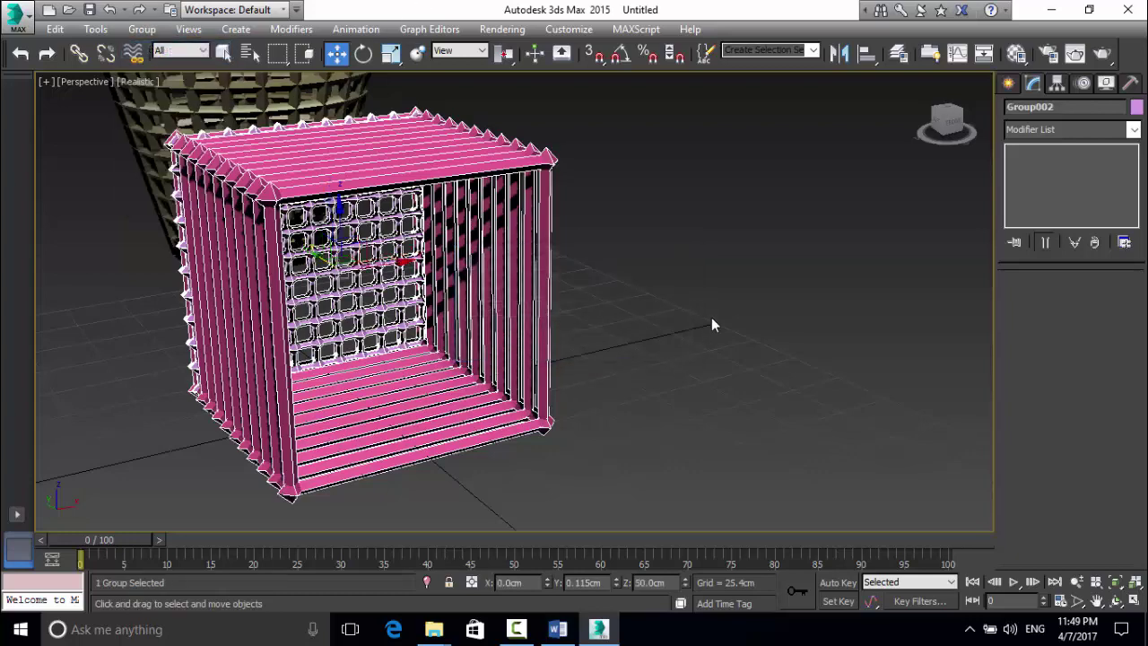
# Examine the grouped box and its back panel from other angles, and restore the home view.
pyautogui.click(714, 324)
pyautogui.click(399, 282)
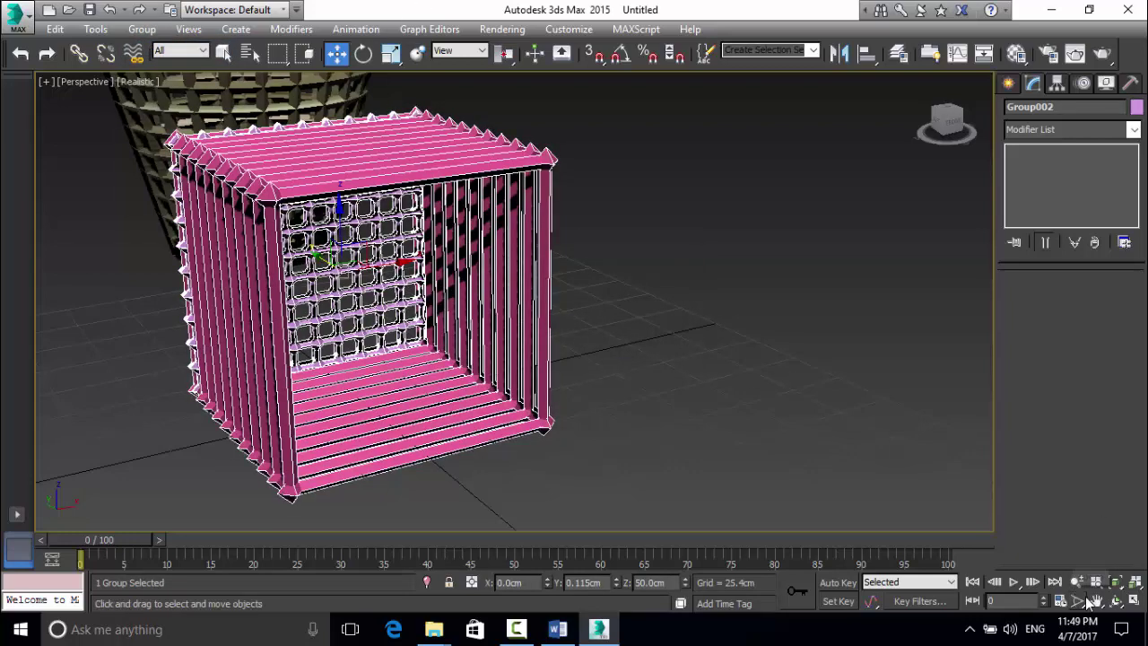
pyautogui.click(1116, 601)
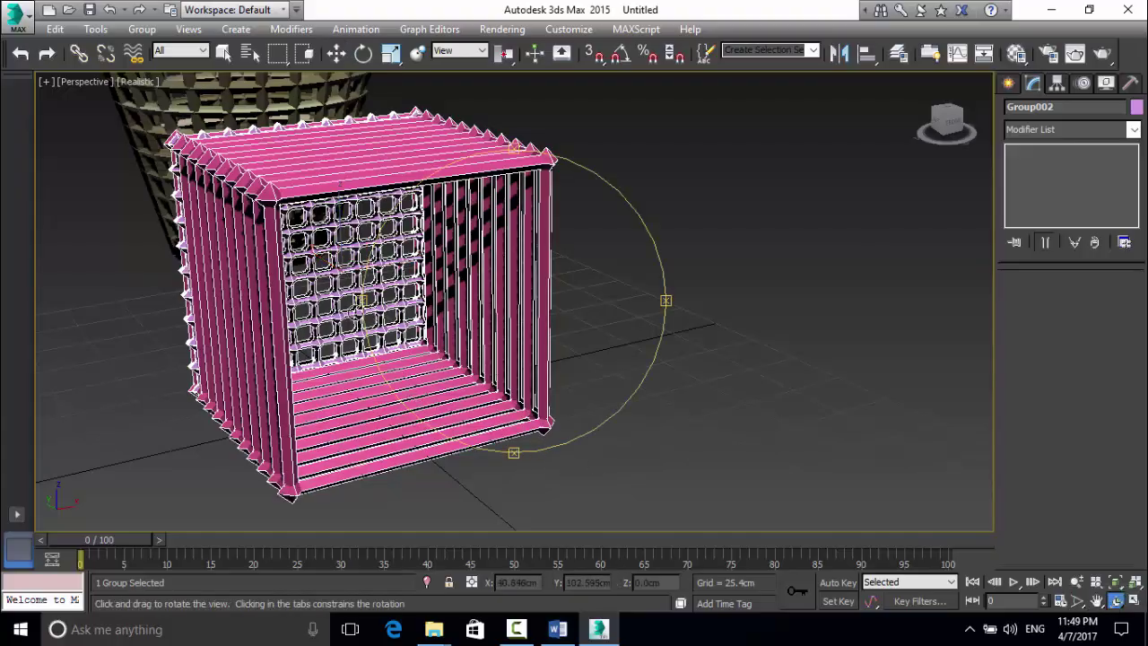
pyautogui.moveTo(392, 374); pyautogui.dragTo(519, 267)
pyautogui.moveTo(525, 448); pyautogui.dragTo(648, 402)
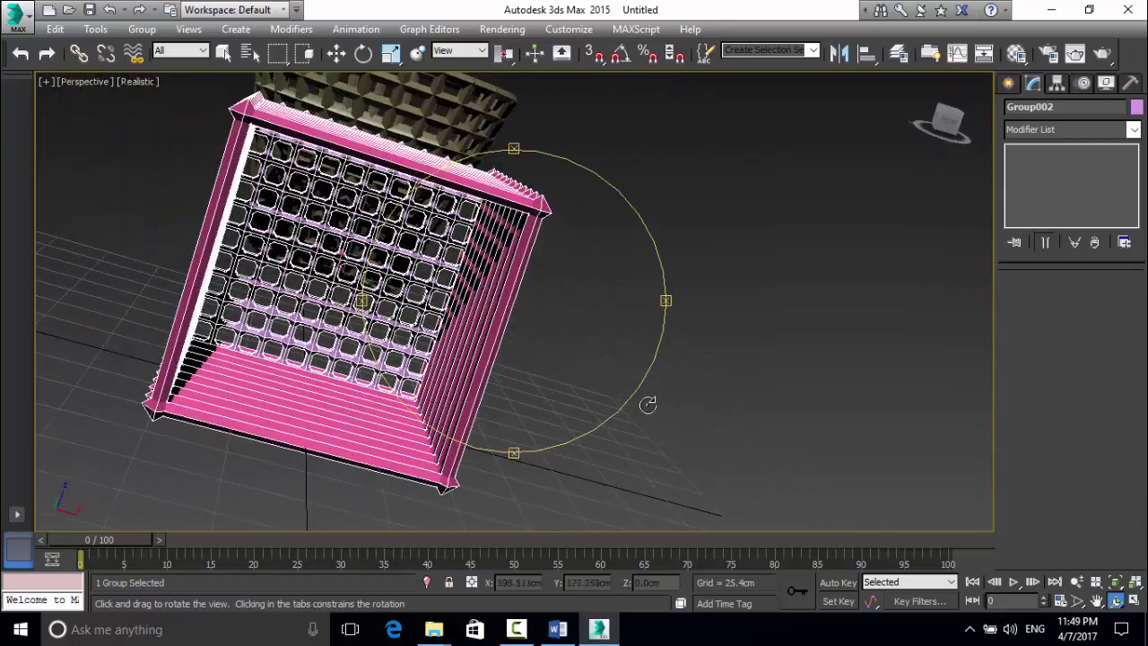
pyautogui.rightClick(695, 403)
pyautogui.click(917, 82)
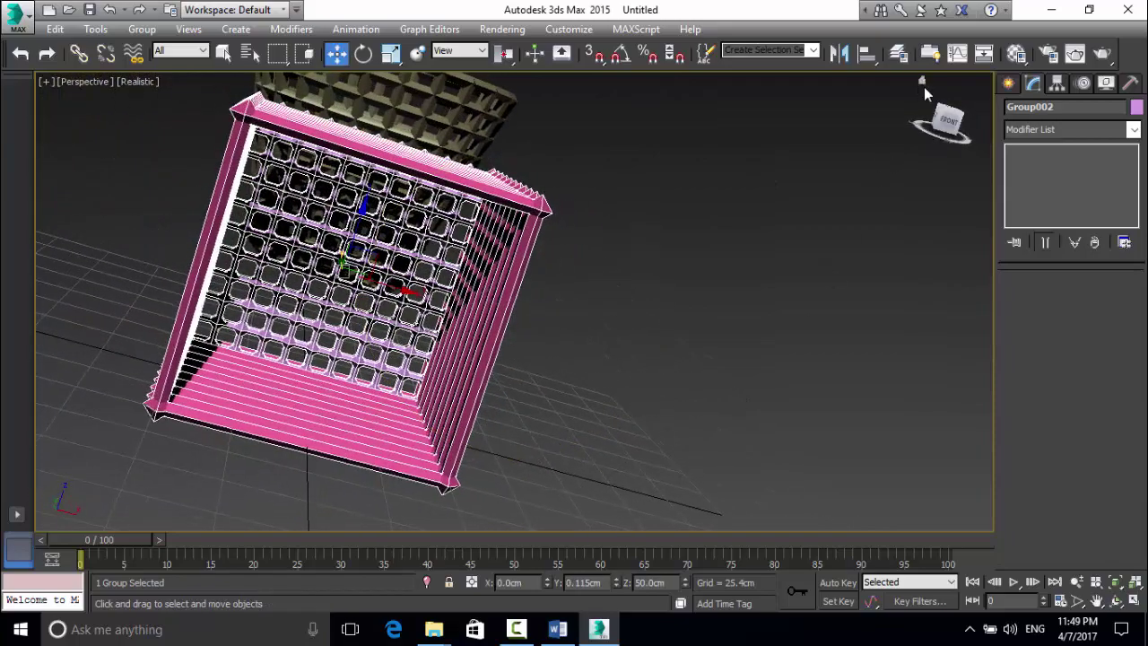
# Create a teapot with a radius of about 61 cm beside the grouped lattice box.
pyautogui.click(1007, 82)
pyautogui.click(1038, 260)
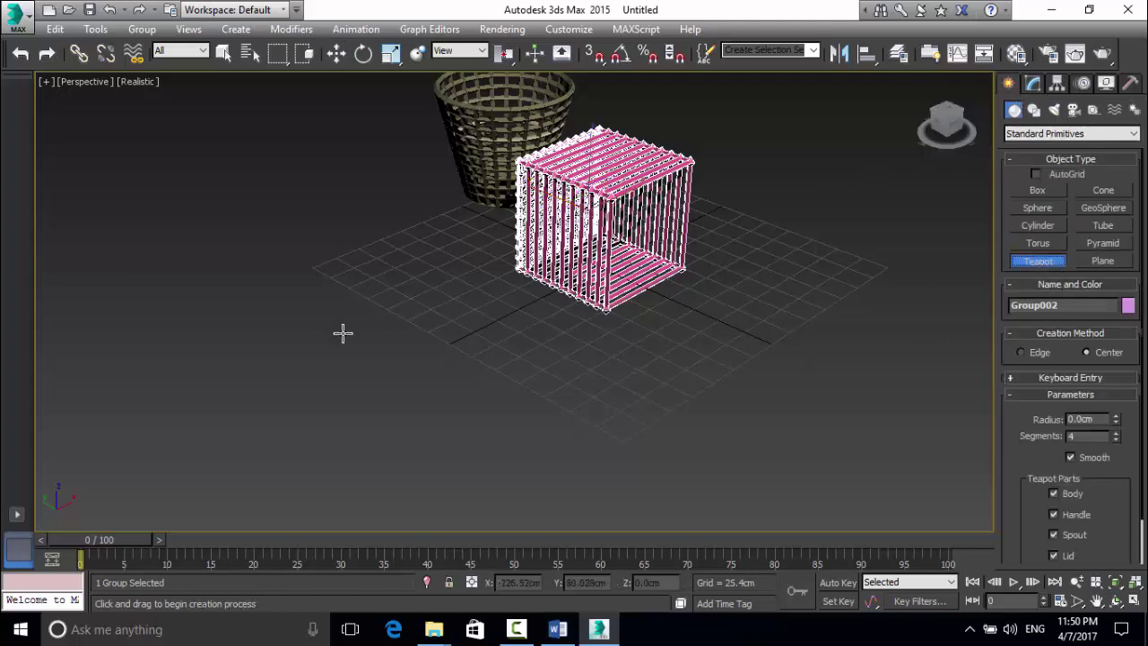
pyautogui.moveTo(344, 331); pyautogui.dragTo(435, 350)
pyautogui.press('w')
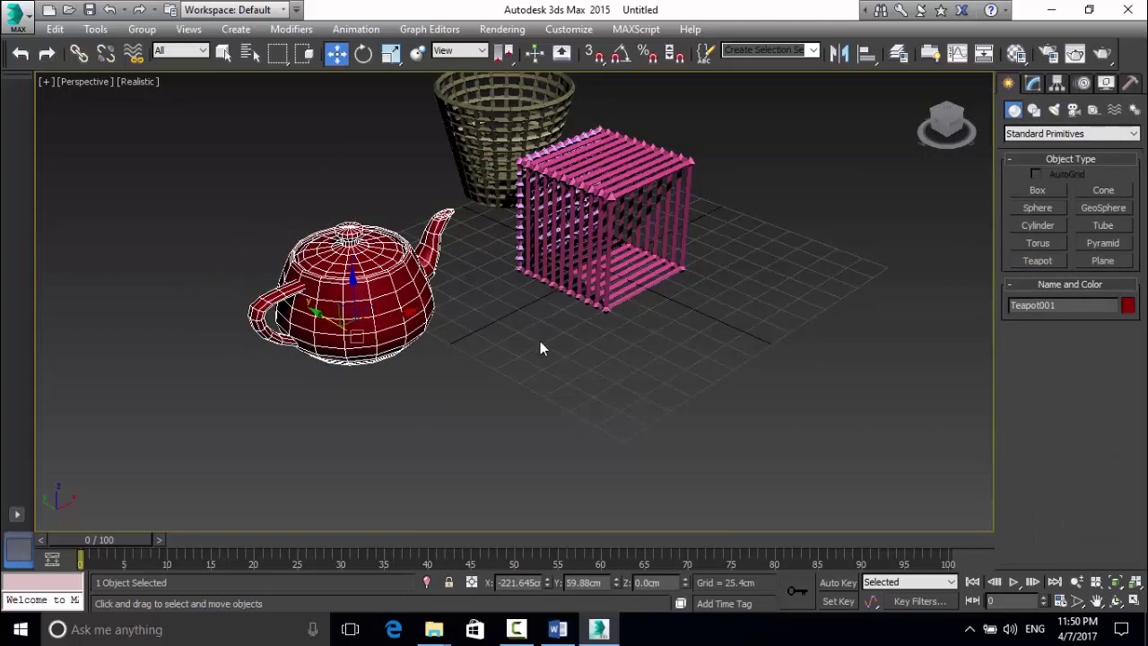
# Remove the teapot's handle, lid and spout, keeping only its body.
pyautogui.click(1033, 84)
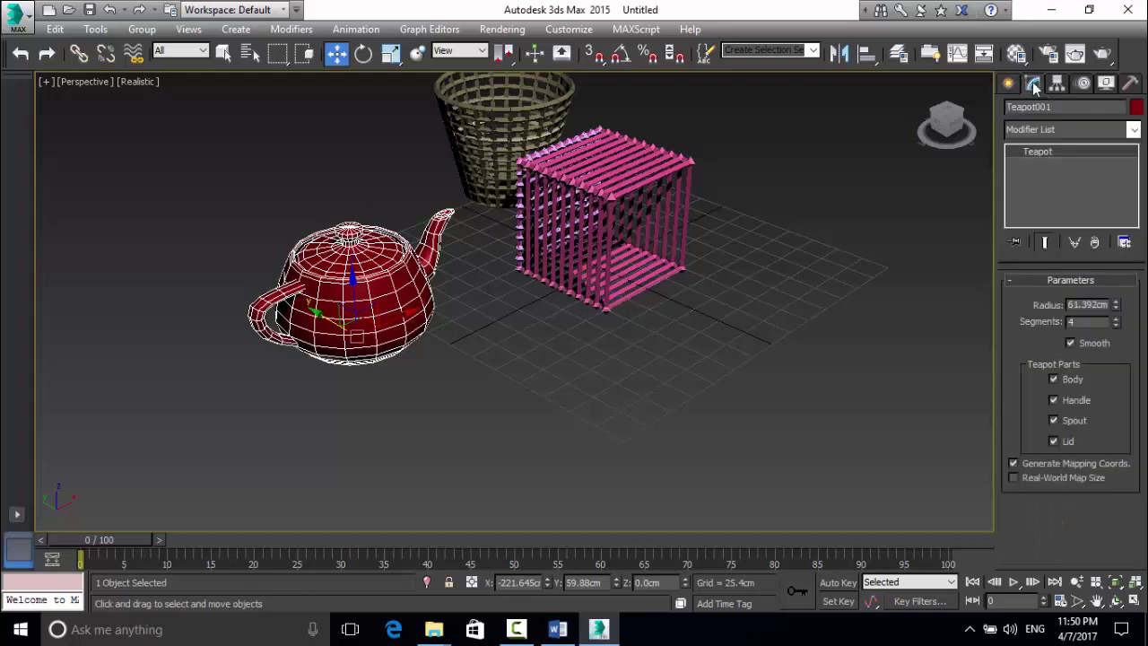
pyautogui.click(1055, 400)
pyautogui.click(1063, 441)
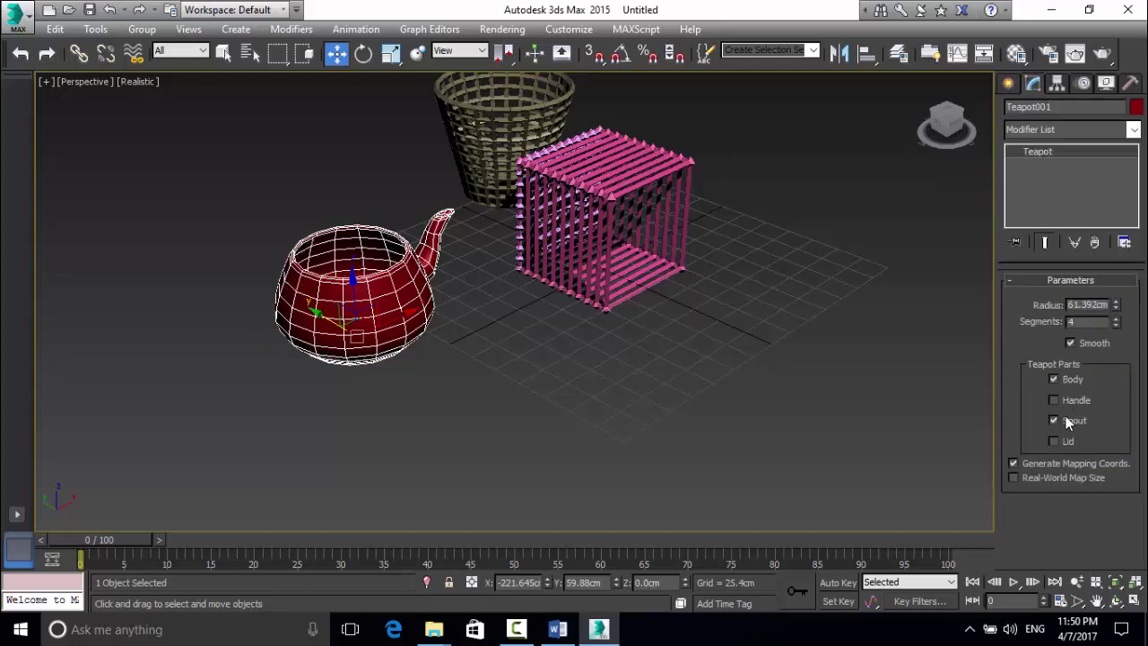
pyautogui.click(1066, 421)
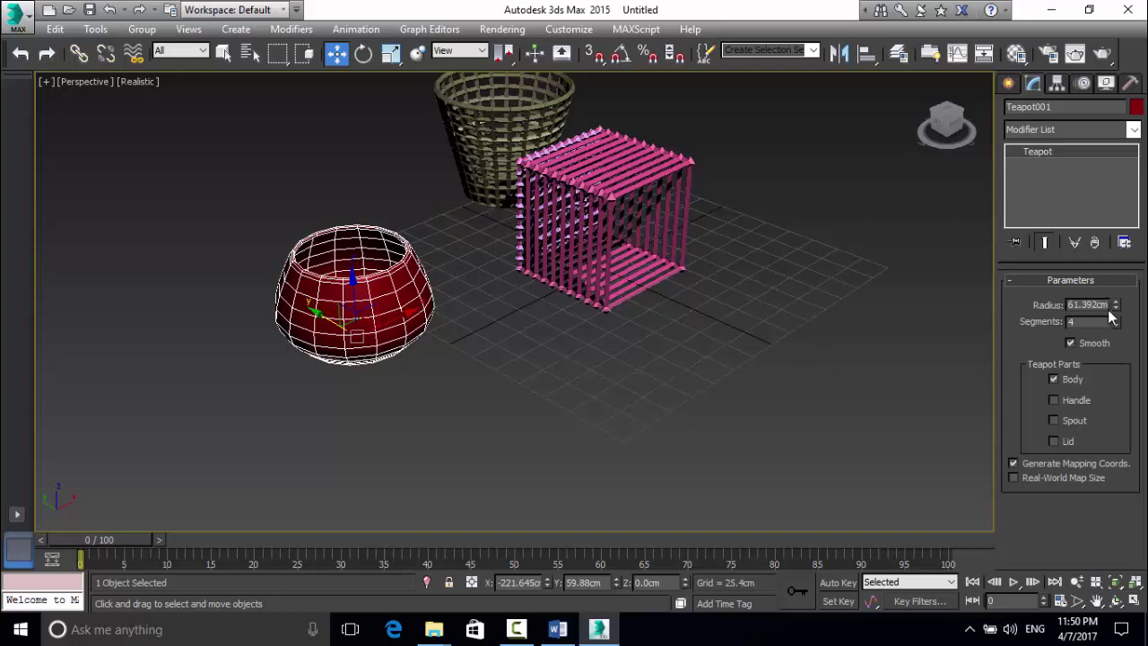
# Apply a Lattice modifier to the teapot body.
pyautogui.click(1068, 127)
pyautogui.scroll(-1, 1067, 128)
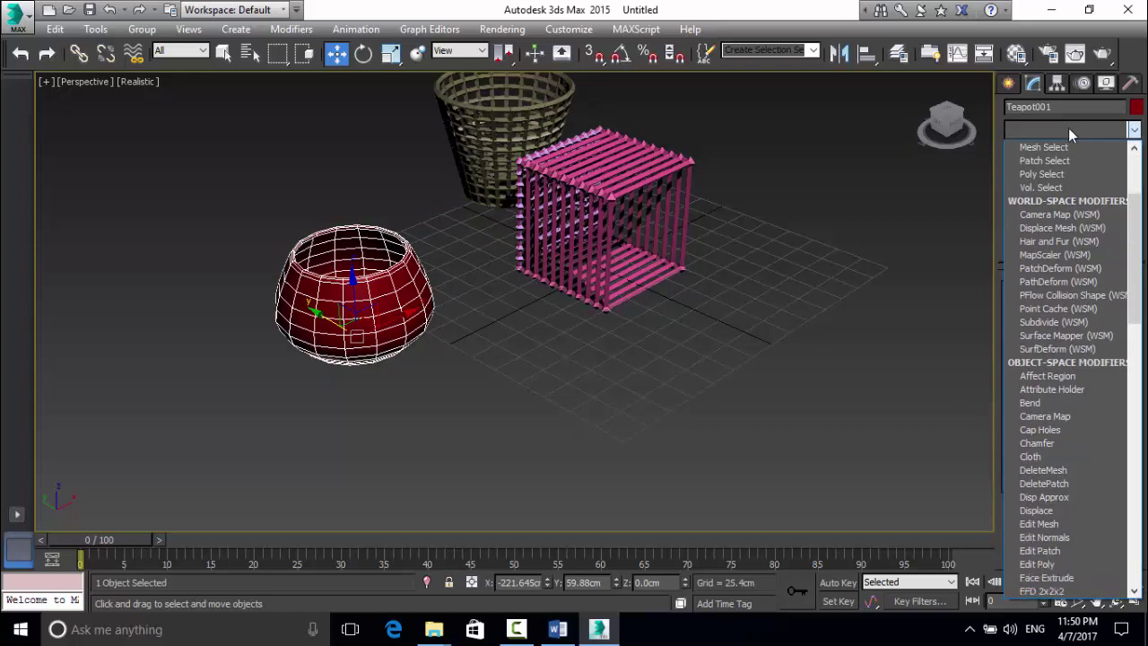
pyautogui.press('l')
pyautogui.click(1064, 146)
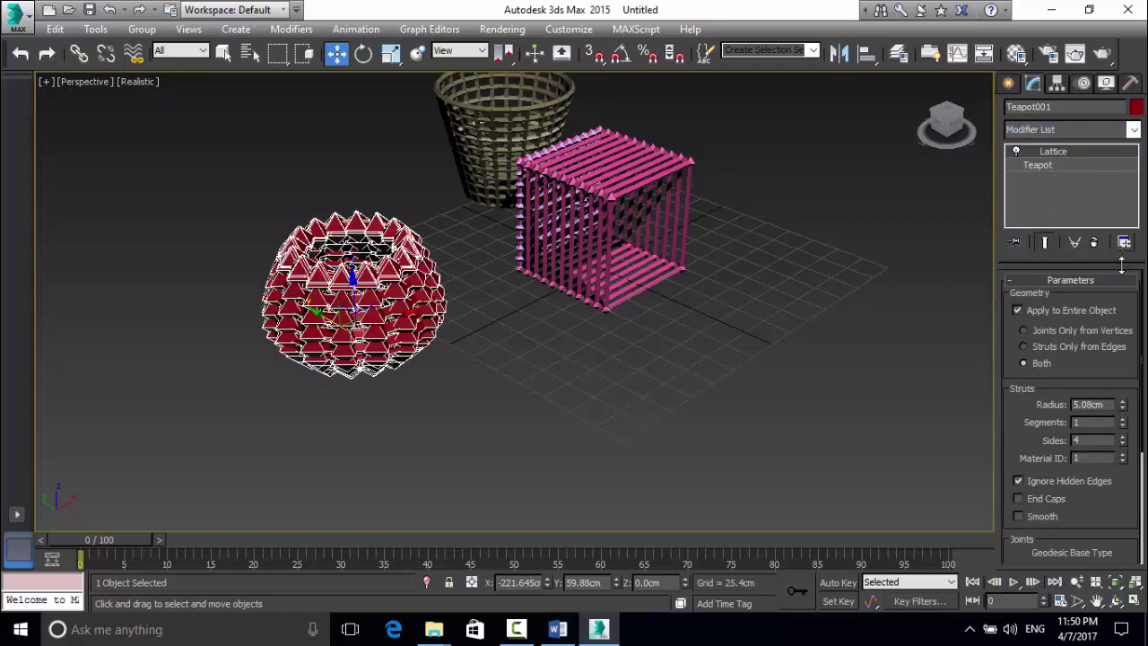
# Set the teapot lattice's struts to a 1.27 cm radius with 3 segments and its joints radius to 3.81 cm.
pyautogui.moveTo(1122, 408); pyautogui.dragTo(1121, 425)
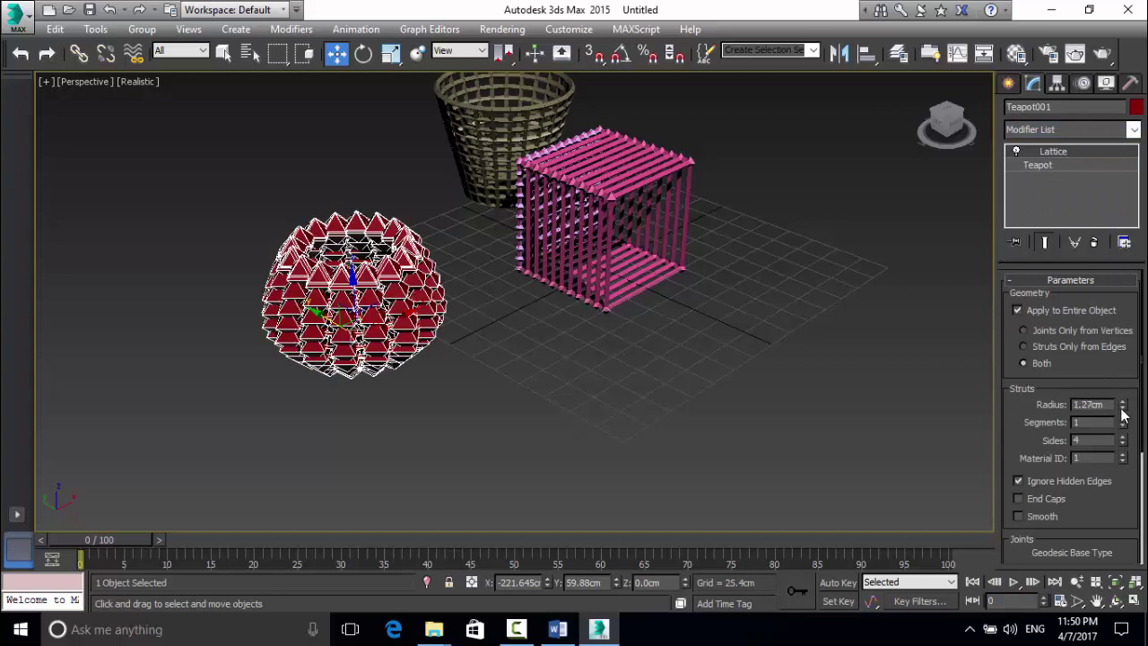
pyautogui.scroll(-3, 1121, 436)
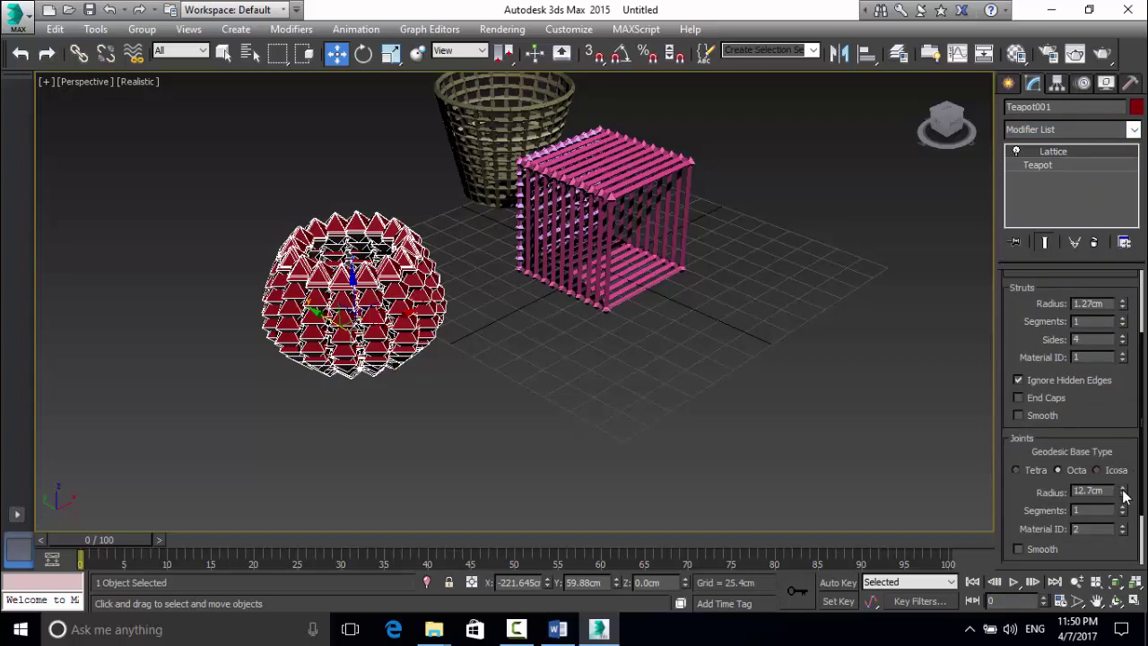
pyautogui.moveTo(1122, 495); pyautogui.dragTo(1124, 498)
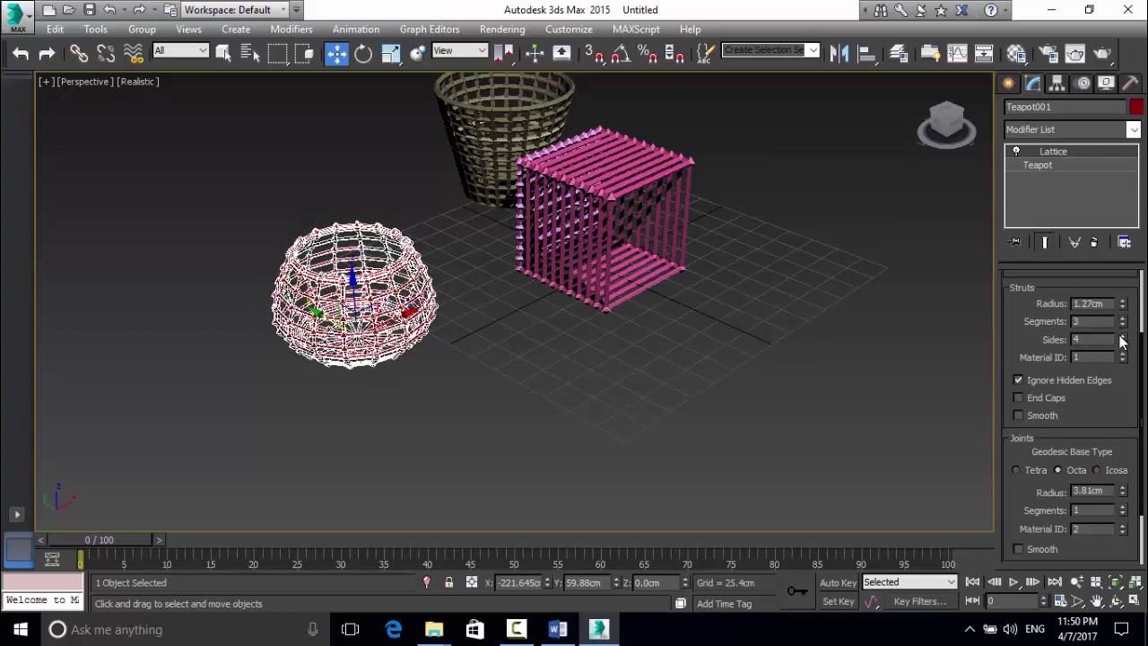
# Raise the base teapot's segments to 6 beneath the Lattice modifier for a denser mesh.
pyautogui.click(478, 321)
pyautogui.scroll(5, 353, 272)
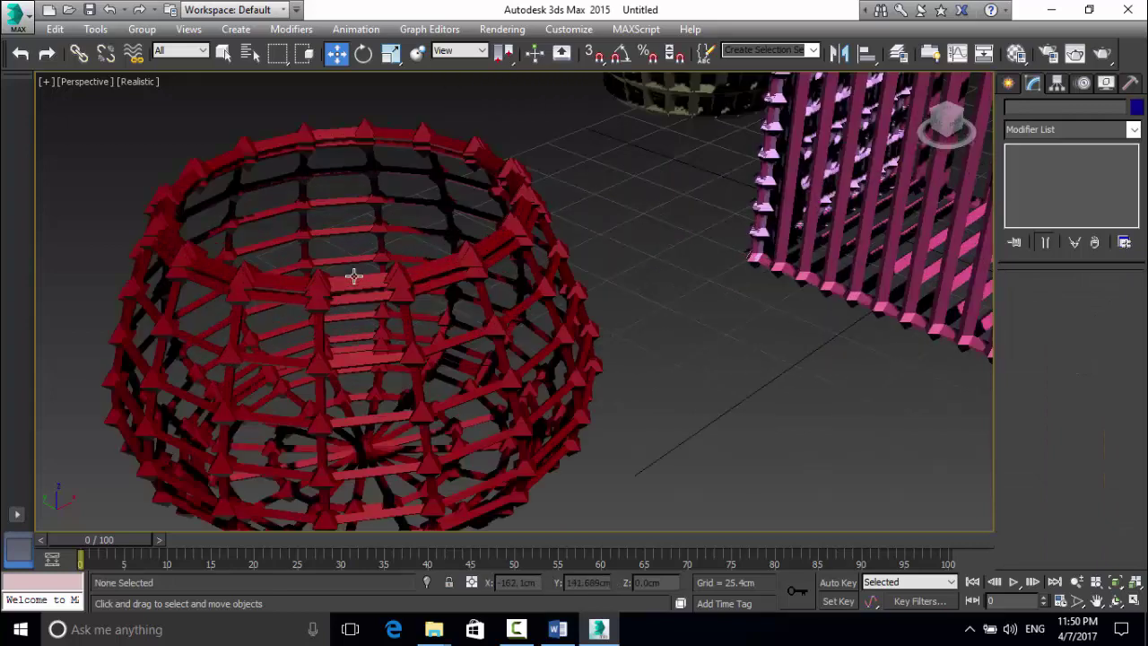
pyautogui.scroll(-4, 355, 274)
pyautogui.click(357, 281)
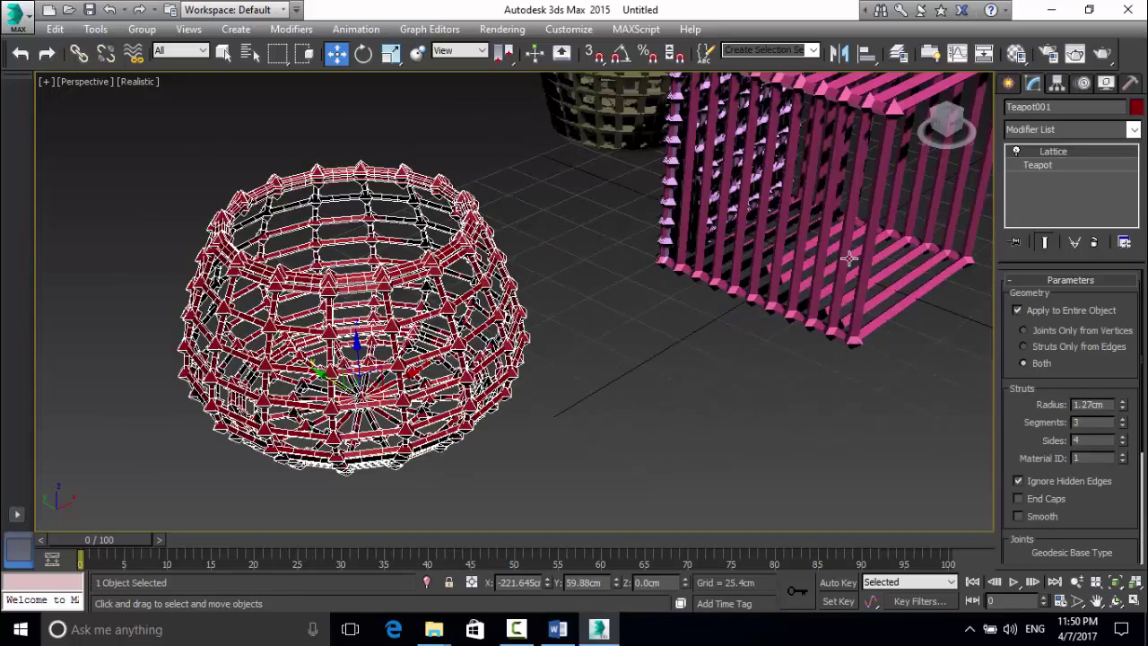
pyautogui.click(1049, 165)
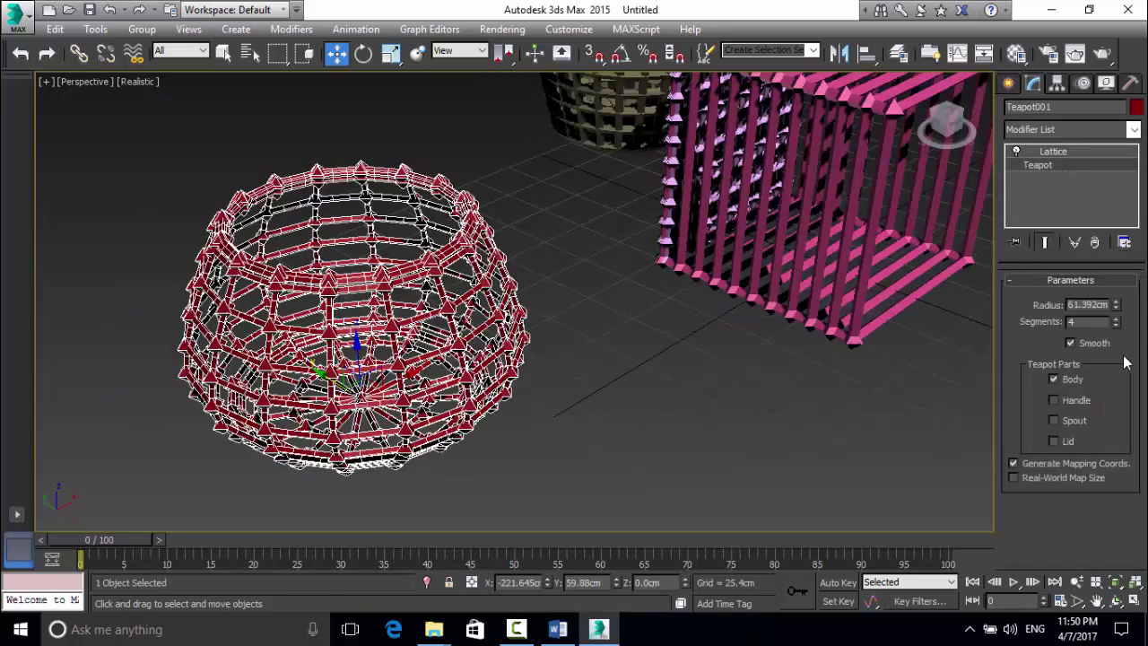
pyautogui.click(1116, 320)
pyautogui.click(1116, 320)
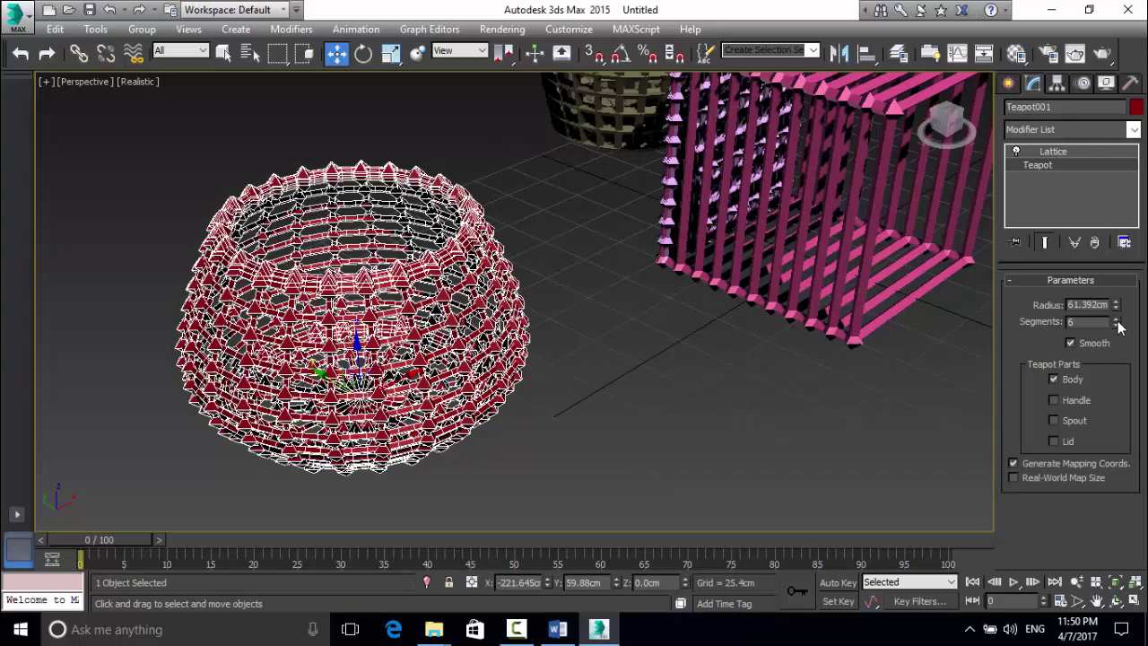
pyautogui.click(720, 410)
# Move the red lattice bowl across the grid to sit closer to the pink lattice box.
pyautogui.scroll(-4, 439, 341)
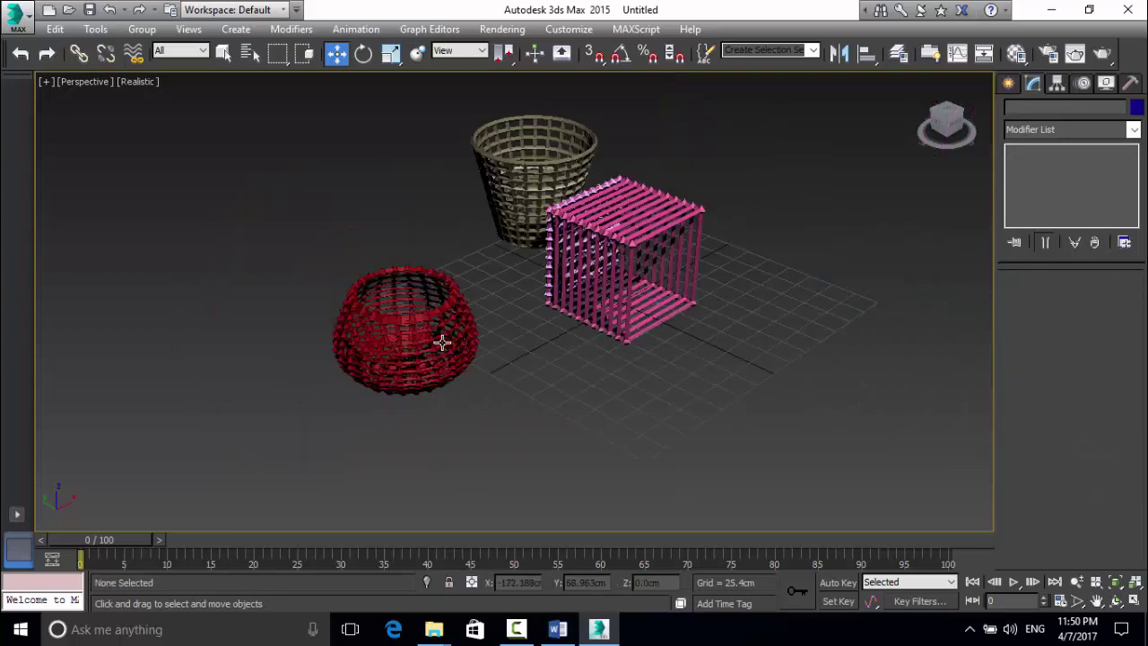
pyautogui.click(439, 342)
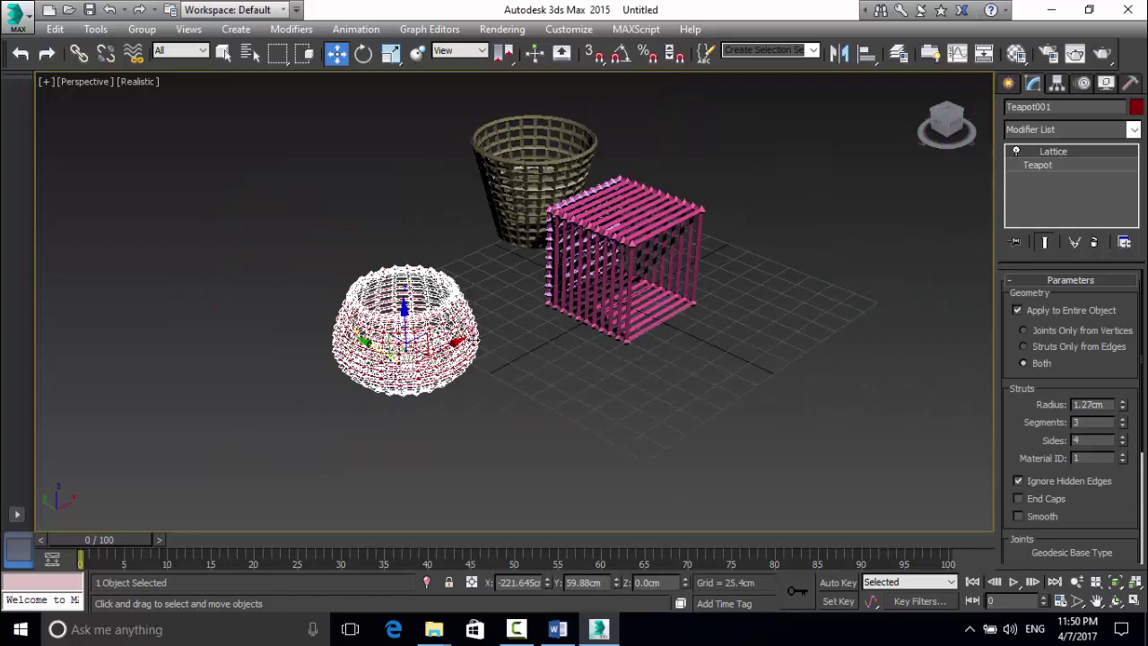
pyautogui.moveTo(405, 330); pyautogui.dragTo(466, 300)
pyautogui.click(628, 371)
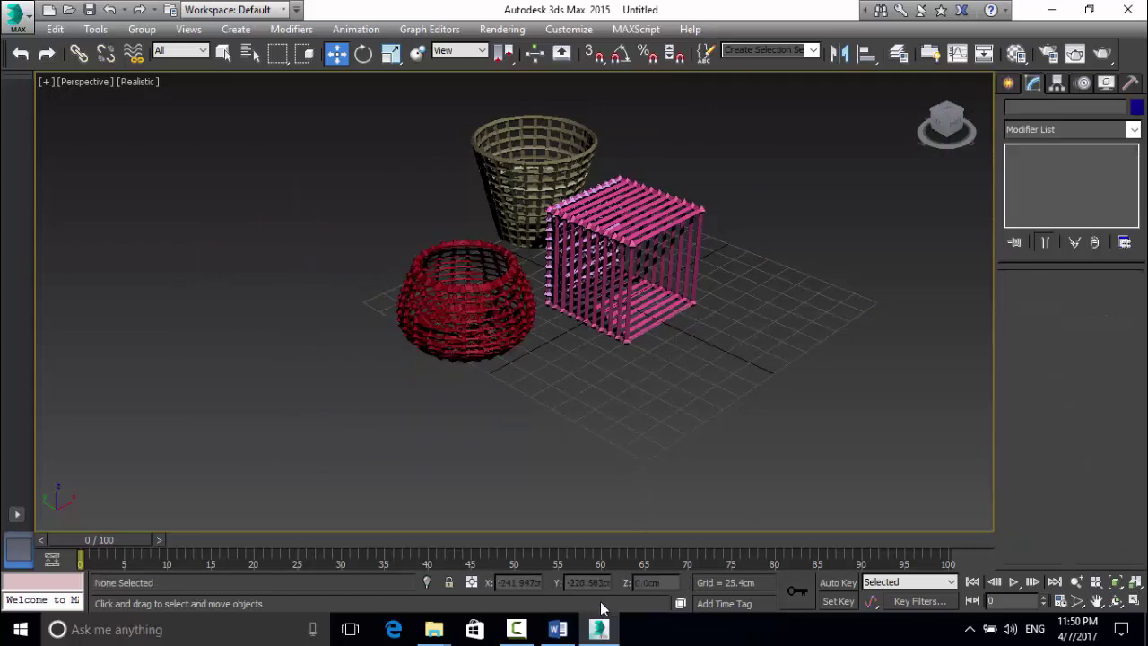
pyautogui.click(516, 628)
pyautogui.click(847, 516)
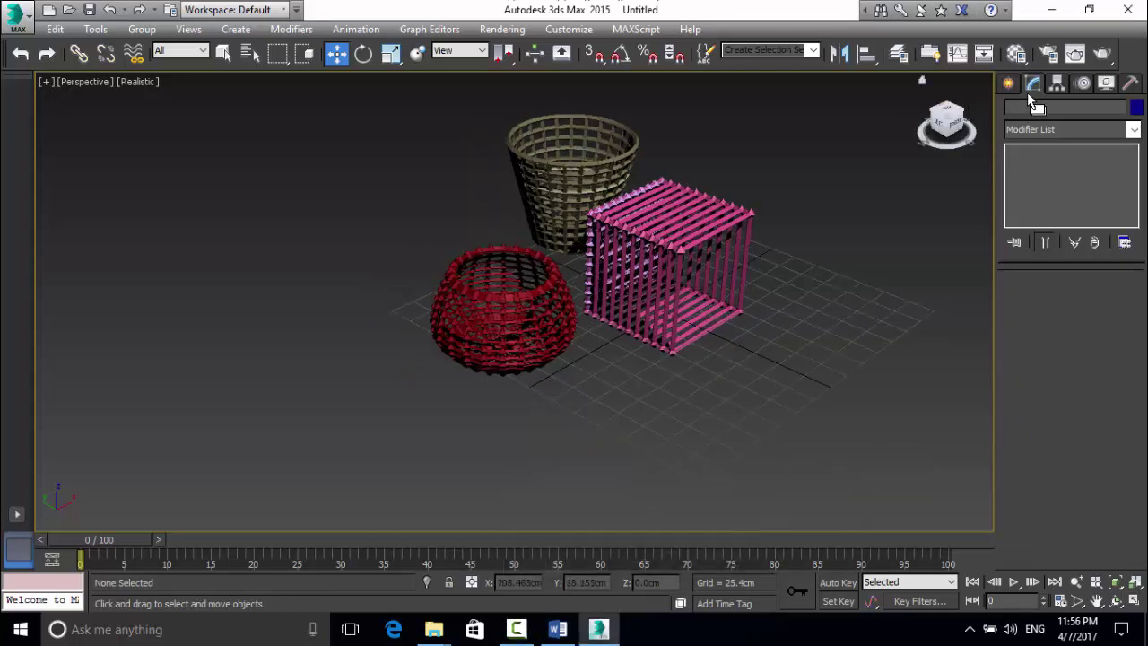
# Start the ChamferBox tool from the Extended Primitives and frame the empty grid in front of the lattice objects.
pyautogui.click(1009, 84)
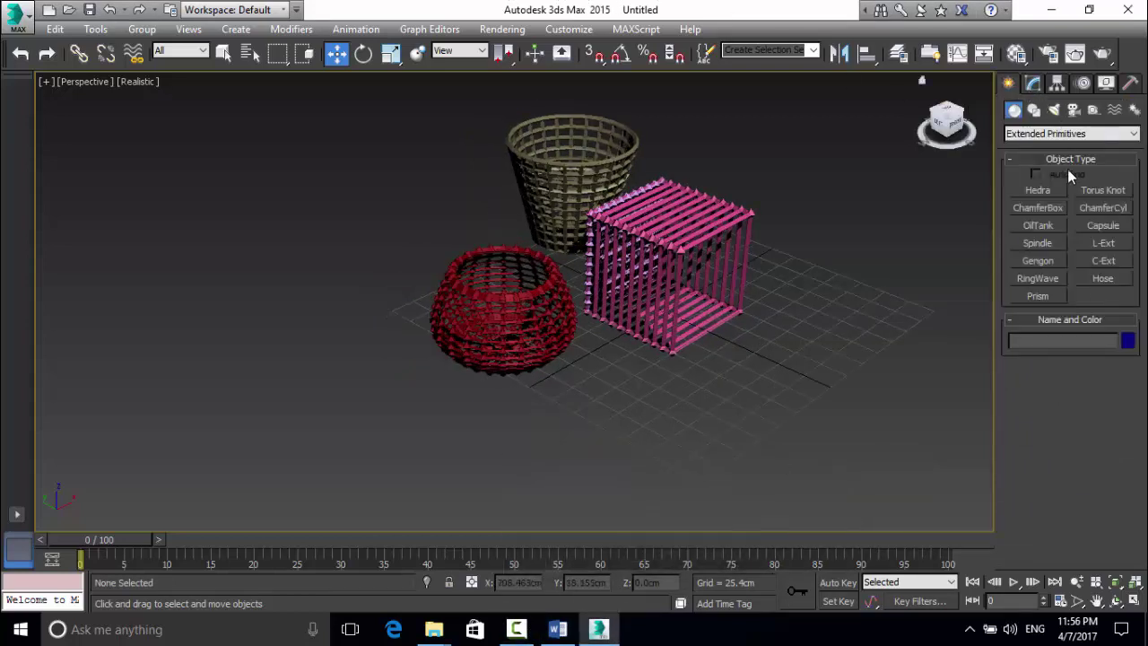
pyautogui.click(1042, 136)
pyautogui.click(1042, 148)
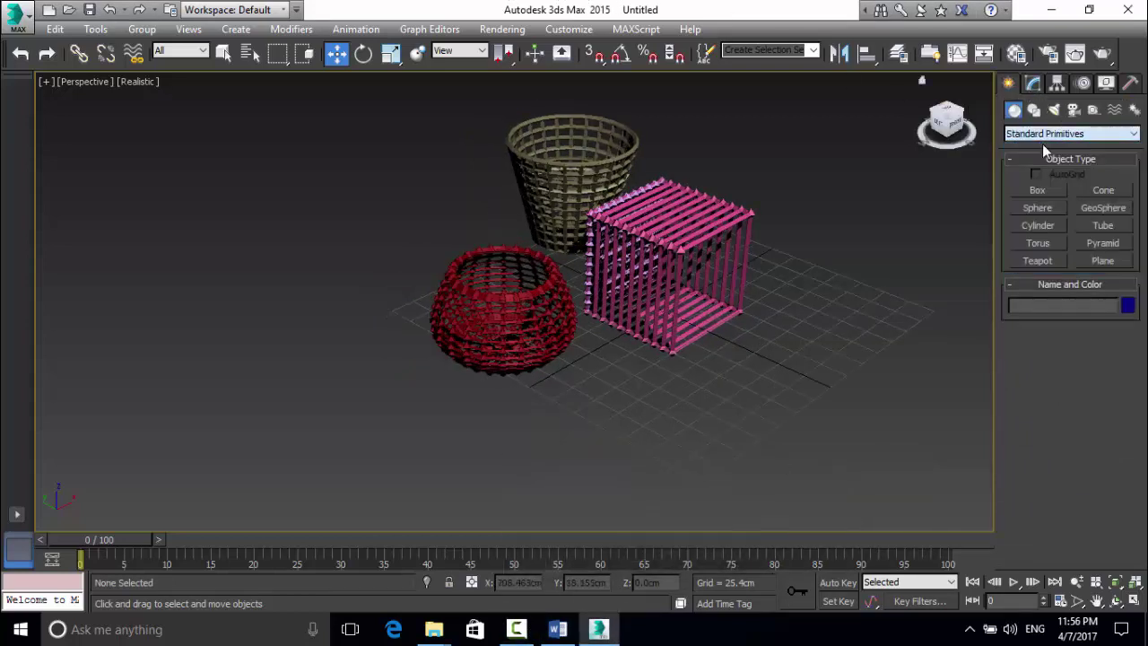
pyautogui.click(1046, 134)
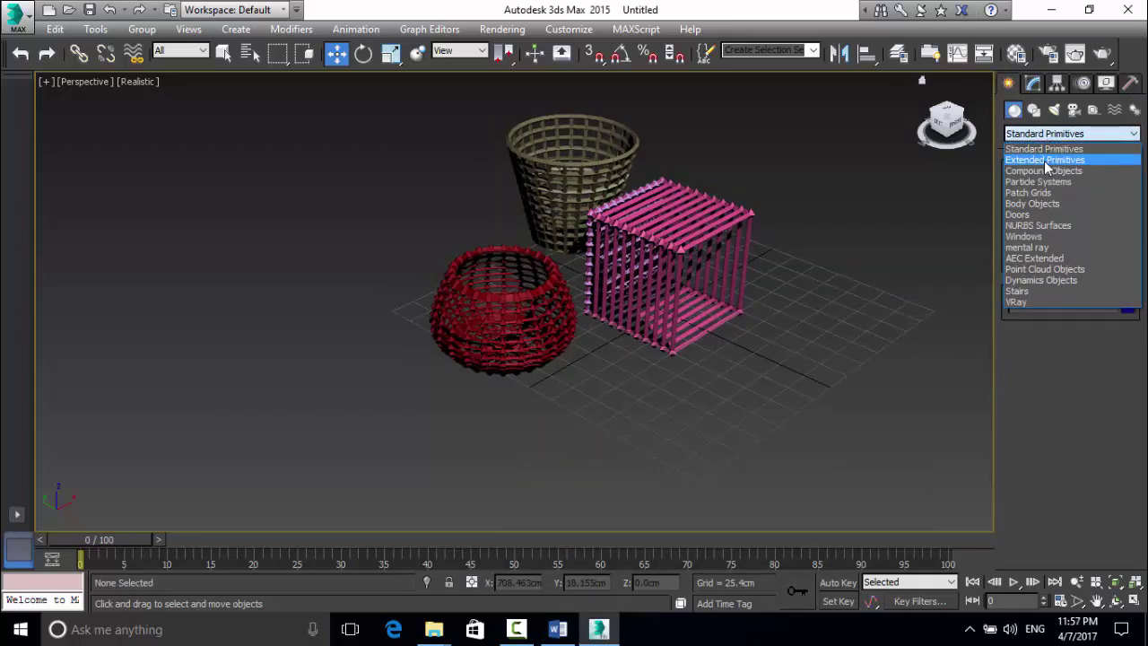
pyautogui.click(1044, 161)
pyautogui.click(1037, 208)
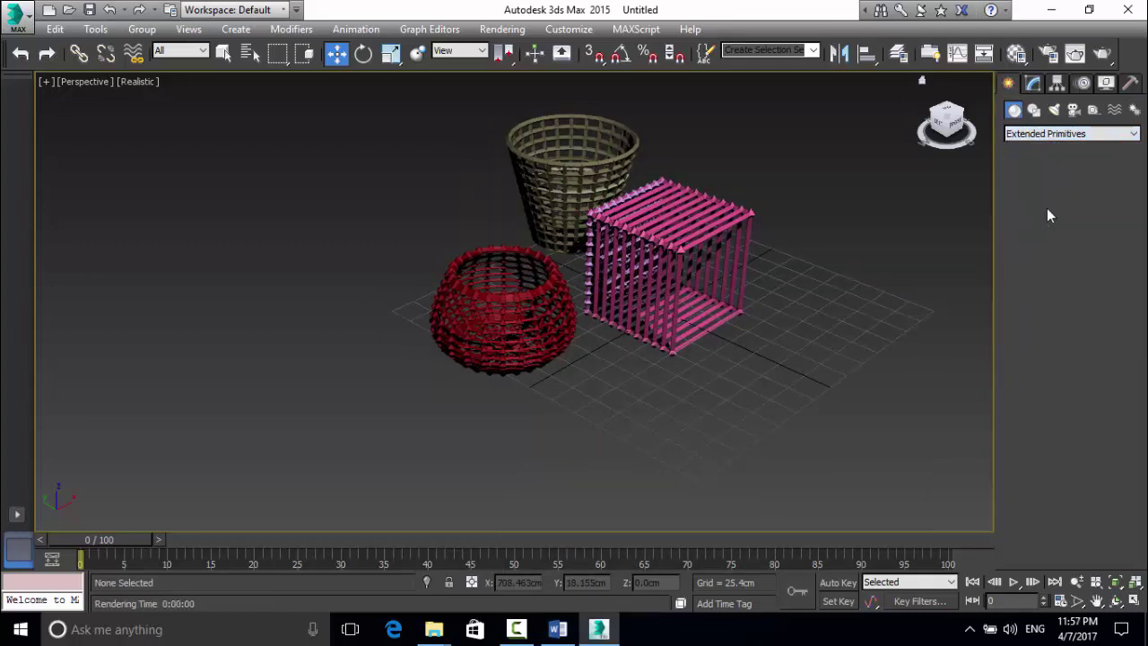
pyautogui.scroll(-5, 861, 287)
pyautogui.scroll(4, 842, 249)
pyautogui.moveTo(842, 249); pyautogui.dragTo(474, 380)
pyautogui.click(453, 317)
pyautogui.rightClick(777, 368)
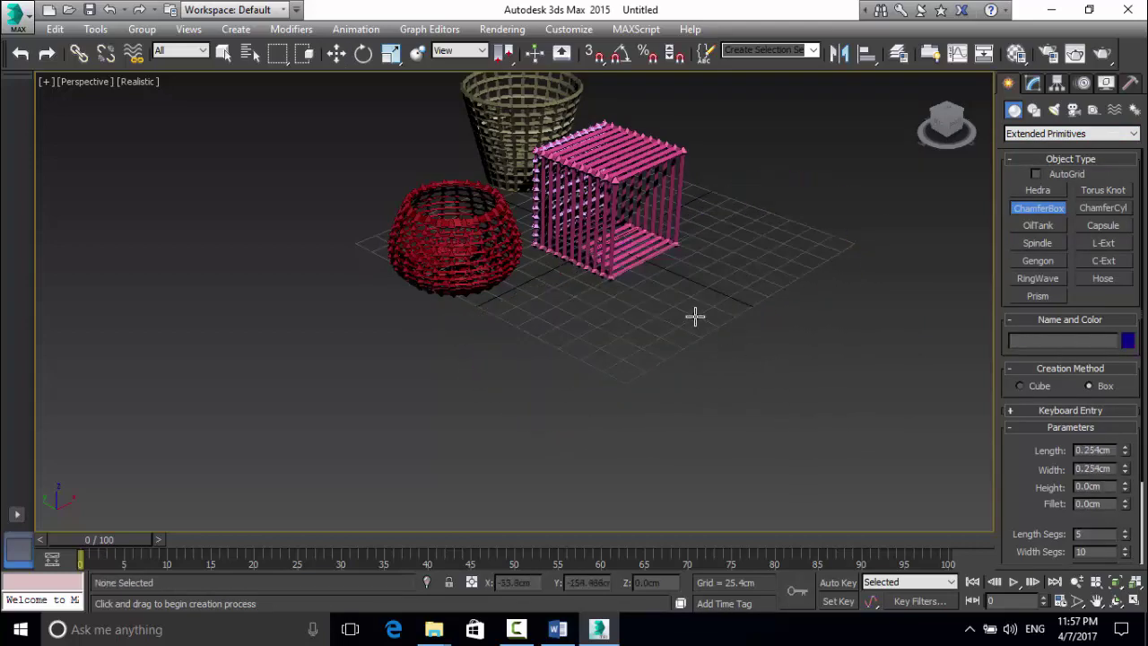
# Draw a flat chamfer box about 132 cm long, 407 cm wide and 35 cm high, without fillet, in front of the pink lattice box.
pyautogui.moveTo(869, 255); pyautogui.dragTo(481, 356)
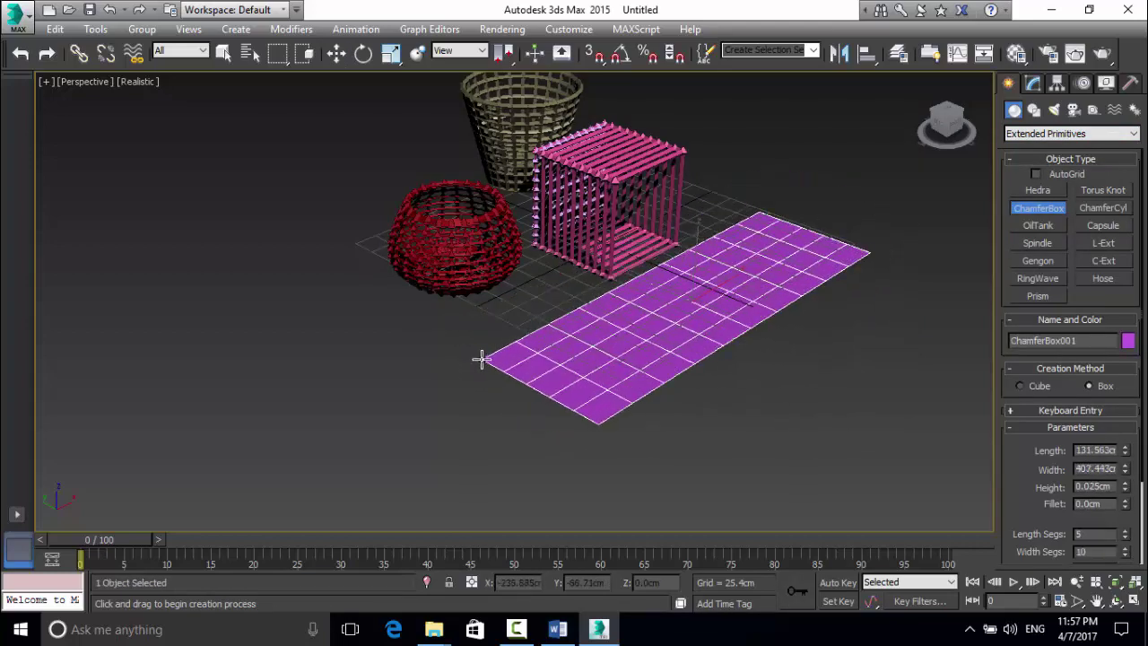
pyautogui.click(486, 329)
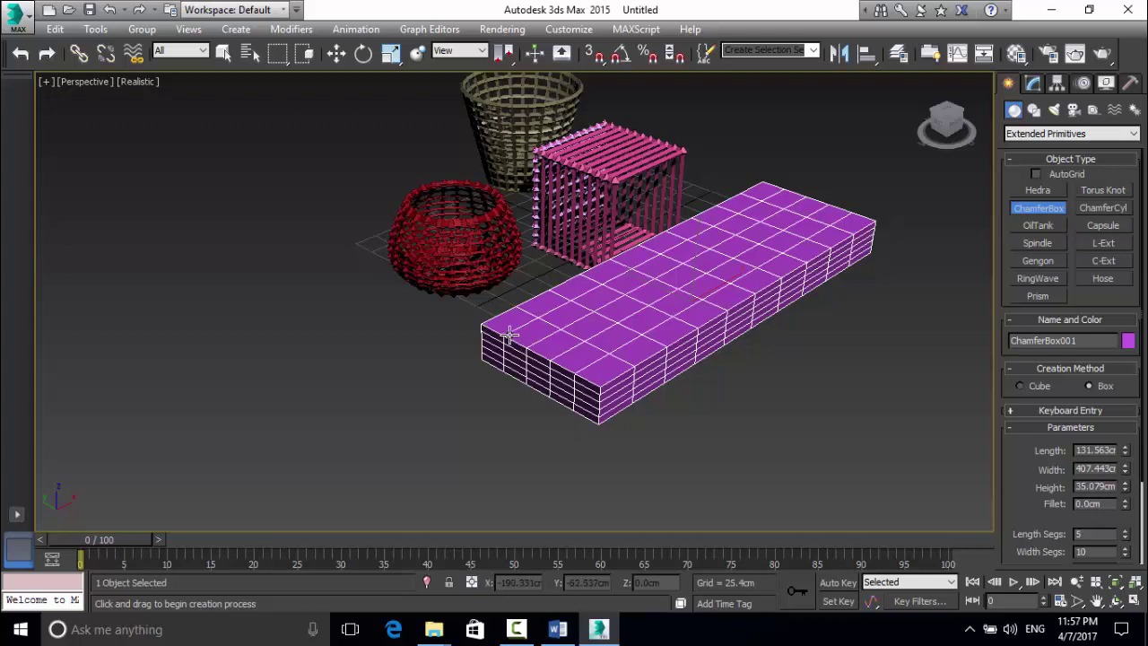
pyautogui.click(487, 321)
# Set the chamfer box's length to 150 cm.
pyautogui.click(1034, 85)
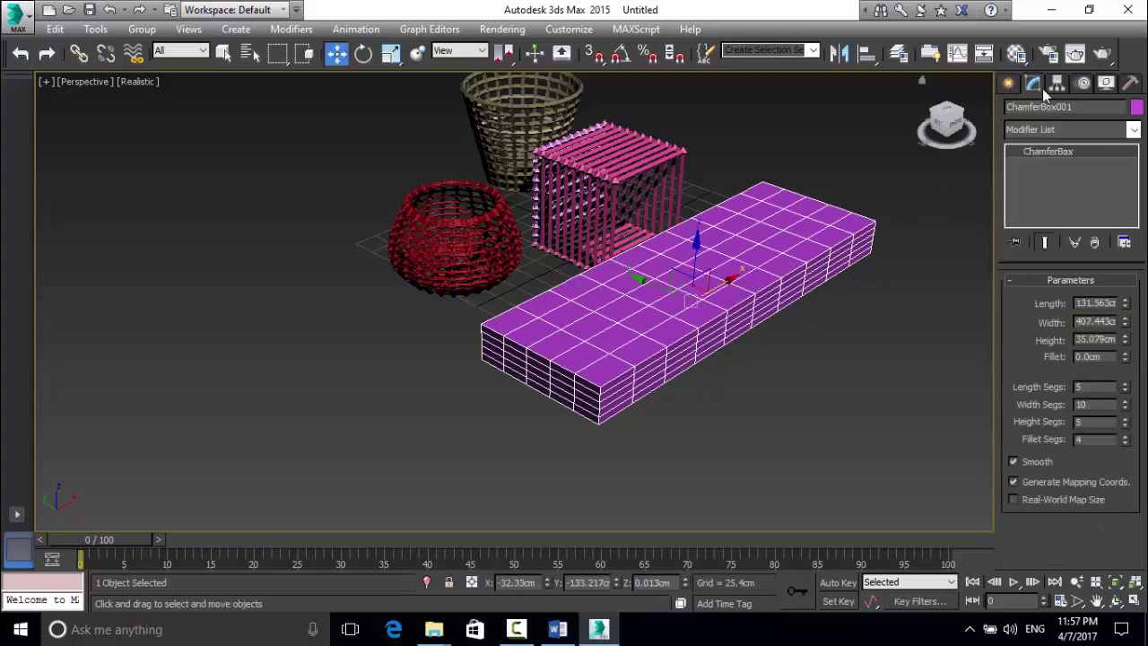
pyautogui.doubleClick(1095, 303)
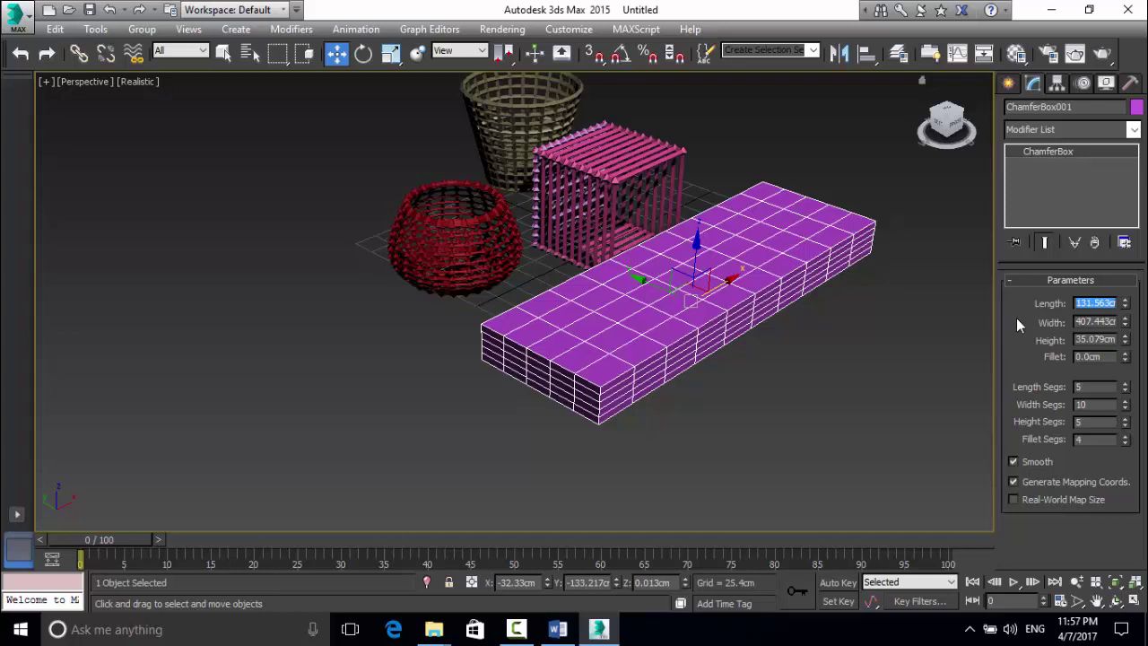
pyautogui.write('1m')
pyautogui.press('Left')
pyautogui.write('50')
pyautogui.moveTo(1105, 303); pyautogui.dragTo(1065, 303)
pyautogui.write('1')
pyautogui.press('Return')
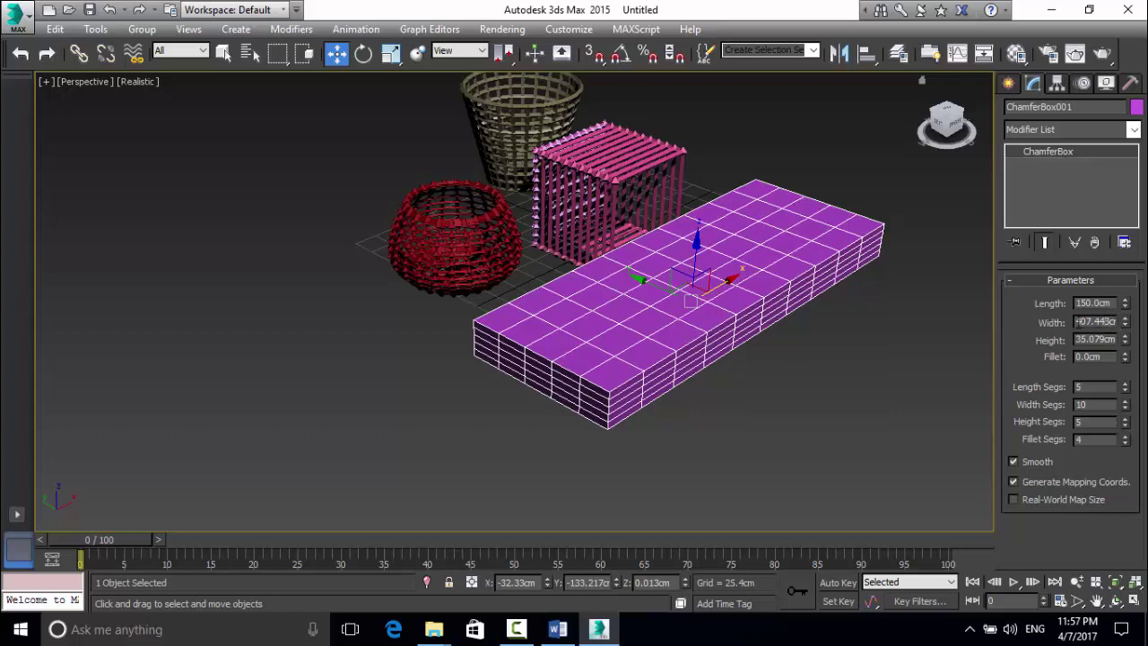
# Set the chamfer box's width to 200 cm.
pyautogui.moveTo(1076, 321); pyautogui.dragTo(1139, 328)
pyautogui.write('200')
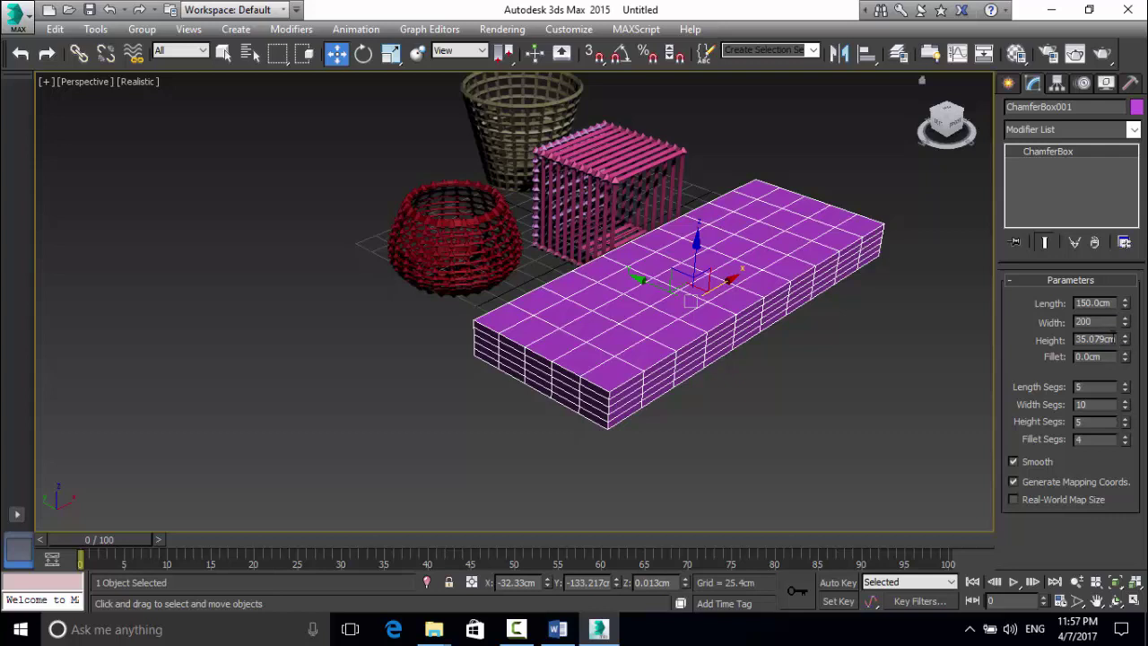
pyautogui.press('Return')
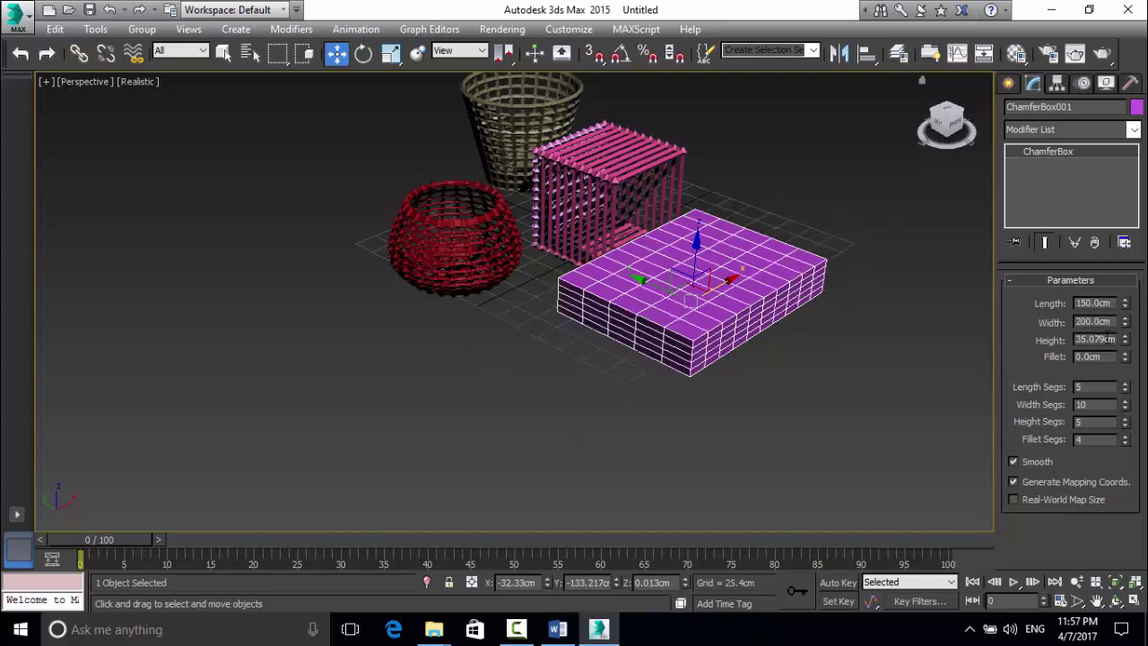
# Set the chamfer box's width to 300 cm and its height to 30 cm.
pyautogui.moveTo(1111, 322); pyautogui.dragTo(1051, 329)
pyautogui.write('300')
pyautogui.press('Return')
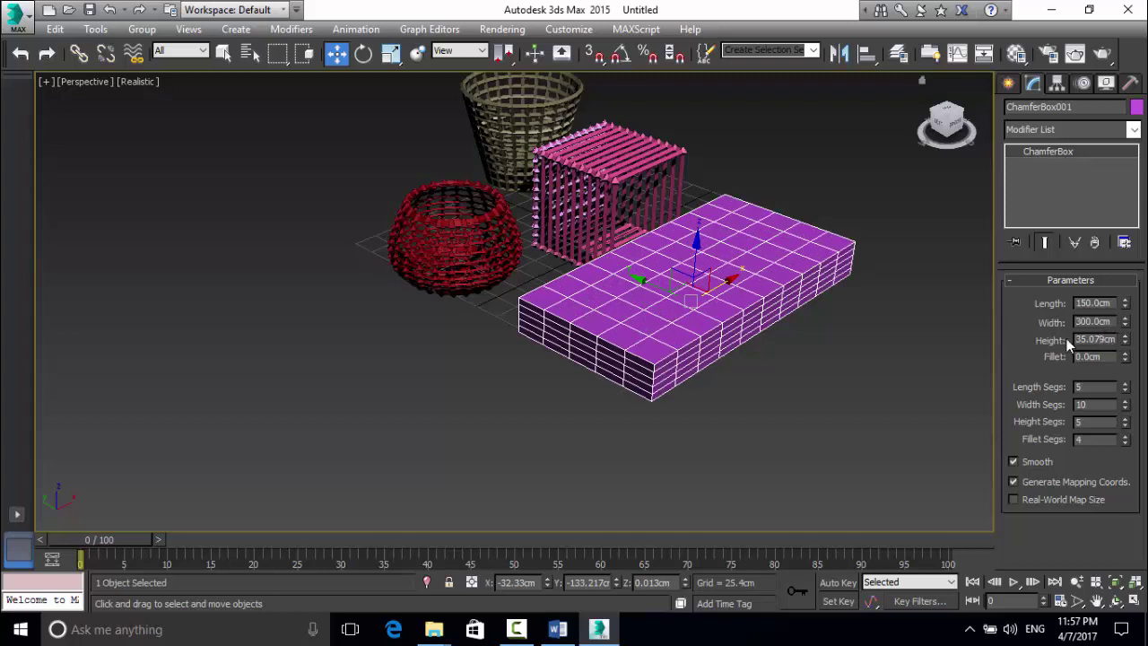
pyautogui.moveTo(1077, 340); pyautogui.dragTo(1131, 338)
pyautogui.write('30')
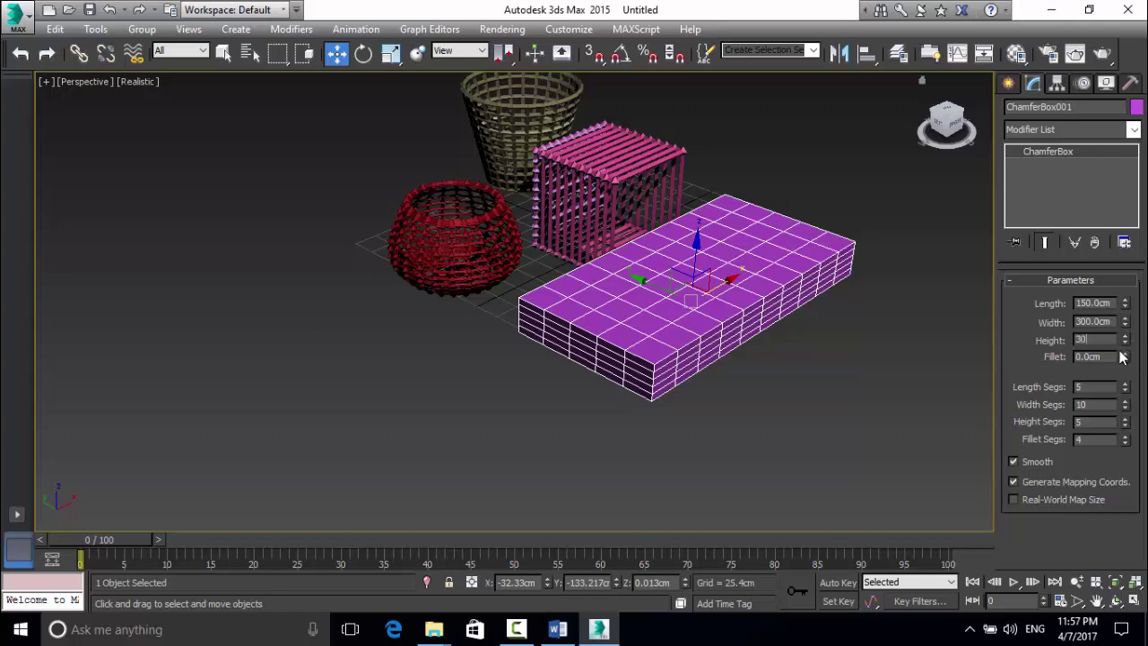
pyautogui.press('Return')
# Round the chamfer box's edges with a 6 cm fillet and raise its length segments to 10.
pyautogui.moveTo(1126, 360); pyautogui.dragTo(1054, 359)
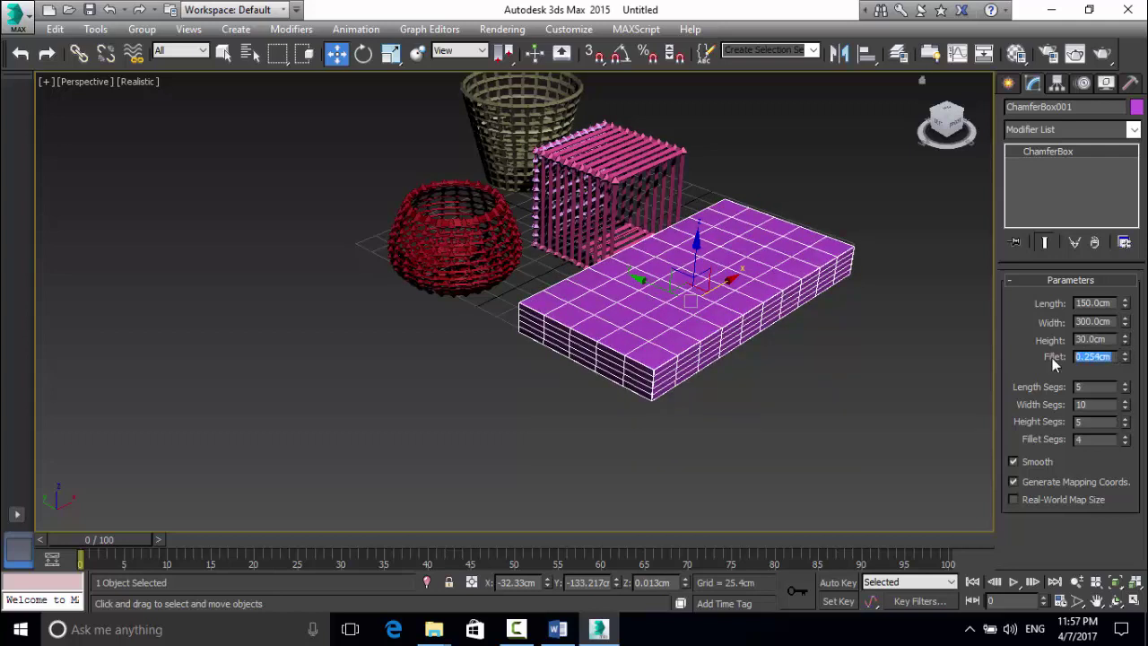
pyautogui.write('6')
pyautogui.press('Return')
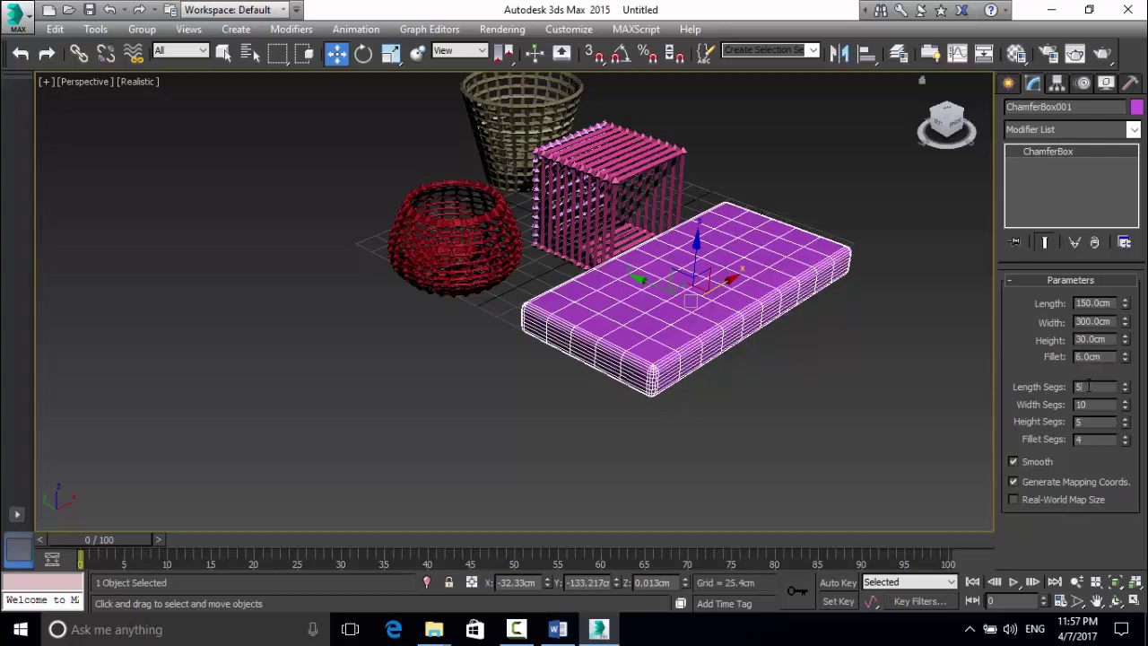
pyautogui.click(882, 415)
pyautogui.click(718, 339)
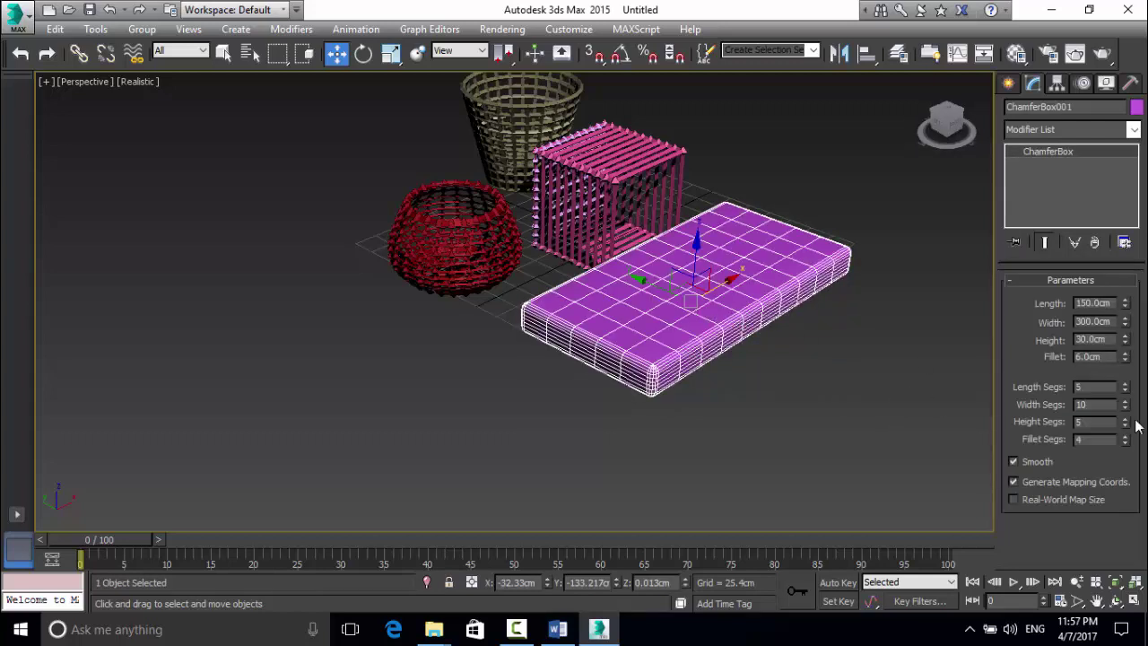
pyautogui.moveTo(1127, 392); pyautogui.dragTo(1127, 338)
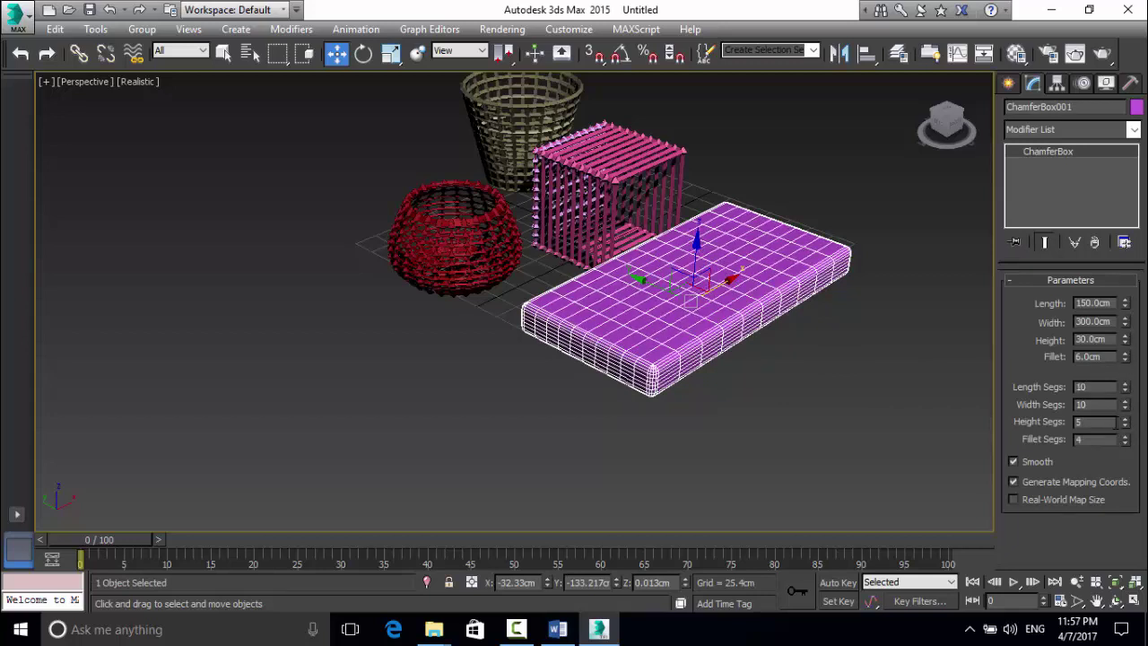
# Apply an FFD(box) modifier to the chamfer box.
pyautogui.scroll(2, 718, 265)
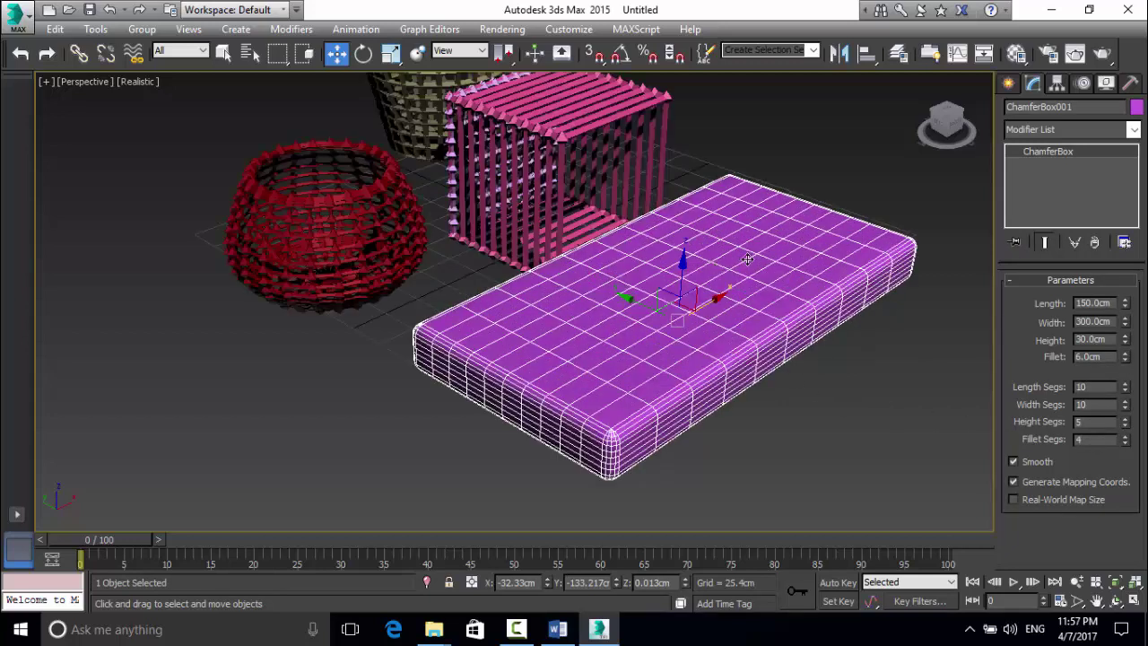
pyautogui.click(1075, 130)
pyautogui.press('f')
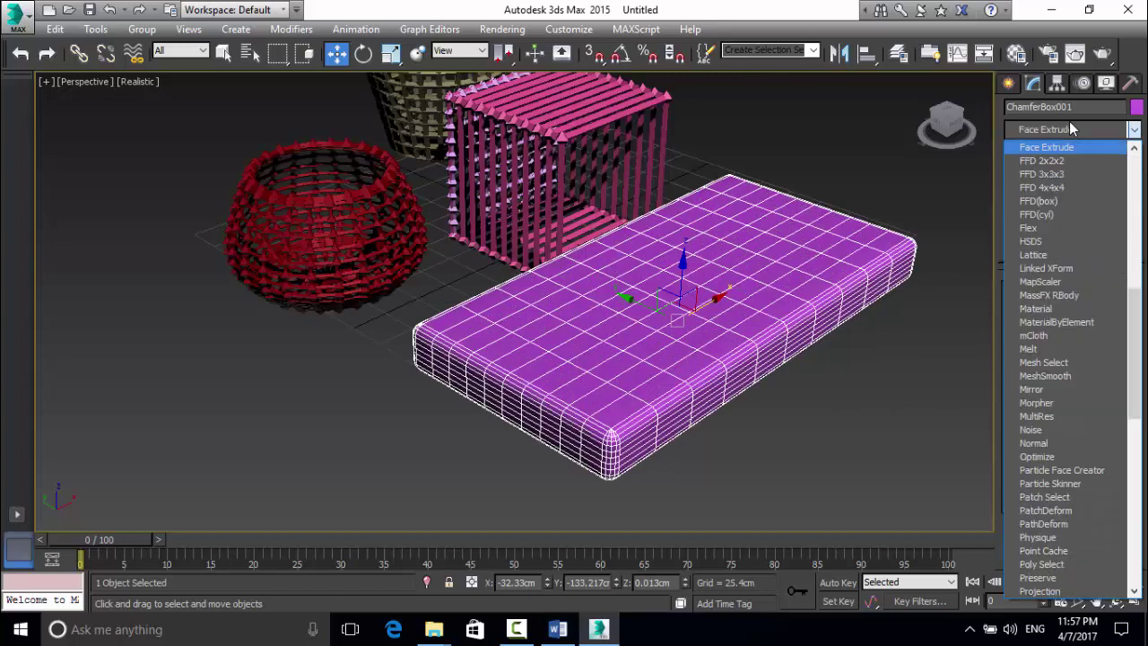
pyautogui.click(1063, 201)
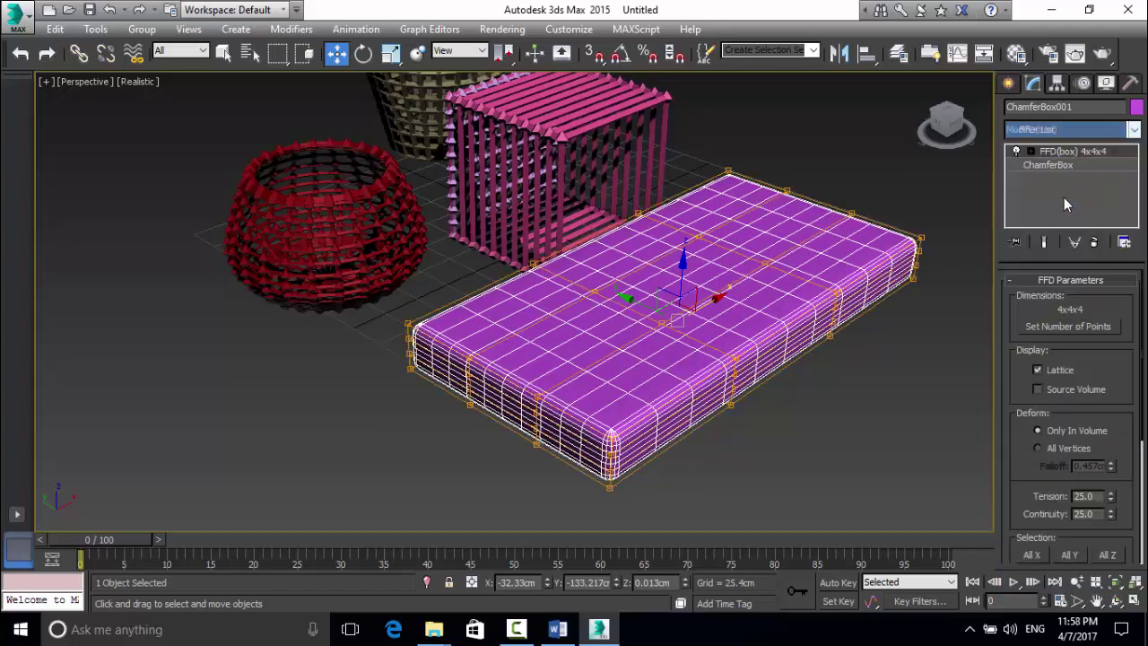
# Set the FFD lattice to 10 points in length, 16 in width and 4 in height, keeping the chamfer box selected.
pyautogui.click(1079, 326)
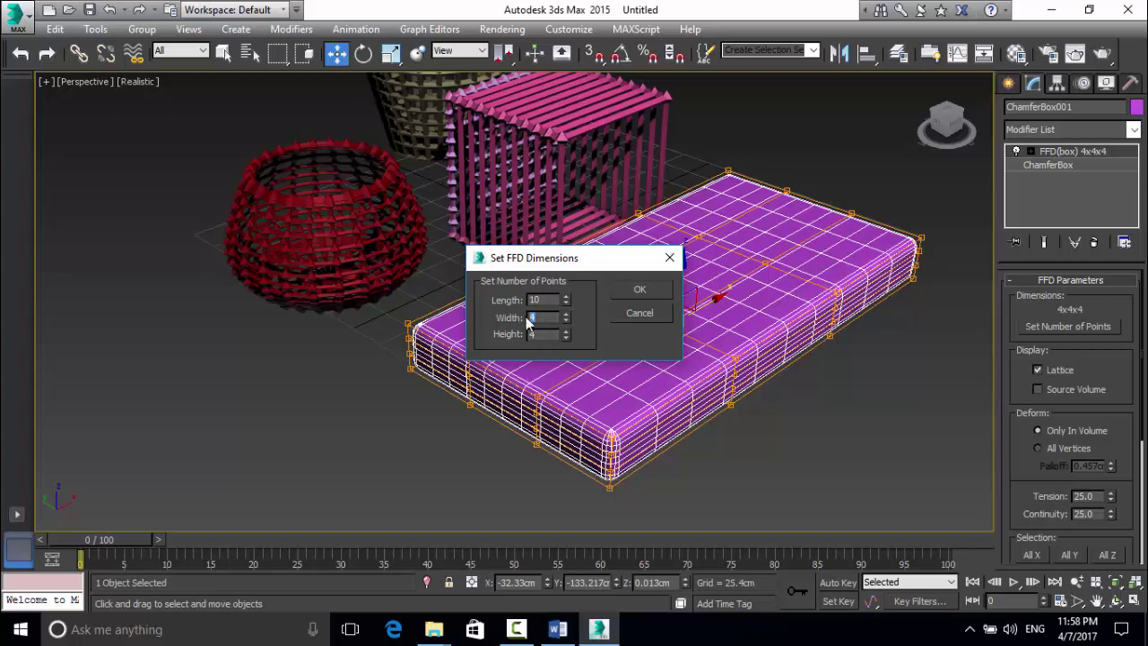
pyautogui.click(635, 291)
pyautogui.click(858, 420)
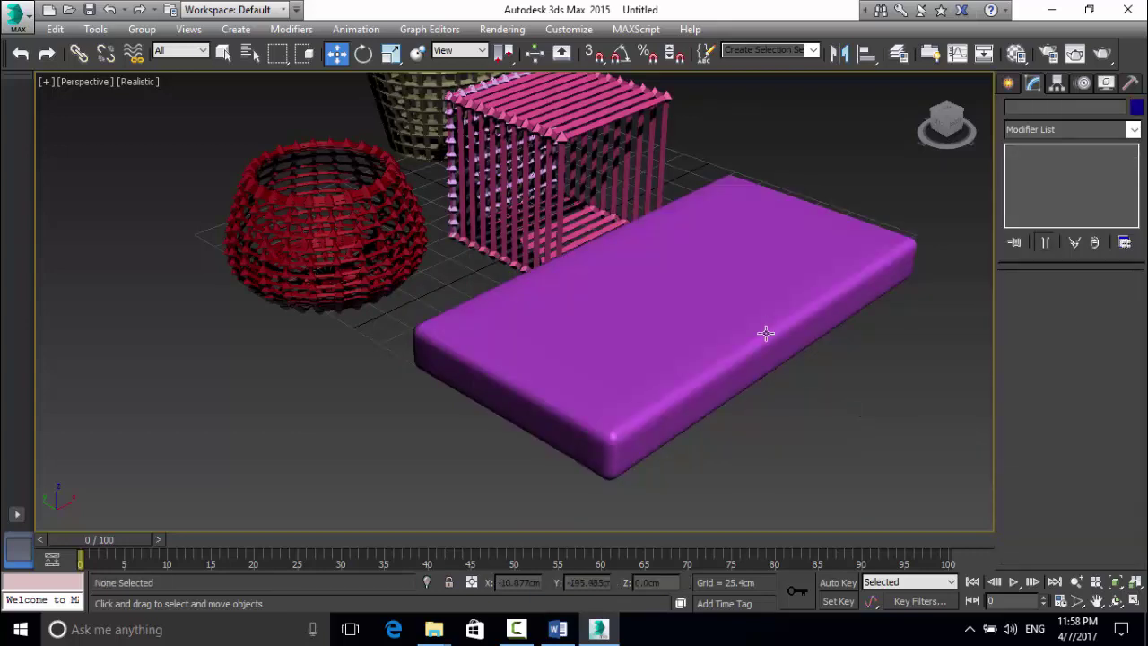
pyautogui.click(764, 334)
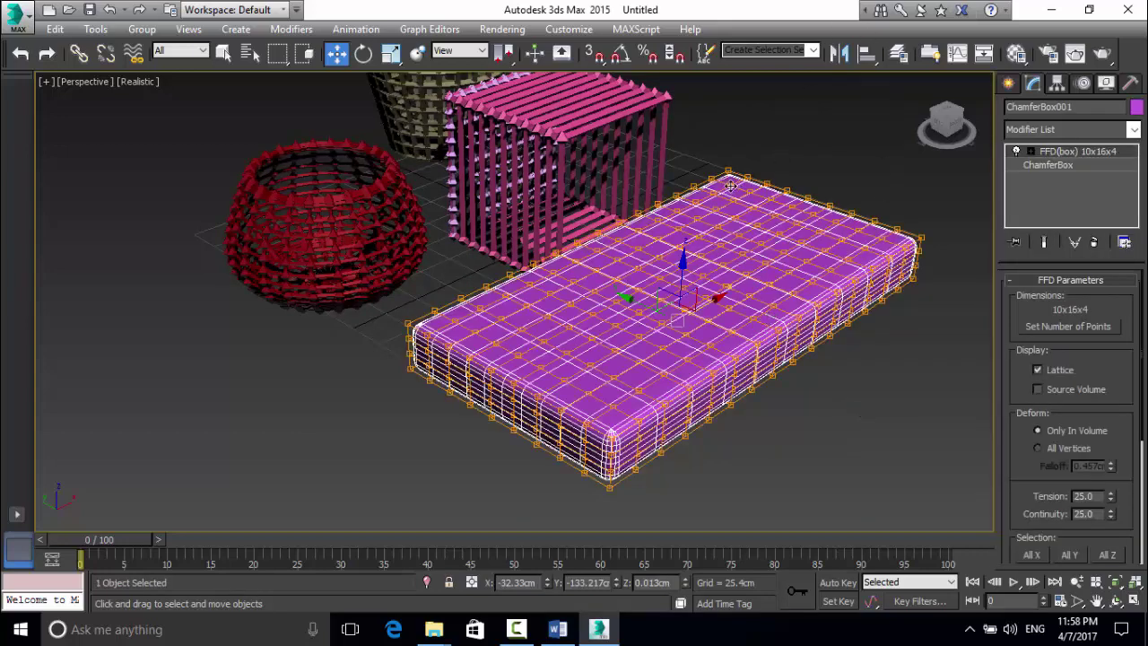
# Enter the Control Points sub-object level of the chamfer box's FFD(box) modifier.
pyautogui.rightClick(861, 164)
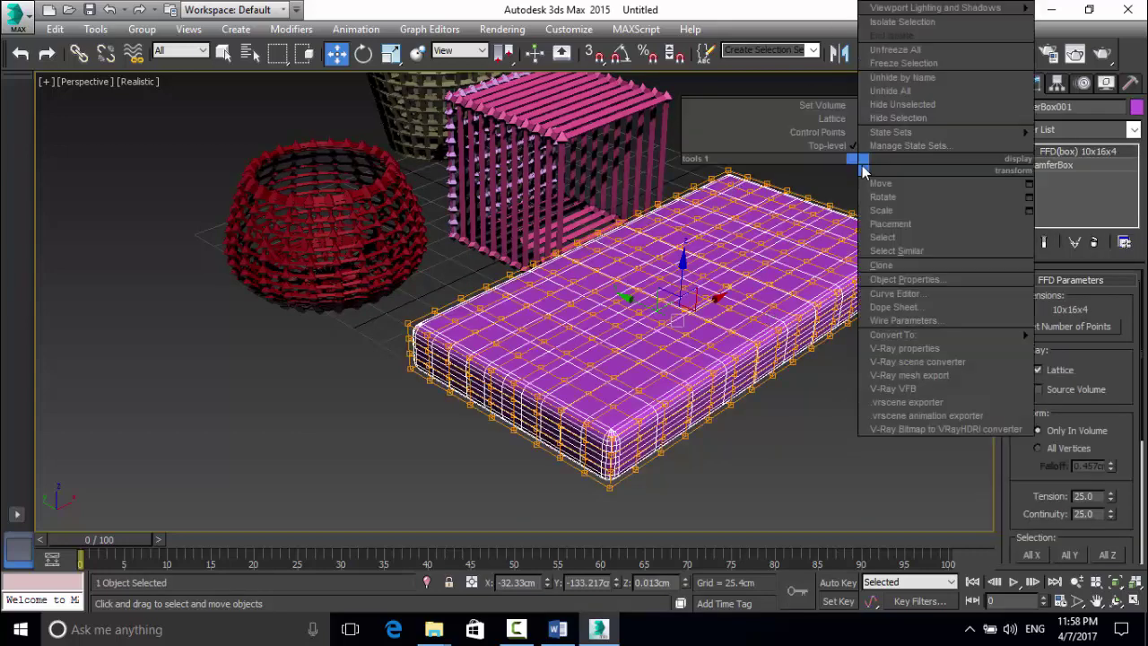
pyautogui.click(731, 191)
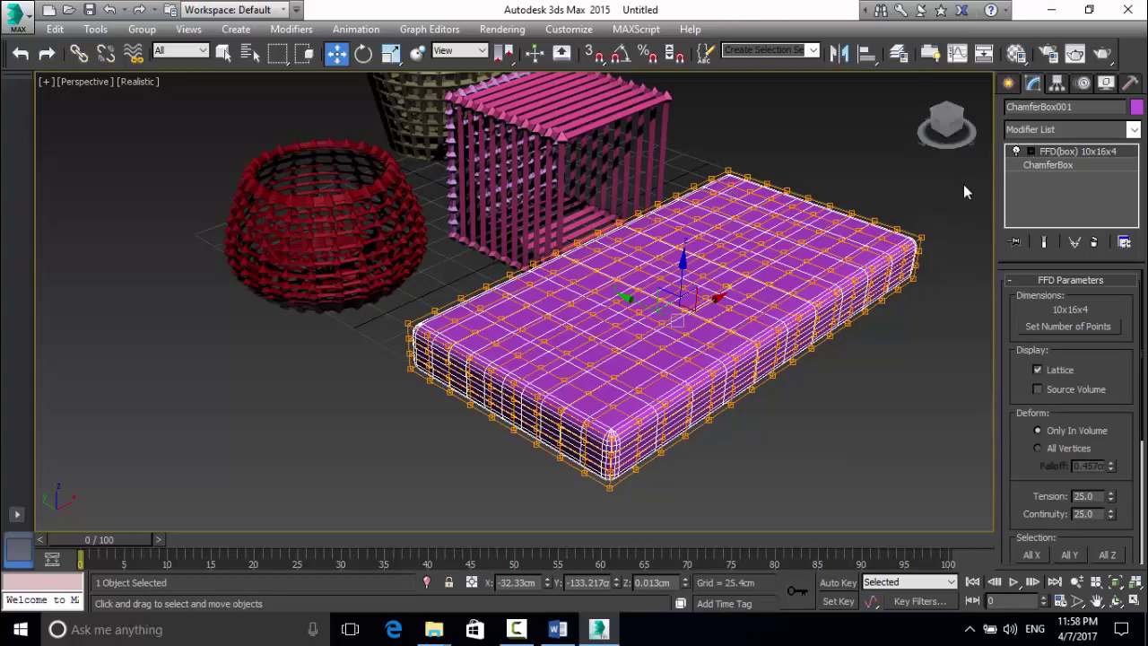
pyautogui.click(1029, 150)
pyautogui.click(1053, 166)
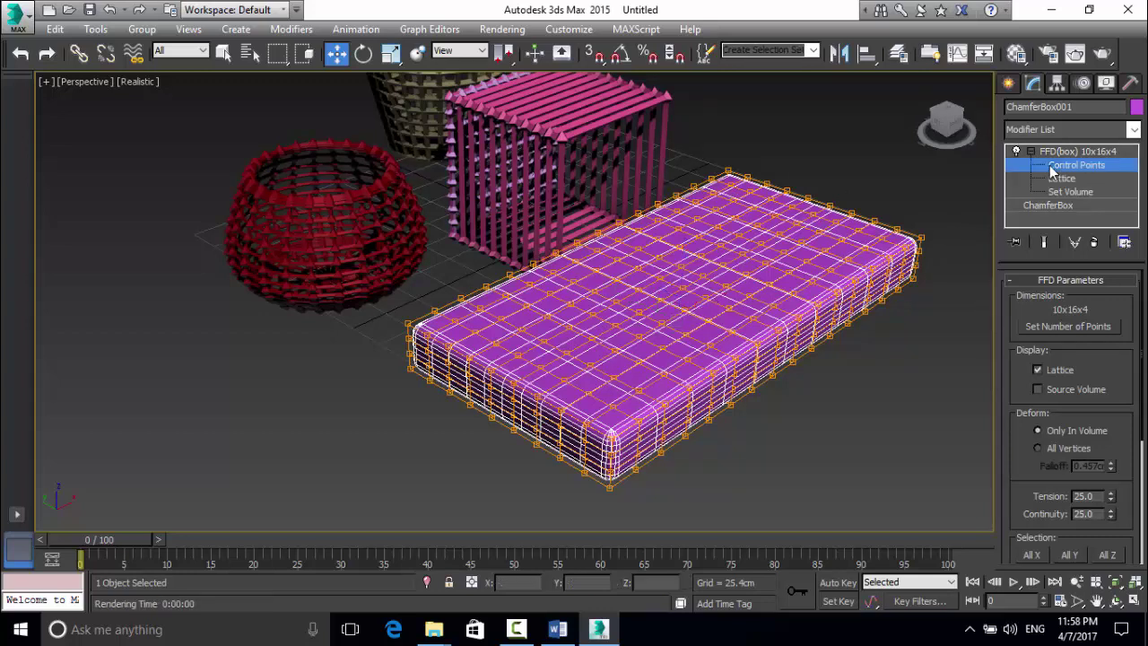
# Raise the selected control points near the middle of the slab's far end to a height of about 21.6 cm.
pyautogui.click(731, 199)
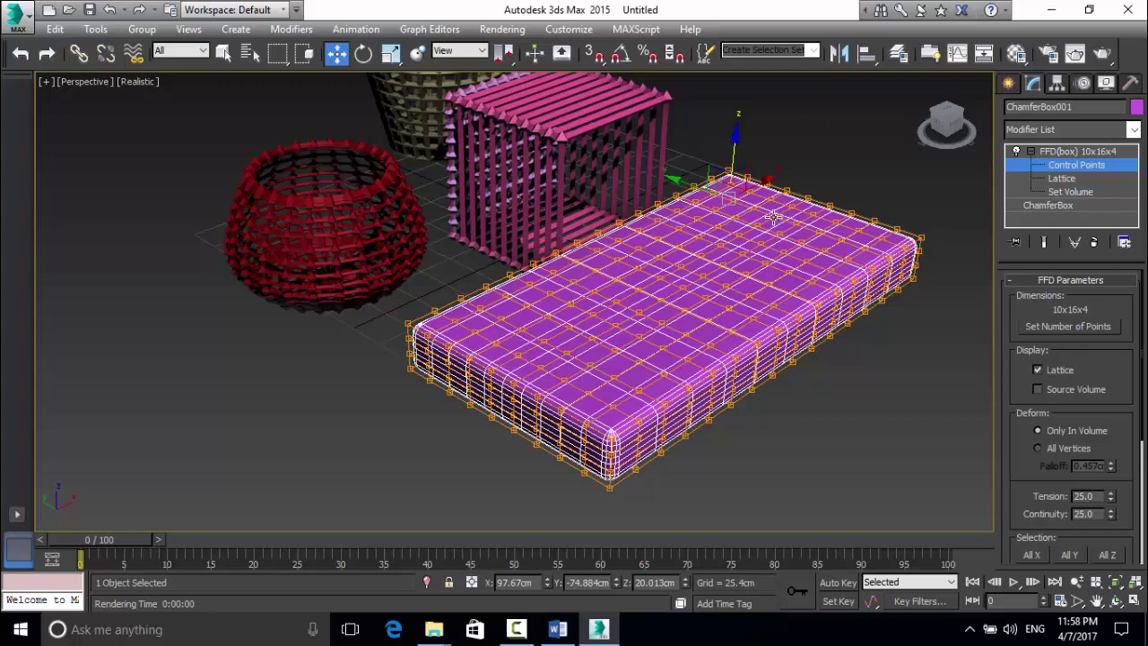
pyautogui.click(817, 229)
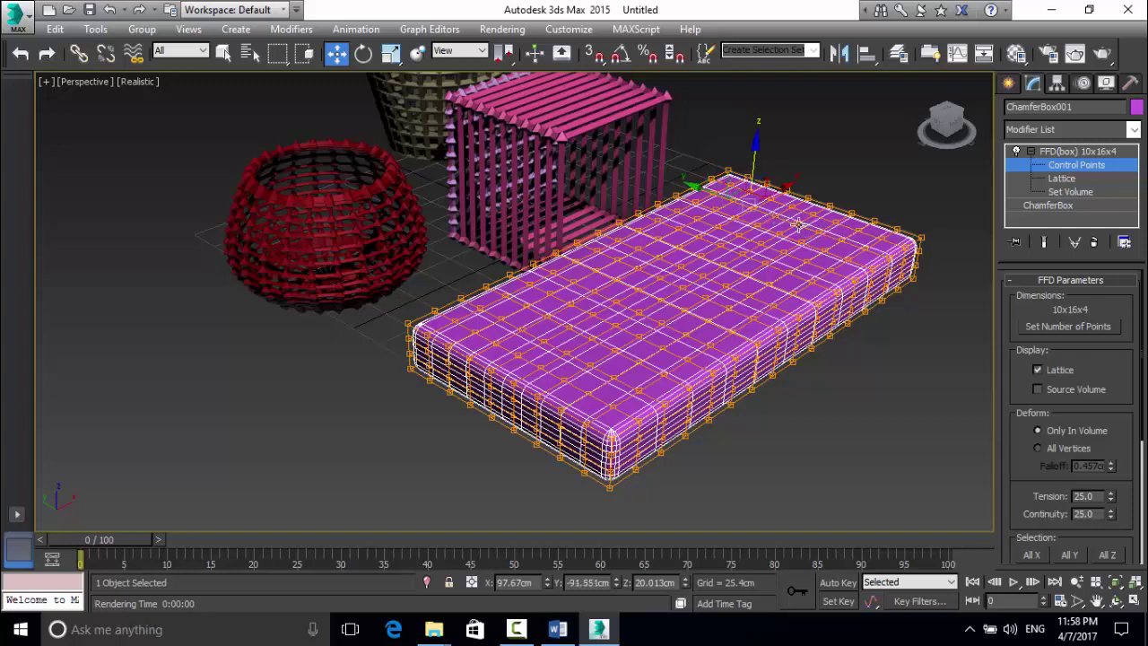
pyautogui.click(797, 224)
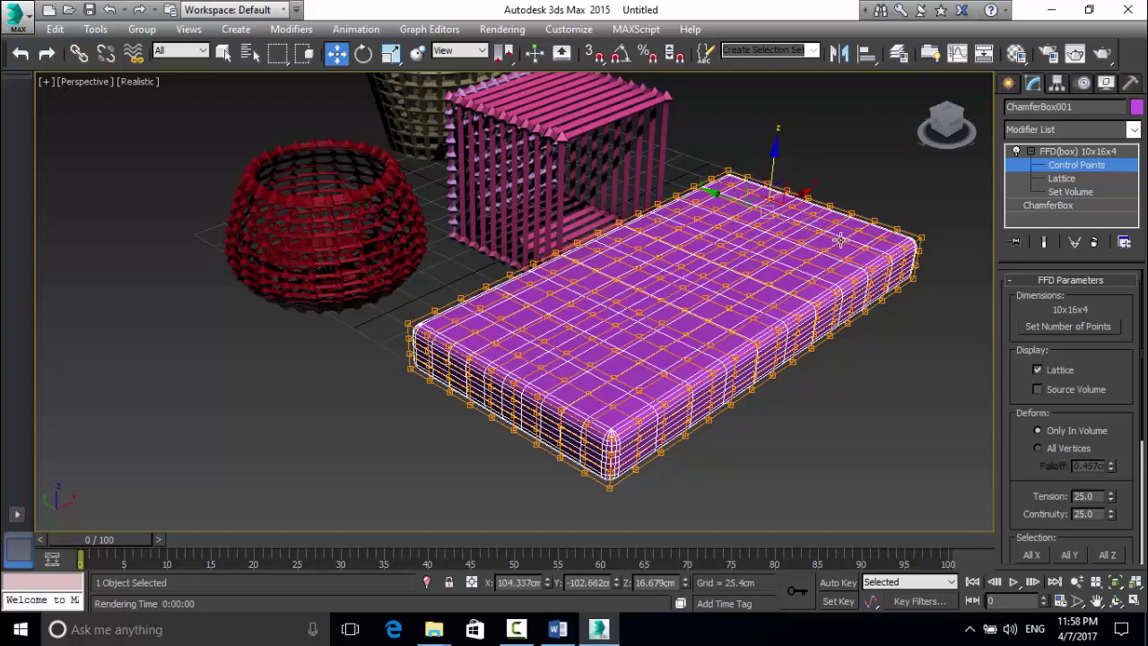
pyautogui.click(840, 239)
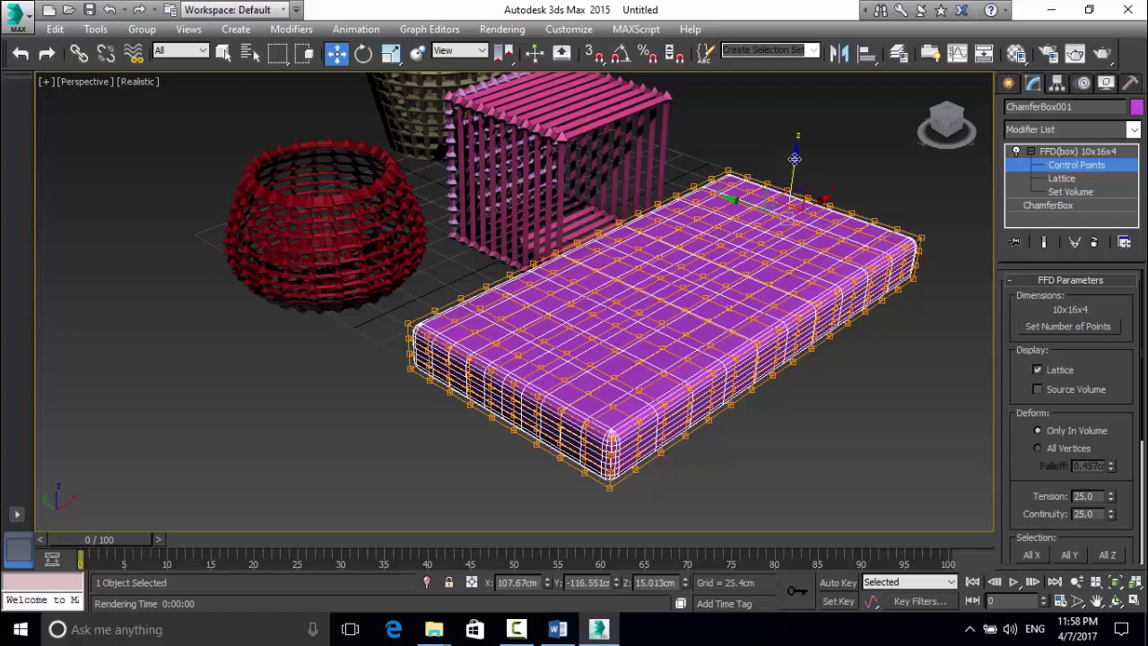
pyautogui.moveTo(794, 158); pyautogui.dragTo(798, 133)
pyautogui.click(862, 150)
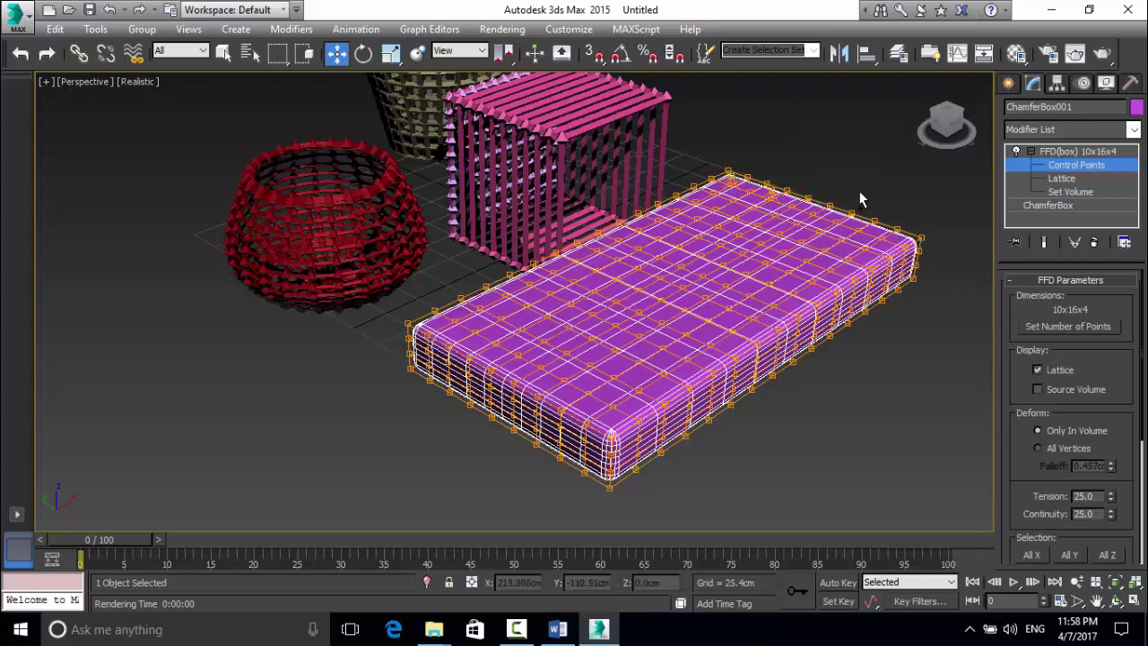
pyautogui.hotkey('ctrl', 'z')
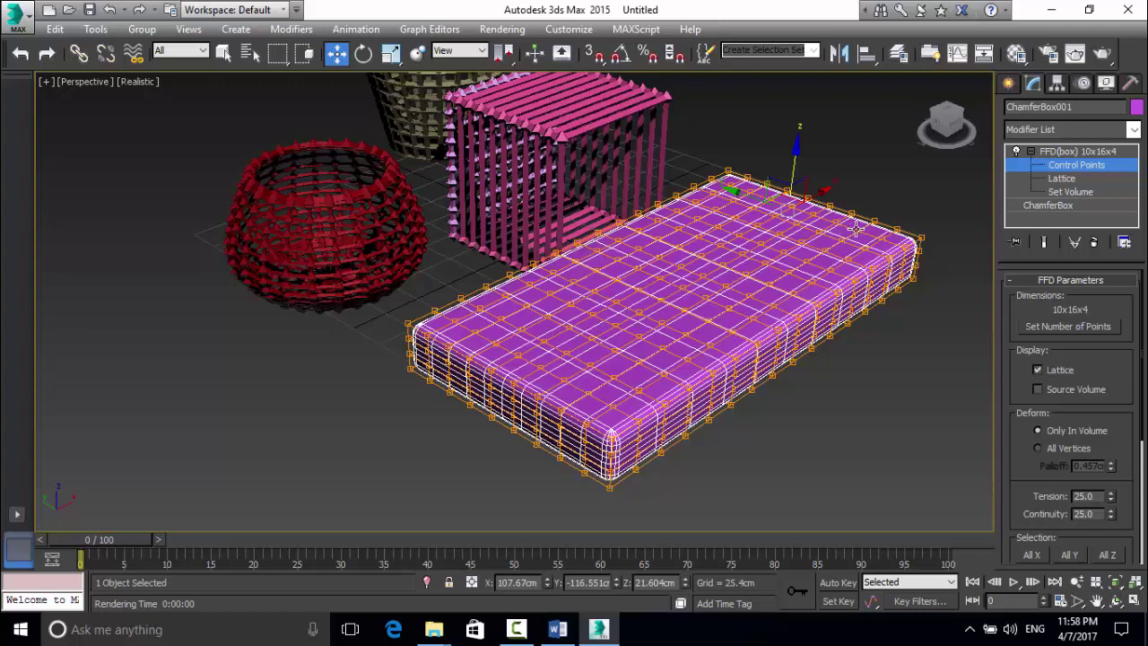
# Raise two more top control points along the slab's far end, one near the front corner and one near mid-width.
pyautogui.click(857, 230)
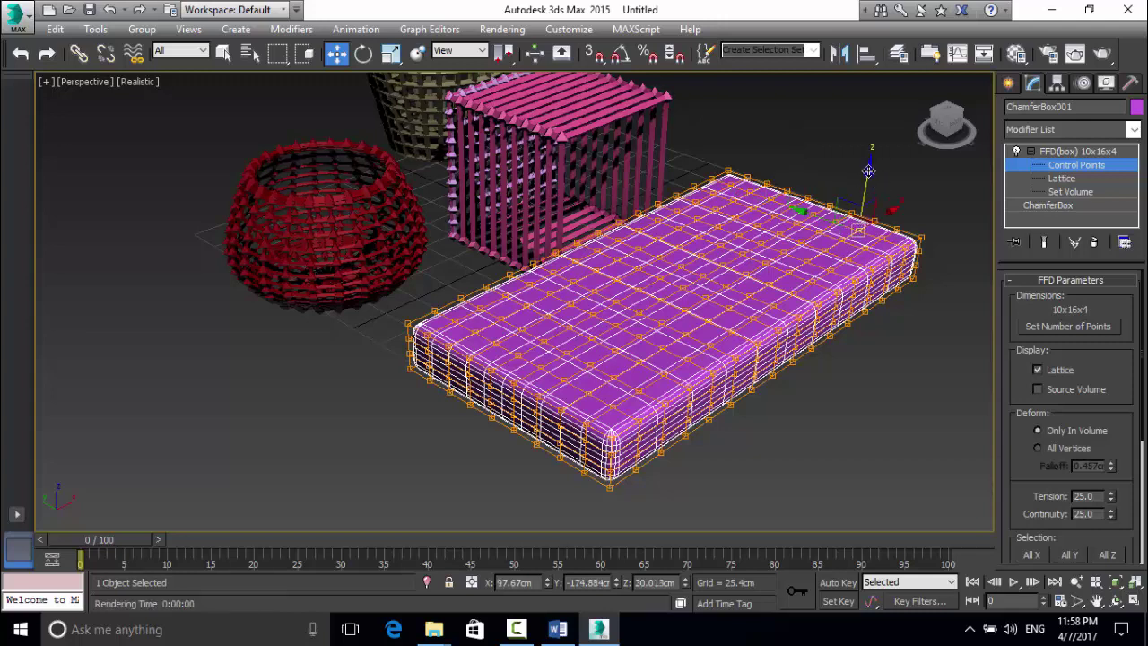
pyautogui.moveTo(868, 170); pyautogui.dragTo(870, 160)
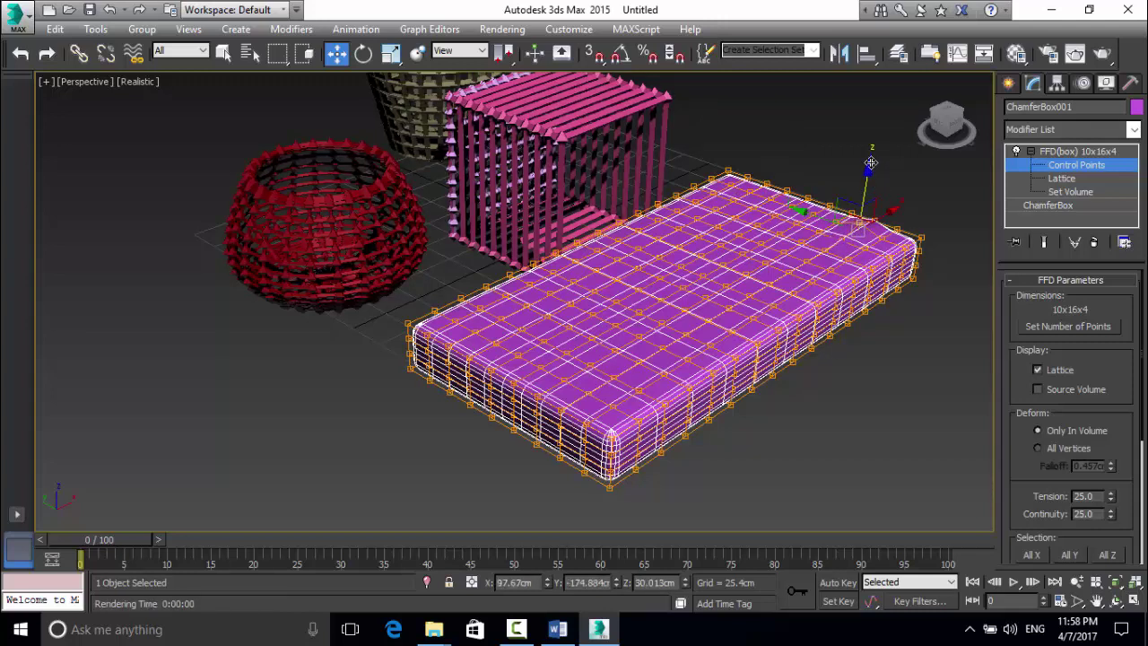
pyautogui.click(809, 197)
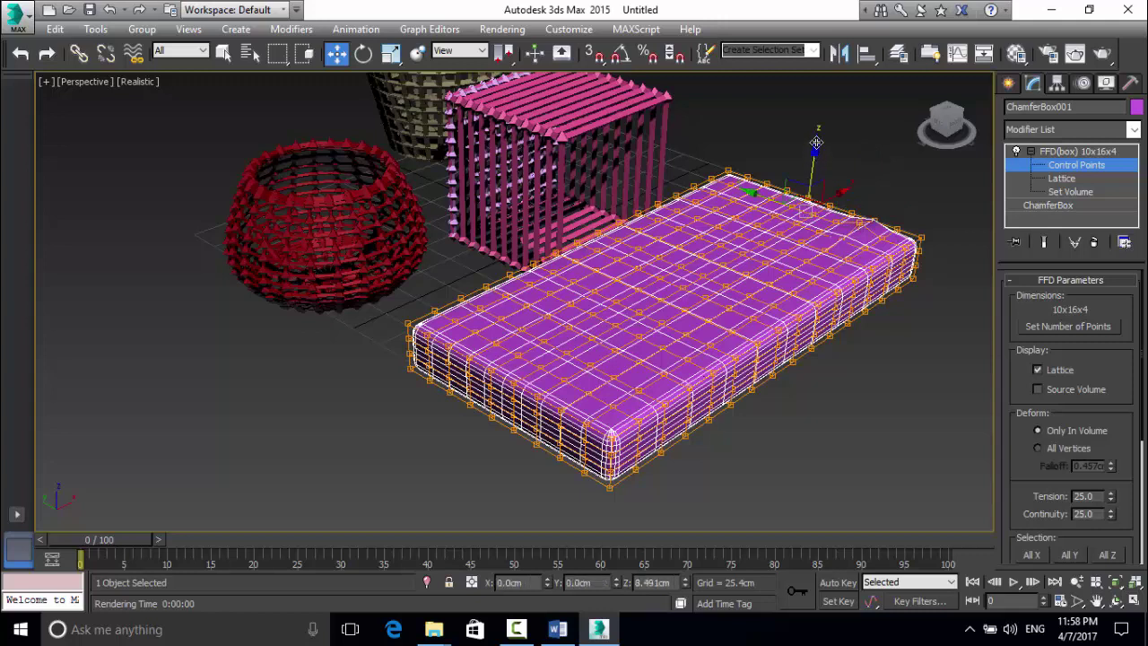
pyautogui.click(811, 211)
pyautogui.click(812, 211)
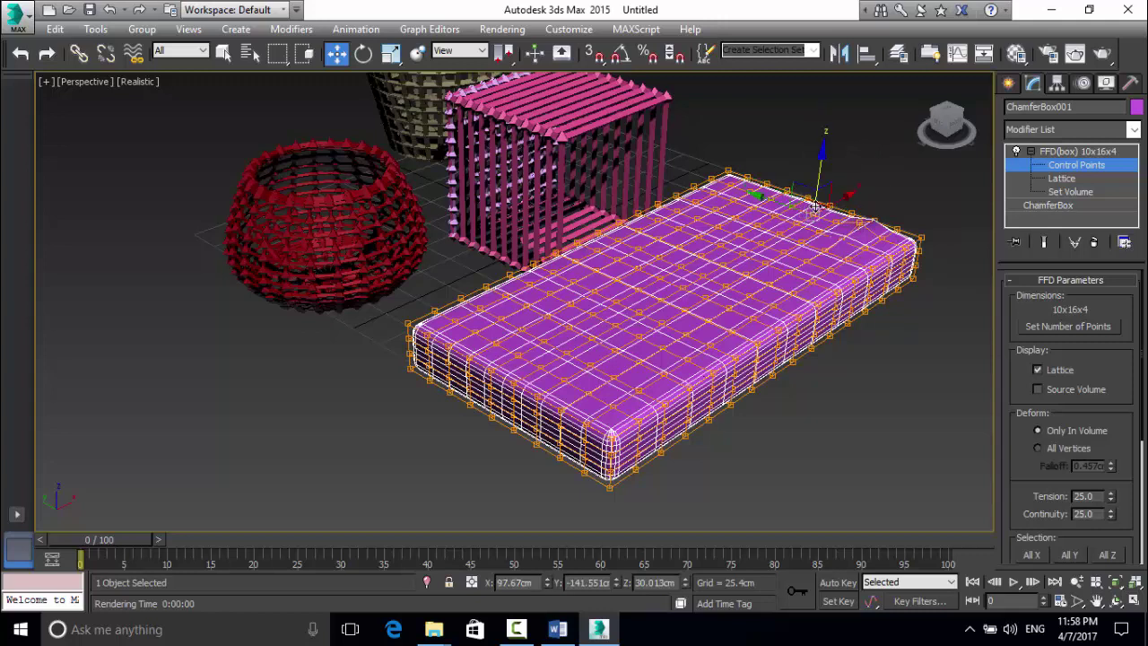
pyautogui.moveTo(823, 162); pyautogui.dragTo(863, 141)
pyautogui.click(864, 142)
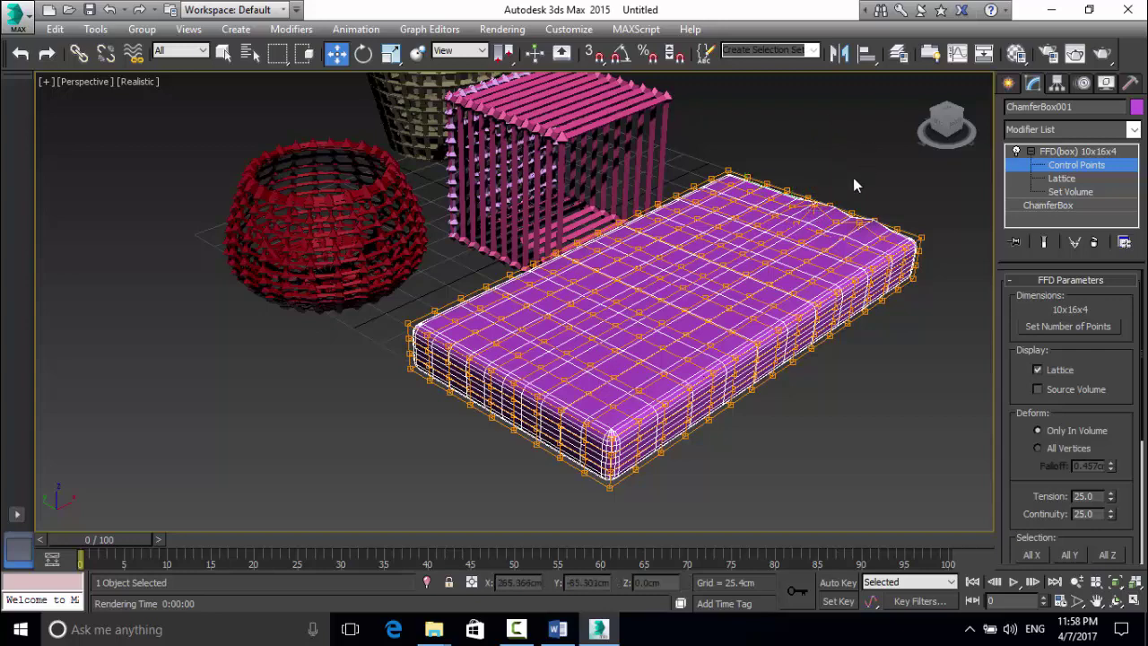
# Isolate the chamfer box and raise the top control point just inside its far back corner.
pyautogui.click(425, 582)
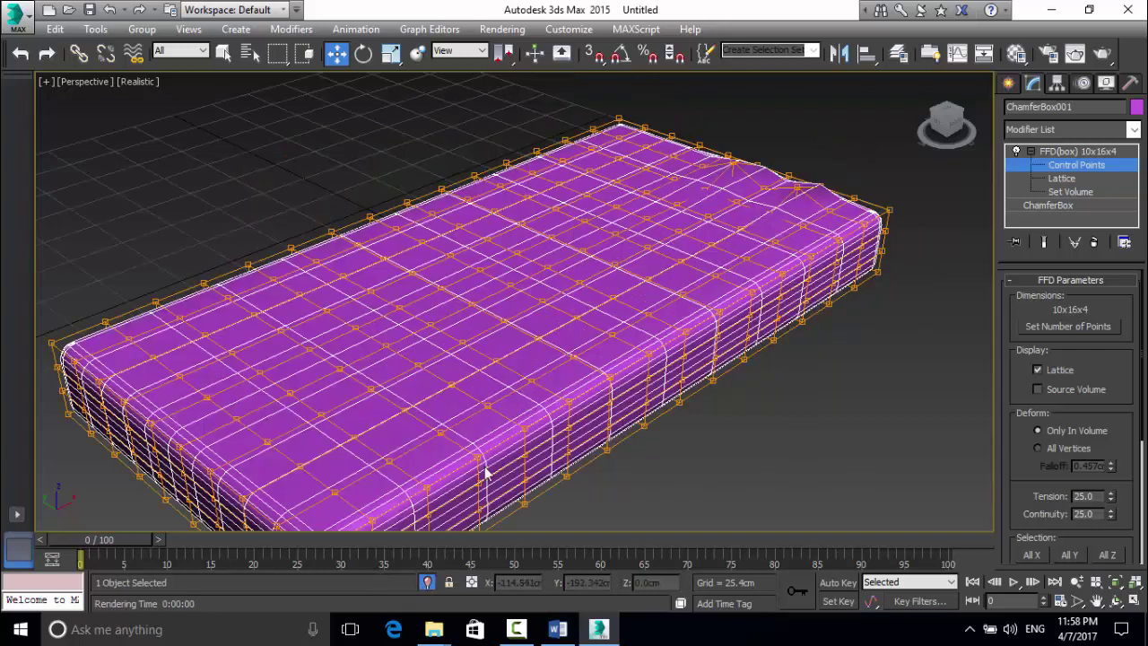
pyautogui.click(618, 119)
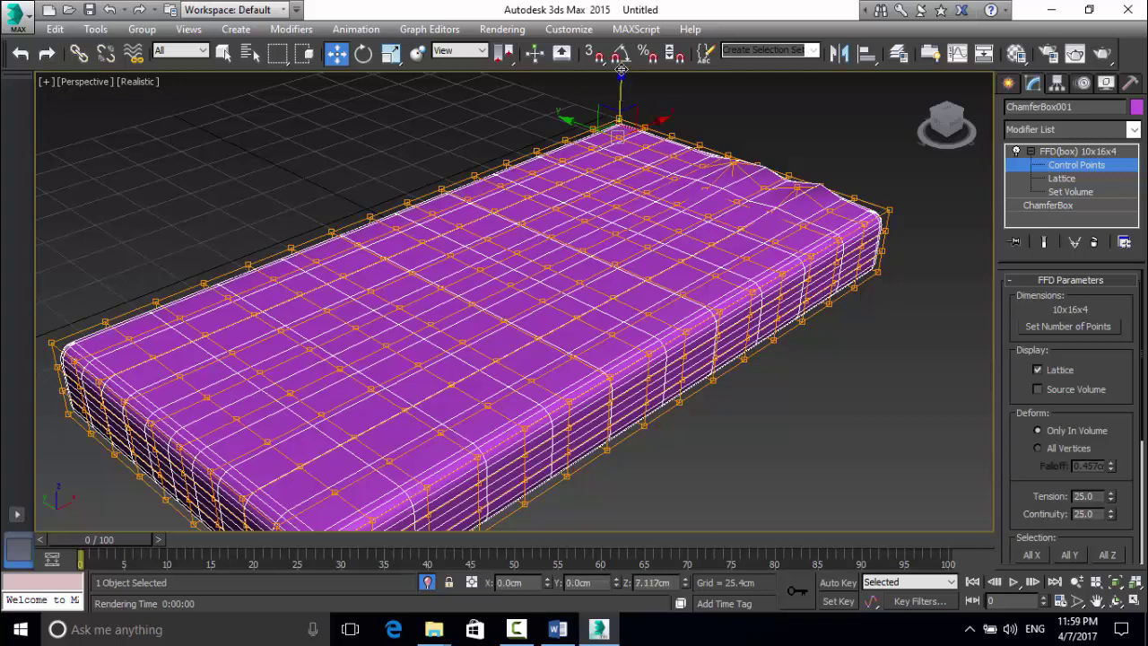
pyautogui.click(619, 85)
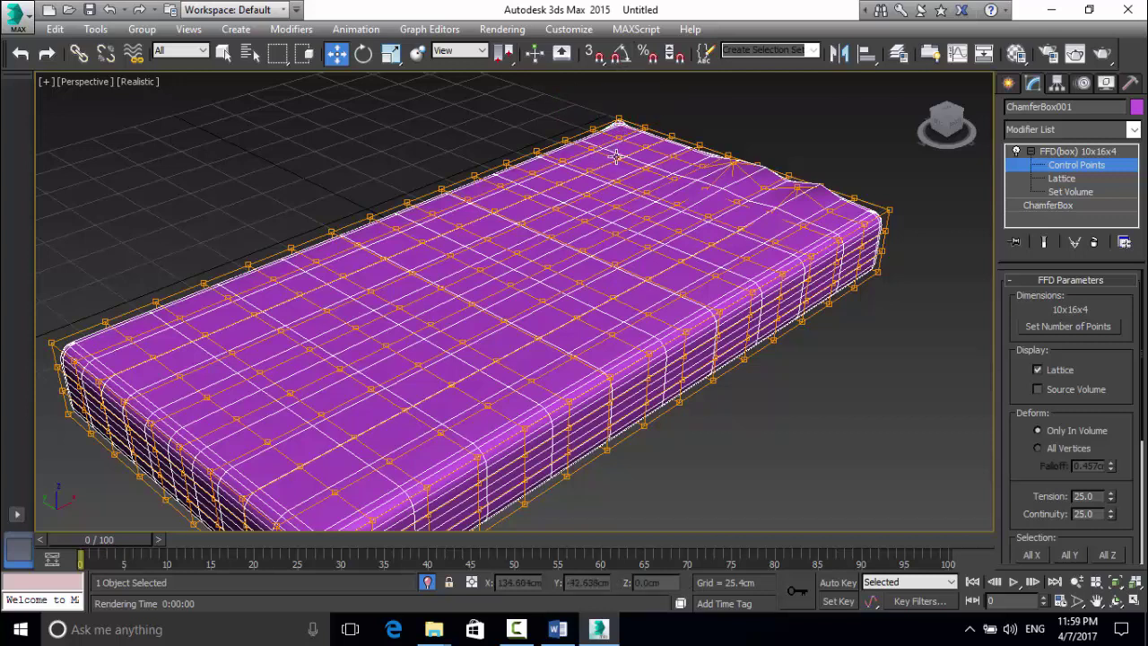
pyautogui.click(618, 120)
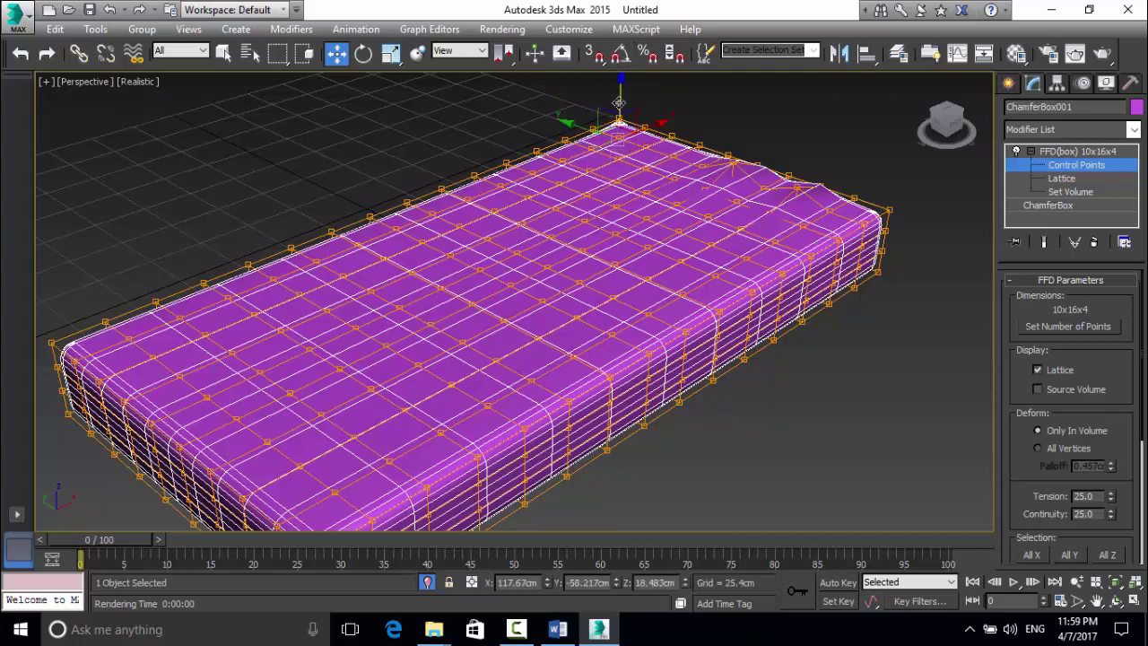
pyautogui.scroll(5, 616, 154)
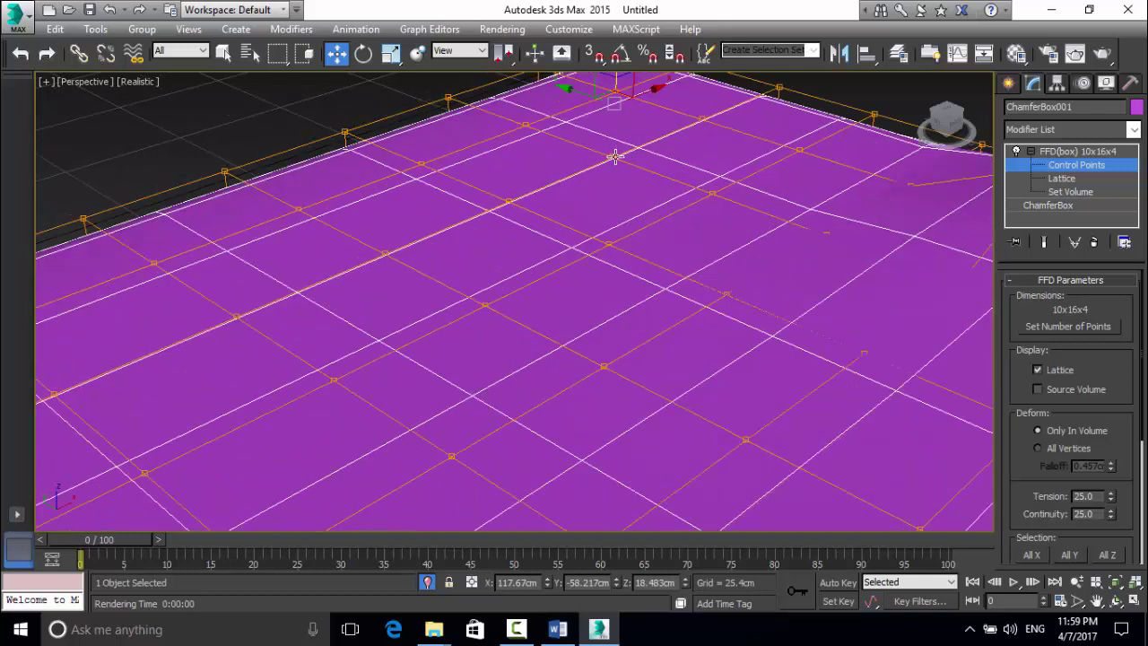
pyautogui.moveTo(615, 99); pyautogui.dragTo(616, 44)
# Raise two top control points in the next row in from the far end to heights of about 37.3 cm and 38.2 cm.
pyautogui.click(826, 233)
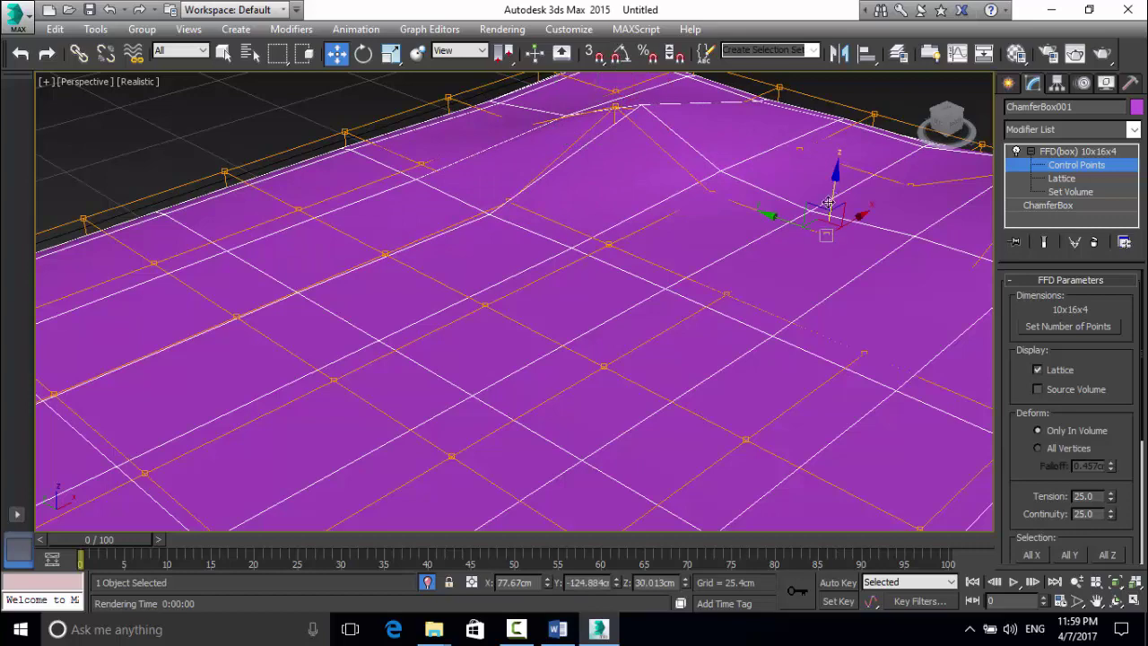
pyautogui.moveTo(835, 180); pyautogui.dragTo(836, 125)
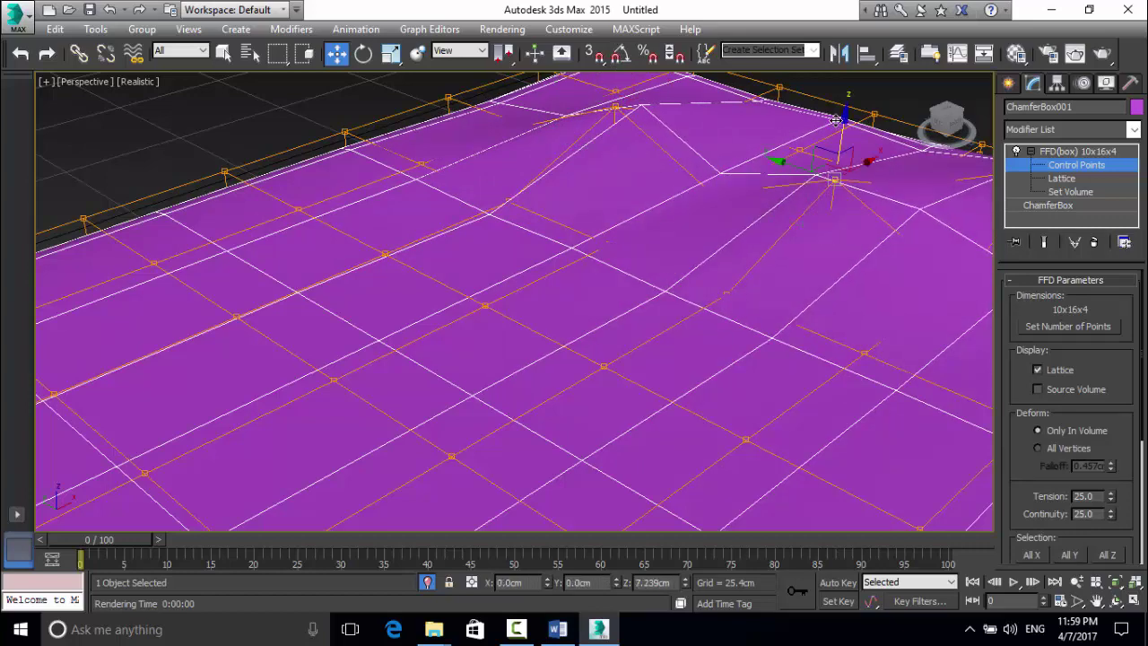
pyautogui.scroll(-3, 798, 166)
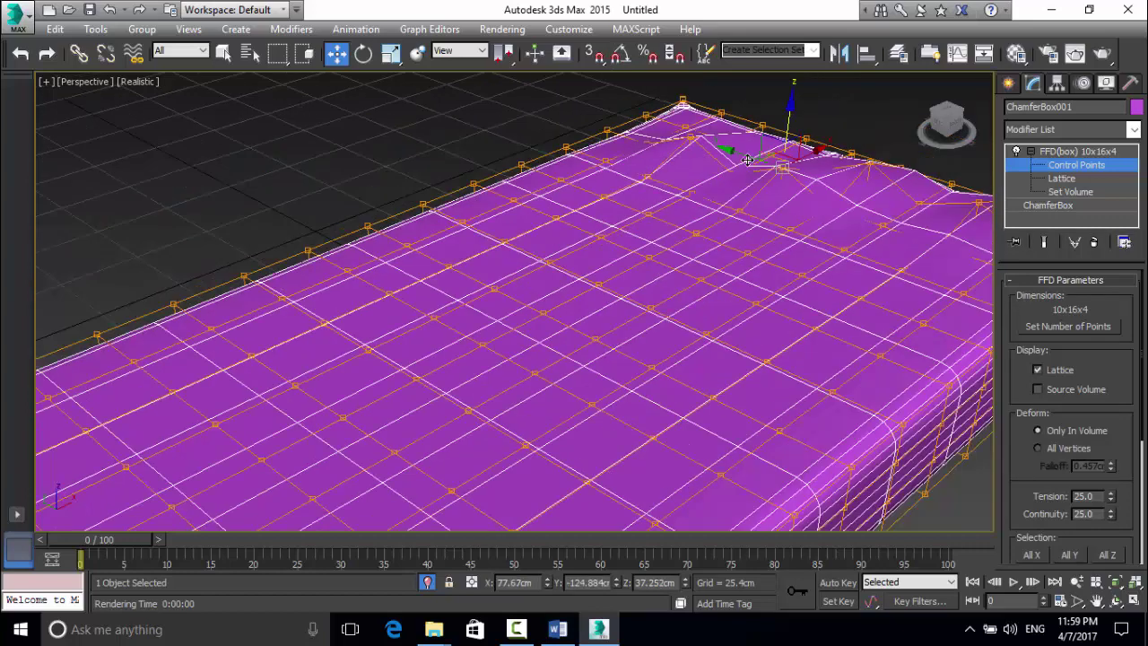
pyautogui.click(882, 224)
pyautogui.moveTo(894, 169); pyautogui.dragTo(898, 141)
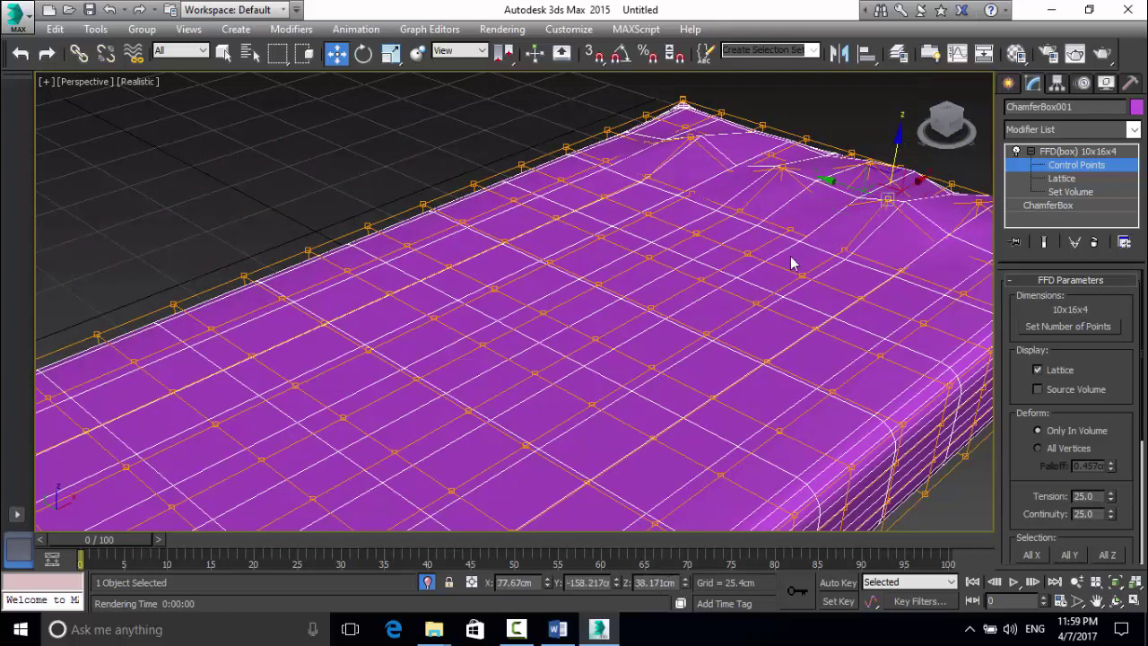
# Raise a mid-width top control point to about 41 cm high, plus another one nearer the slab's back long edge.
pyautogui.click(747, 254)
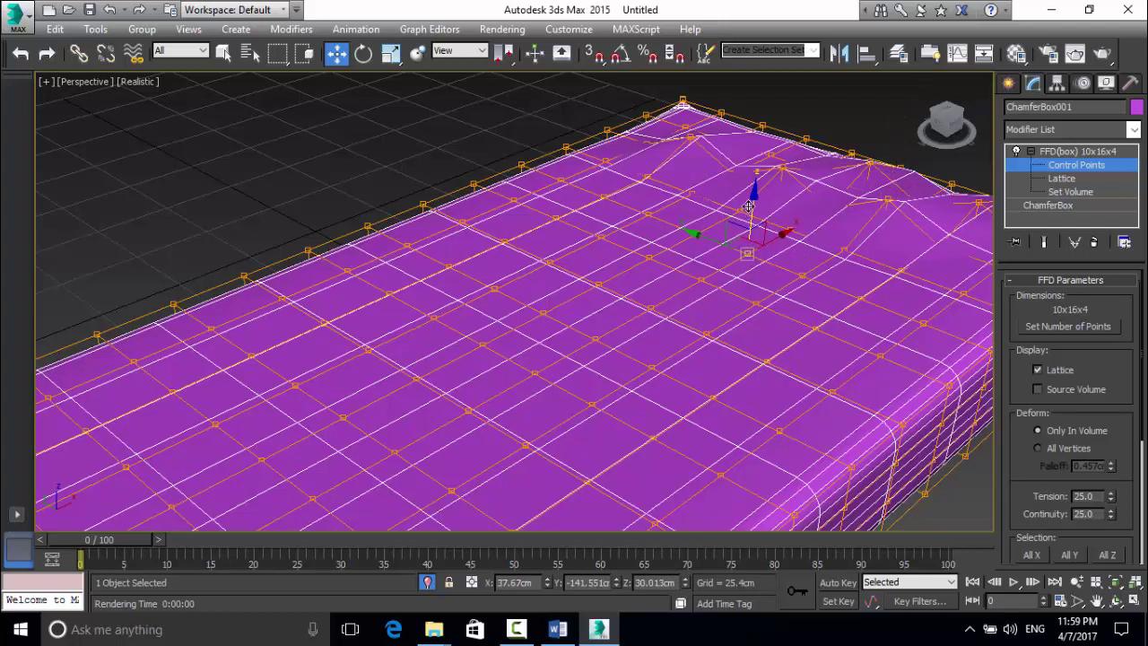
pyautogui.moveTo(754, 200); pyautogui.dragTo(760, 165)
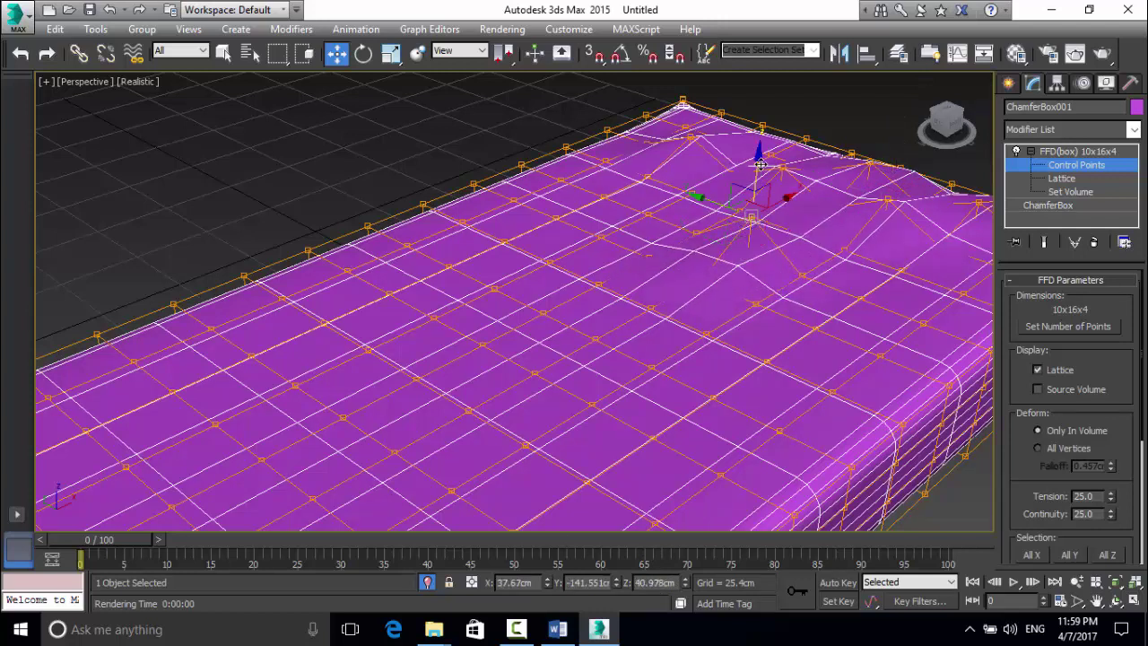
pyautogui.click(647, 209)
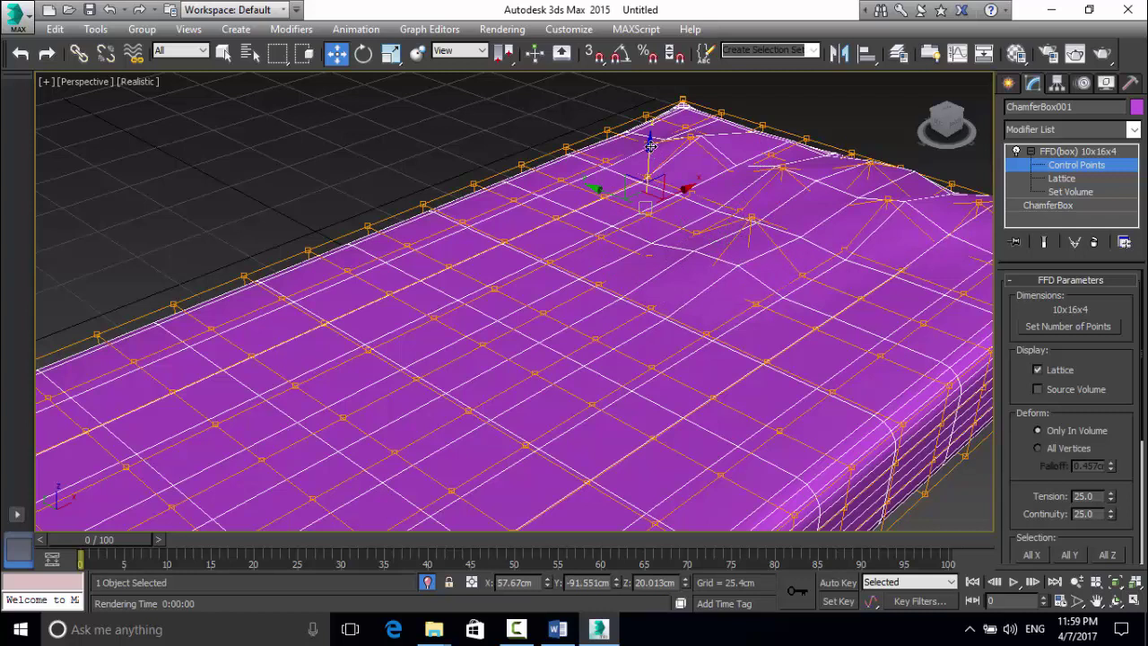
pyautogui.moveTo(651, 146); pyautogui.dragTo(657, 114)
# Raise two top control points along the slab's back long edge, the first to a height of about 38 cm.
pyautogui.click(561, 177)
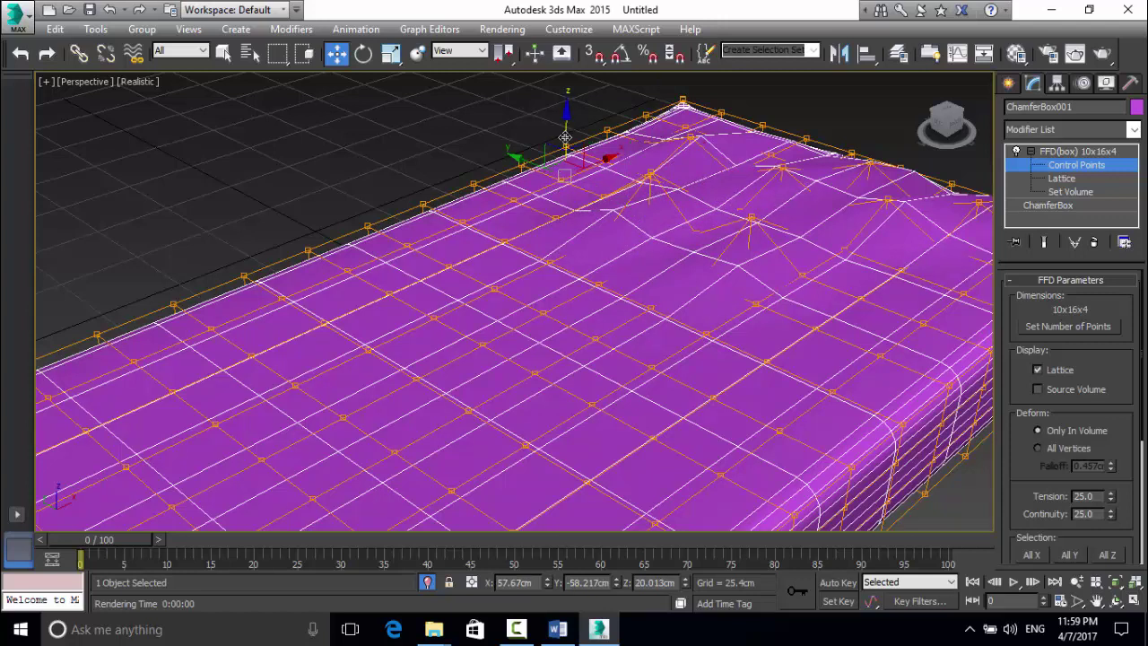
pyautogui.click(560, 175)
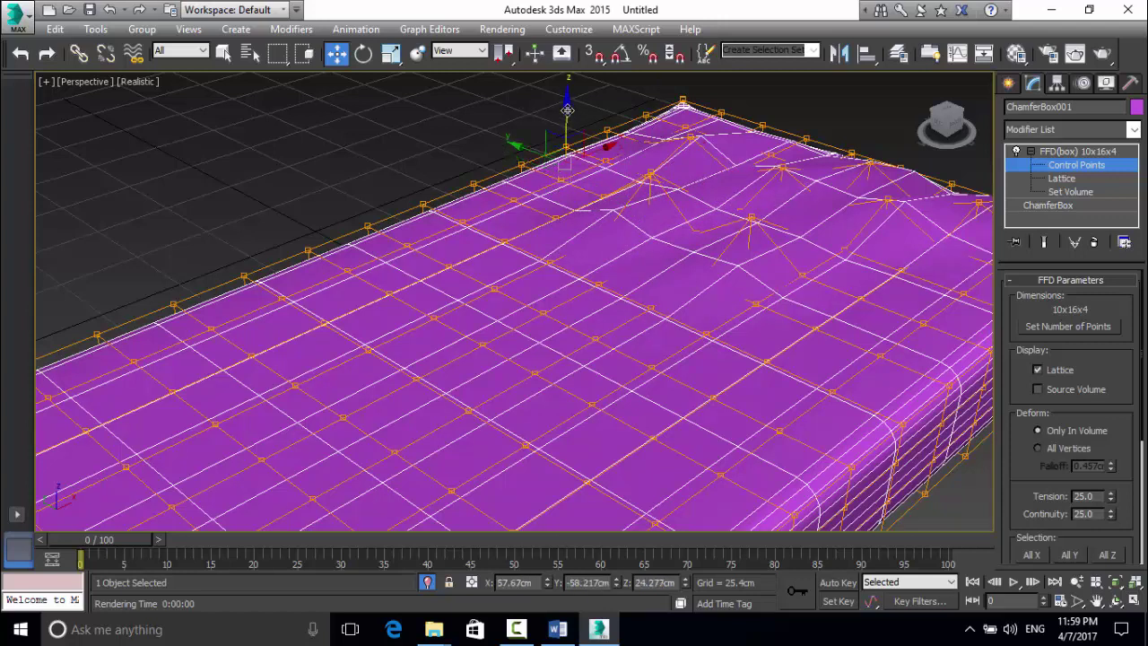
pyautogui.moveTo(562, 125); pyautogui.dragTo(565, 106)
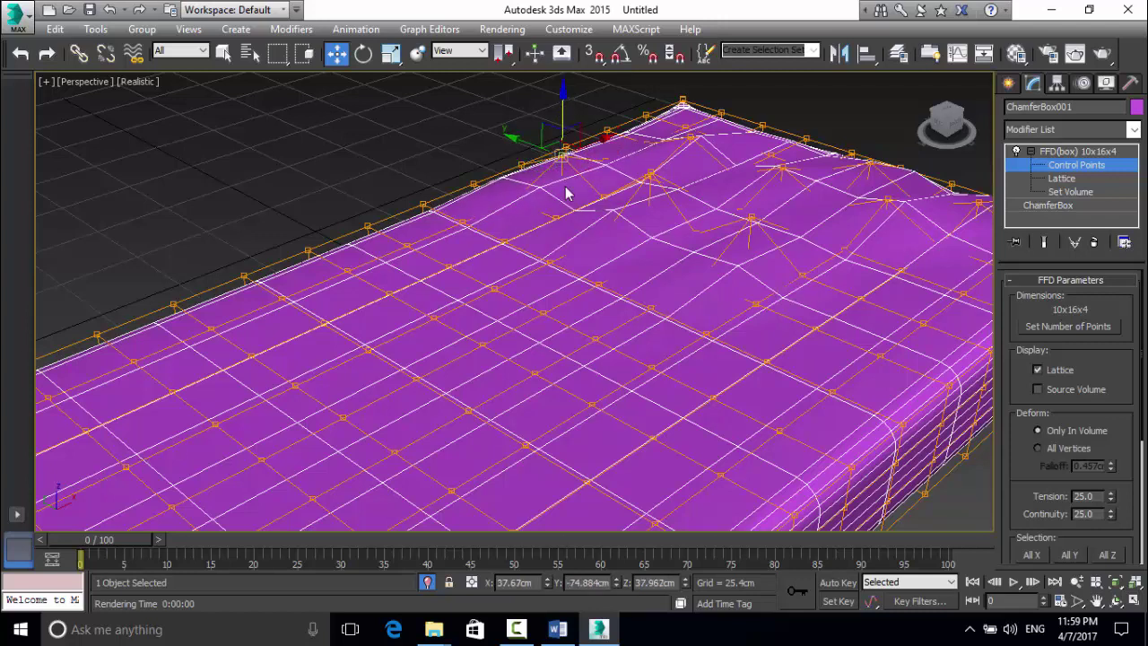
pyautogui.click(506, 239)
pyautogui.moveTo(505, 180); pyautogui.dragTo(602, 224)
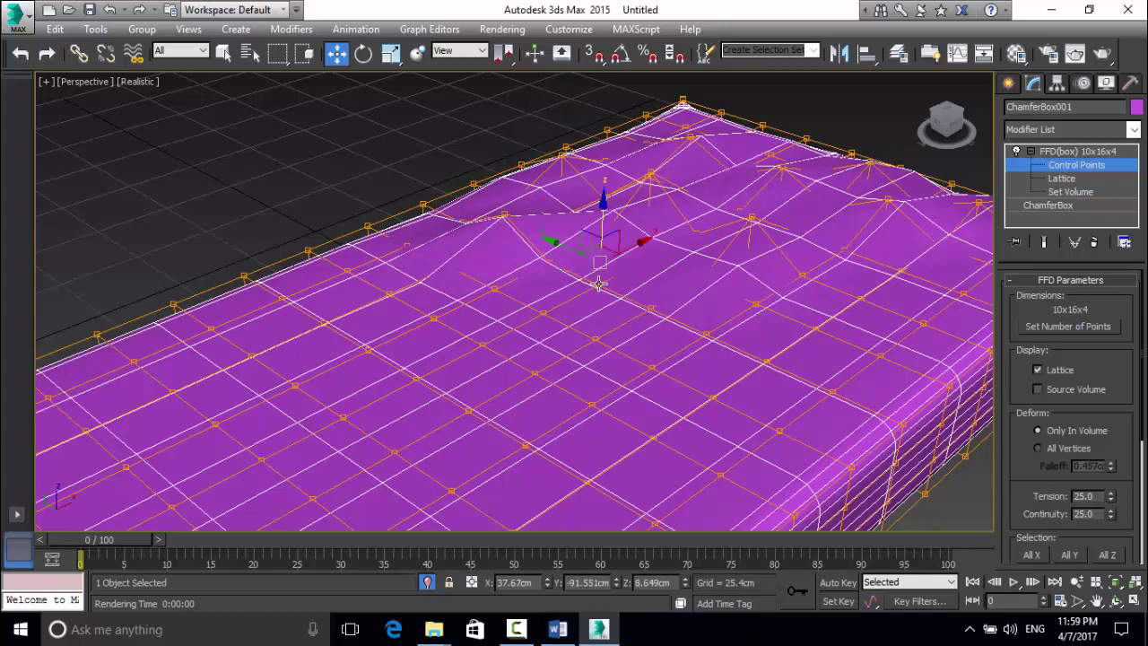
# Raise three control points across the middle of the slab's top, the one near the front long edge to about 36.2 cm.
pyautogui.click(599, 283)
pyautogui.moveTo(599, 269); pyautogui.dragTo(713, 257)
pyautogui.click(830, 391)
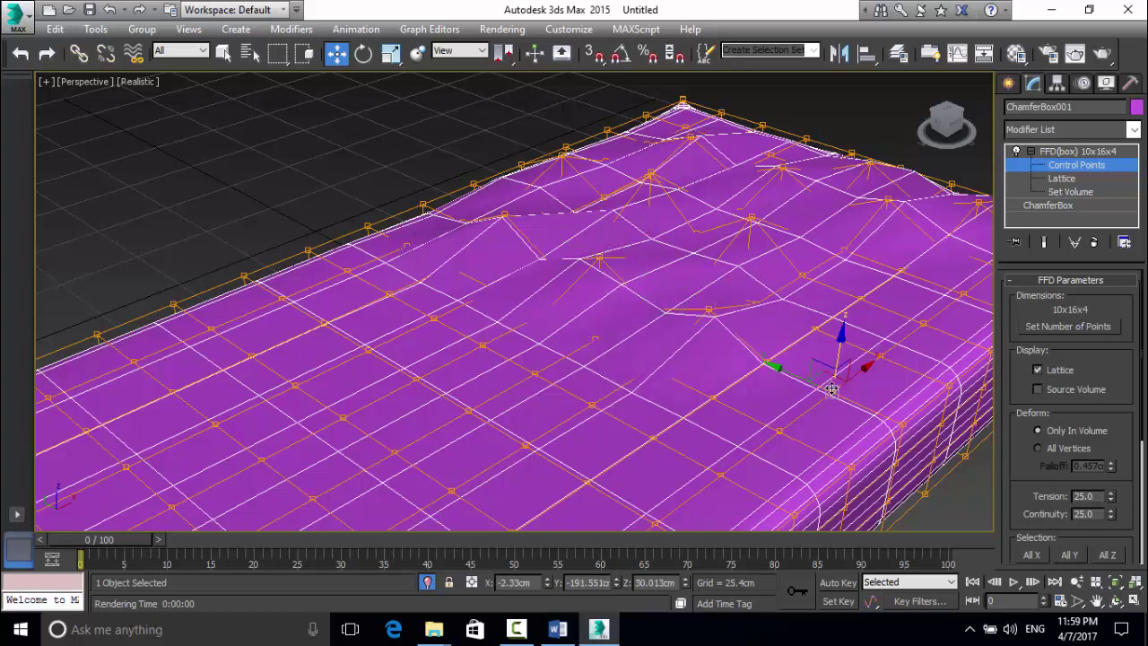
pyautogui.moveTo(842, 321); pyautogui.dragTo(841, 303)
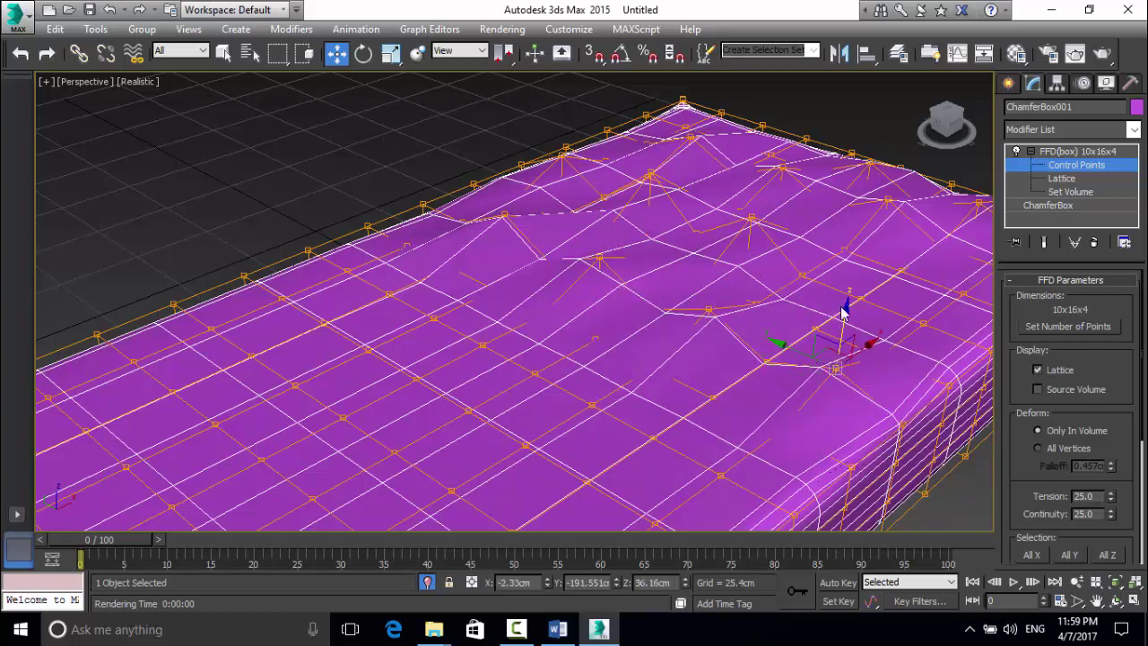
pyautogui.scroll(-5, 724, 312)
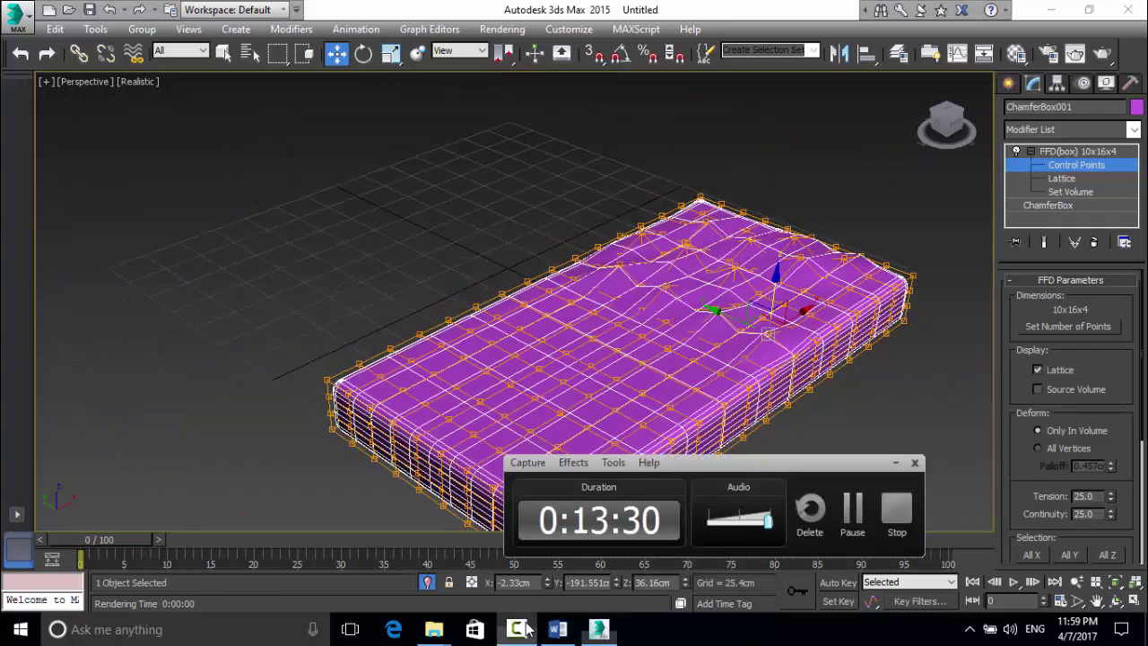
pyautogui.click(852, 510)
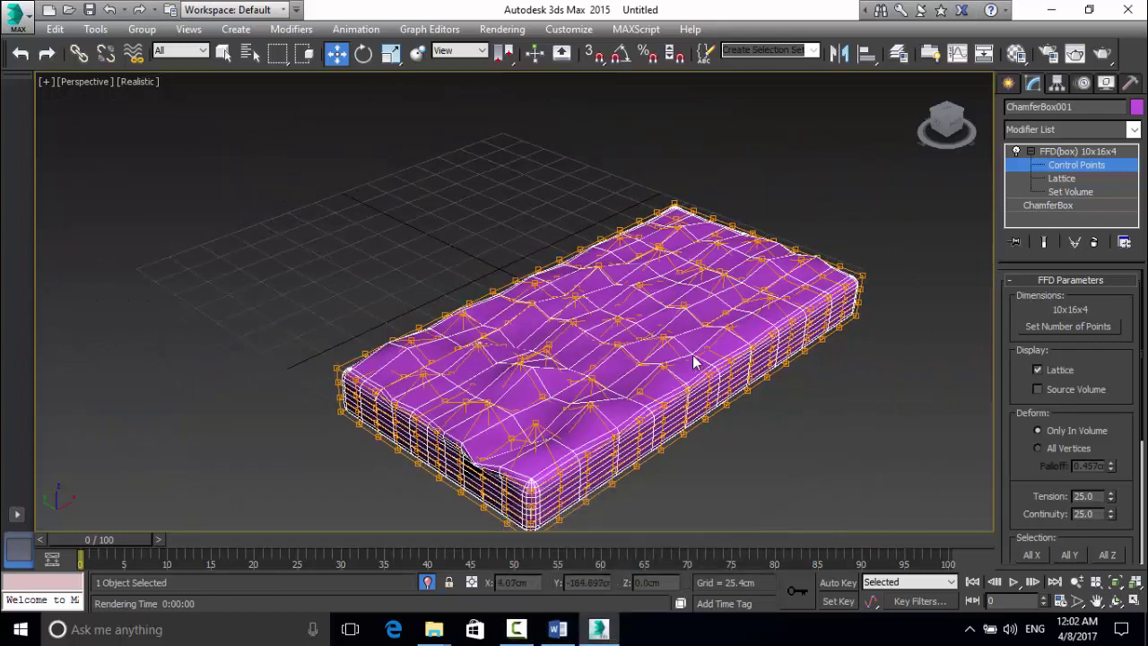
# Leave the control point level for the ChamferBox base object and deselect the slab to inspect its wavy surface.
pyautogui.scroll(3, 633, 361)
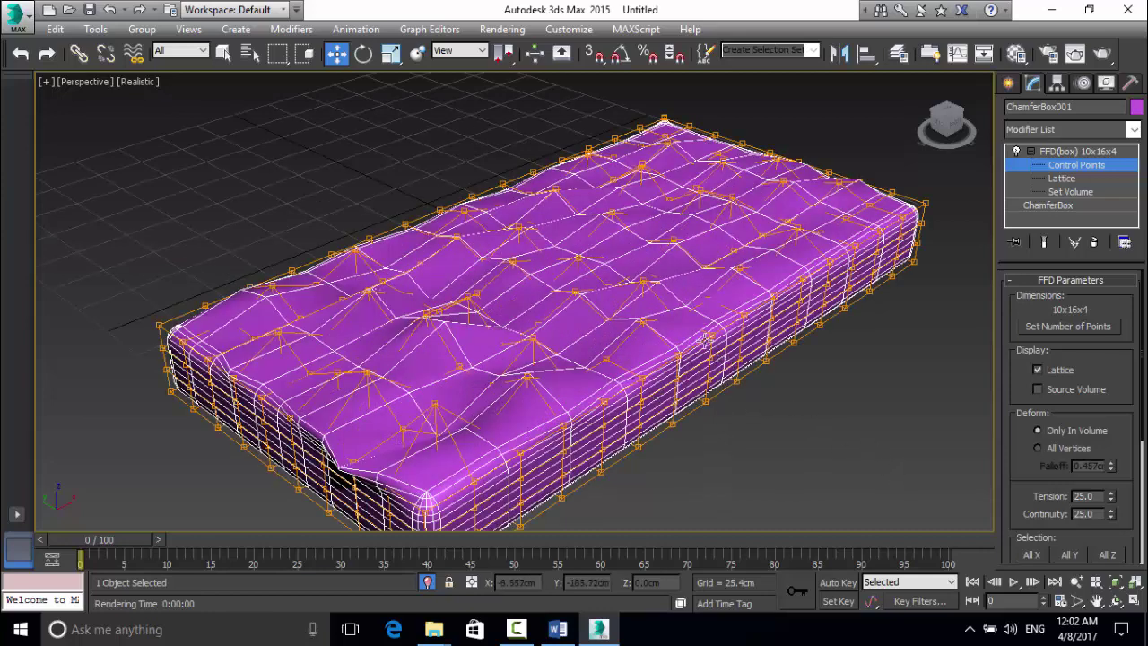
pyautogui.click(1058, 205)
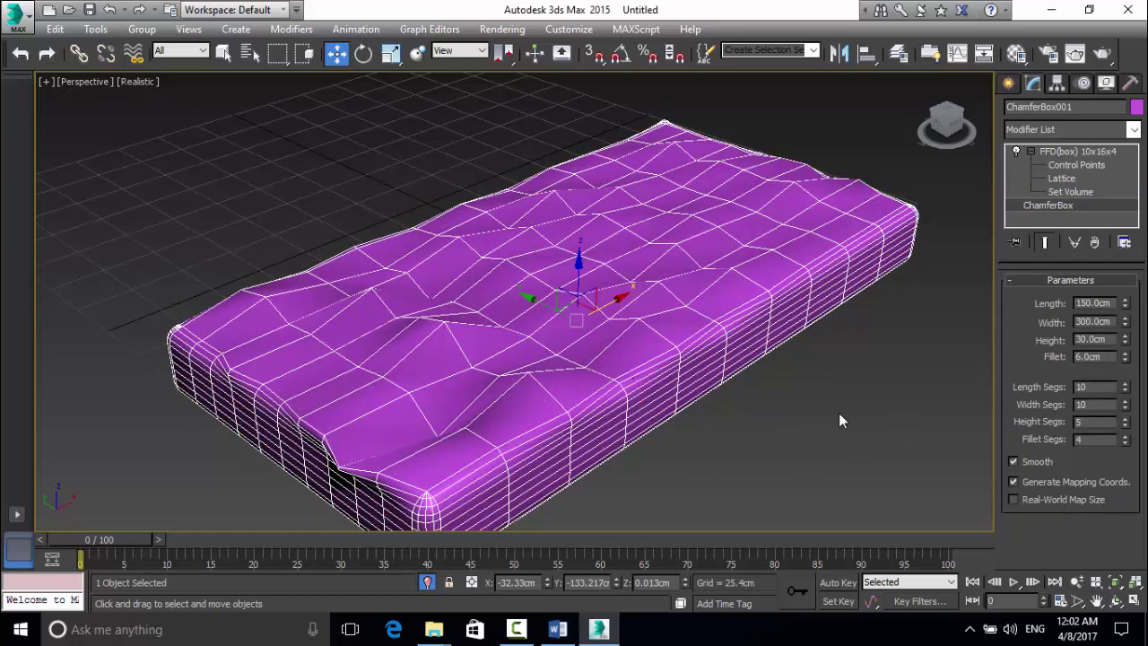
pyautogui.click(849, 379)
pyautogui.scroll(-4, 821, 336)
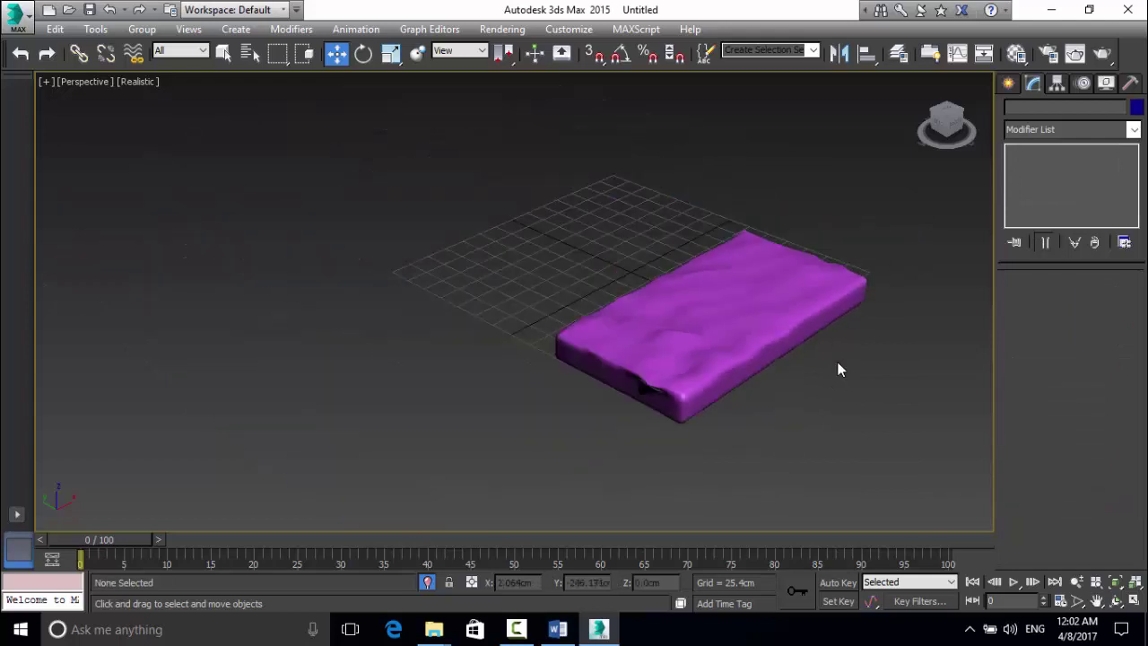
pyautogui.scroll(2, 838, 370)
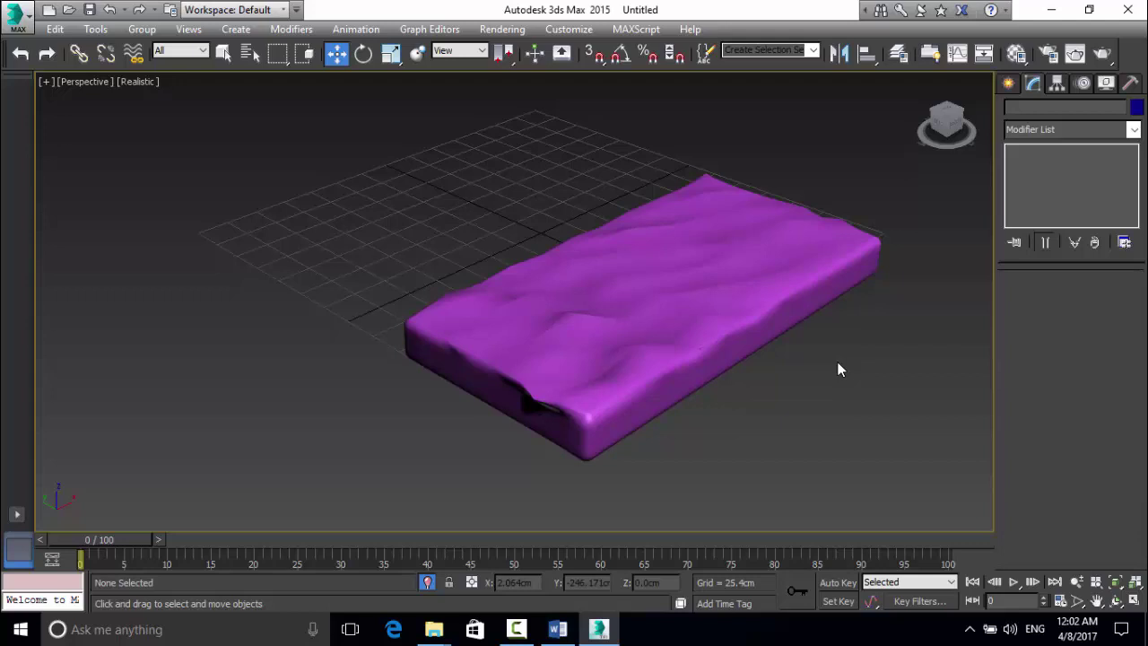
# End the isolation of the slab and view it together with the lattice basket, box and bowl.
pyautogui.click(426, 581)
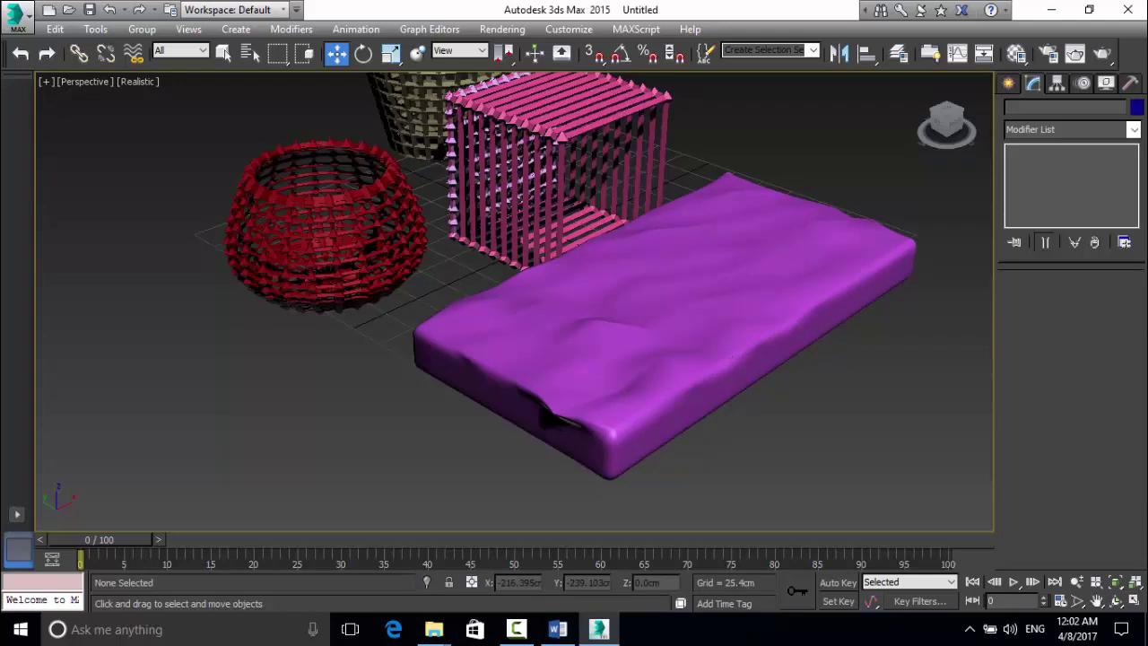
pyautogui.scroll(-3, 653, 350)
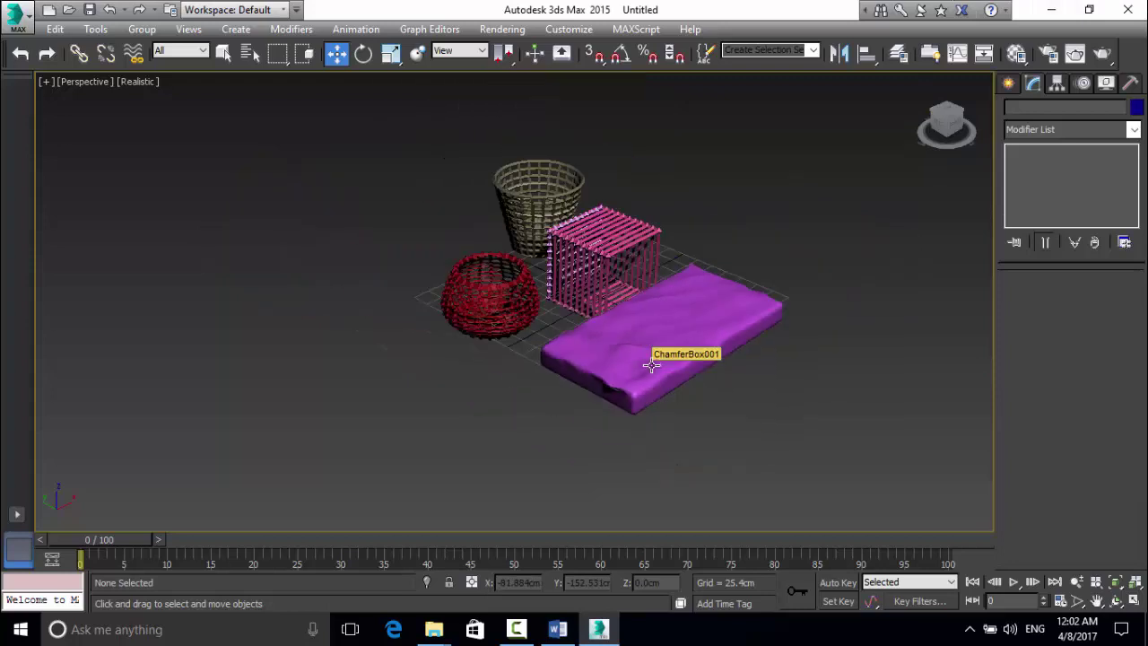
pyautogui.scroll(1, 672, 346)
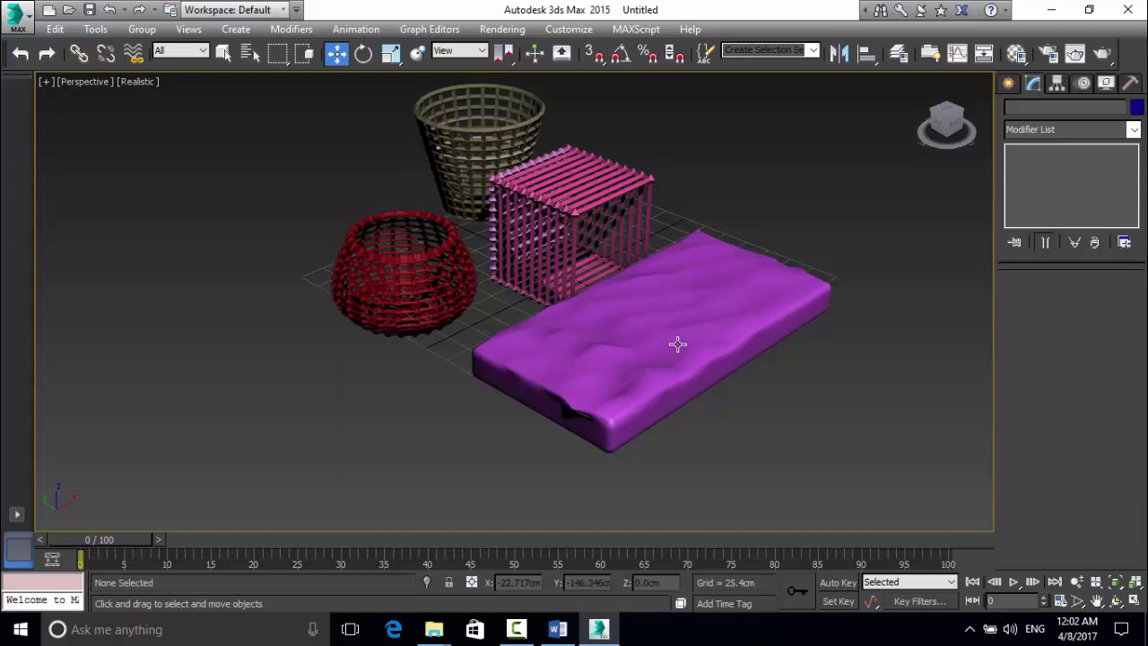
pyautogui.scroll(-2, 677, 345)
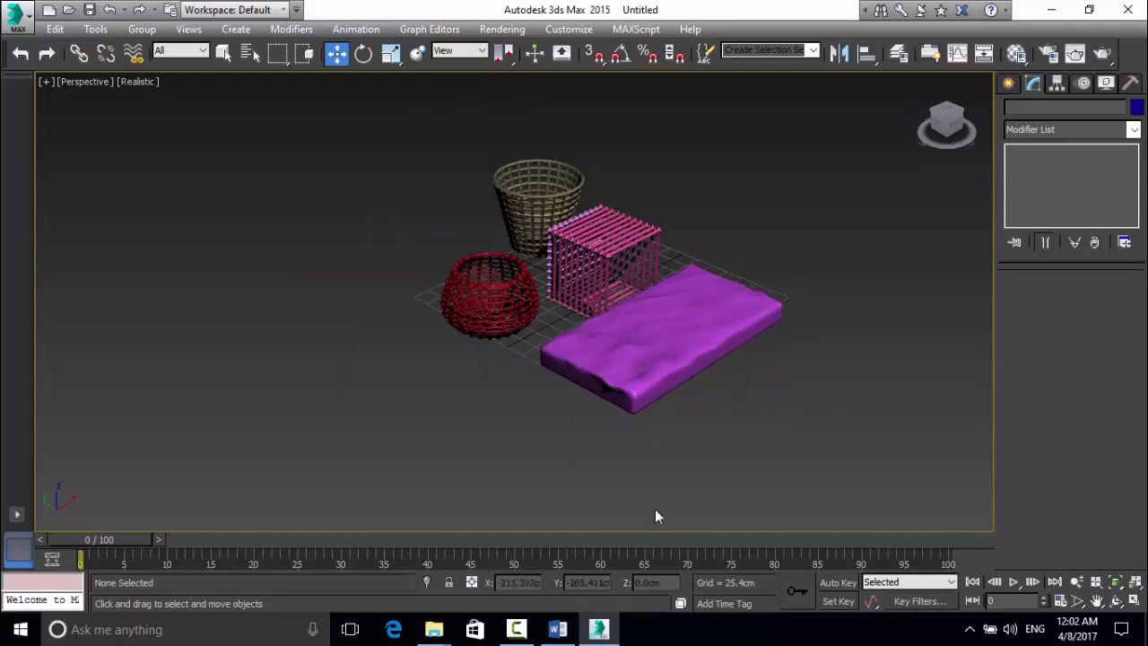
pyautogui.click(516, 628)
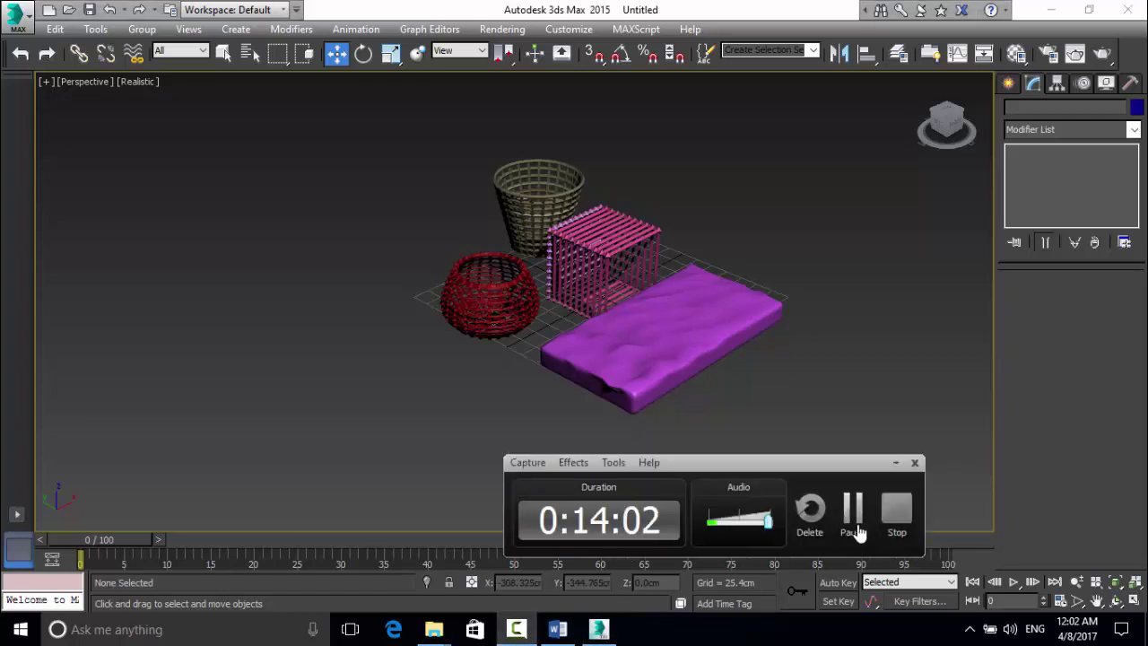